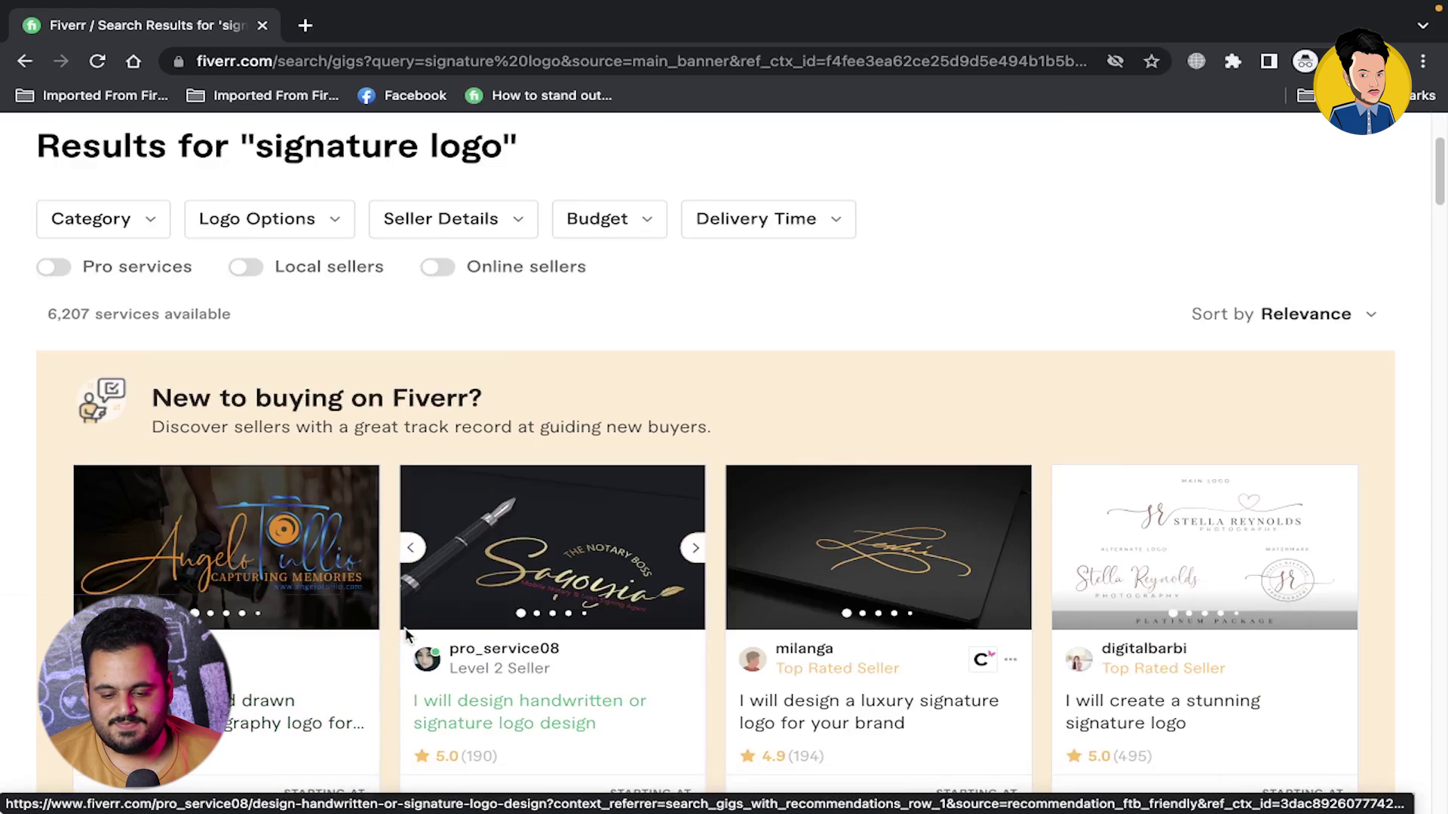
Browse the 'signature logo' results and open the luxury minimalist watercolor signature logo gig
scroll(405, 636, "up", 3)
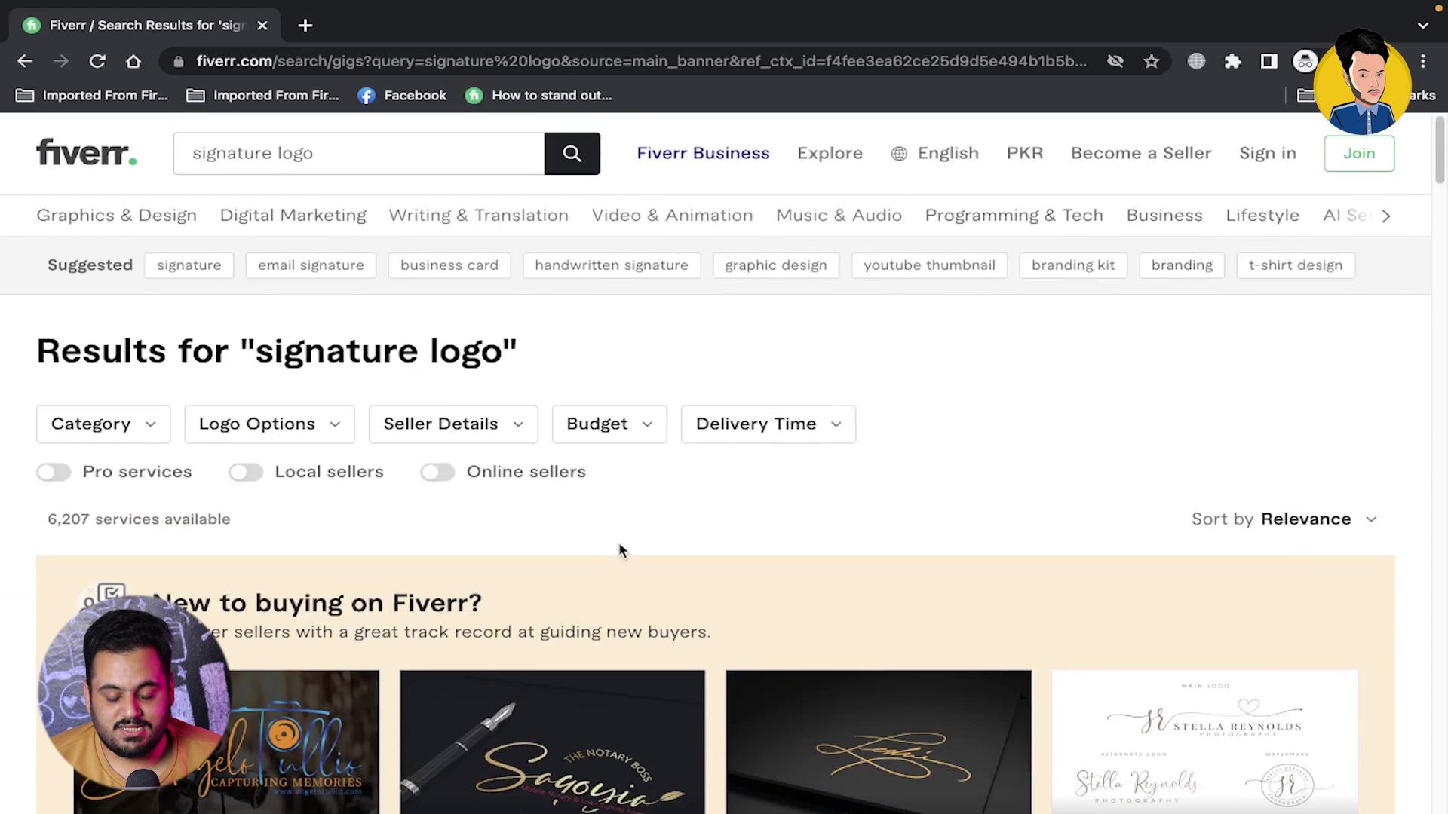
scroll(620, 550, "down", 1)
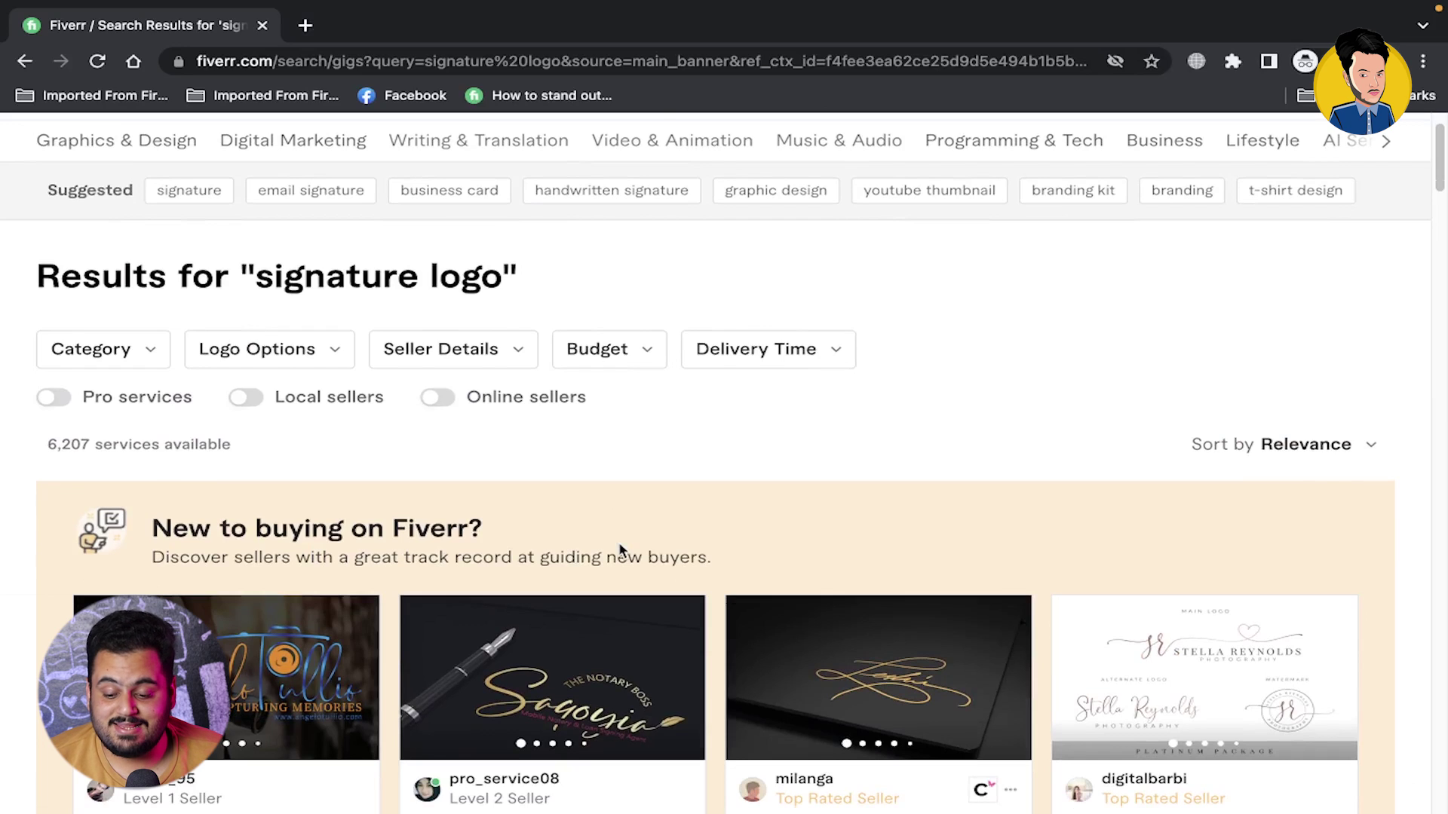
scroll(620, 549, "down", 3)
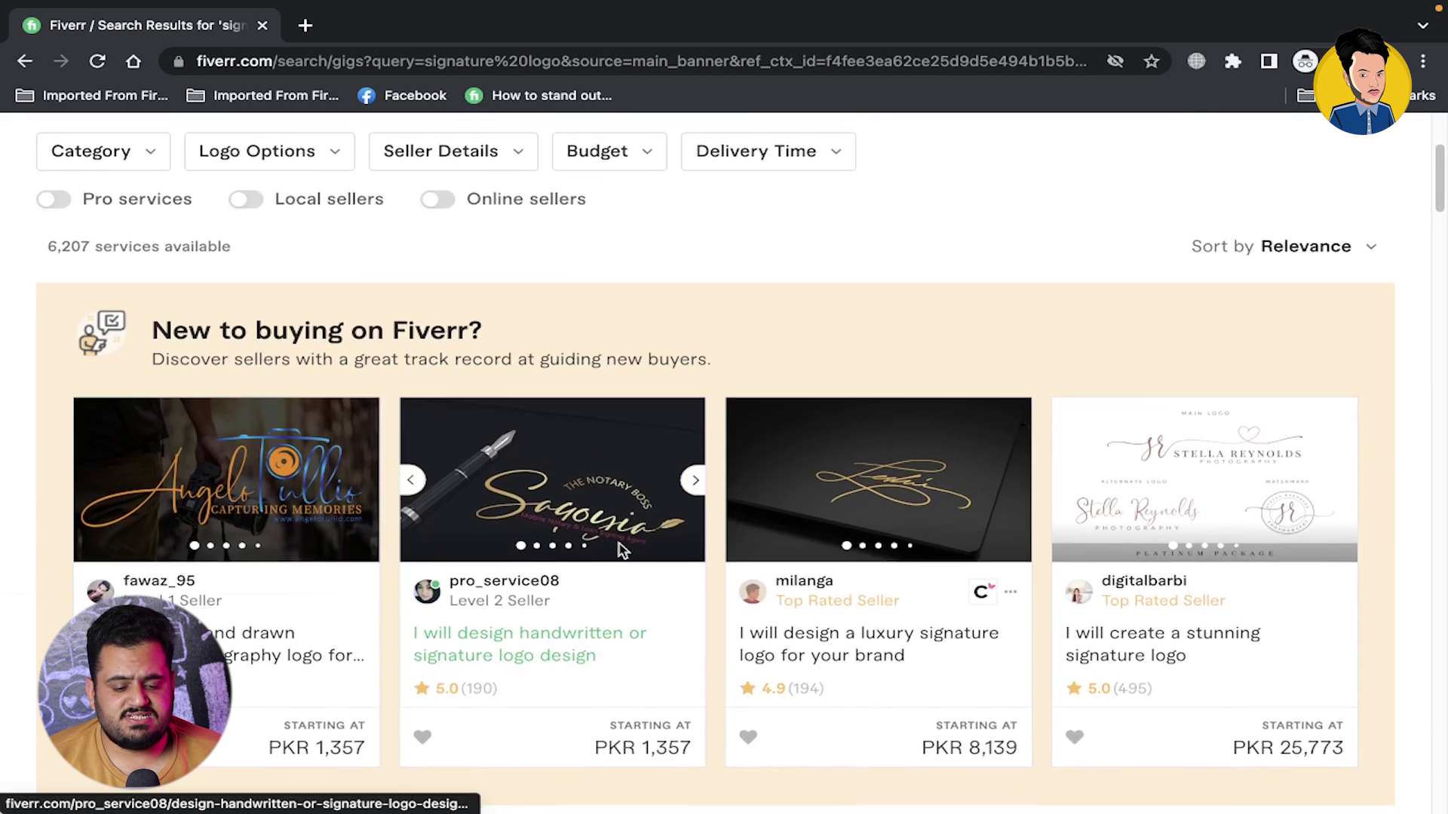
scroll(620, 551, "down", 1)
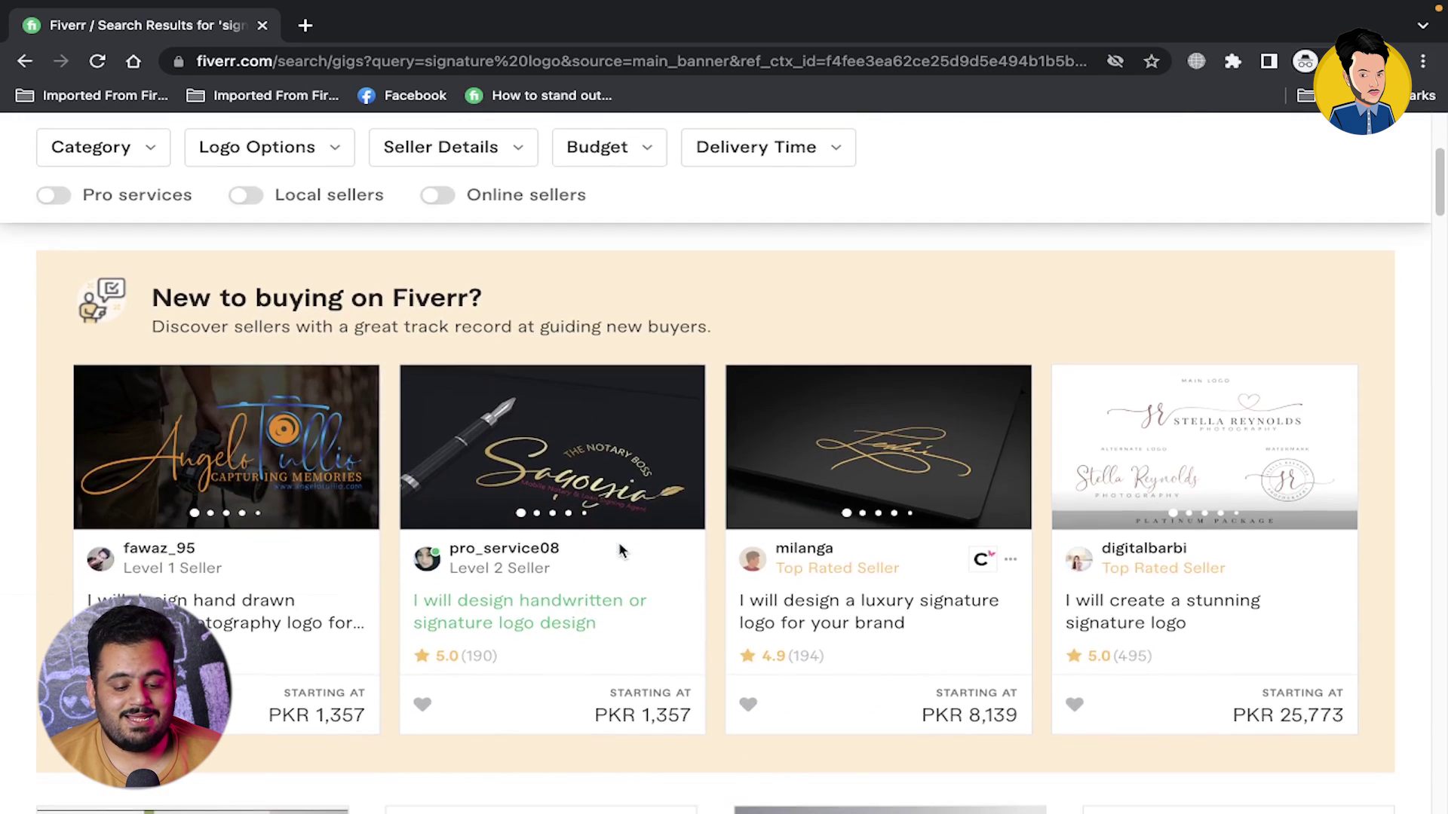
scroll(620, 551, "down", 2)
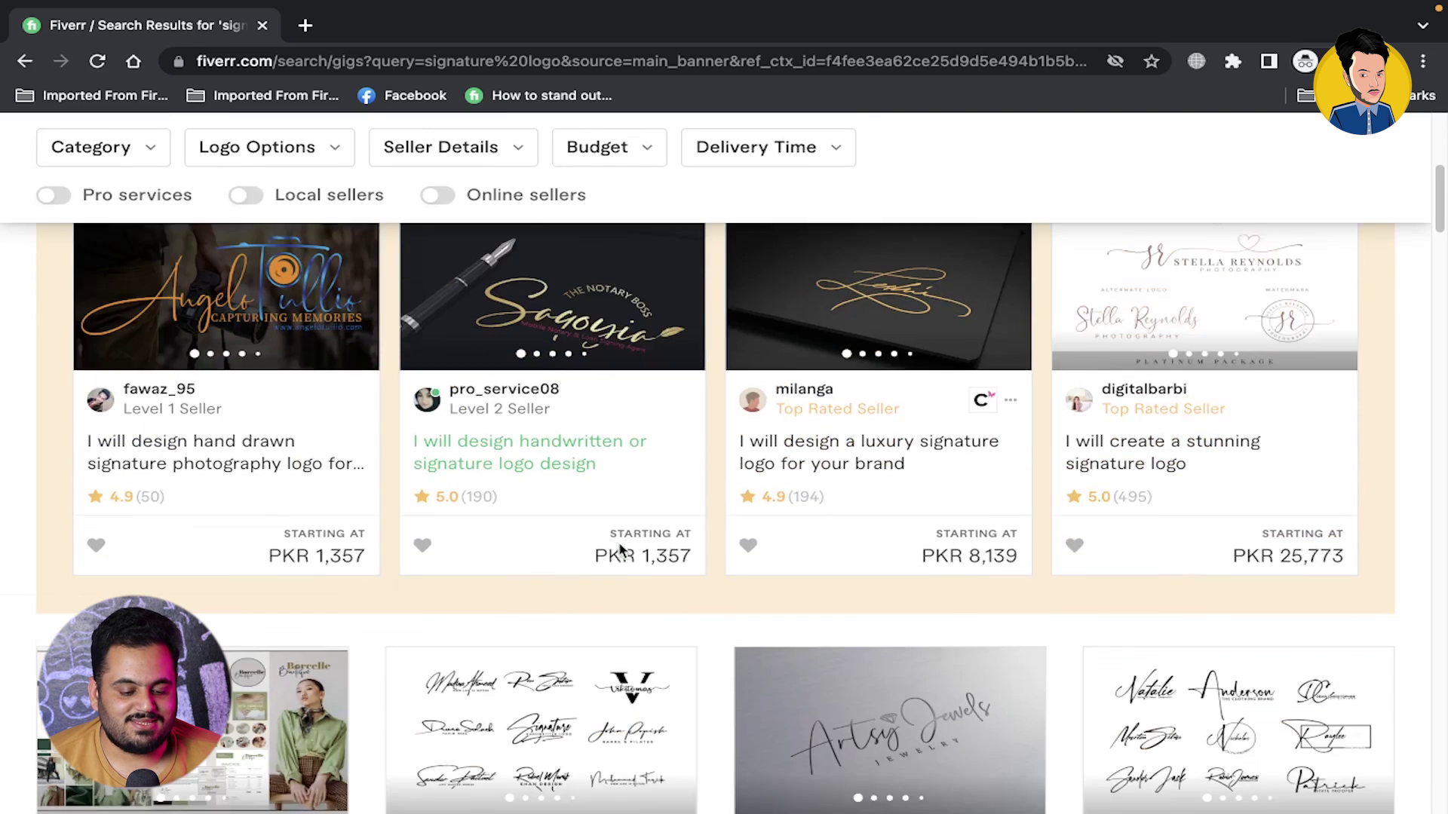
scroll(616, 545, "down", 5)
scroll(615, 540, "down", 2)
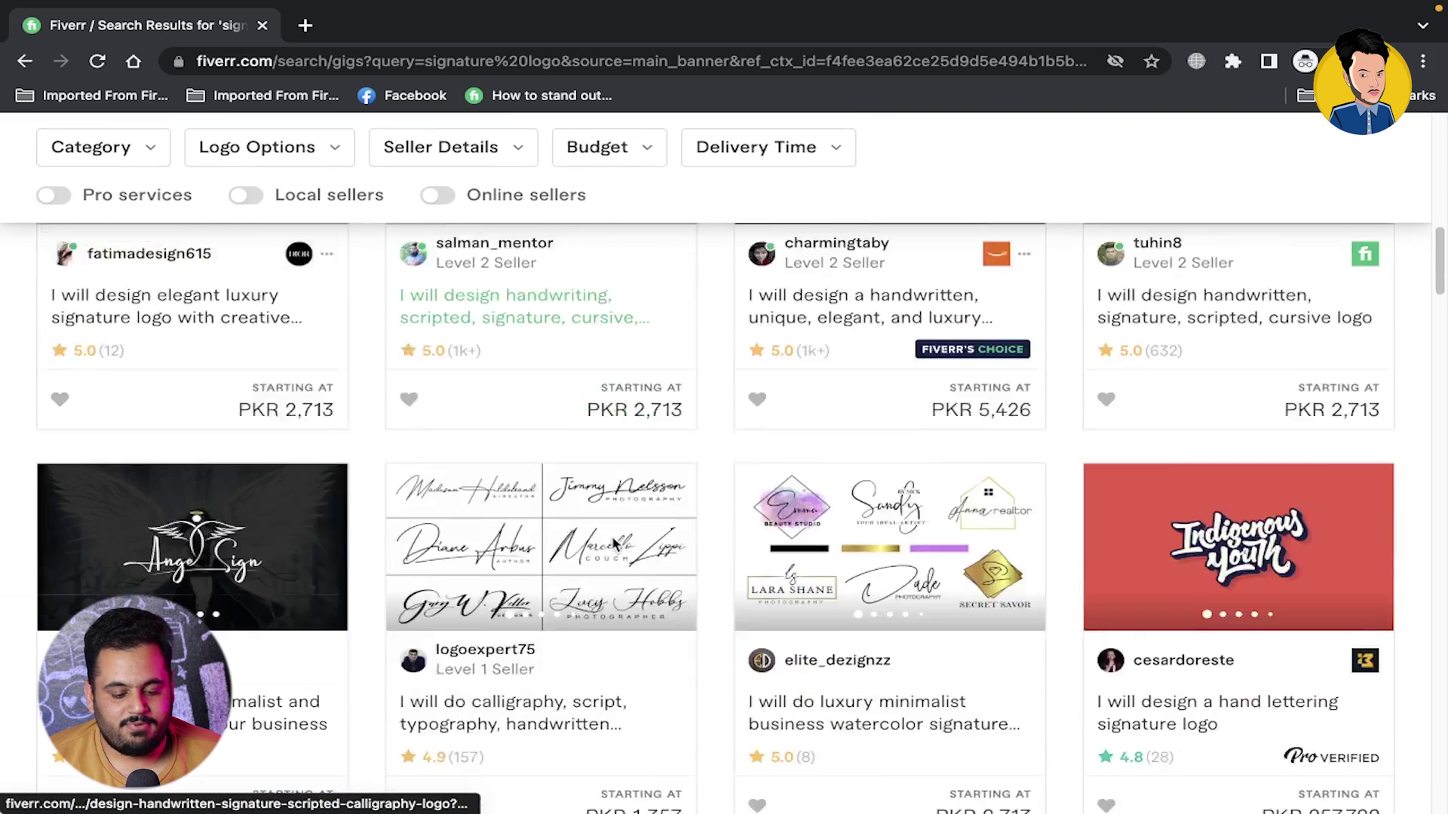
scroll(612, 537, "down", 1)
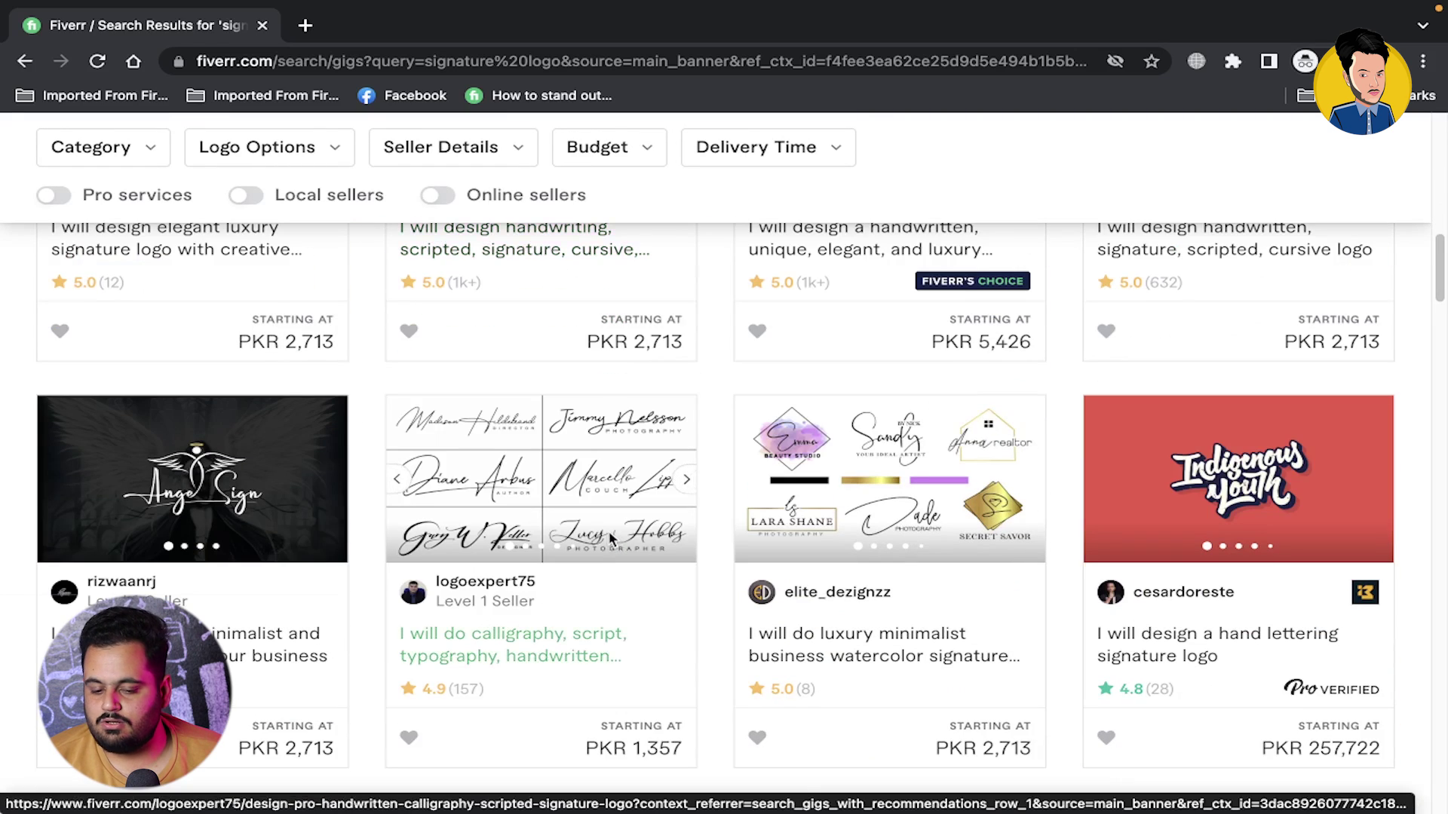
left_click(874, 477)
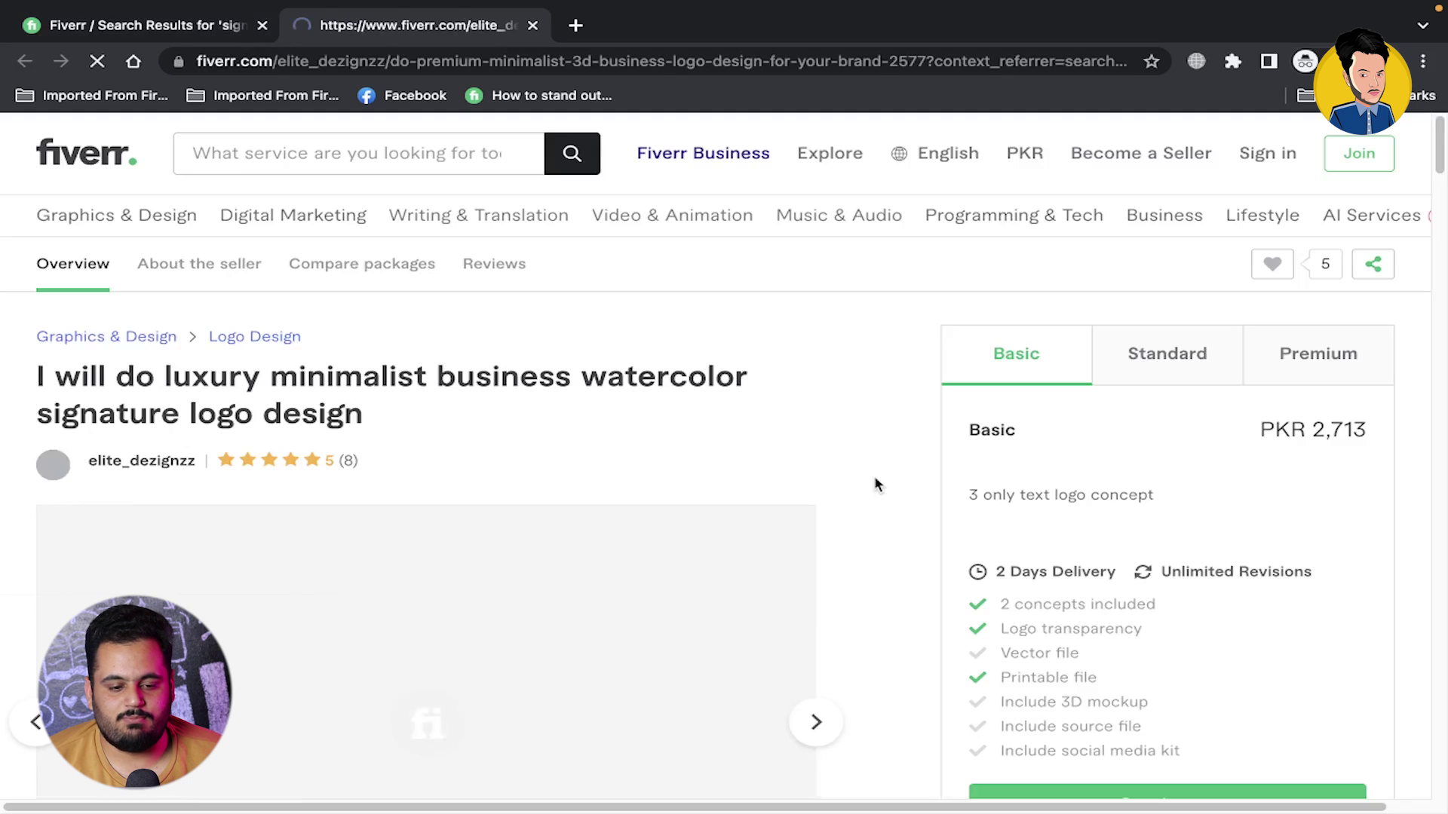
Flip through two more sample logos in the watercolor gig's gallery
scroll(802, 508, "down", 1)
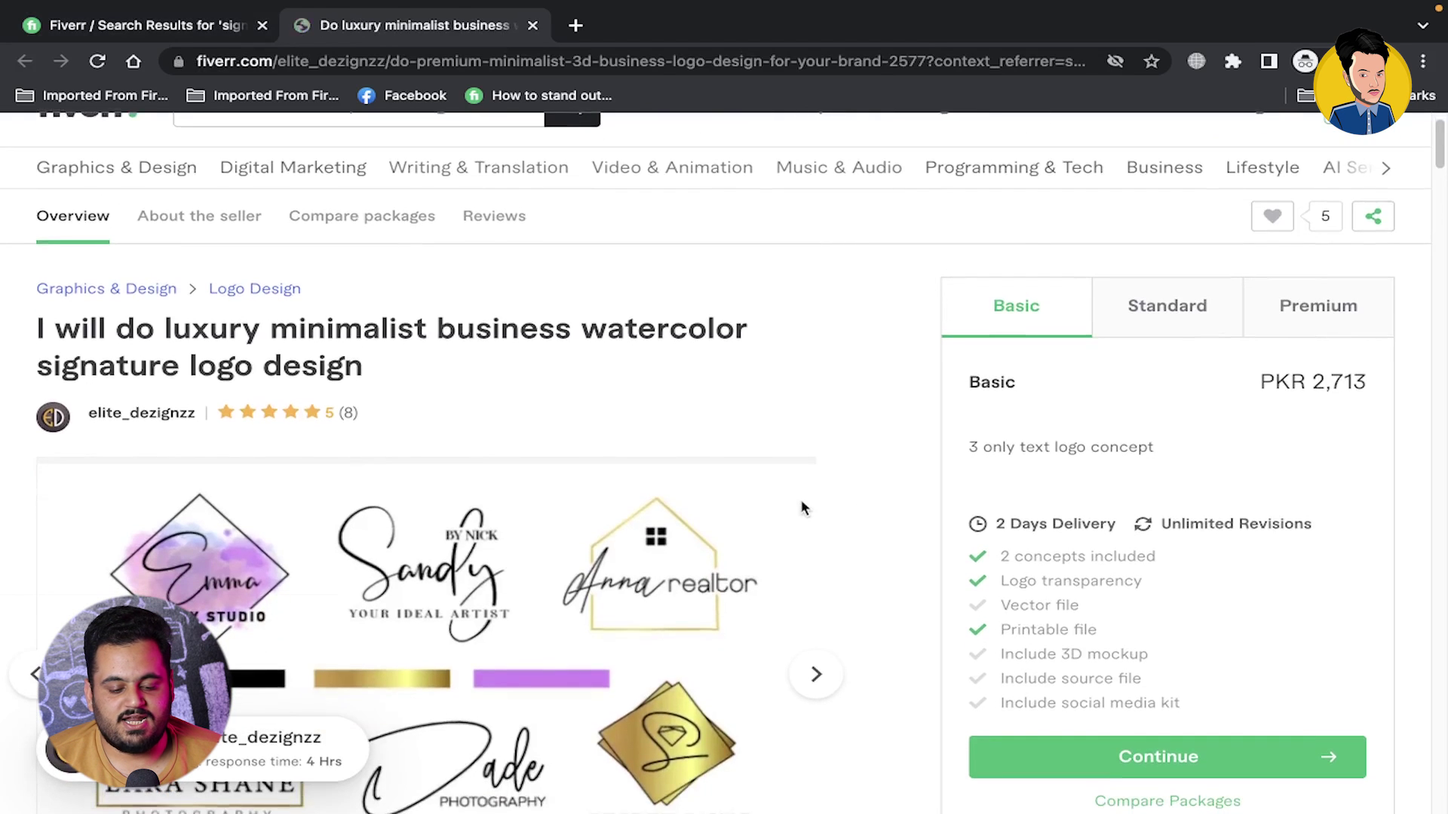
scroll(801, 509, "down", 2)
left_click(814, 458)
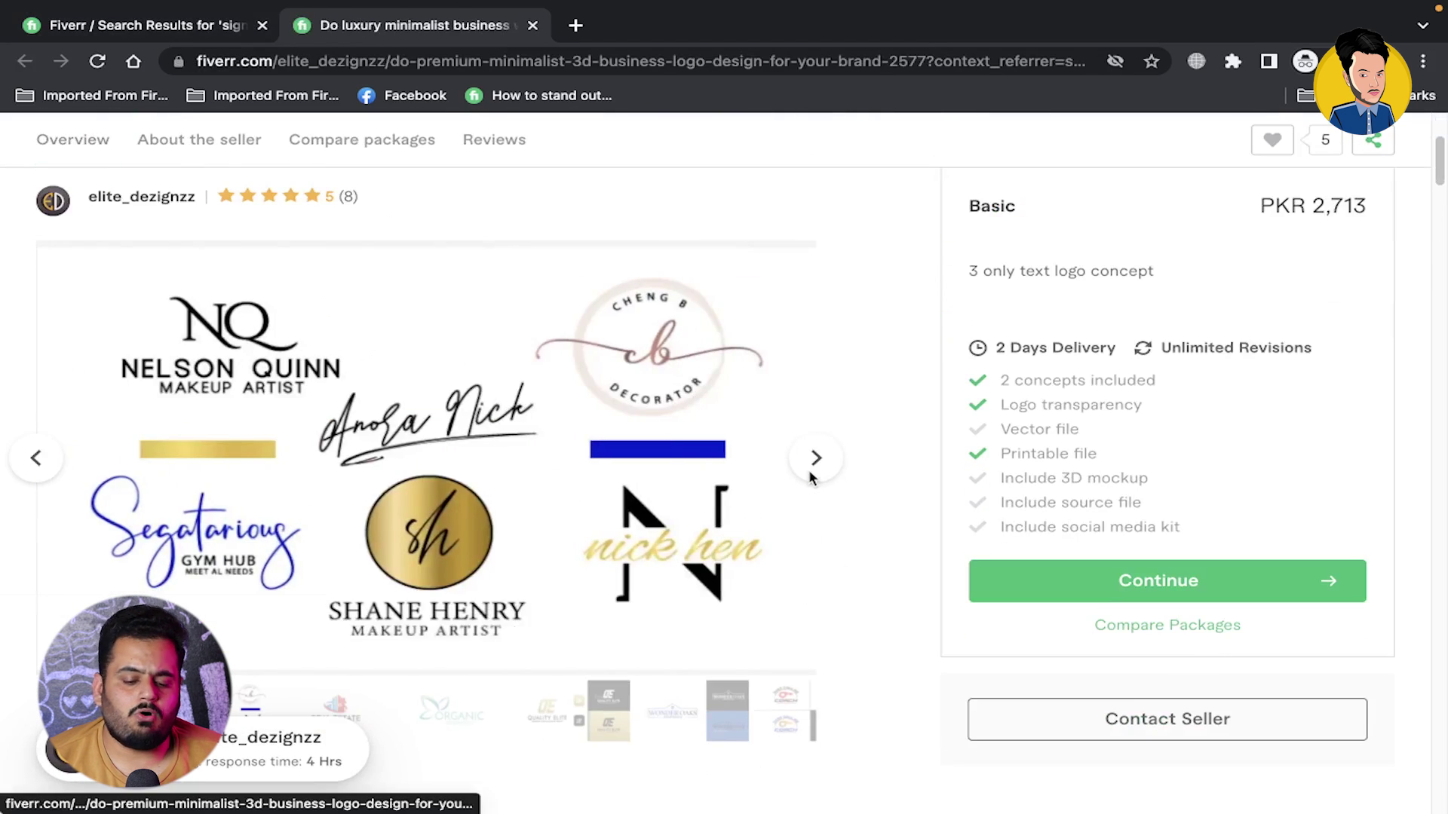
left_click(811, 475)
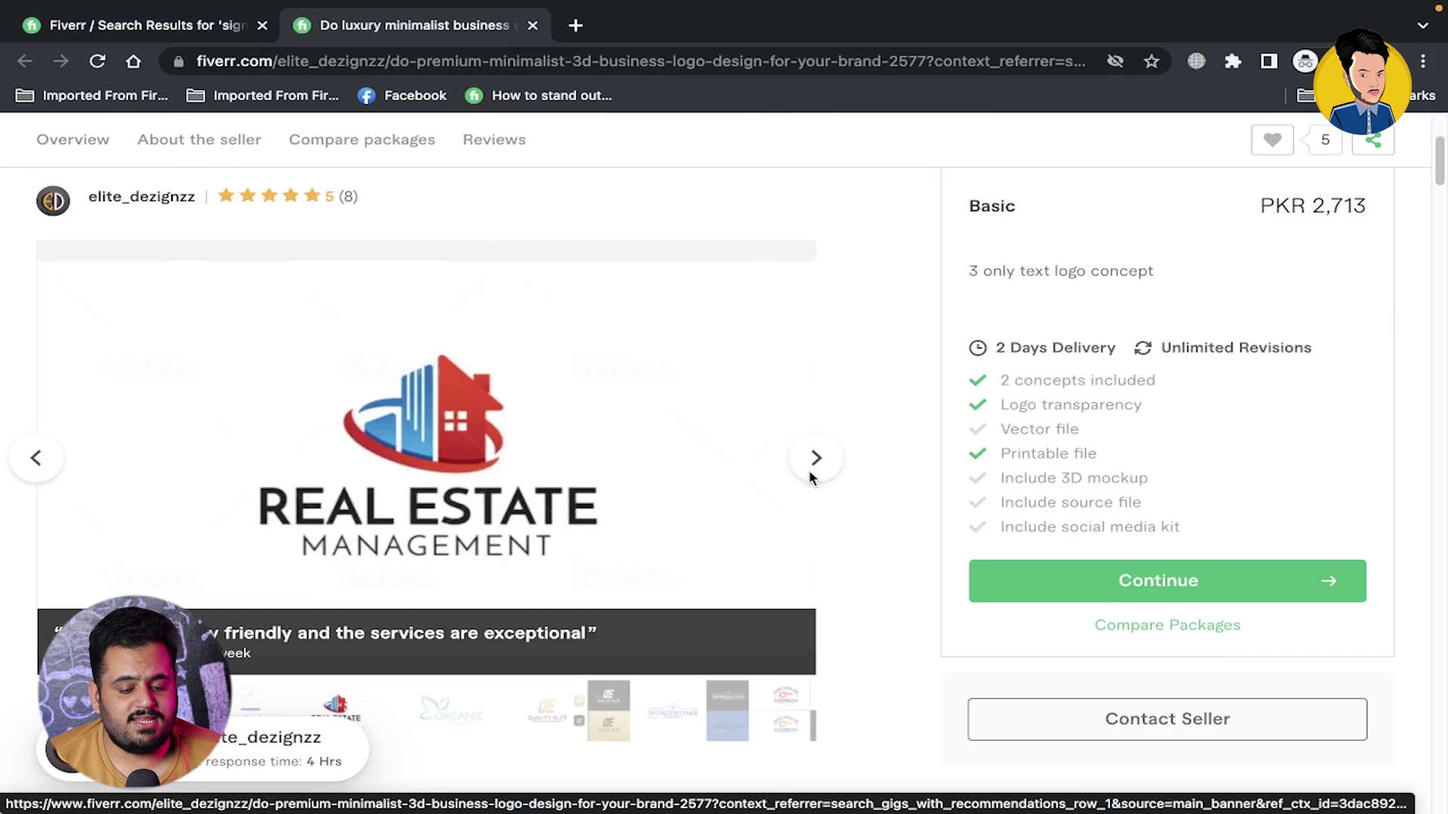
From the search results, open the luxury signature and handwritten logo gig
left_click(147, 25)
scroll(754, 591, "down", 2)
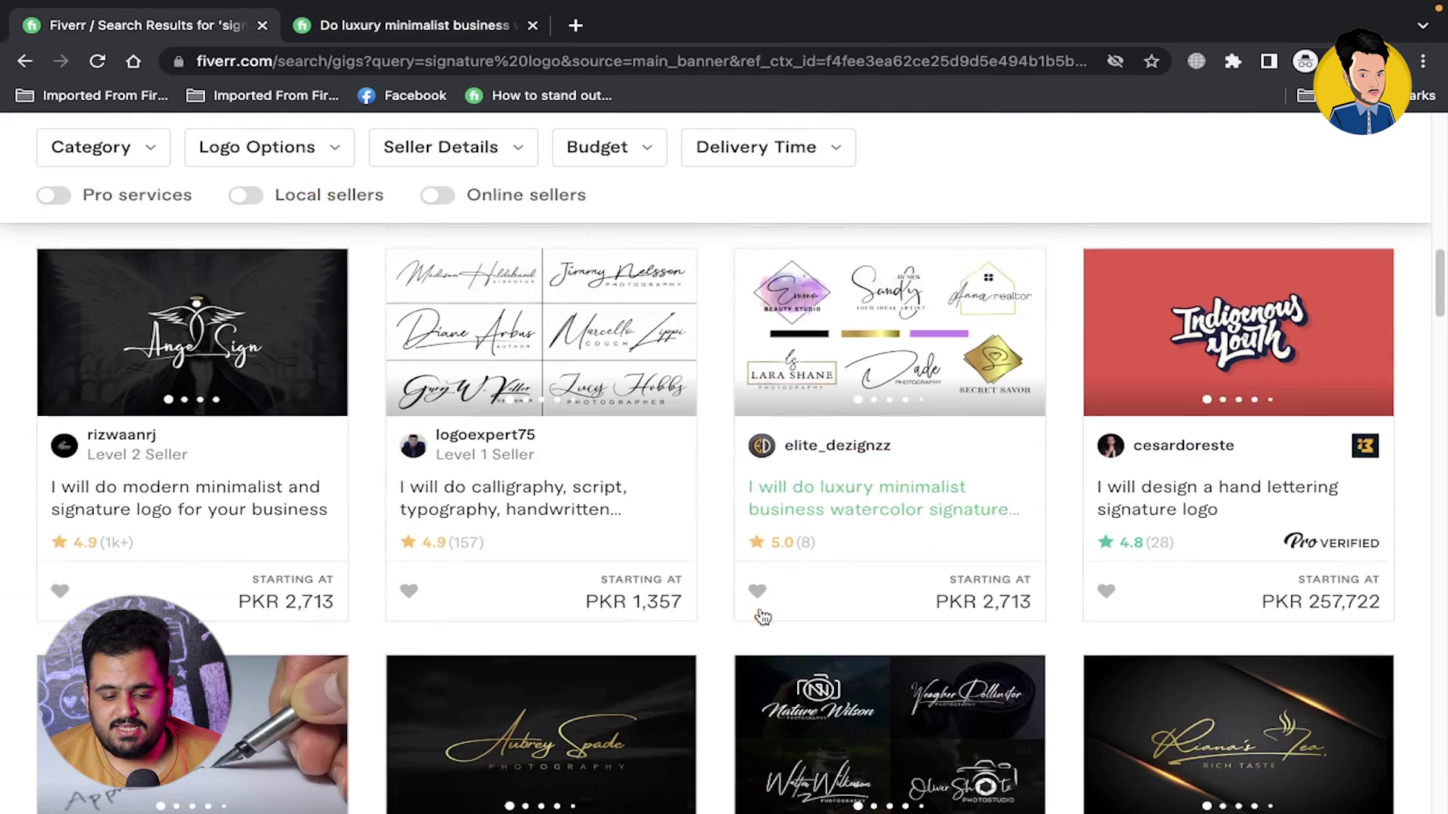
scroll(681, 603, "down", 1)
scroll(681, 603, "down", 2)
left_click(506, 577)
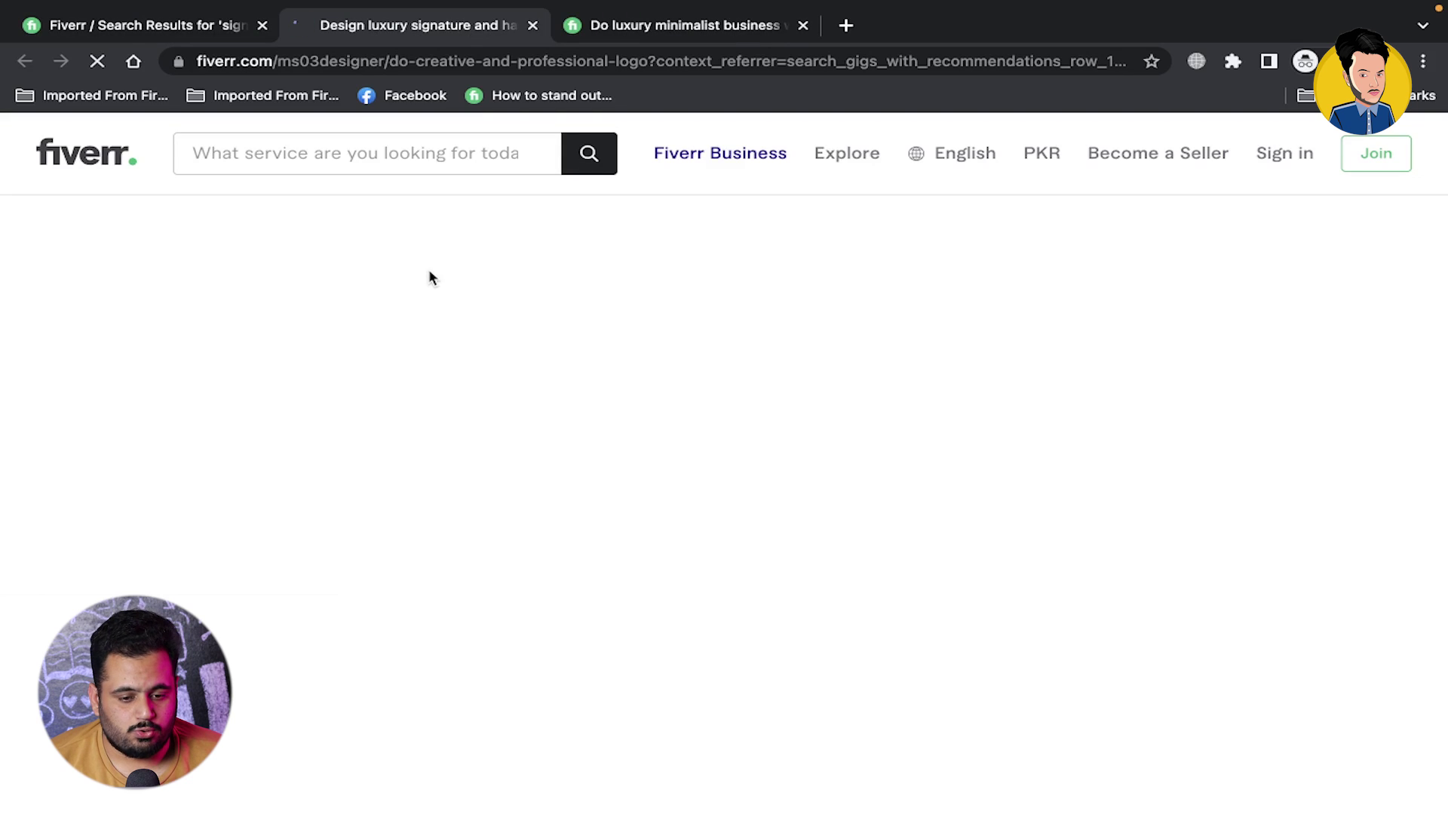
Open the handwritten cursive signature gig and the 'signature, signature logo' gig in new tabs
left_click(194, 29)
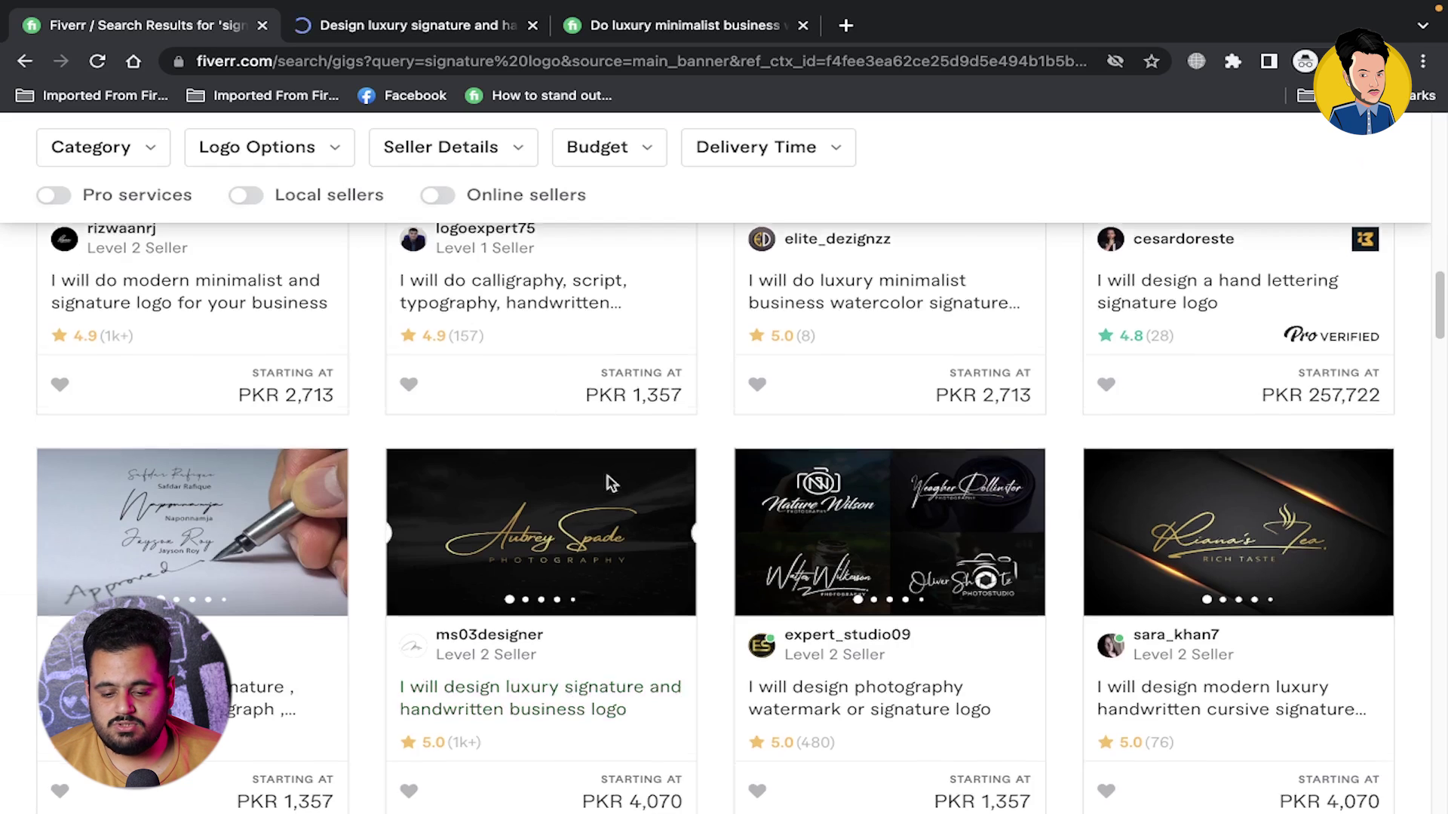
left_click(1206, 491)
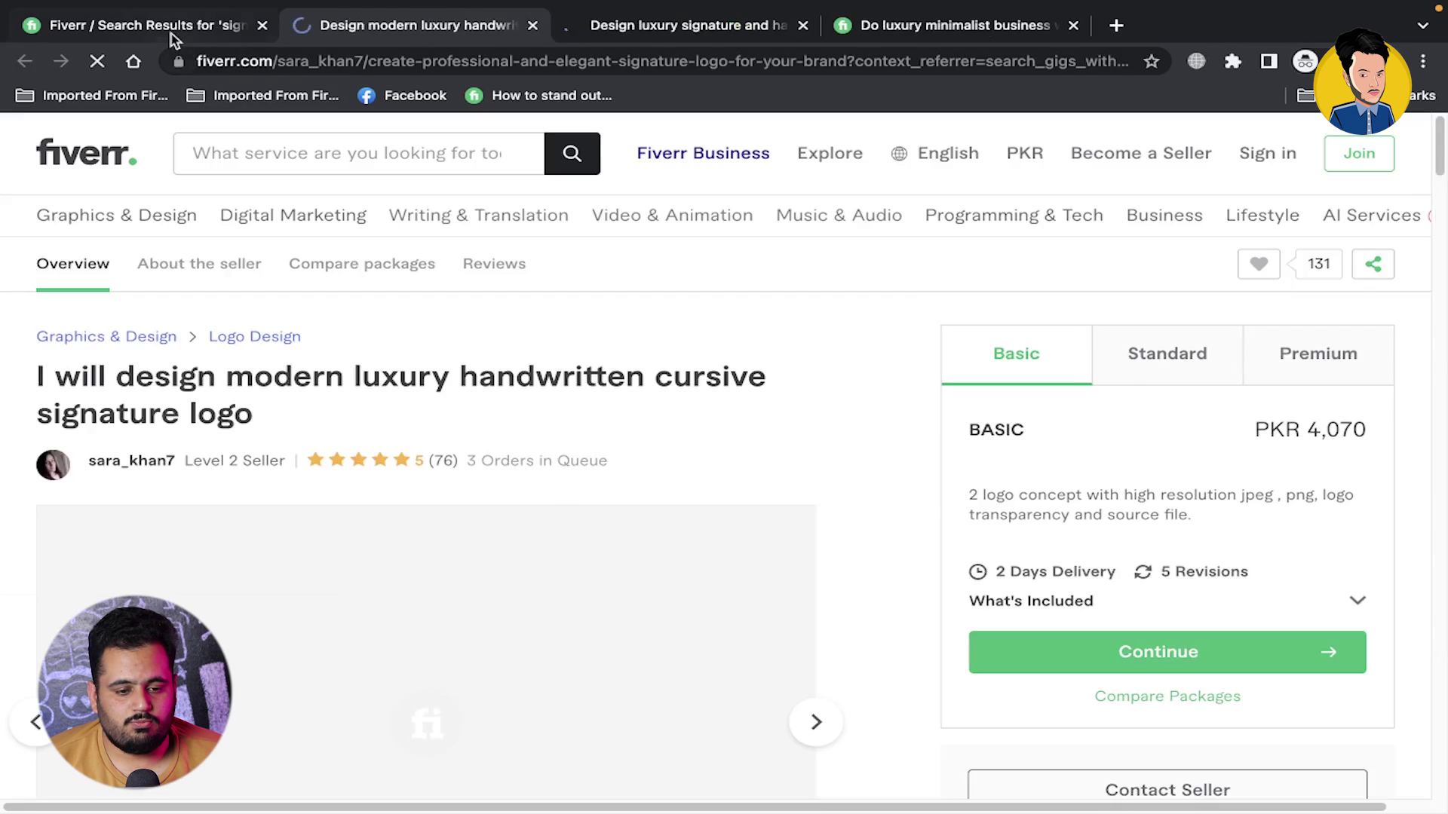
left_click(172, 30)
scroll(249, 475, "down", 2)
scroll(249, 475, "down", 2)
left_click(249, 475)
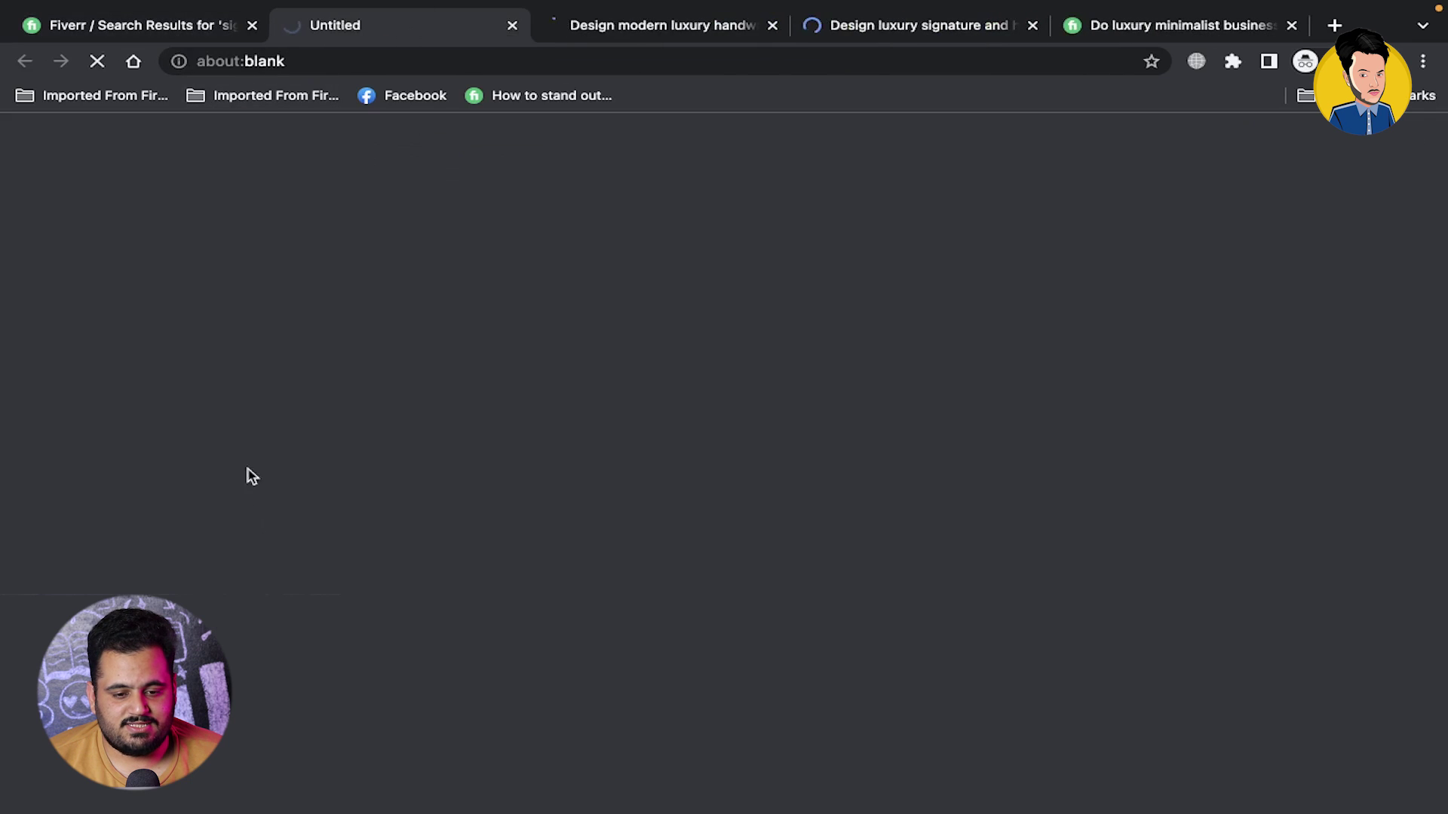
Review the 'signature, signature logo' gig, scrolling through its details
left_click(636, 16)
scroll(566, 507, "down", 3)
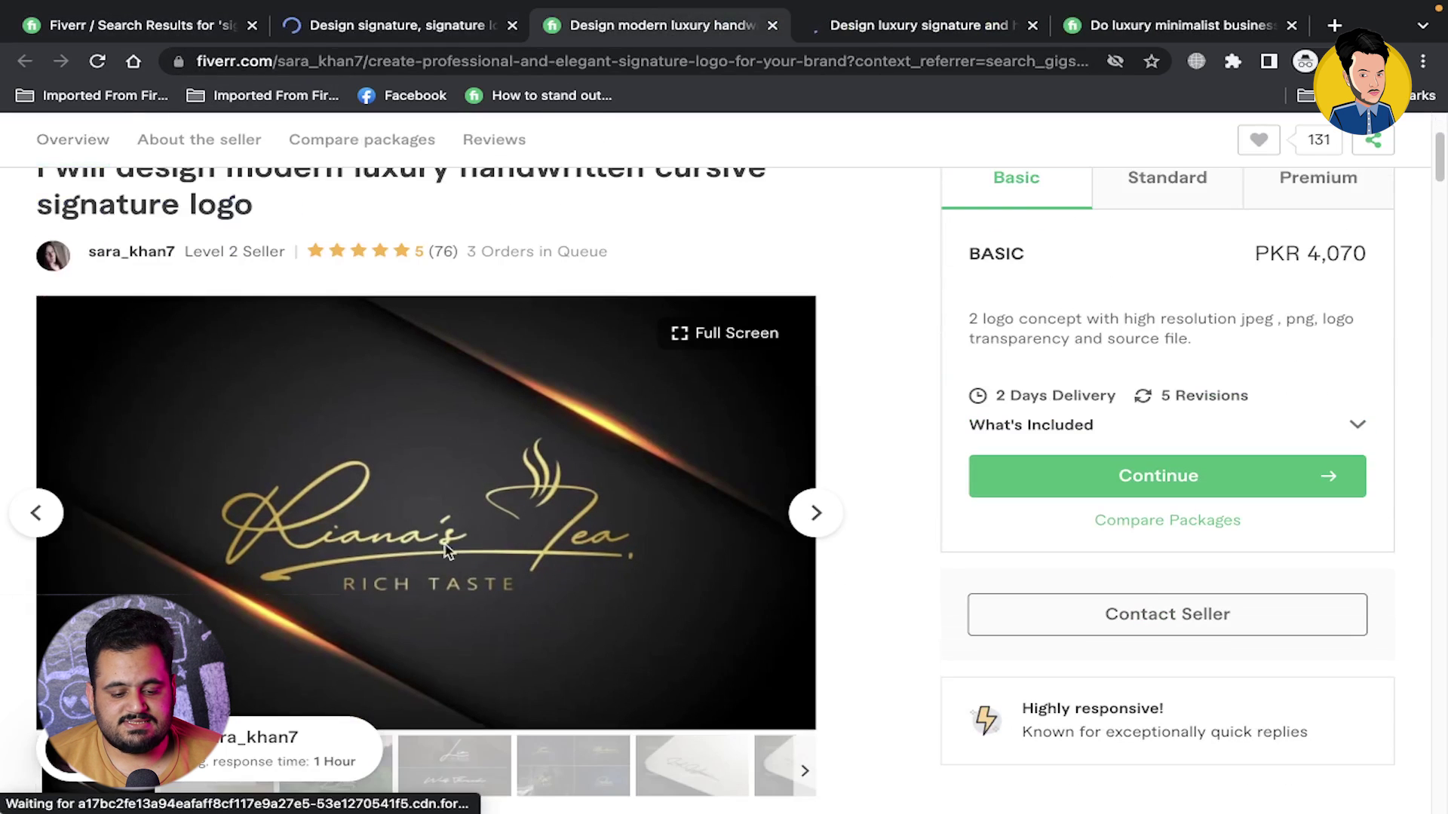
left_click(426, 25)
scroll(664, 633, "down", 1)
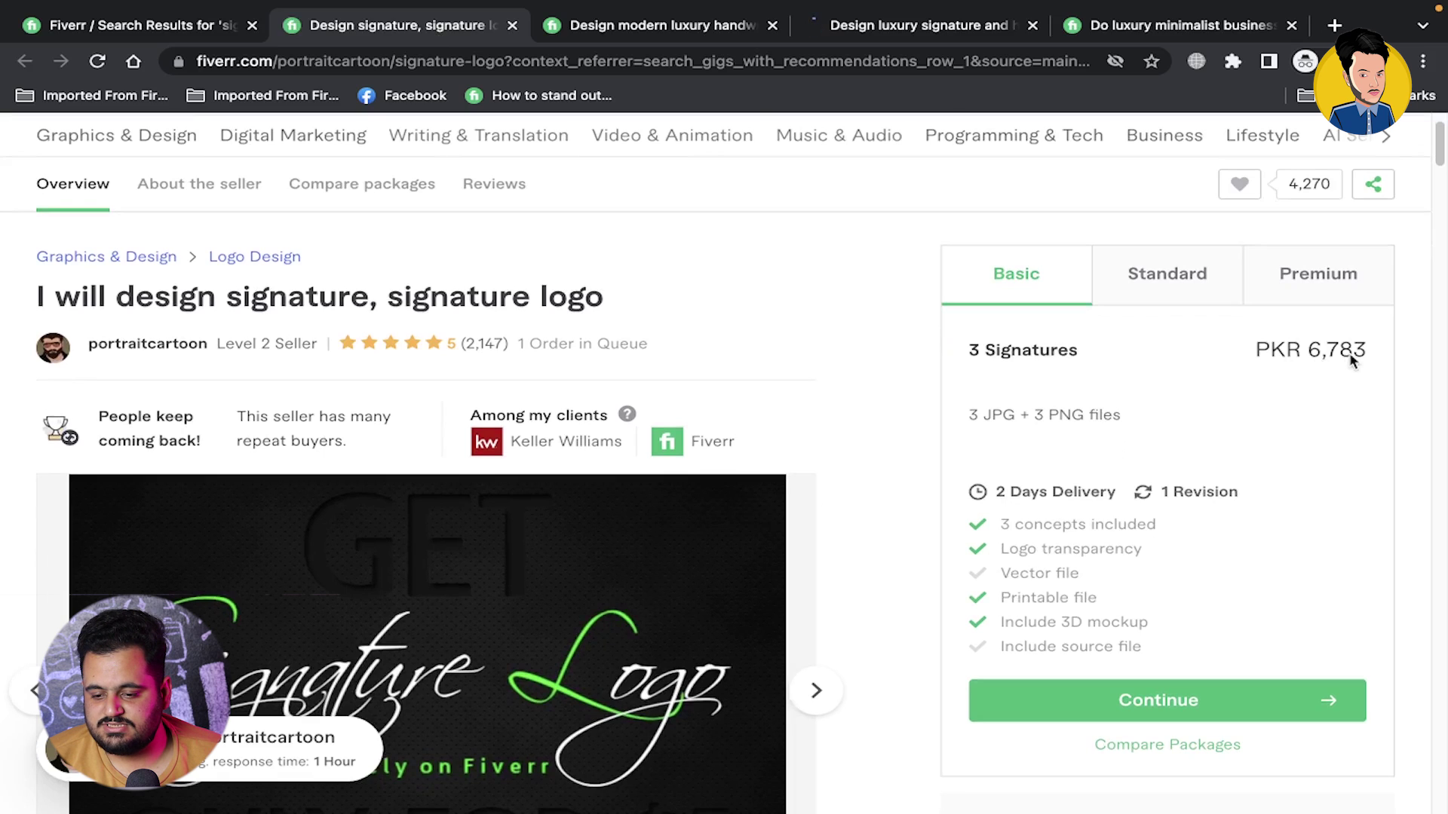
scroll(1205, 401, "down", 6)
scroll(724, 598, "down", 10)
scroll(724, 598, "down", 6)
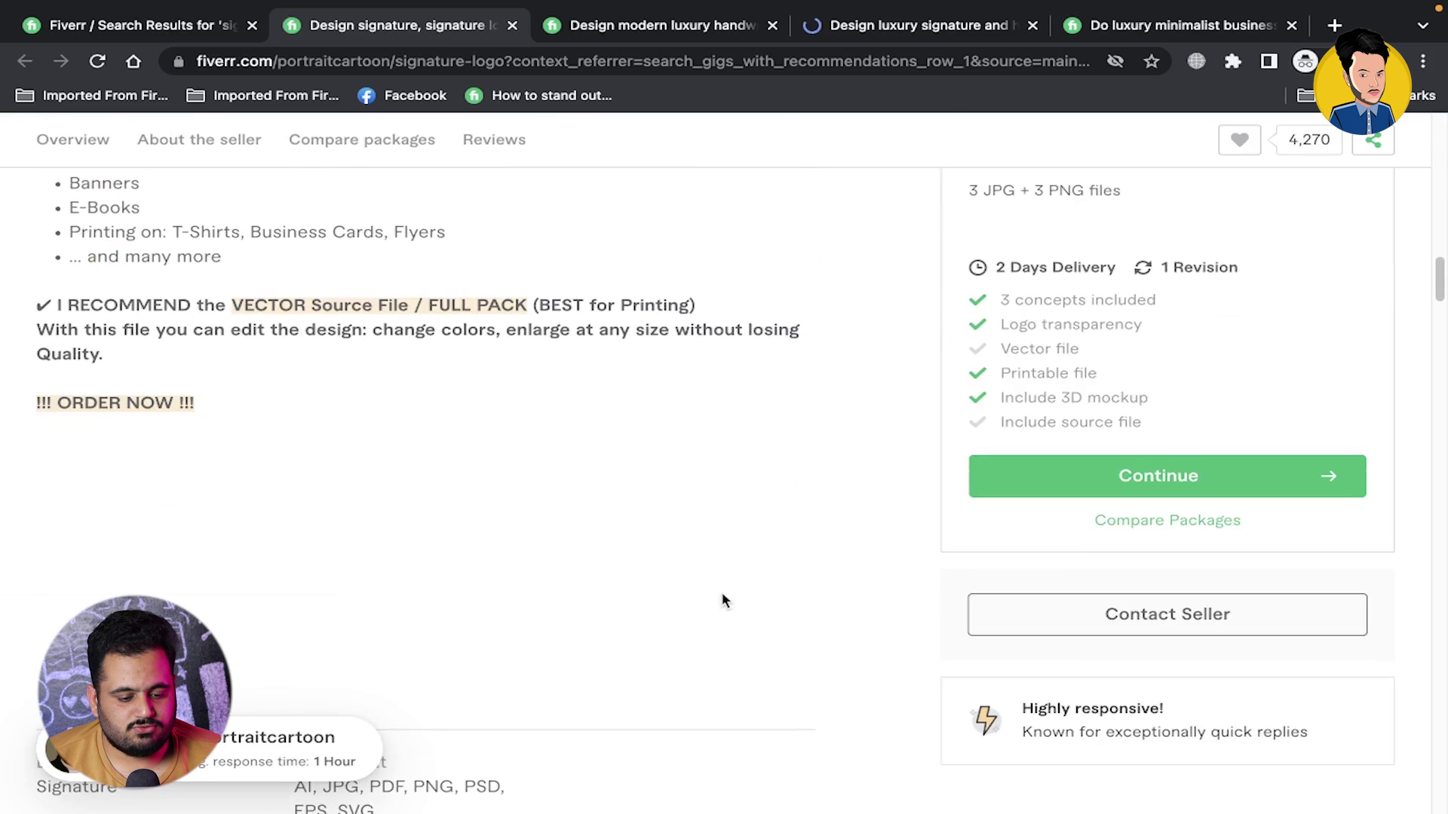
scroll(722, 601, "down", 7)
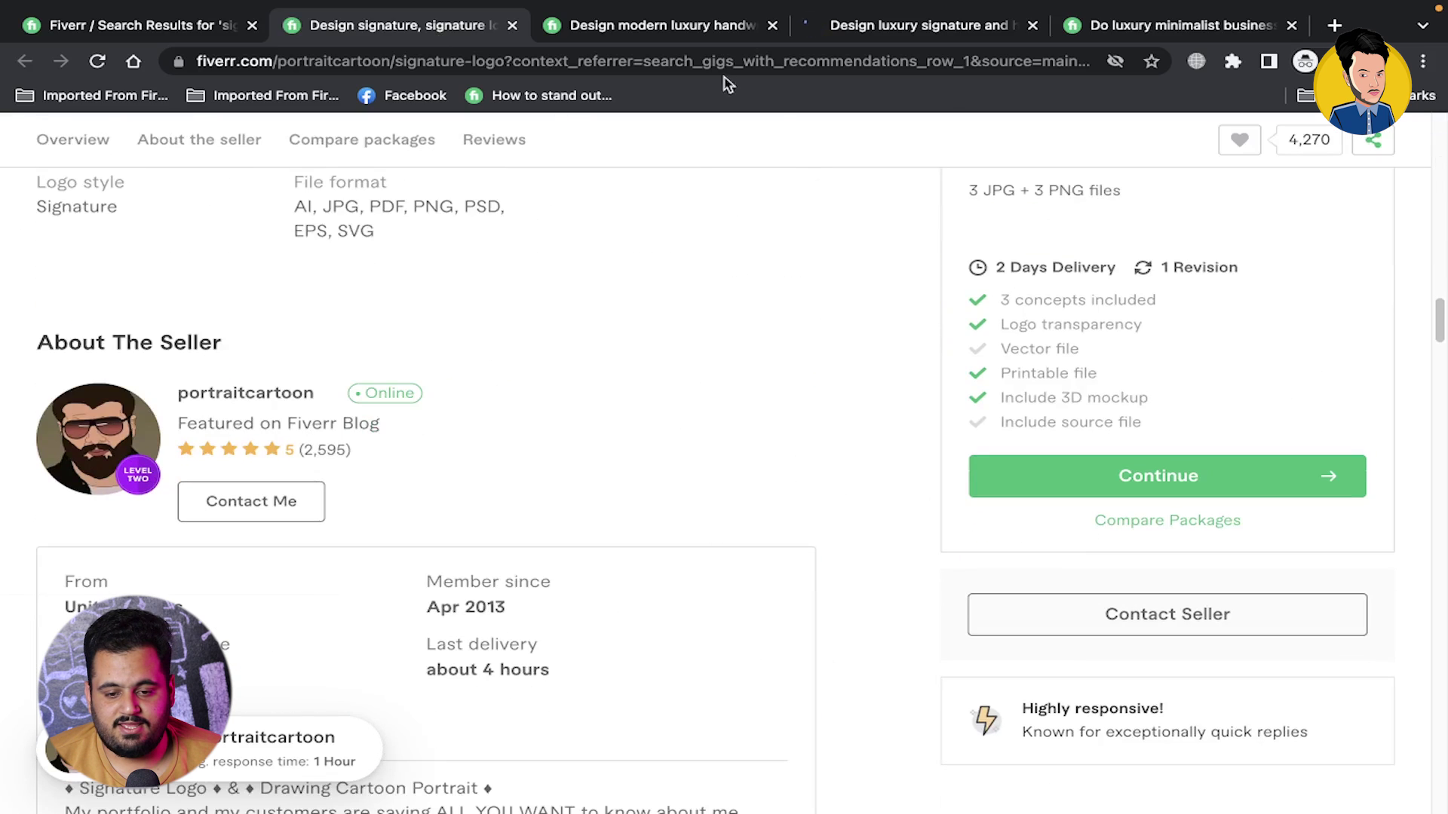
Return to the handwritten cursive signature gig and scroll through its details
left_click(708, 39)
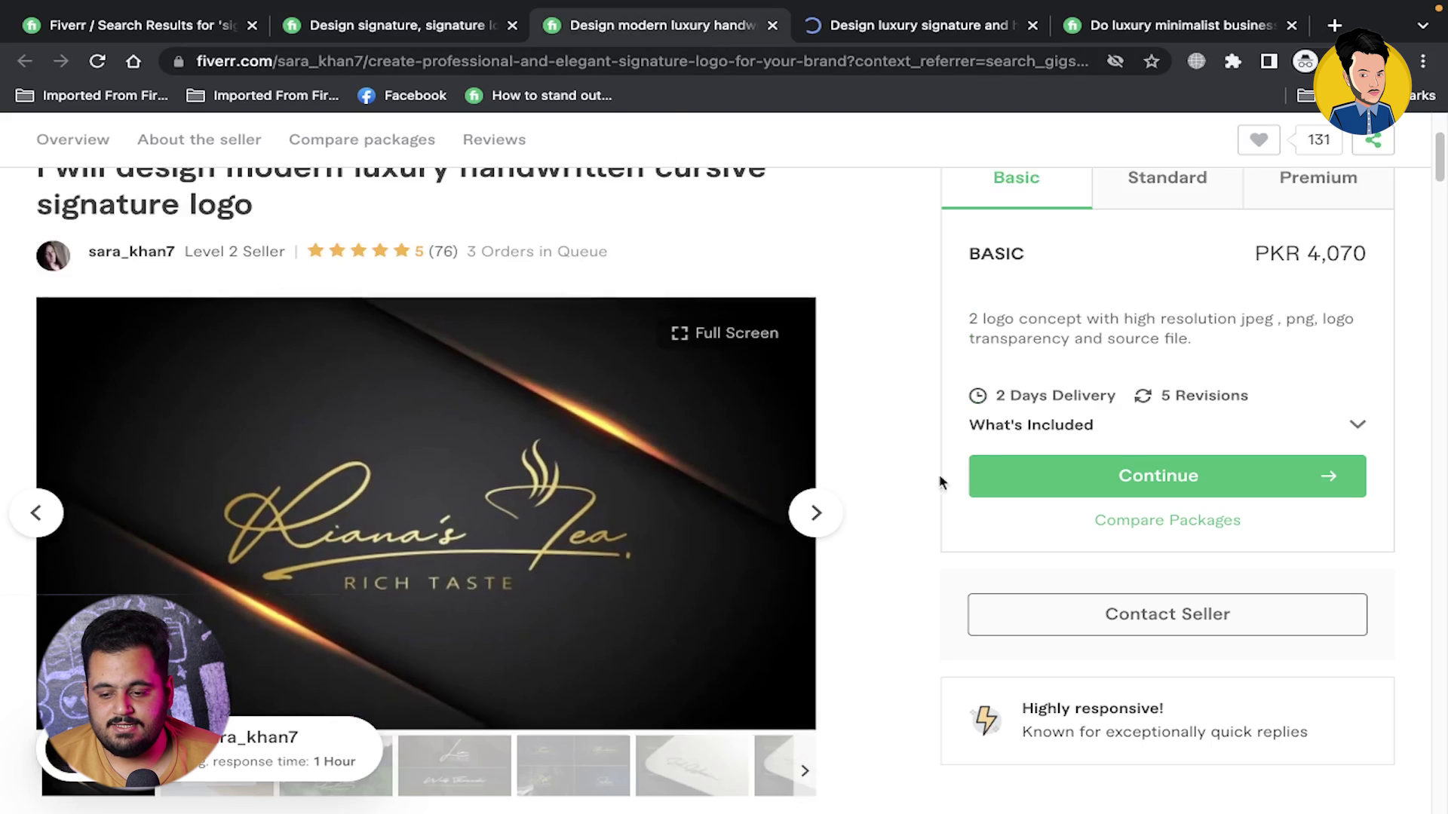
scroll(989, 459, "up", 1)
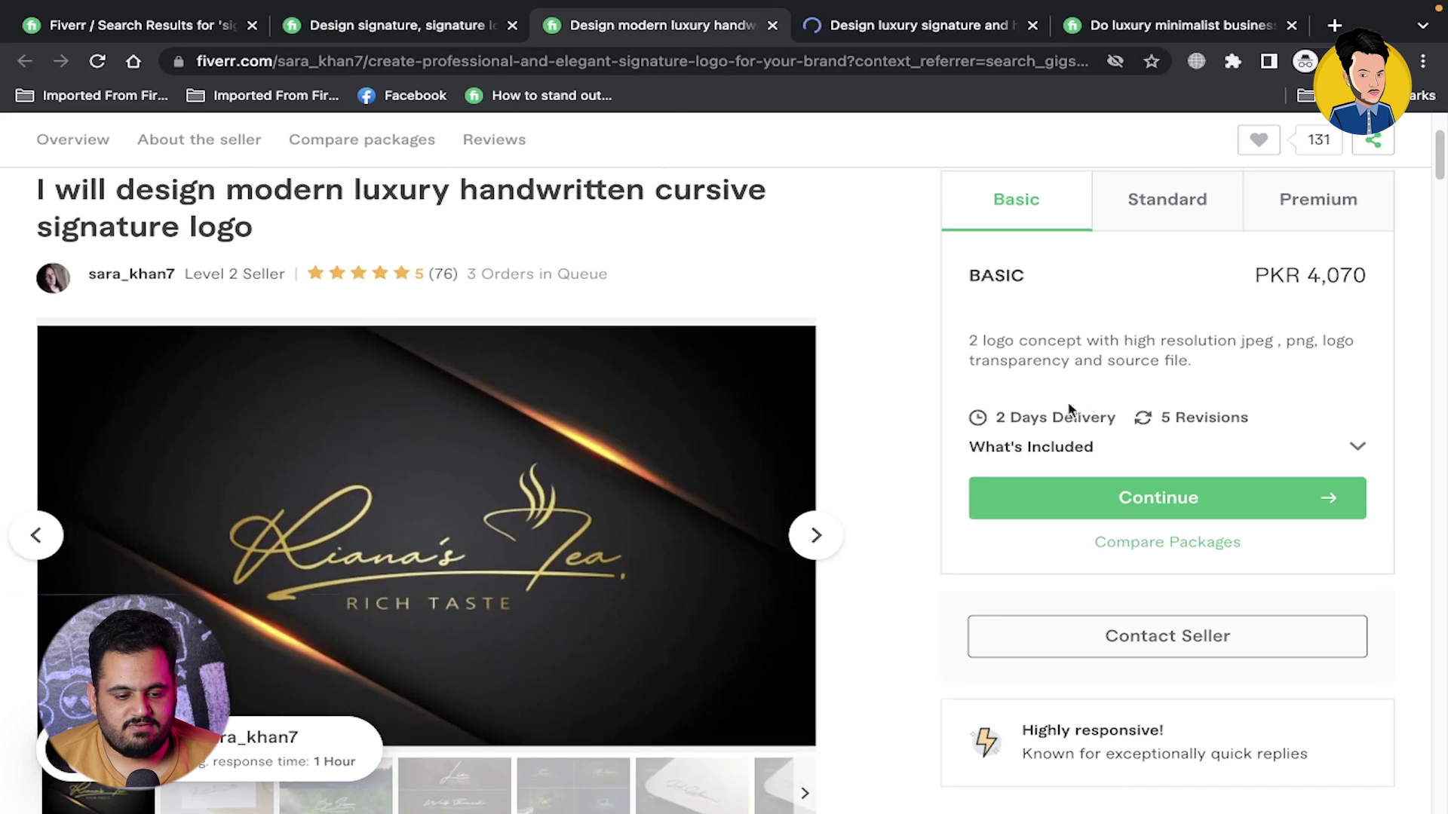
scroll(501, 453, "down", 5)
scroll(504, 454, "down", 8)
scroll(500, 453, "down", 3)
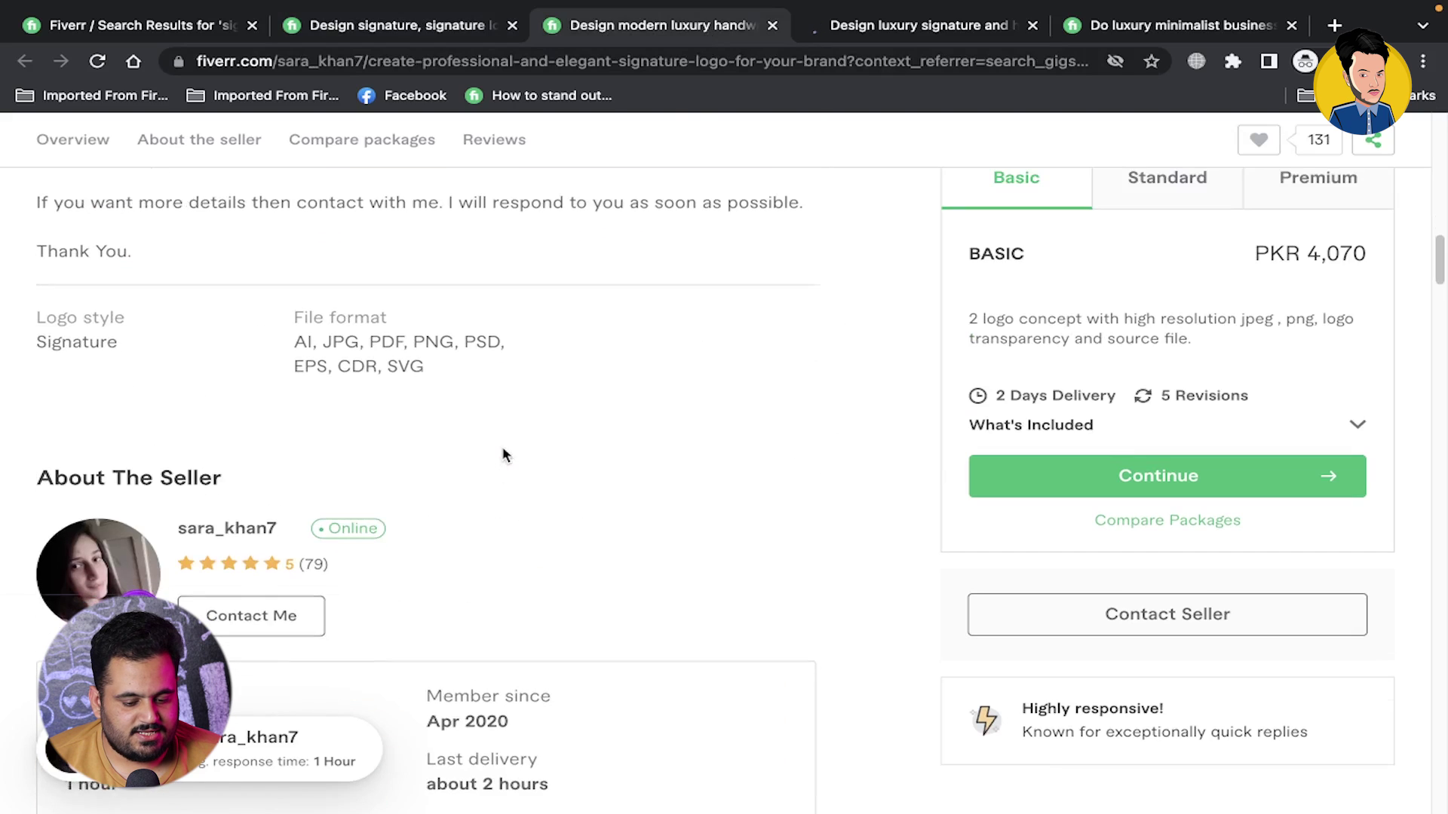
scroll(501, 452, "down", 1)
scroll(501, 453, "down", 5)
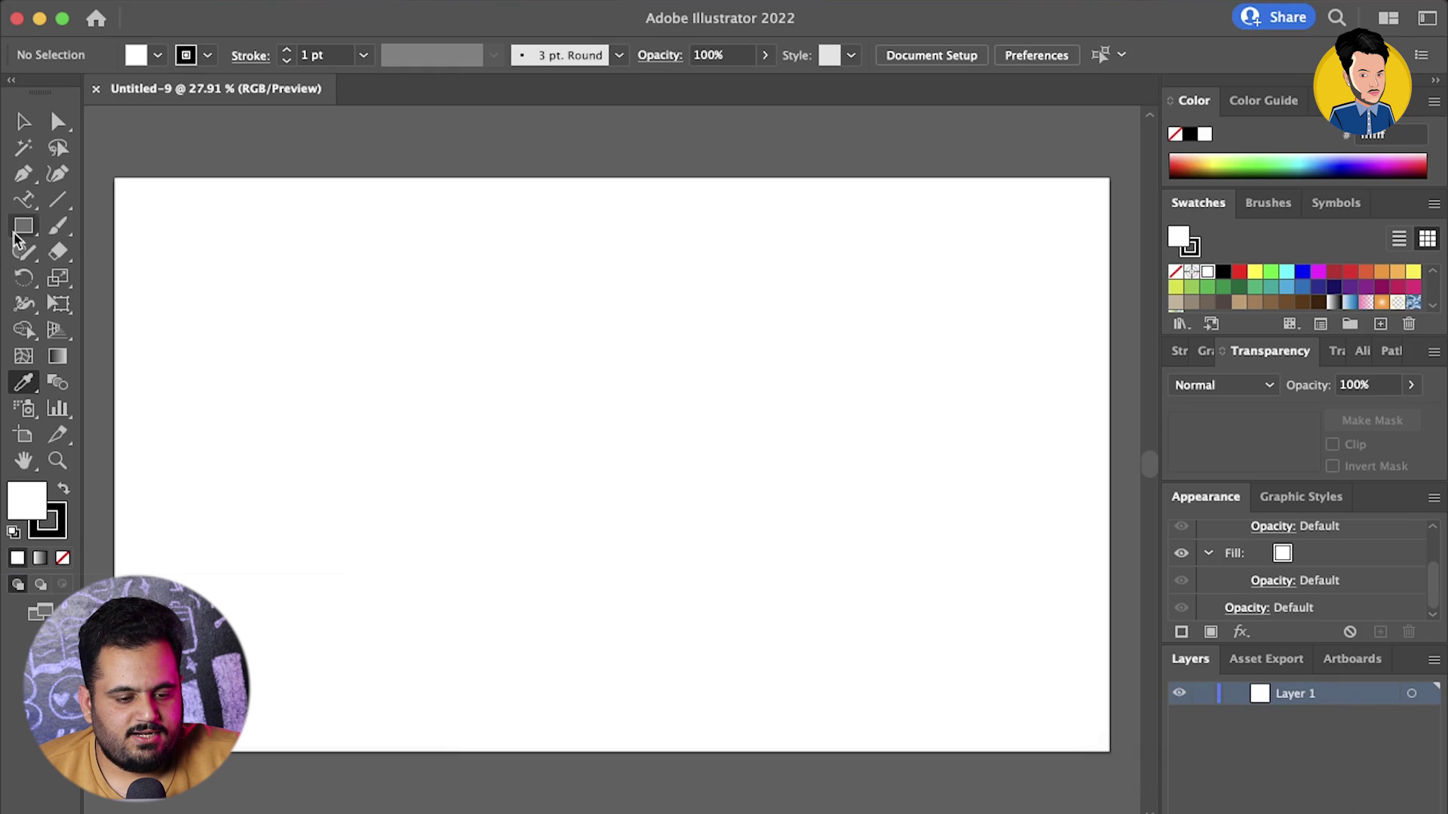
Place point text reading 'Beautylicious' on the artboard
left_click(24, 200)
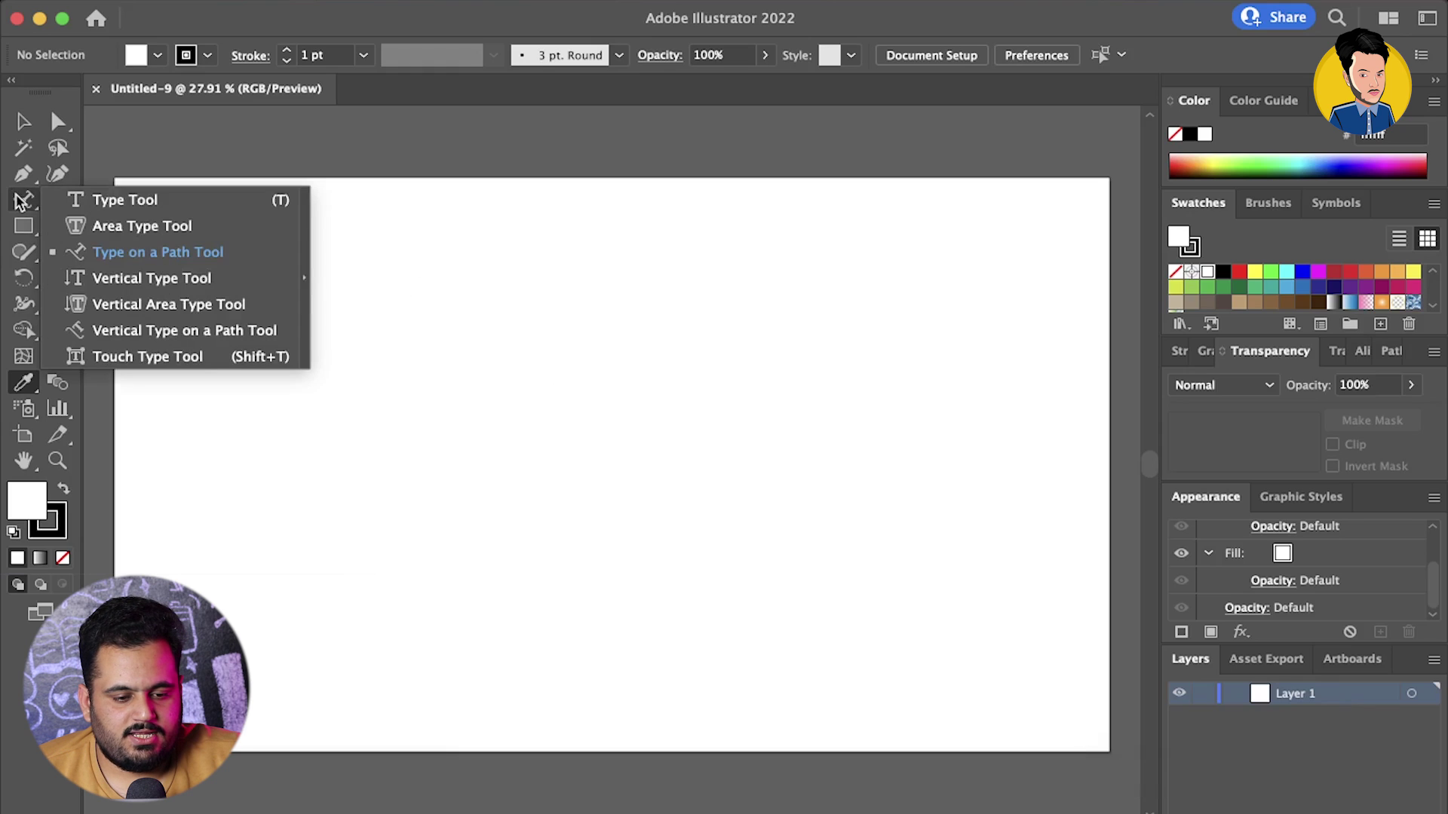
left_click(144, 202)
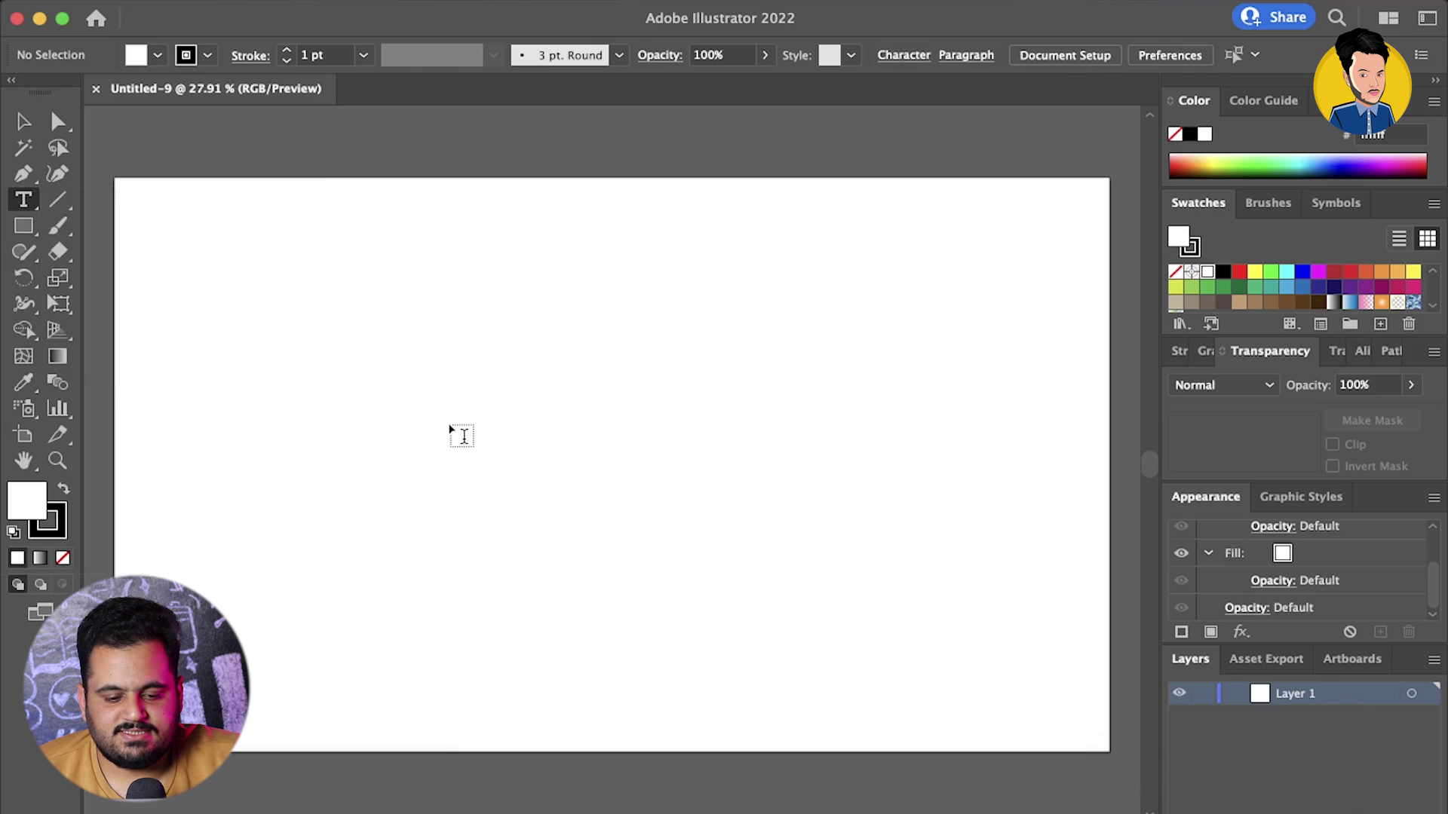
left_click(492, 457)
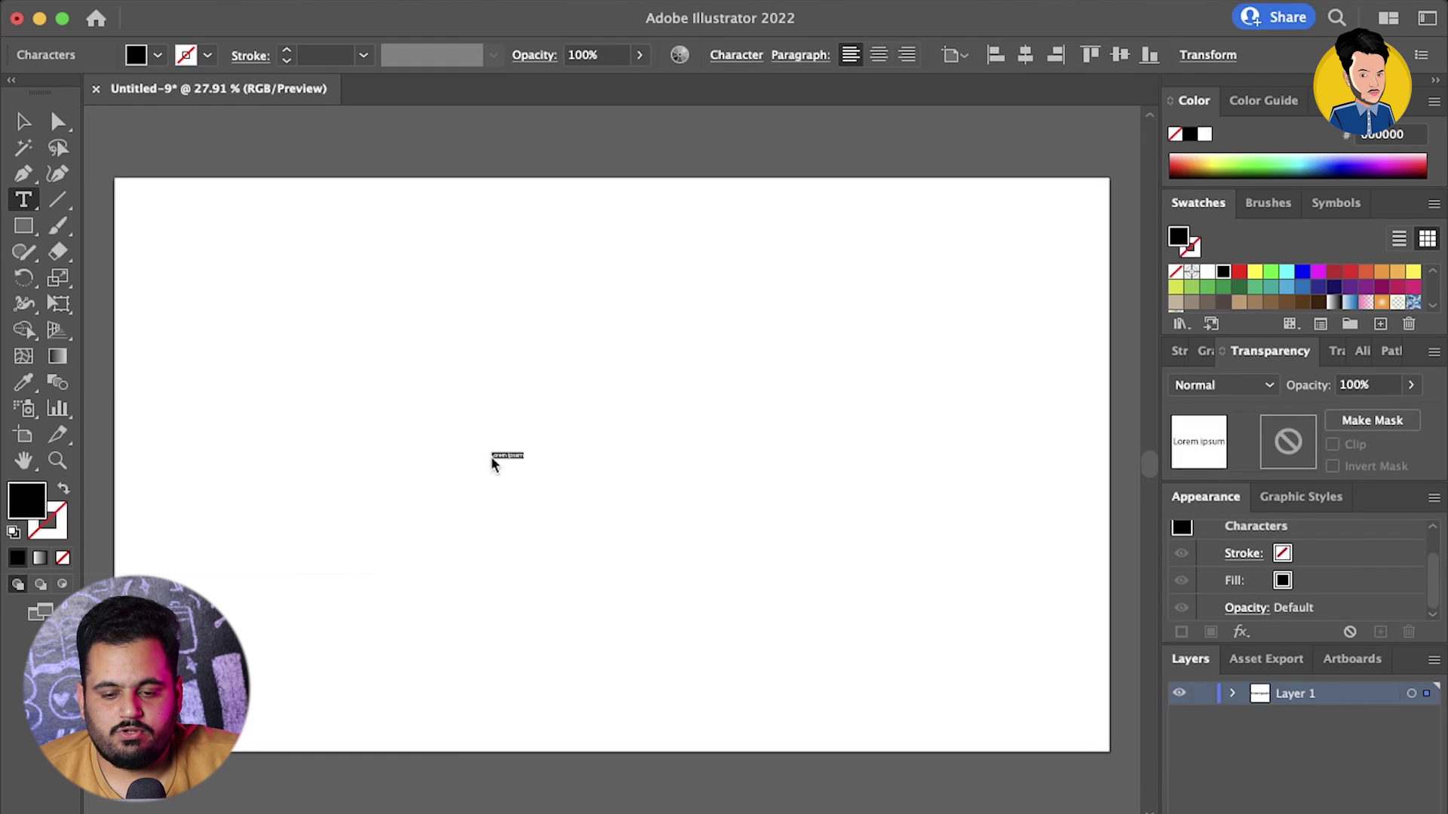
type("Beautylicious")
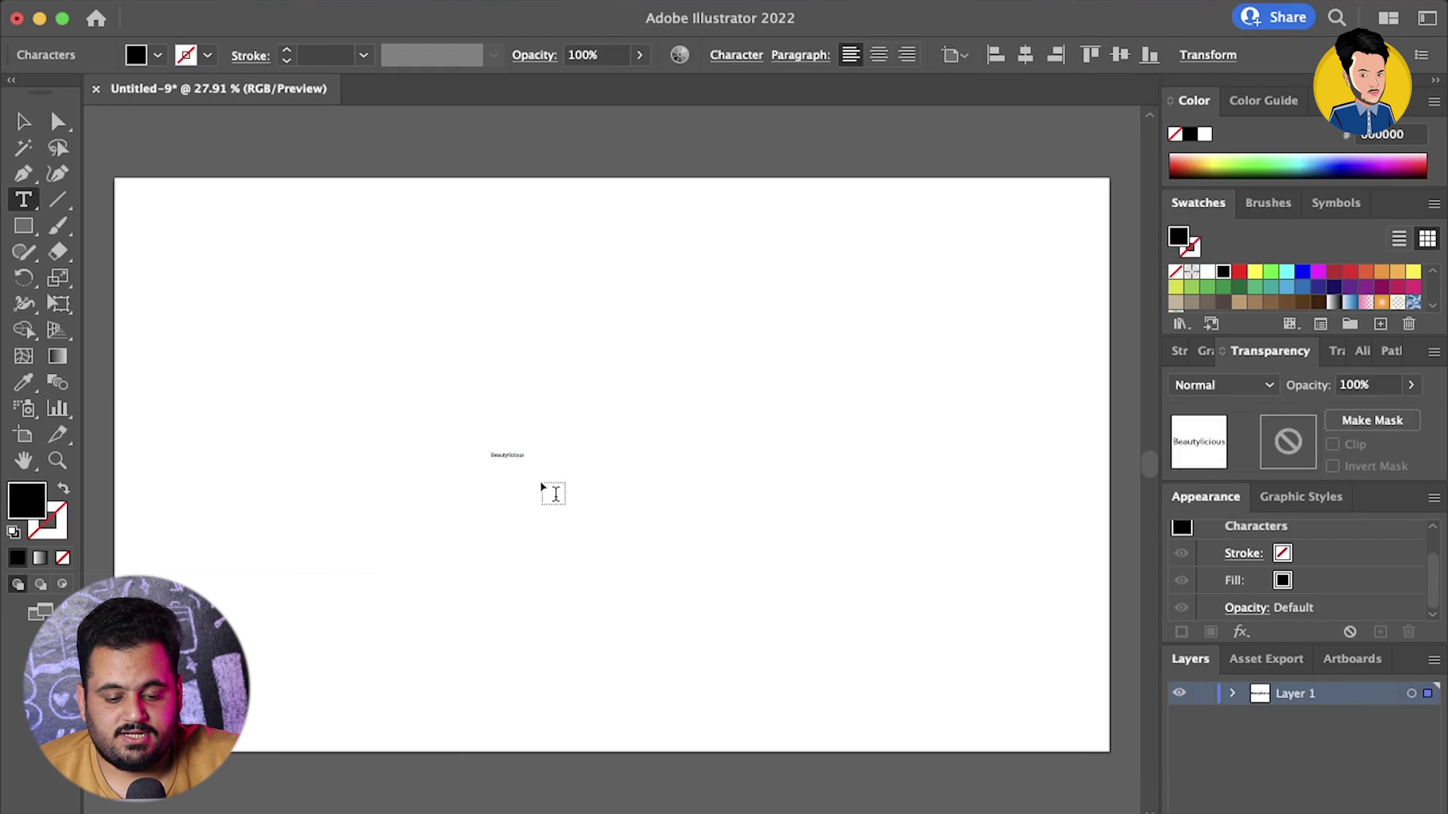
left_click(23, 125)
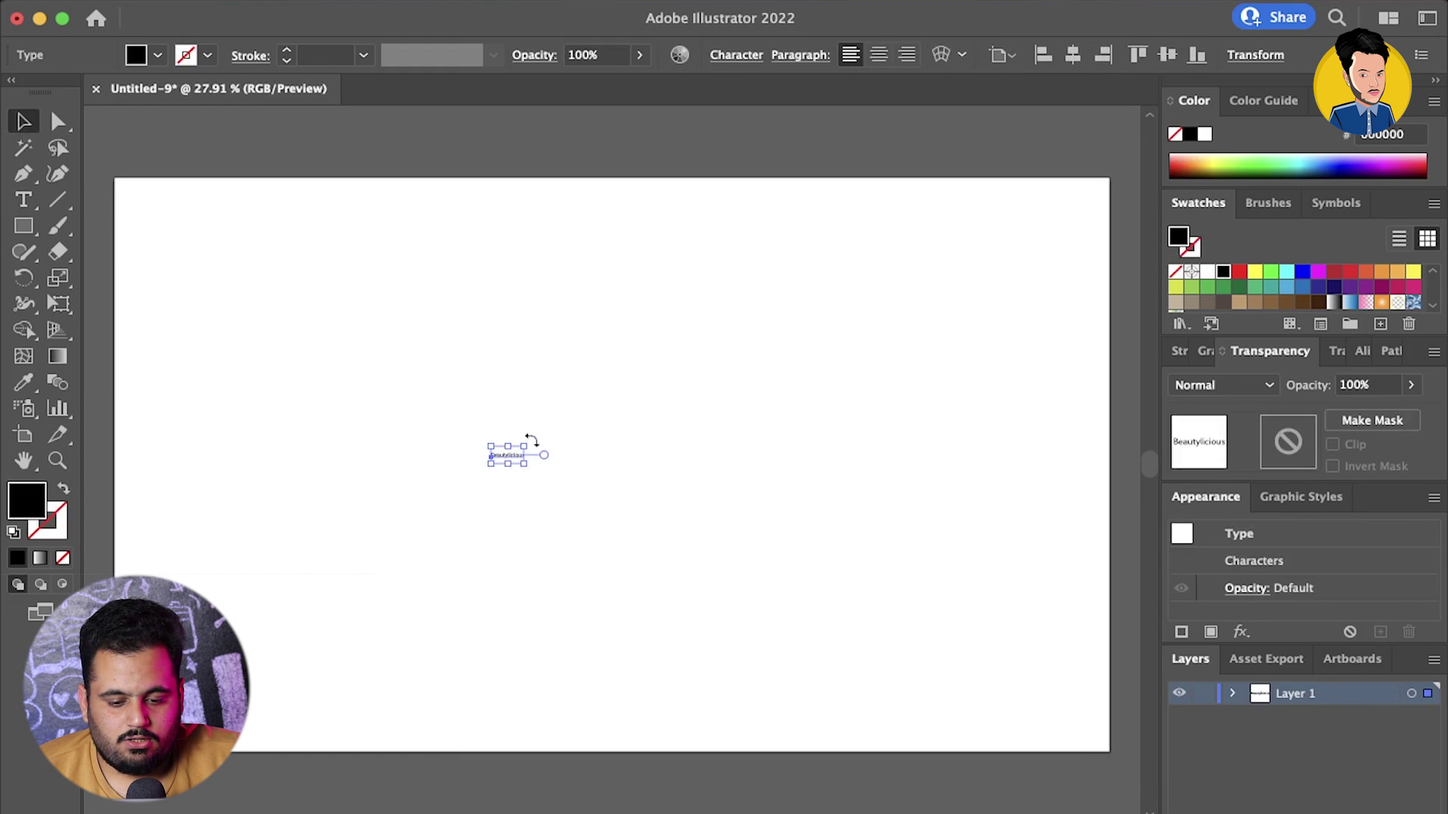
Scale the Beautylicious text up and move it near the artboard centre
left_click_drag(533, 441, 880, 219)
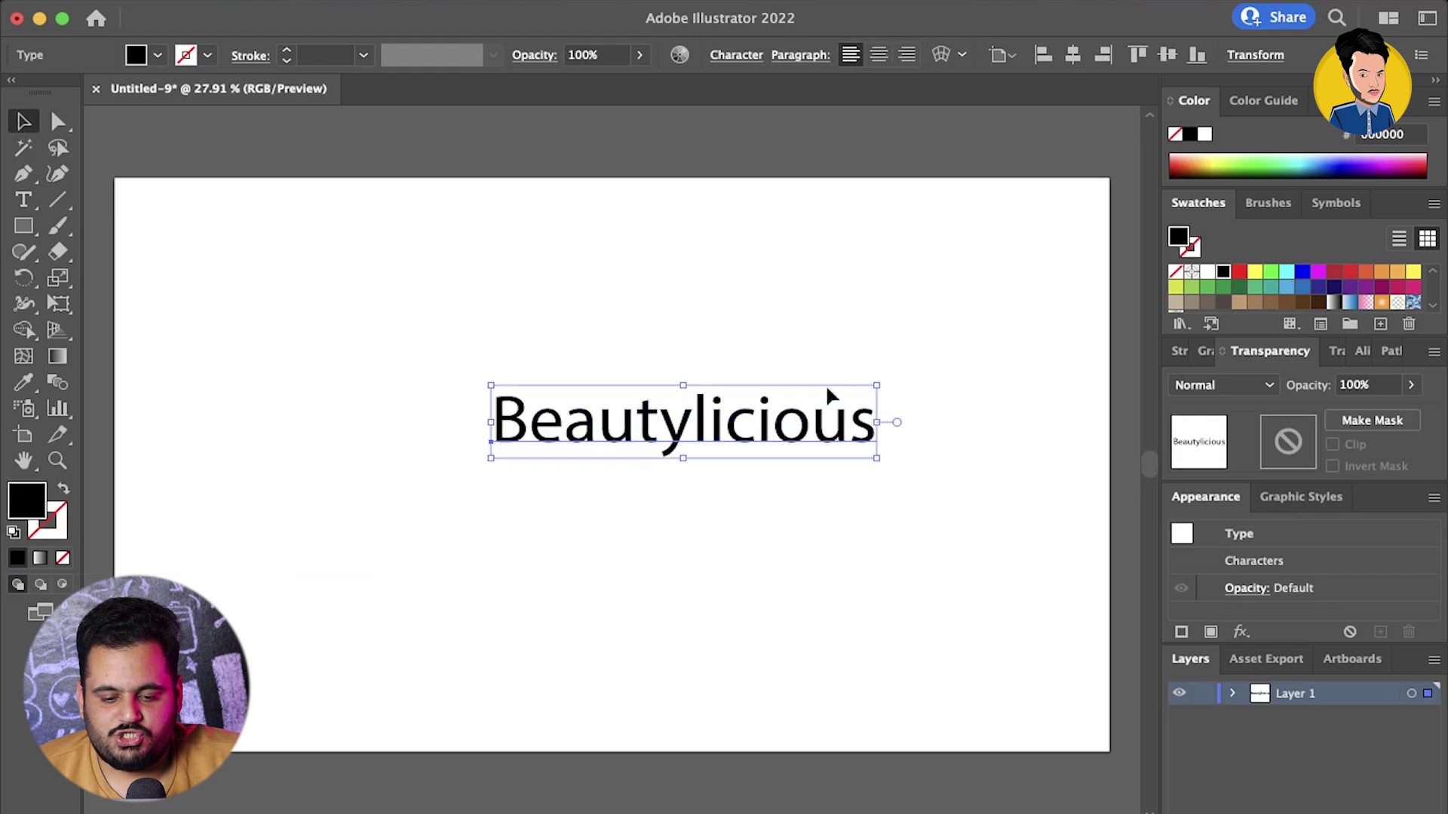
left_click_drag(818, 434, 771, 388)
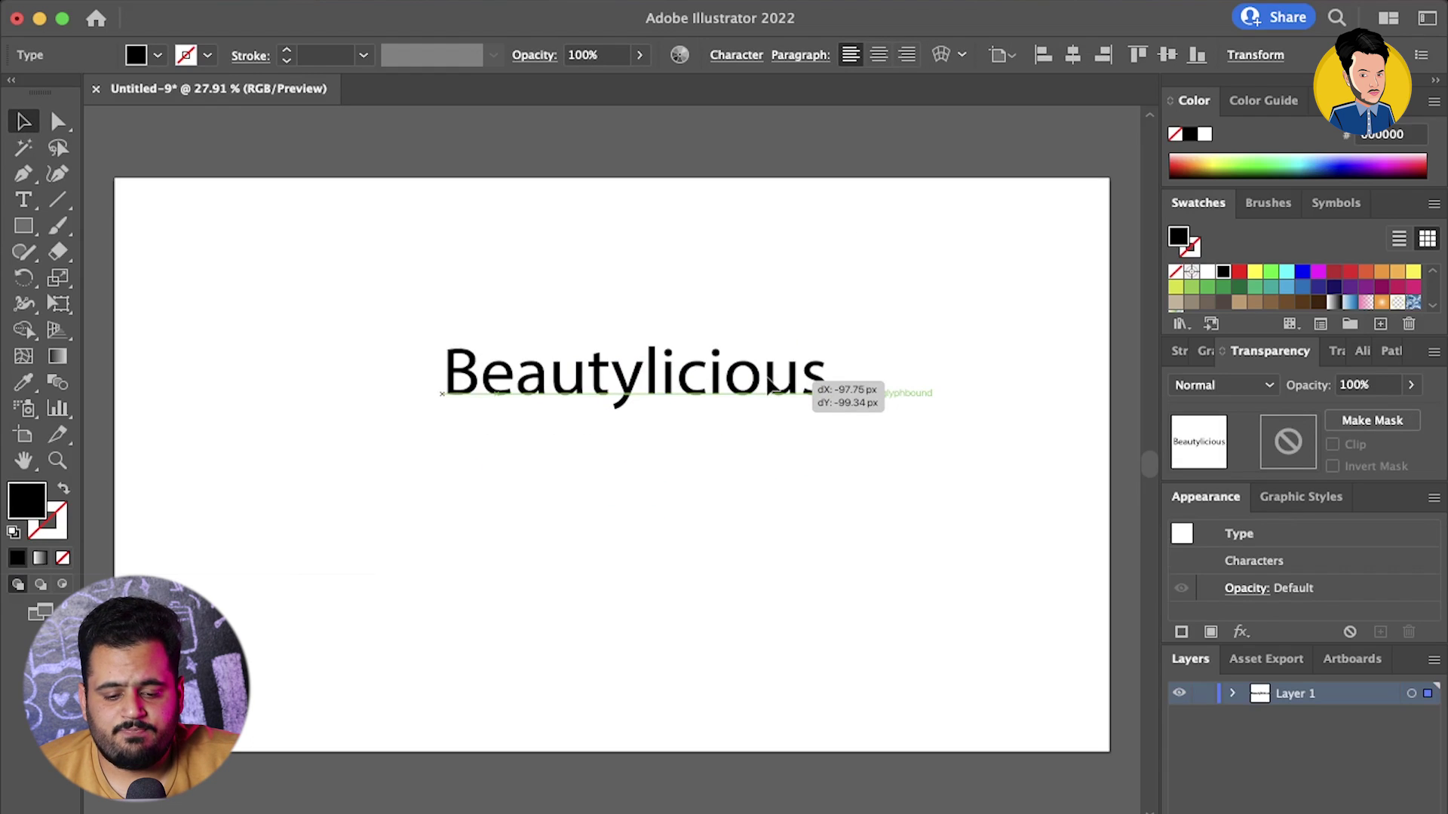
left_click_drag(771, 388, 752, 463)
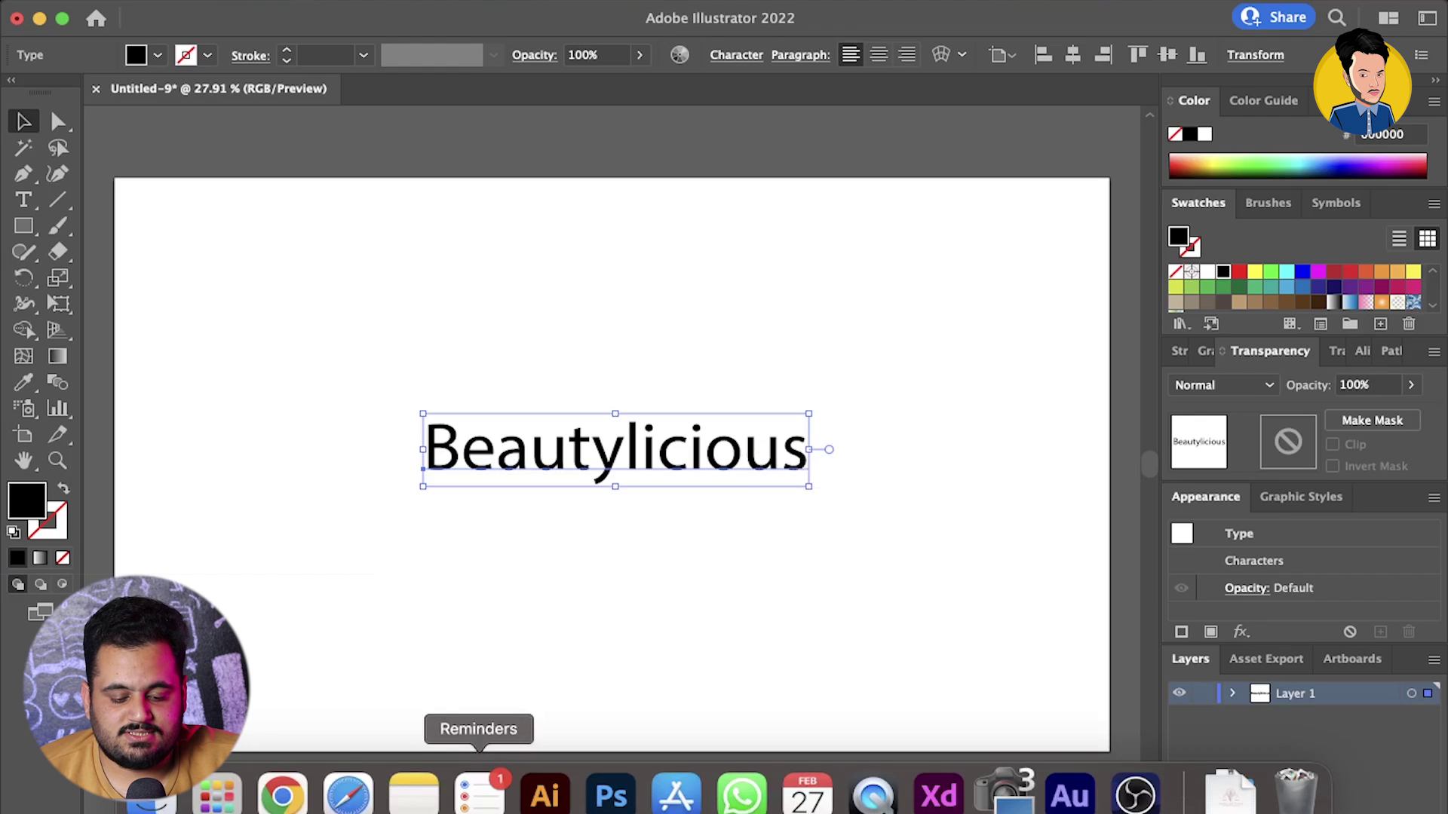
Load dafont.com in a new incognito Chrome tab and open the Script category
left_click(296, 805)
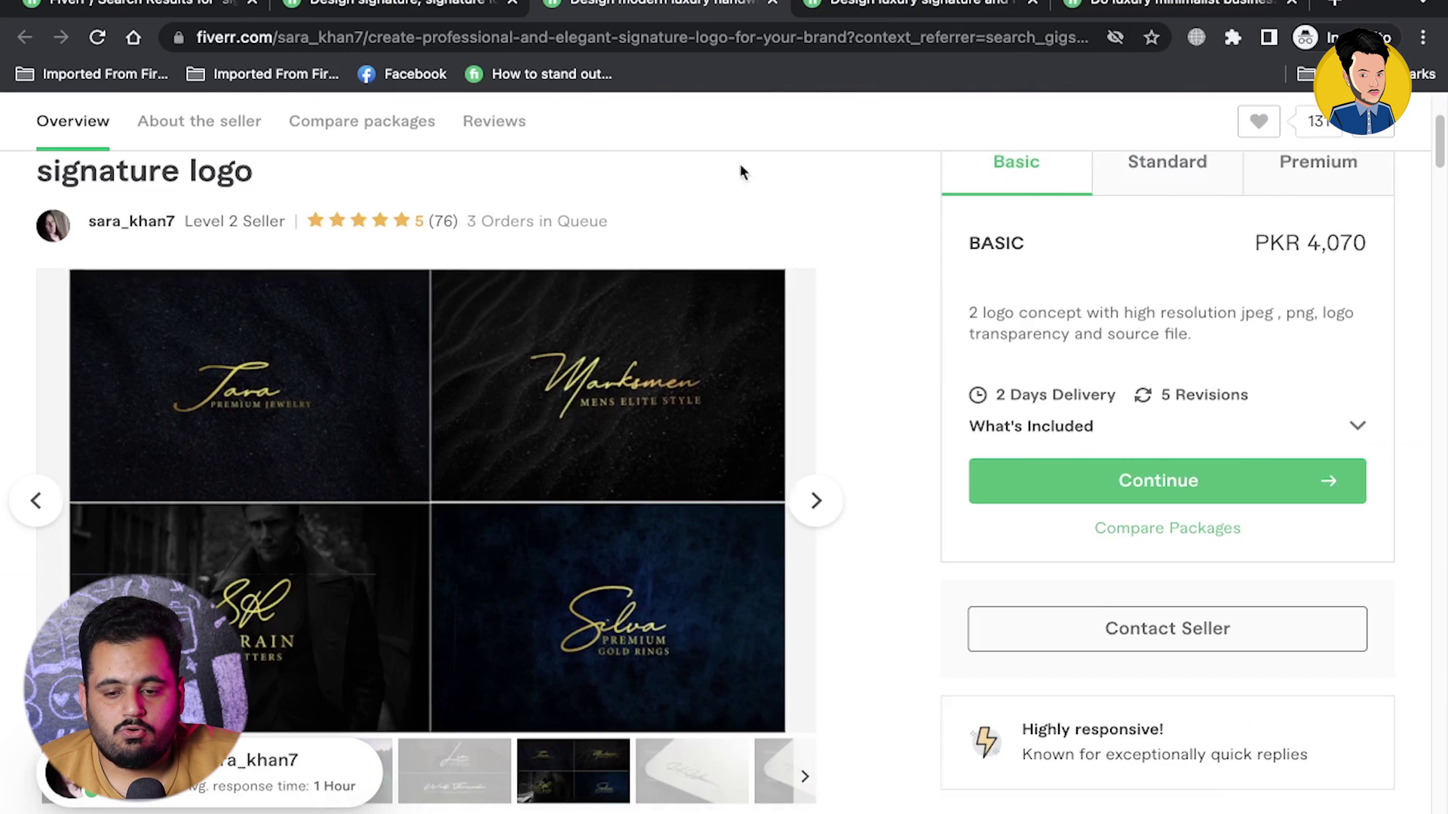
left_click(1348, 8)
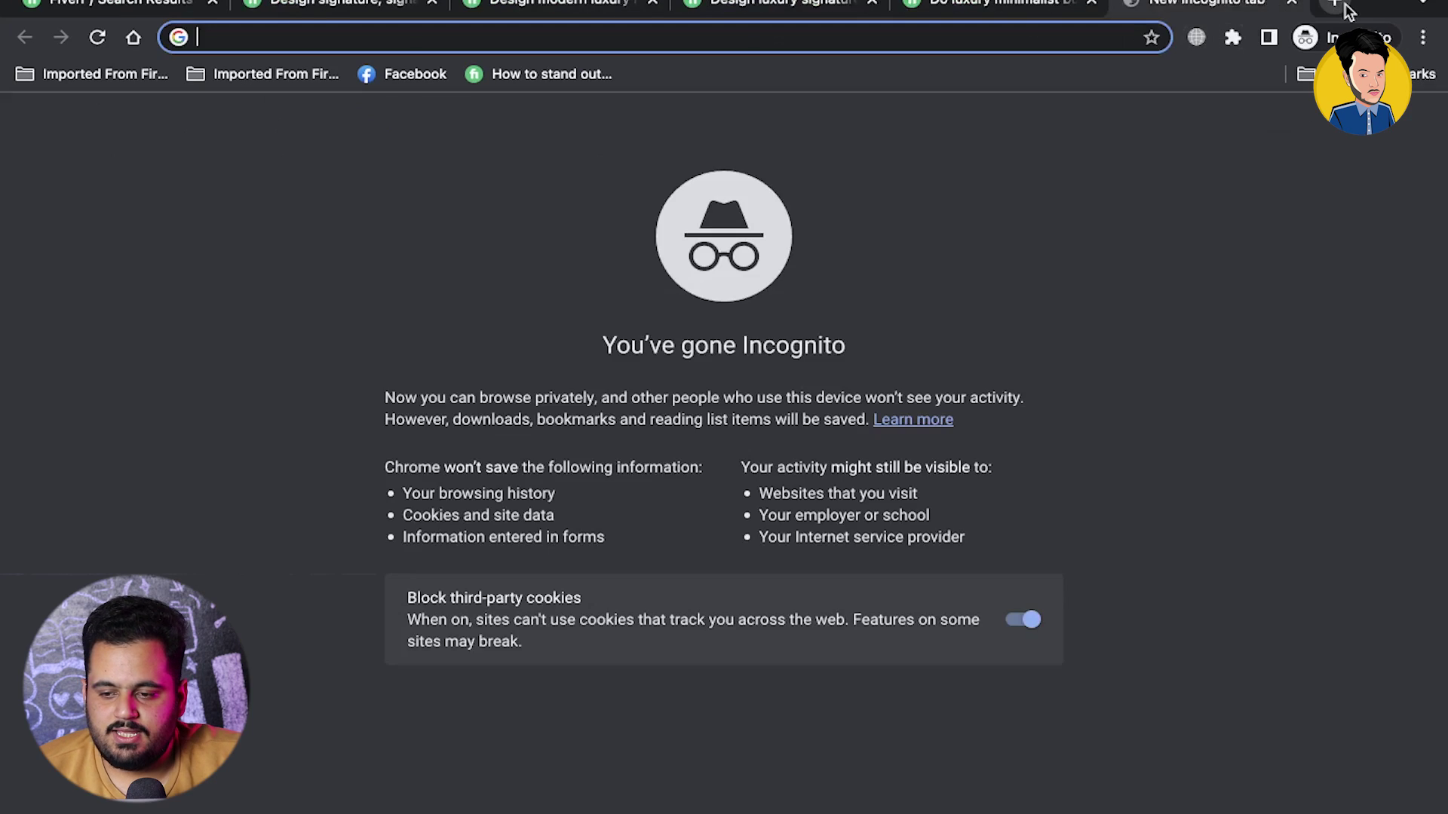
type("dafont.com")
key("Return")
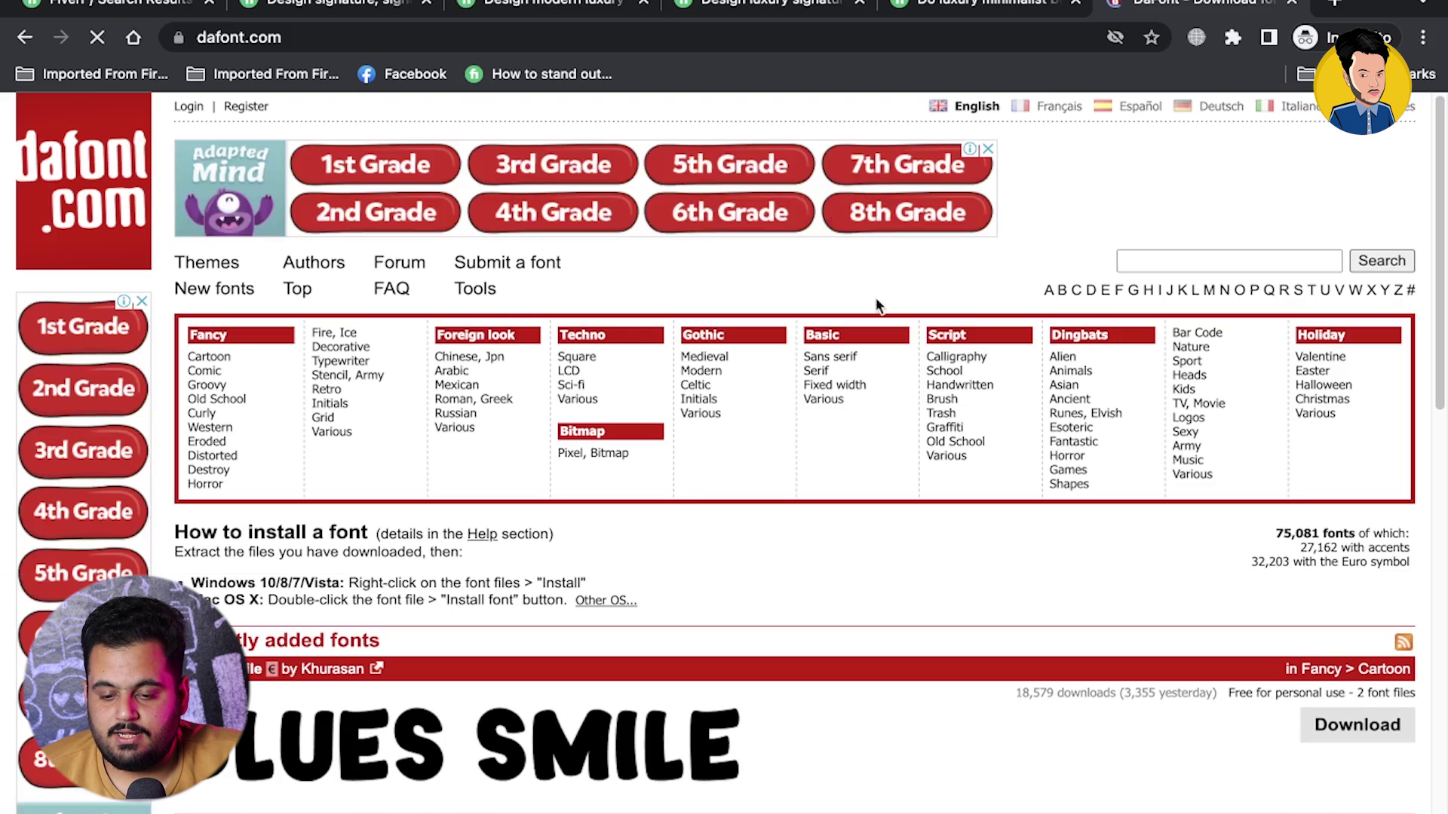
left_click(962, 337)
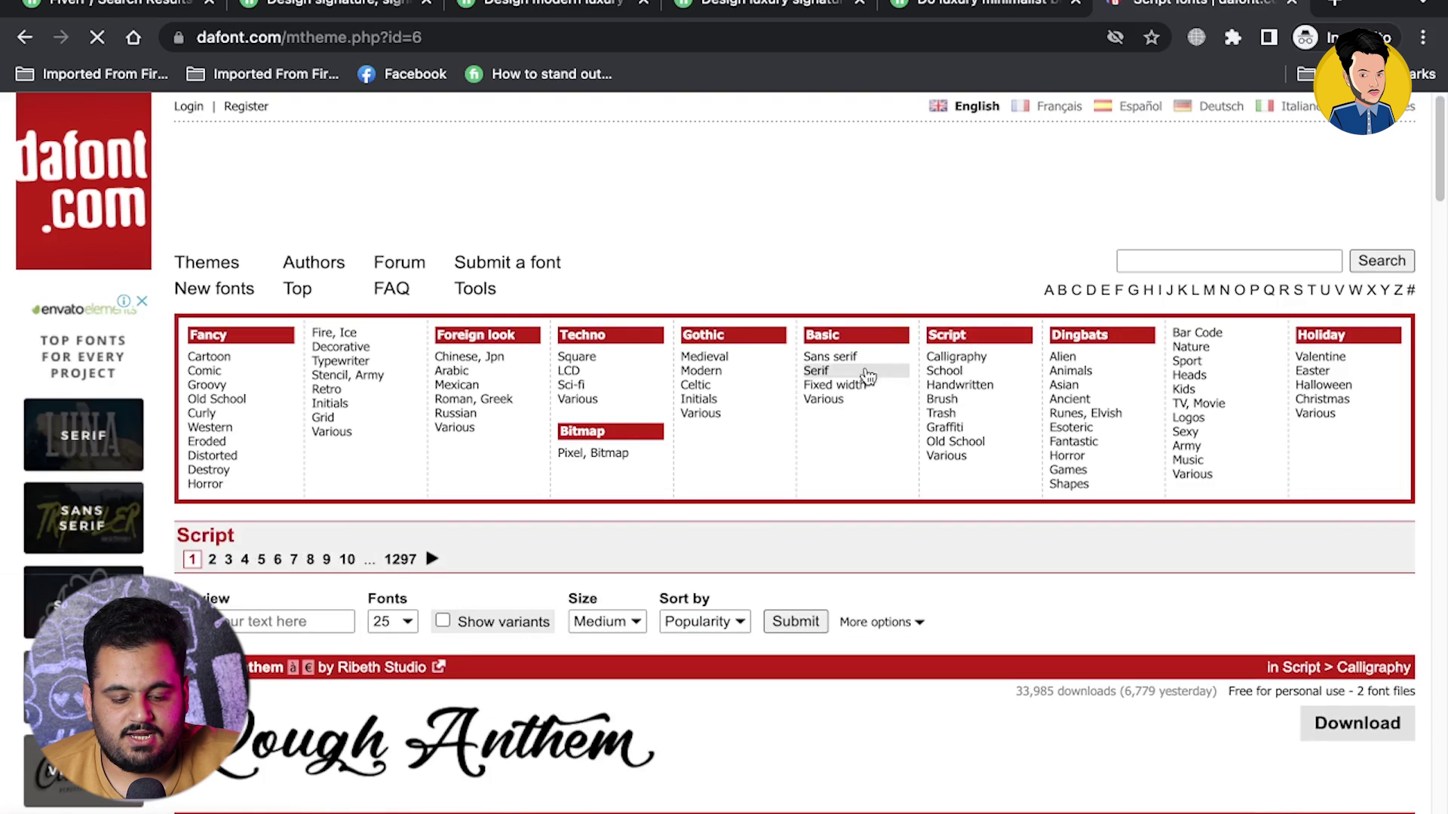
Scroll through the Script fonts, browsing samples like White Lotus, Thalib and Legendday
scroll(662, 549, "down", 3)
scroll(661, 549, "down", 2)
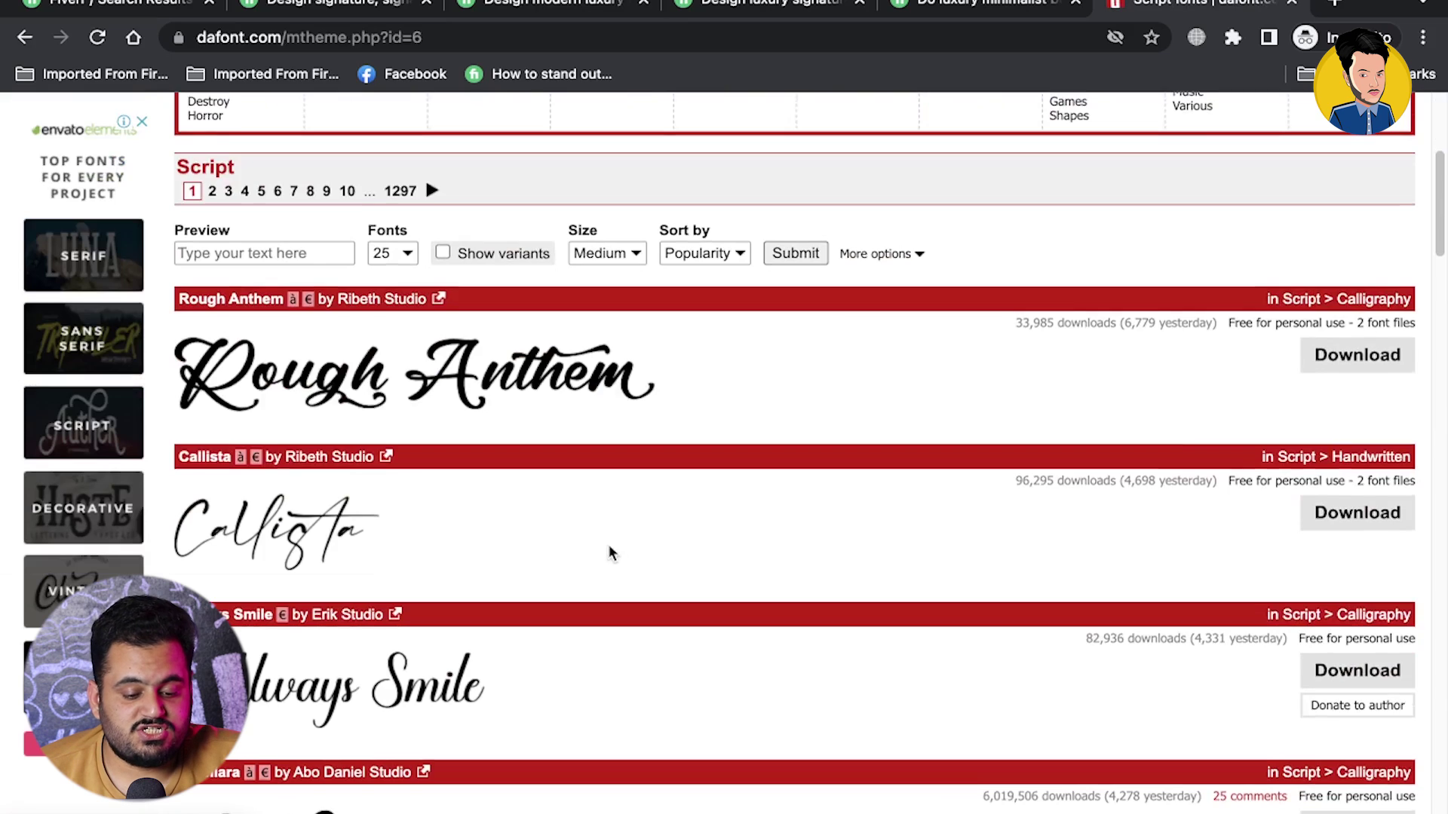
scroll(609, 547, "down", 3)
scroll(608, 553, "down", 3)
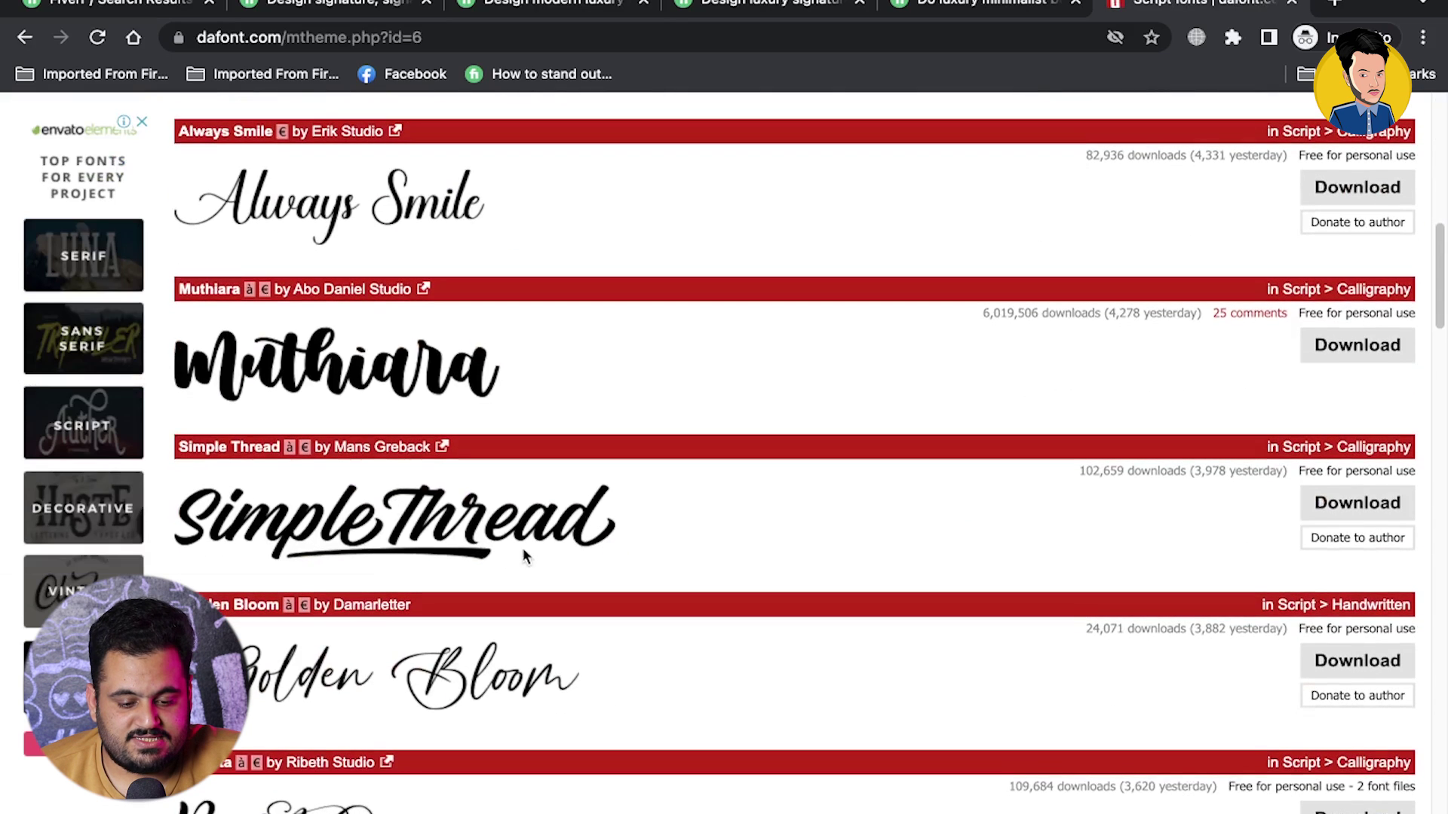
scroll(376, 546, "down", 1)
scroll(355, 342, "down", 6)
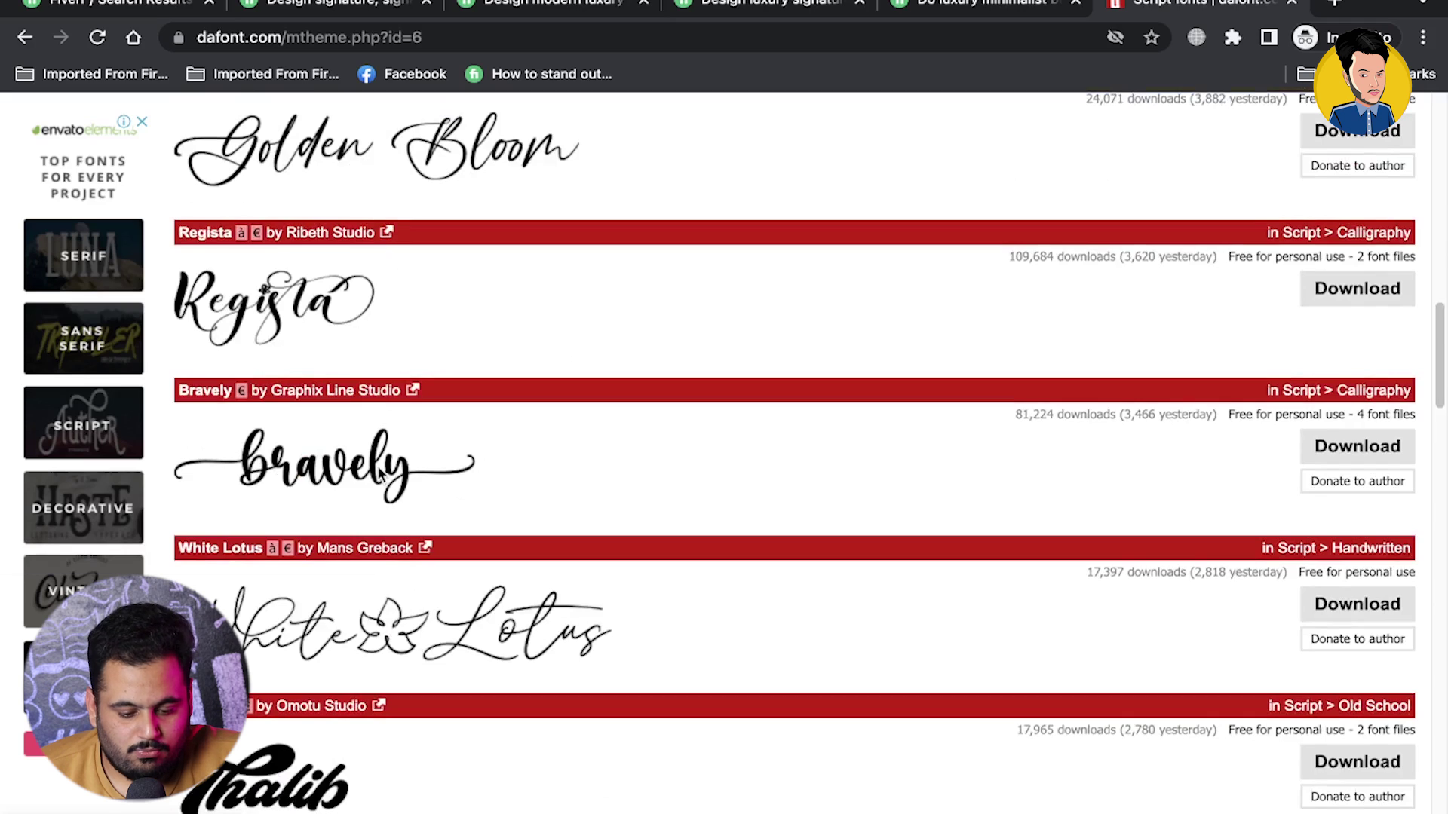
scroll(379, 474, "down", 4)
scroll(380, 474, "down", 4)
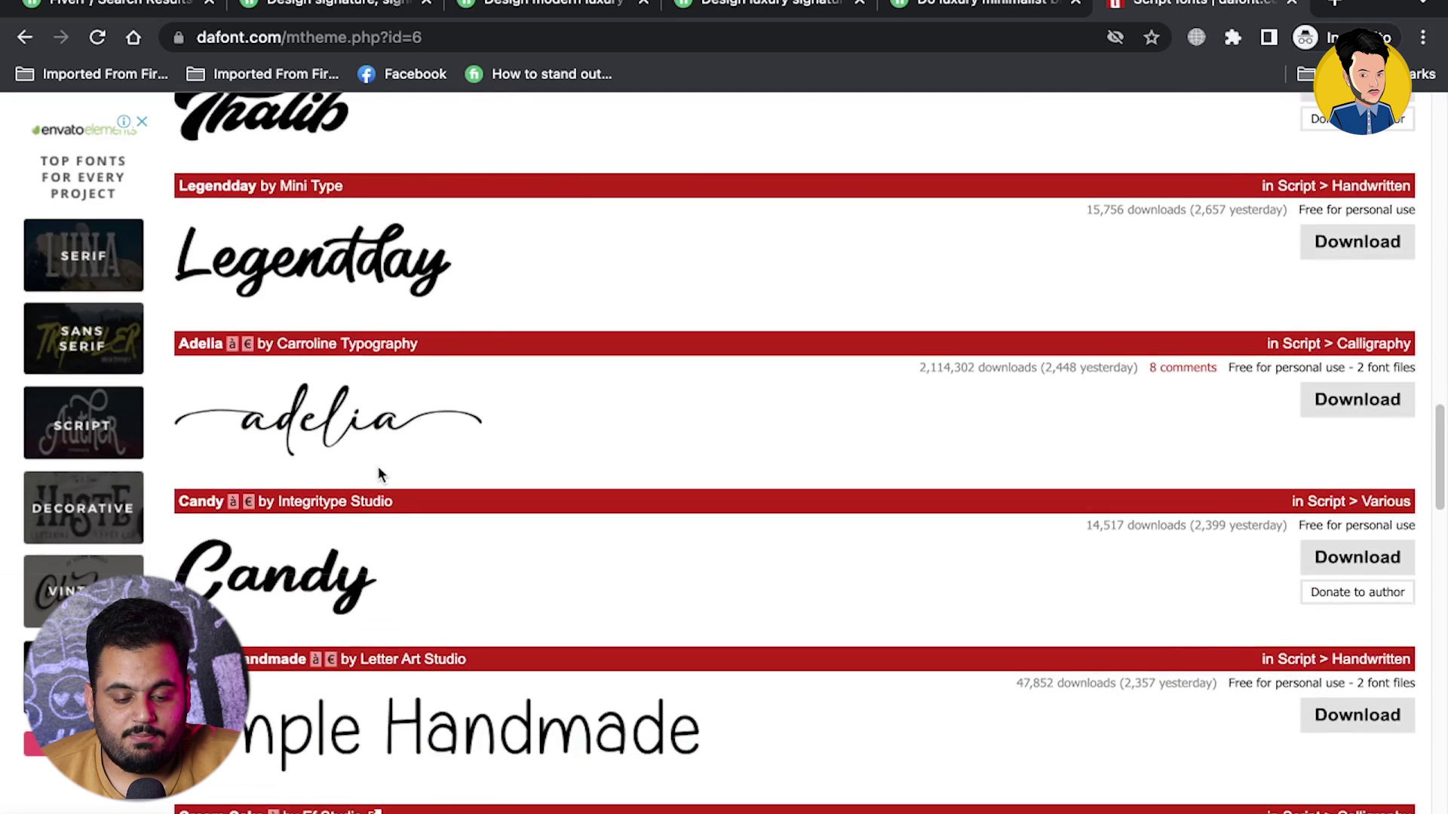
scroll(379, 473, "down", 3)
scroll(380, 473, "down", 3)
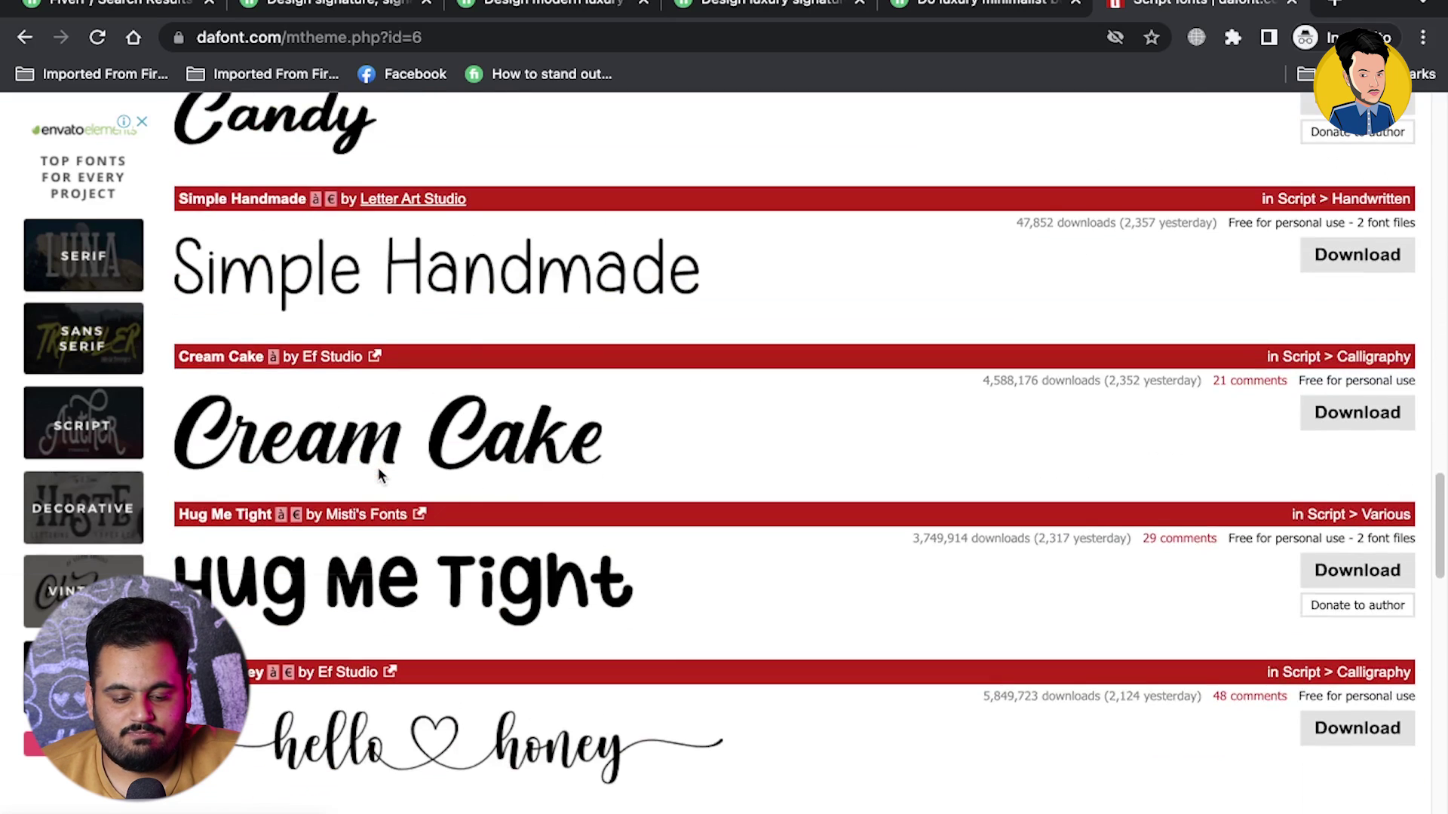
scroll(452, 479, "down", 3)
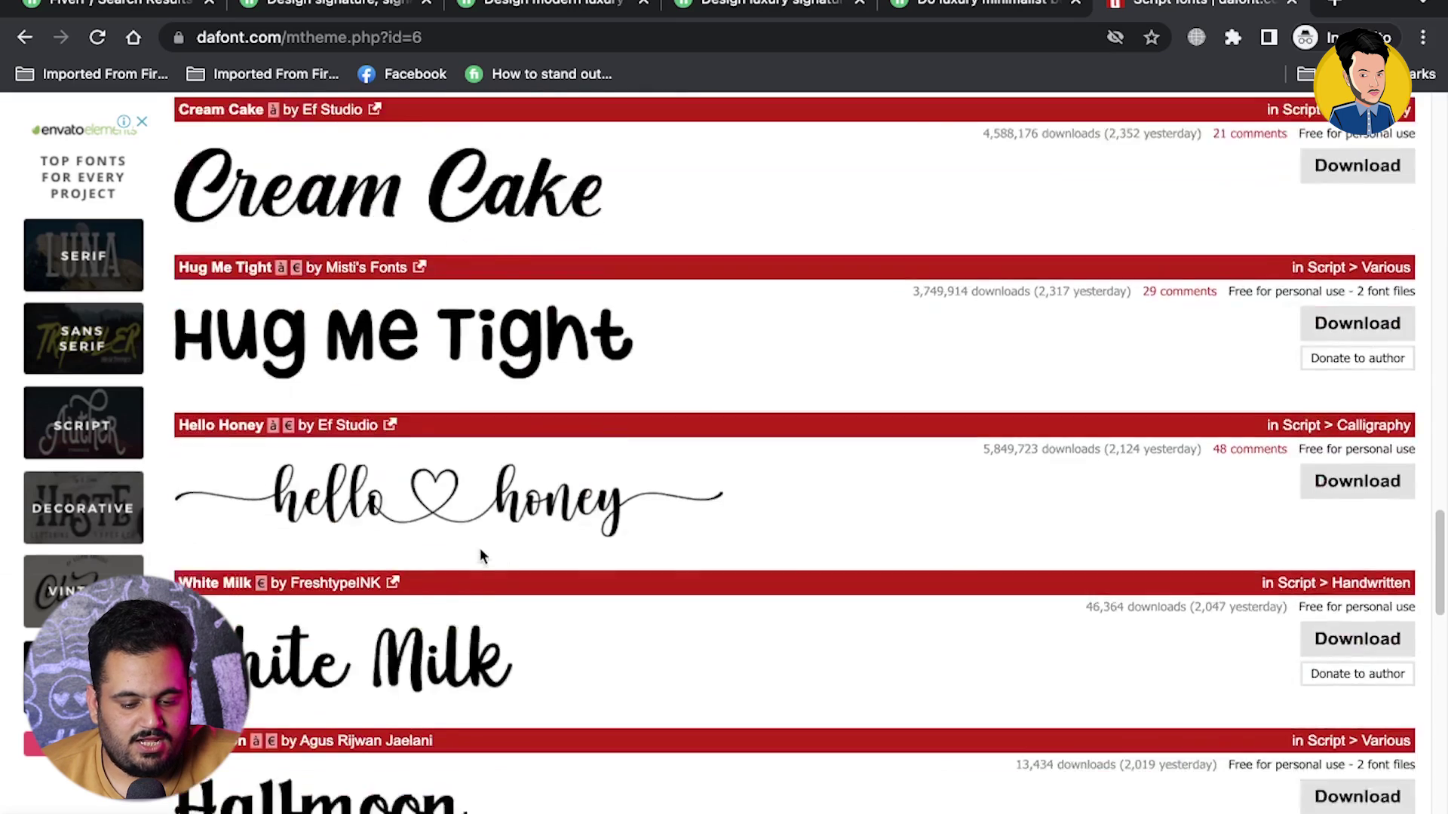
scroll(479, 553, "down", 2)
scroll(482, 555, "down", 7)
scroll(480, 554, "down", 2)
scroll(480, 551, "down", 1)
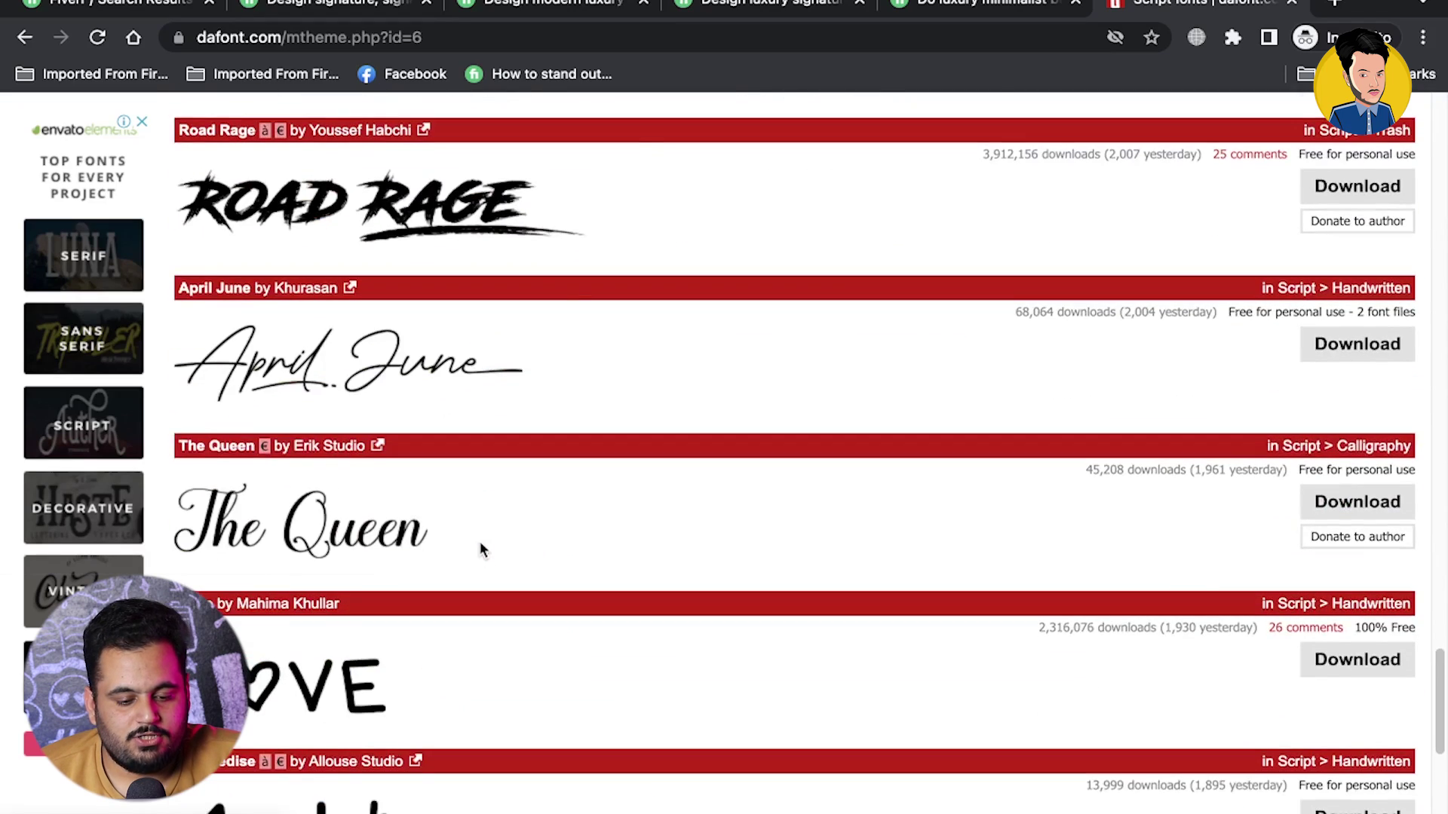
scroll(481, 546, "down", 7)
scroll(480, 540, "up", 8)
scroll(480, 539, "up", 7)
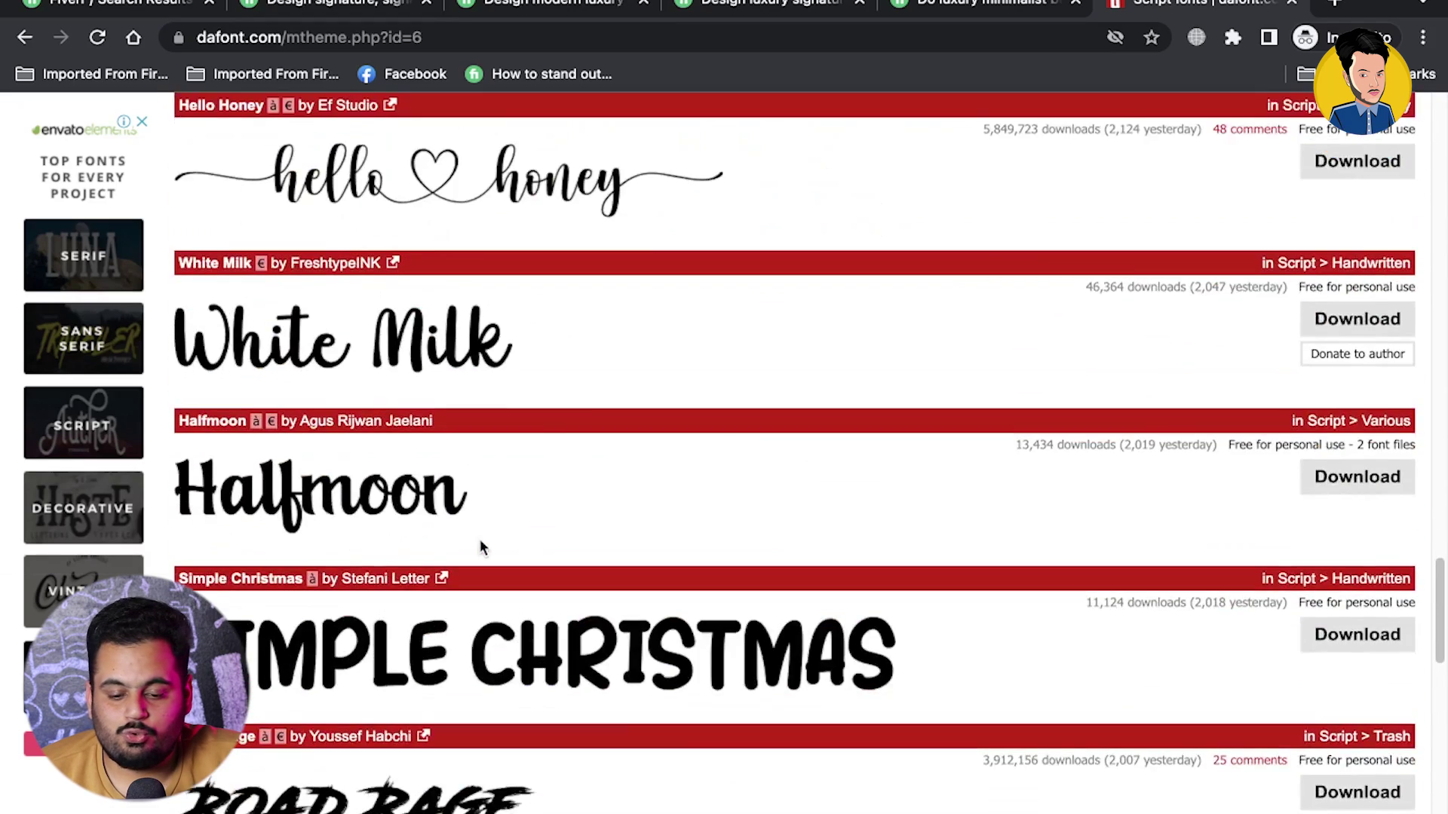
scroll(479, 540, "up", 4)
scroll(480, 540, "up", 6)
scroll(480, 540, "up", 6)
scroll(479, 539, "up", 2)
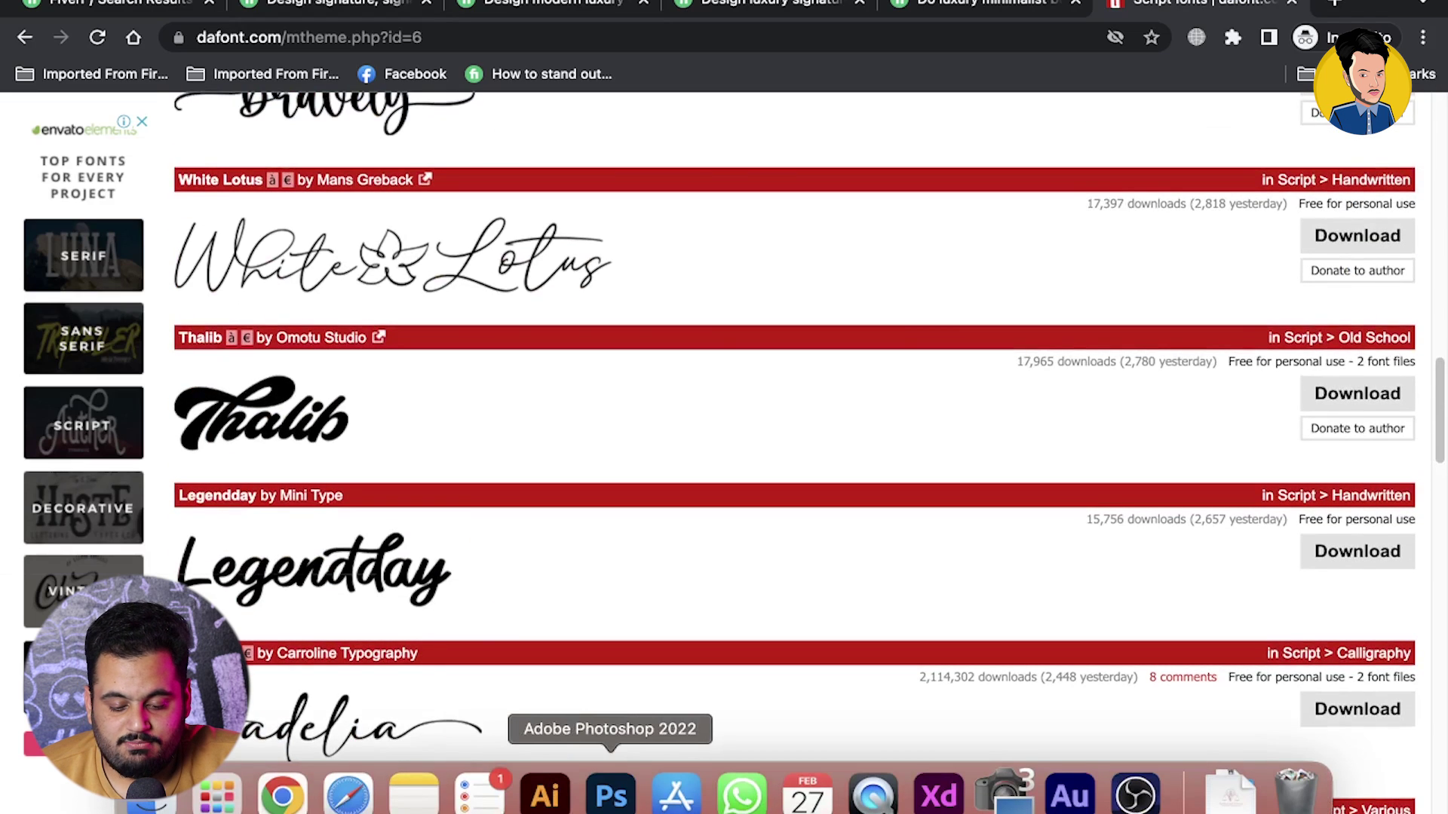
In Illustrator, move Beautylicious upper left and shift all four stacked copies down together
left_click(561, 803)
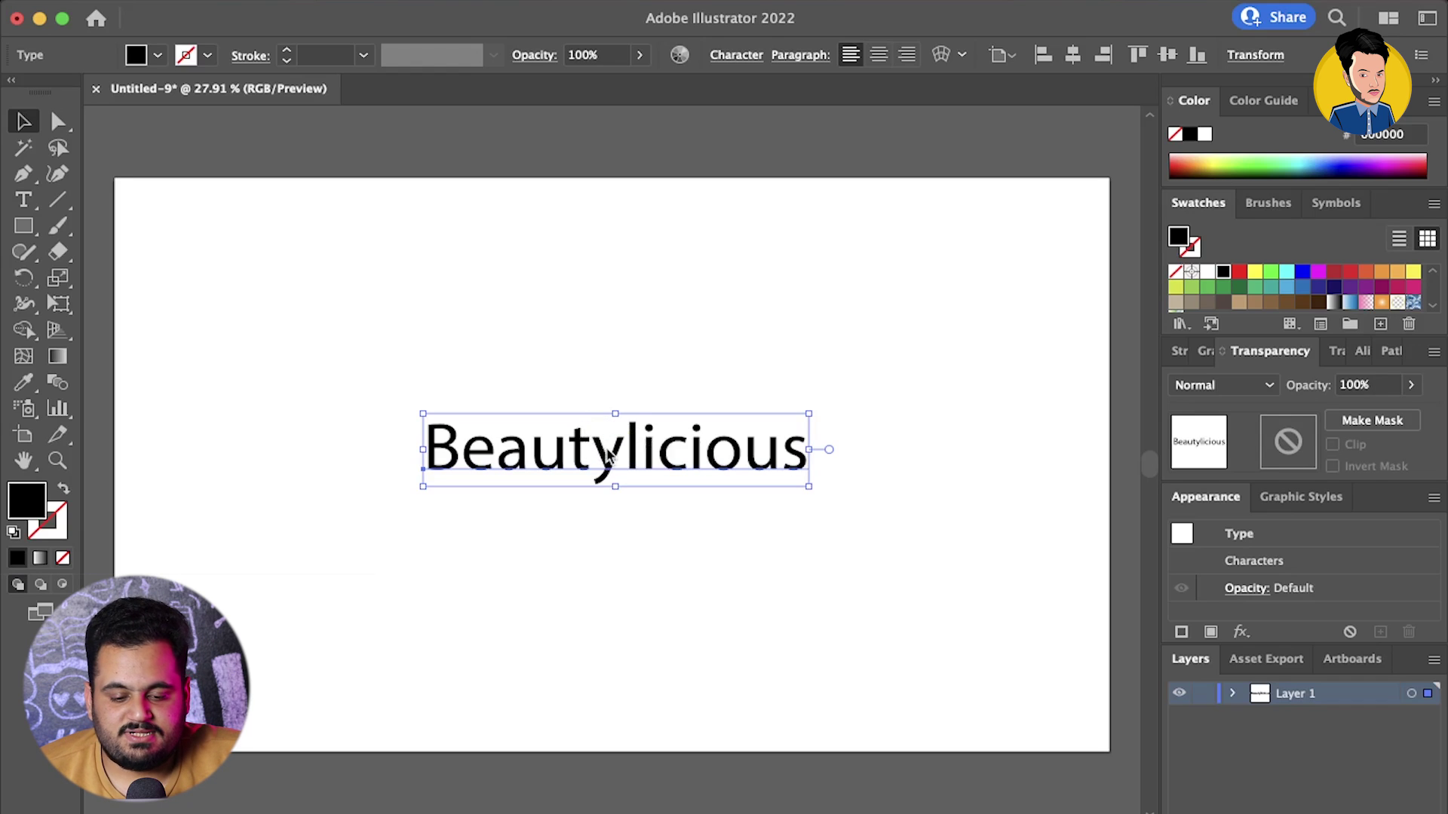
mouse_move(582, 426)
left_mouse_down()
mouse_move(427, 256)
mouse_move(360, 246)
mouse_move(377, 446)
mouse_move(382, 405)
mouse_move(397, 489)
left_mouse_up()
left_click_drag(605, 550, 347, 211)
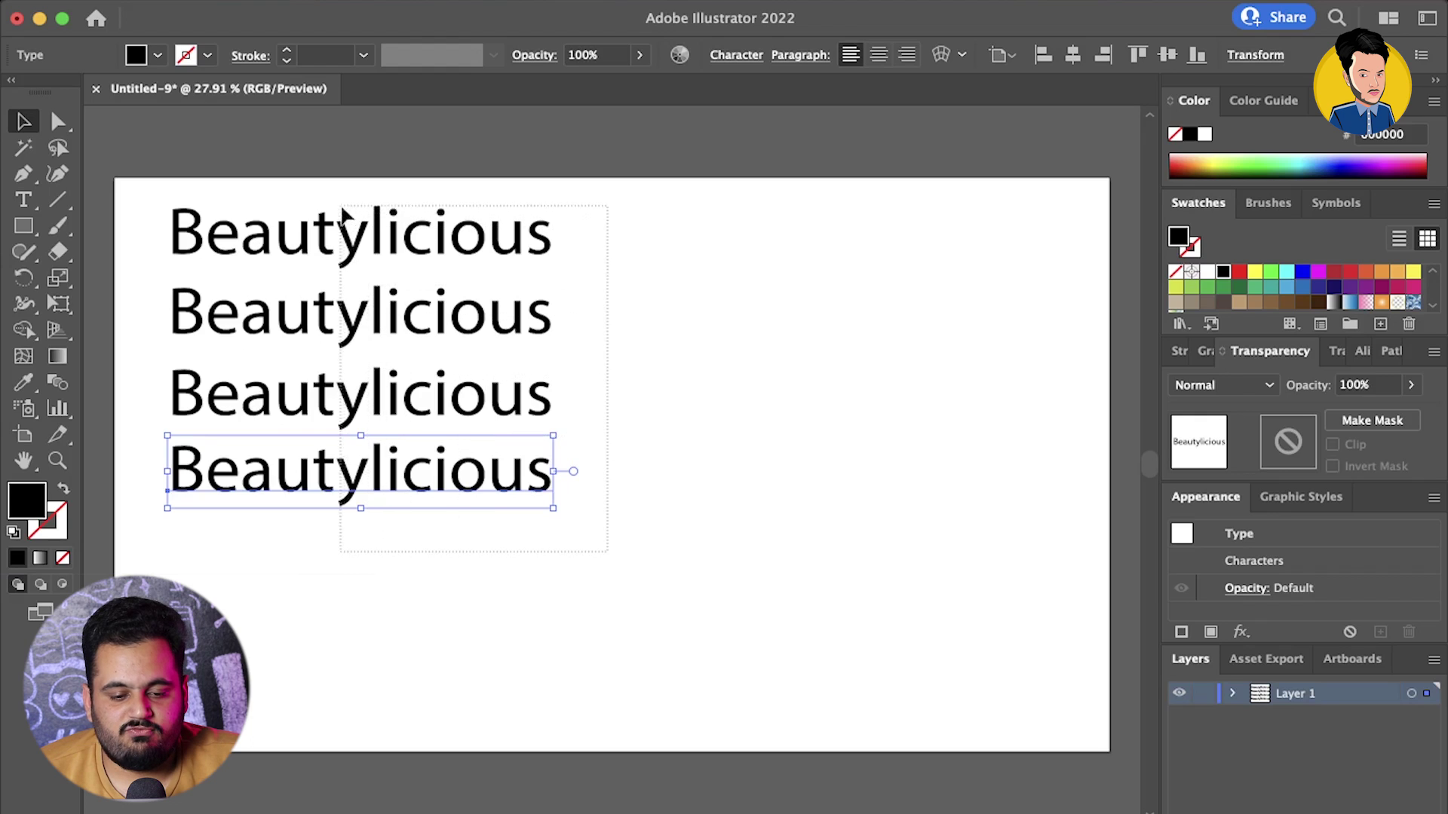
left_click_drag(467, 249, 469, 368)
left_click(659, 326)
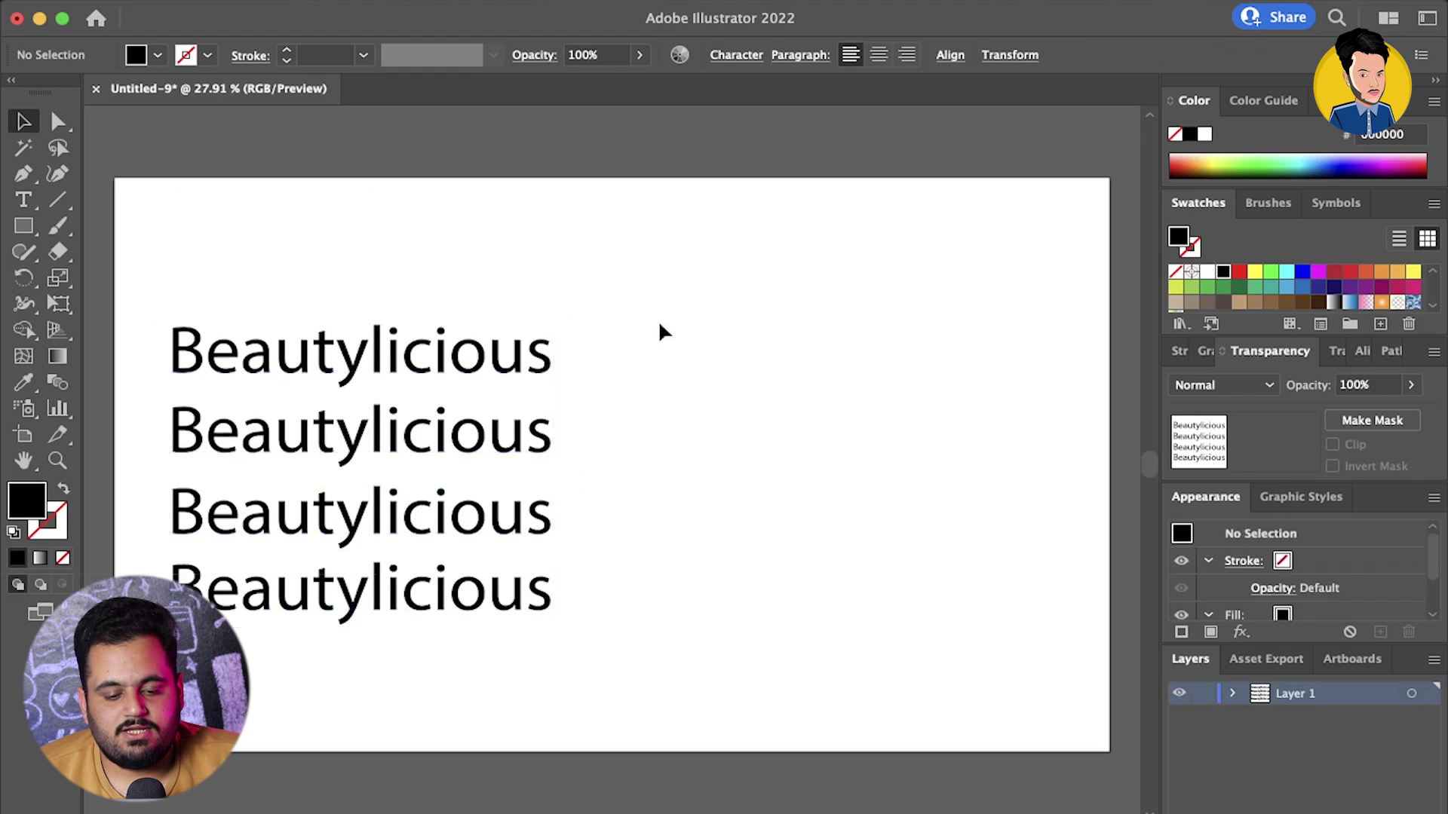
left_click(536, 365)
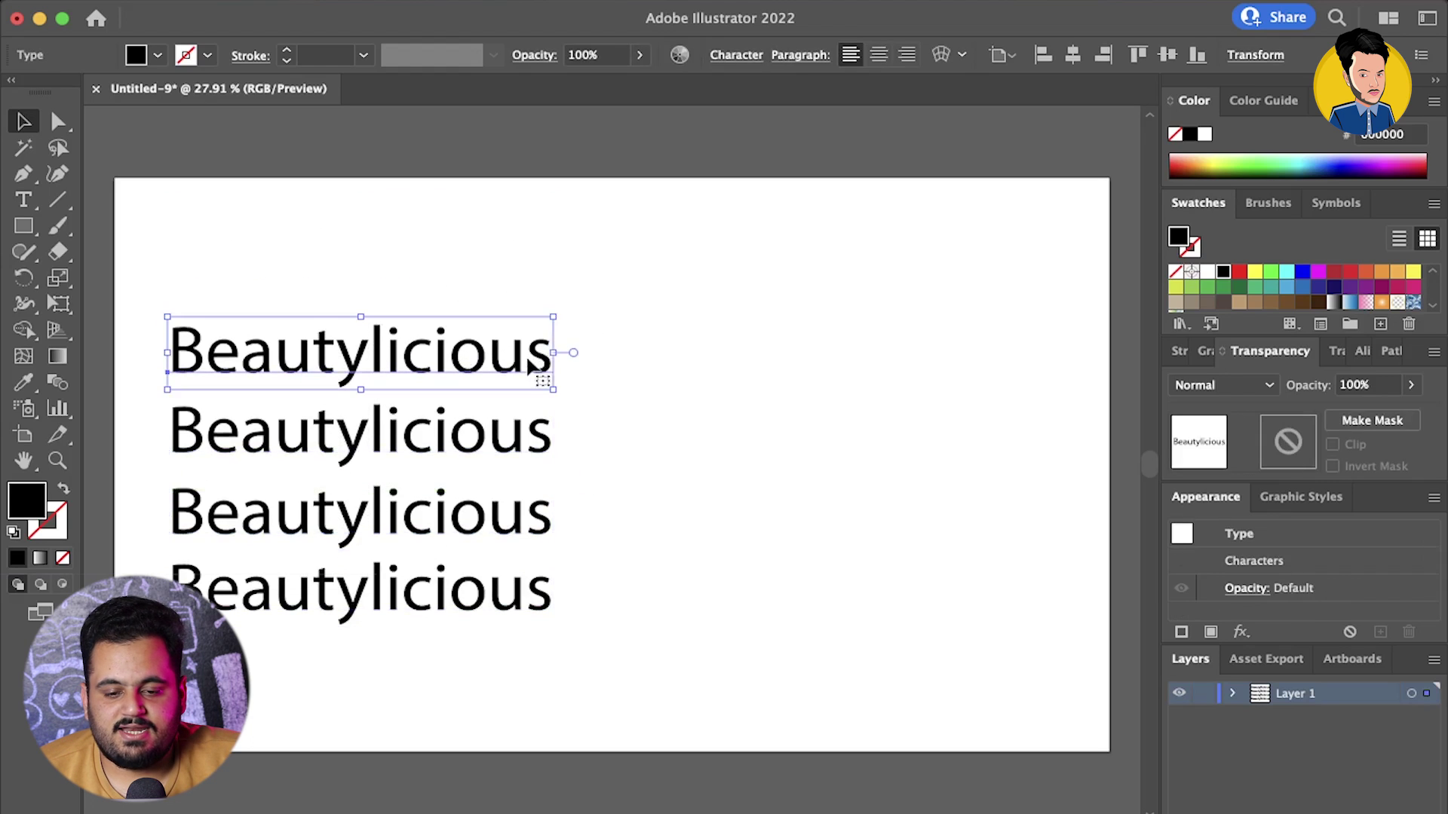
Set the first line in Delicate Moments and the second in Adelia
left_click(754, 65)
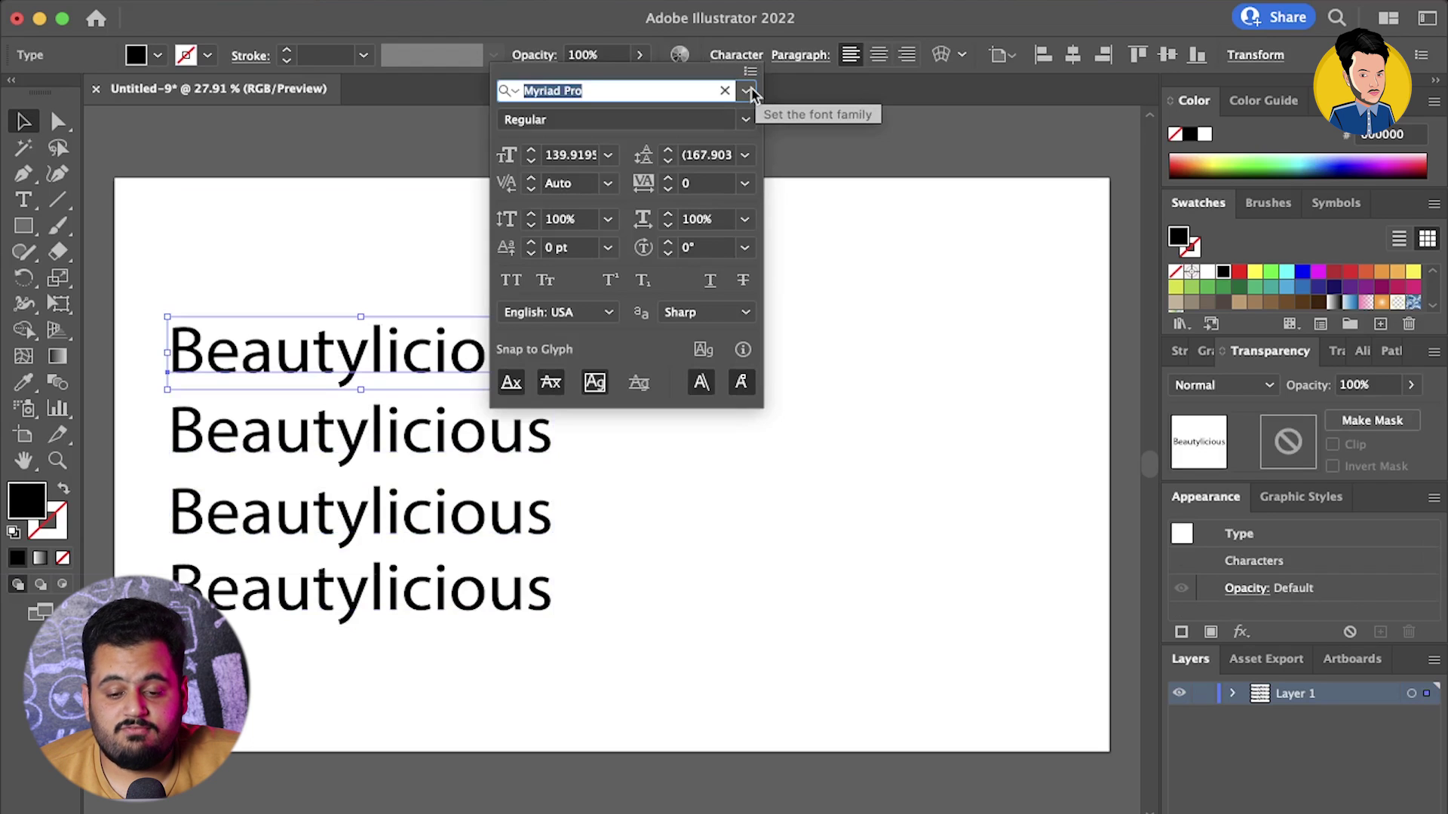
left_click(746, 92)
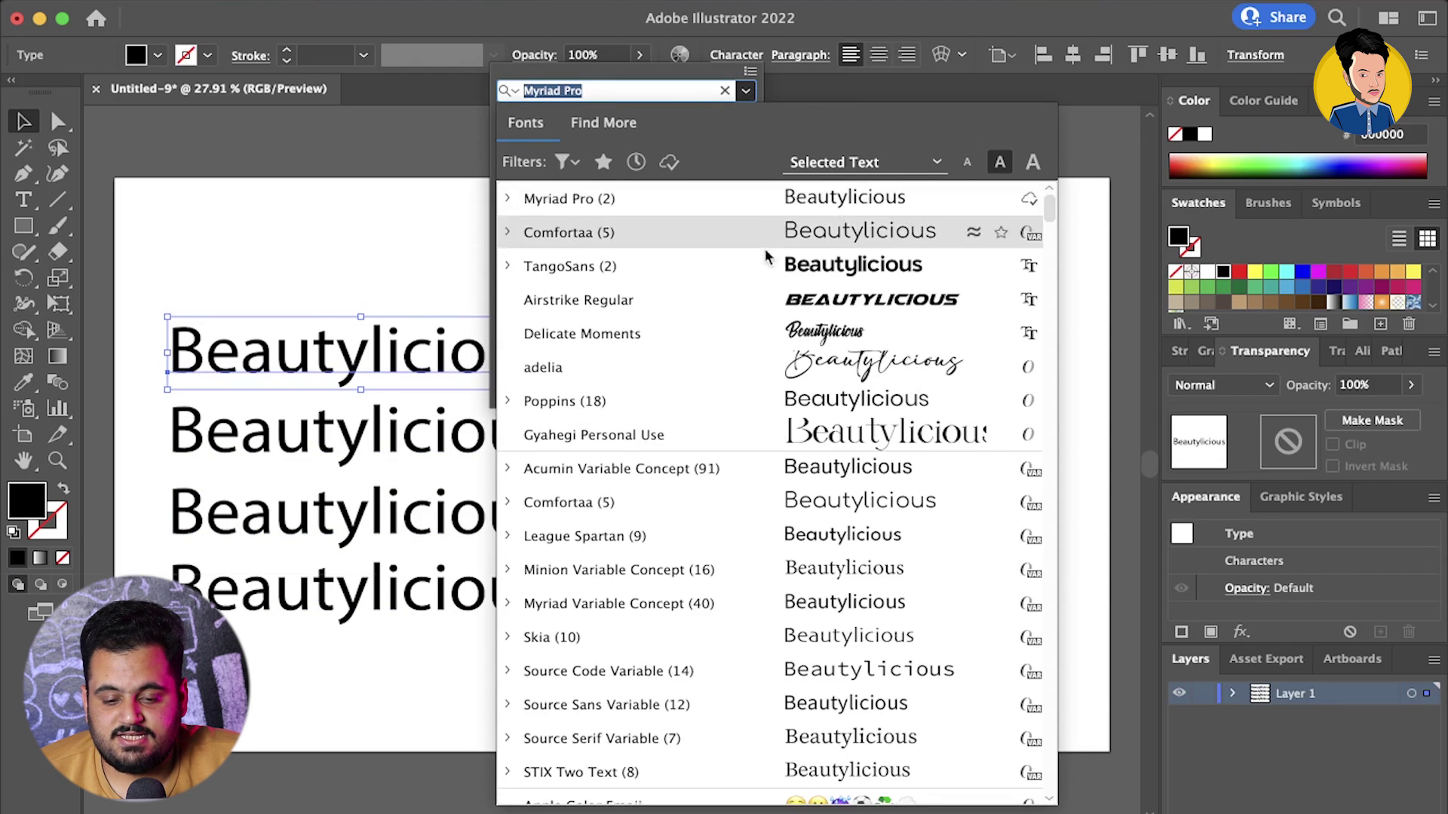
left_click(764, 332)
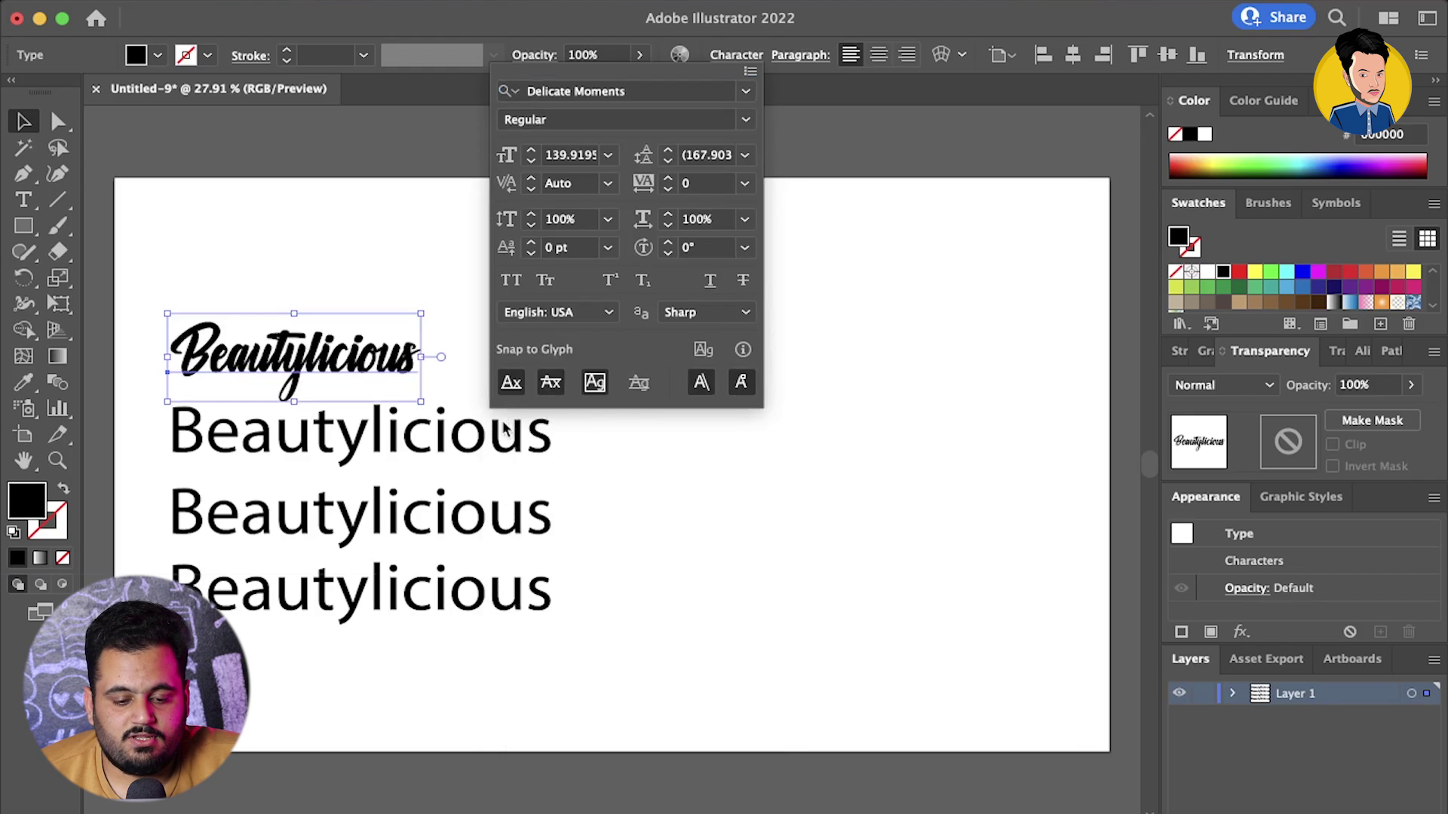
left_click(480, 462)
left_click(478, 435)
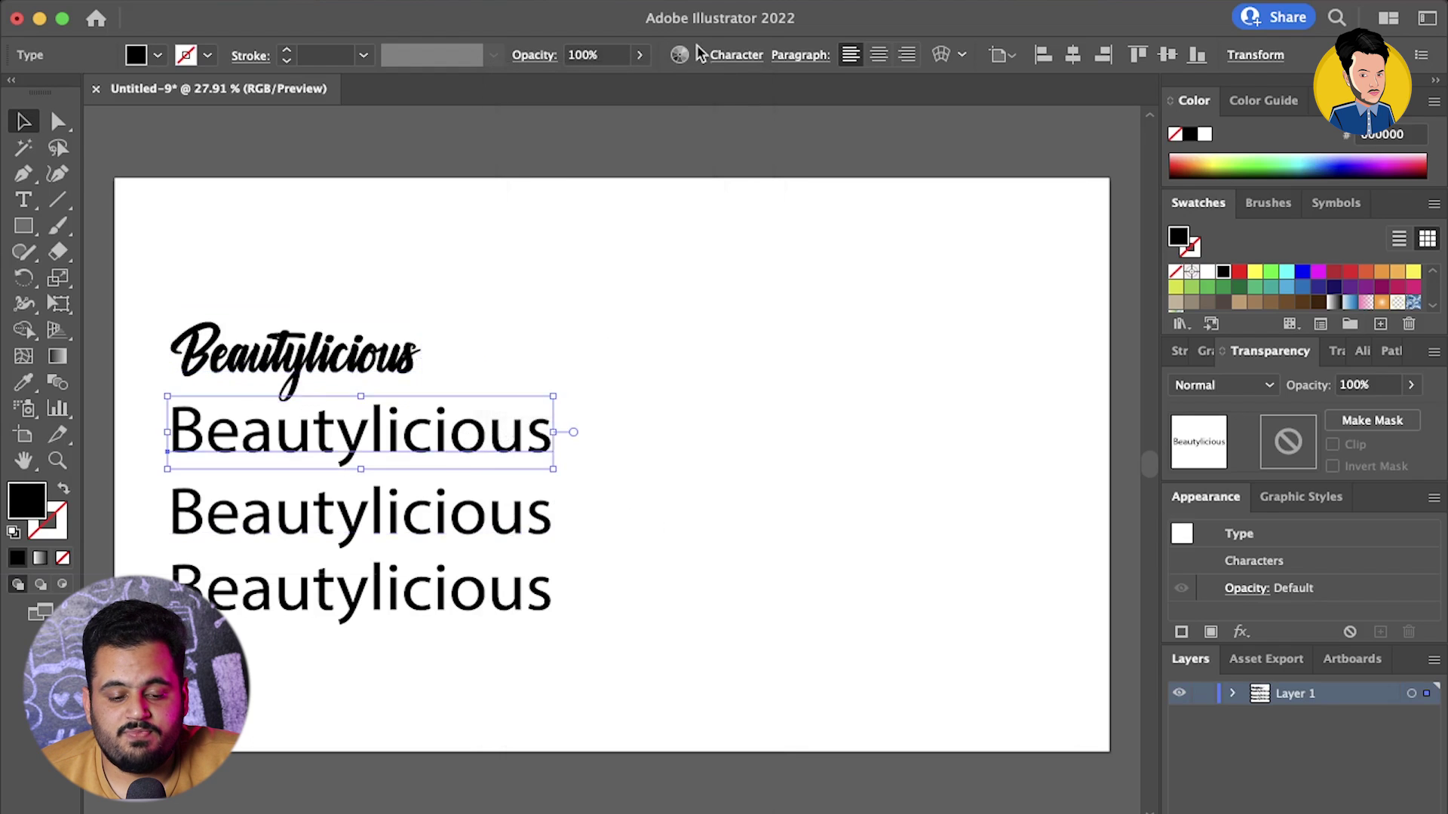
left_click(723, 56)
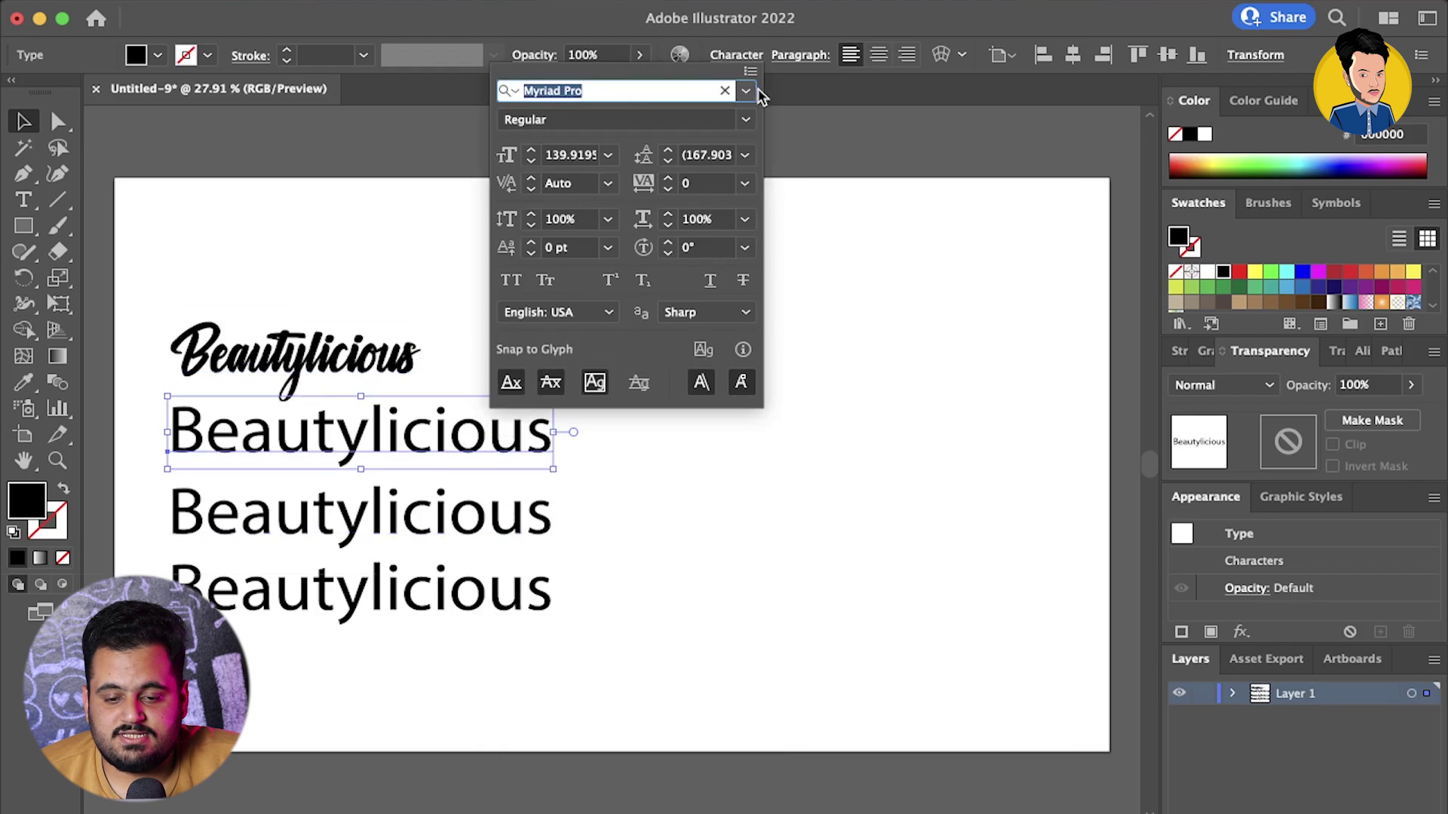
left_click(747, 90)
left_click(810, 329)
type("adelia")
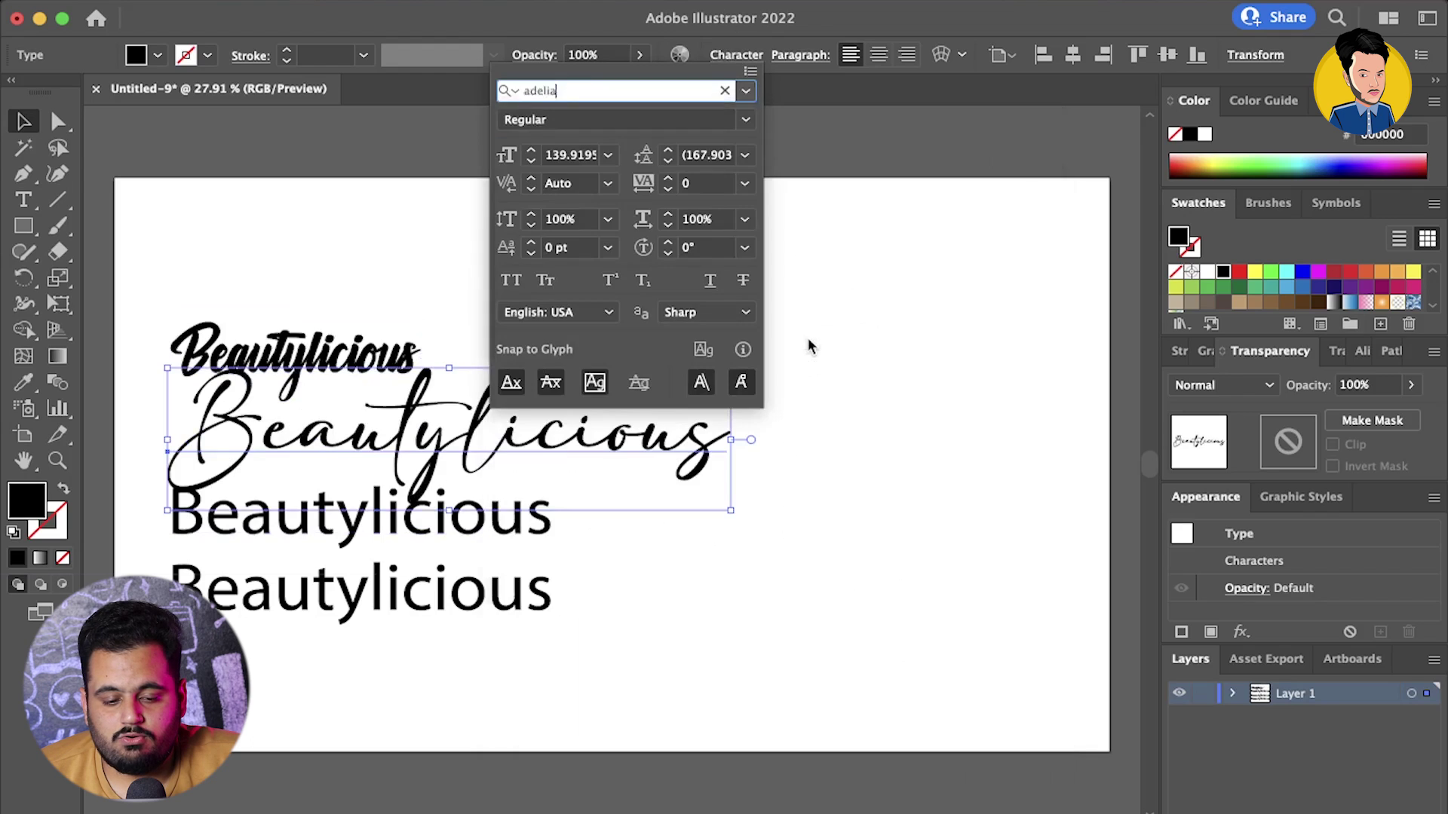
Set the third Beautylicious line in Blestive Script
left_click(496, 547)
left_click(500, 548)
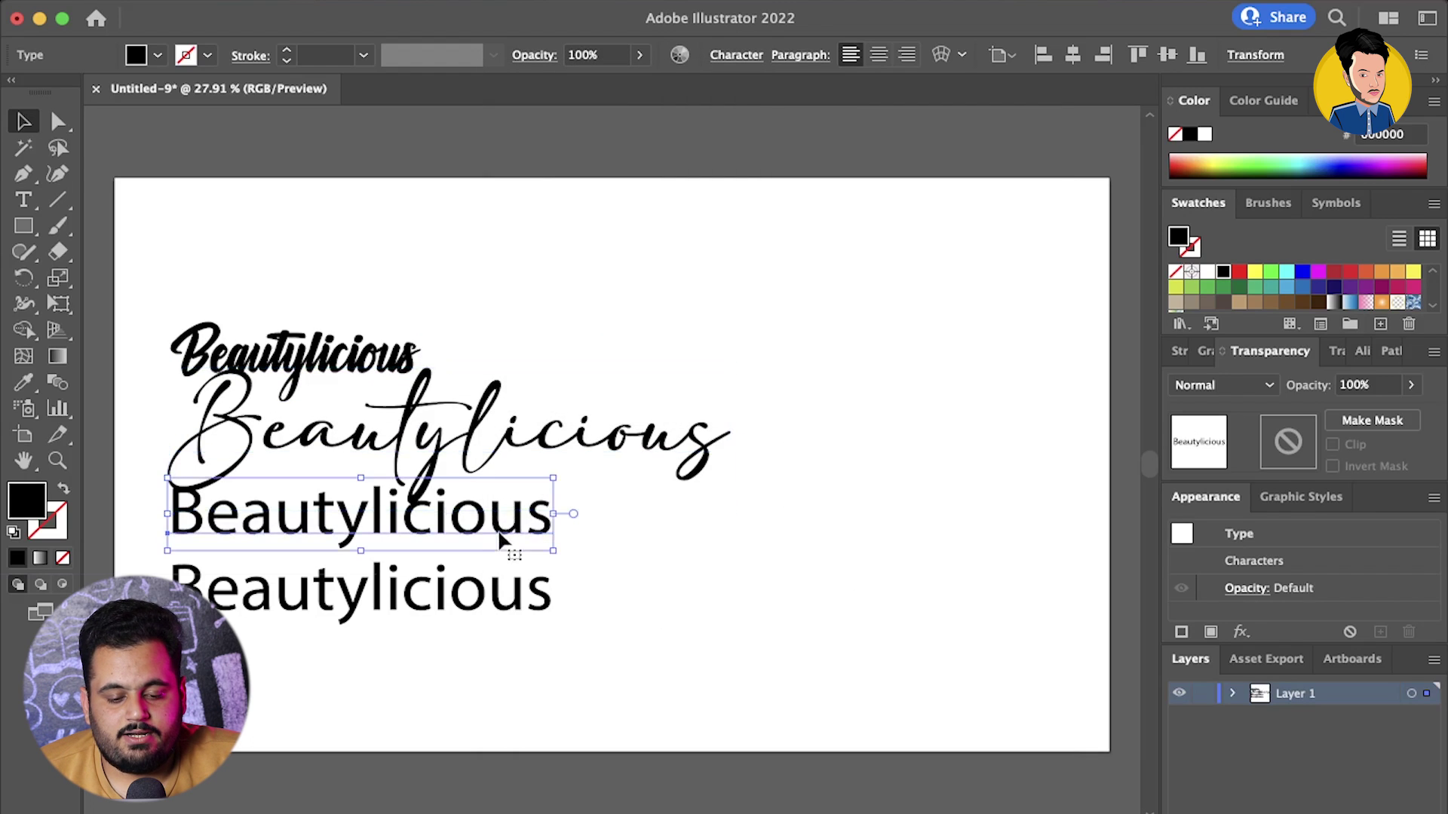
left_click(749, 55)
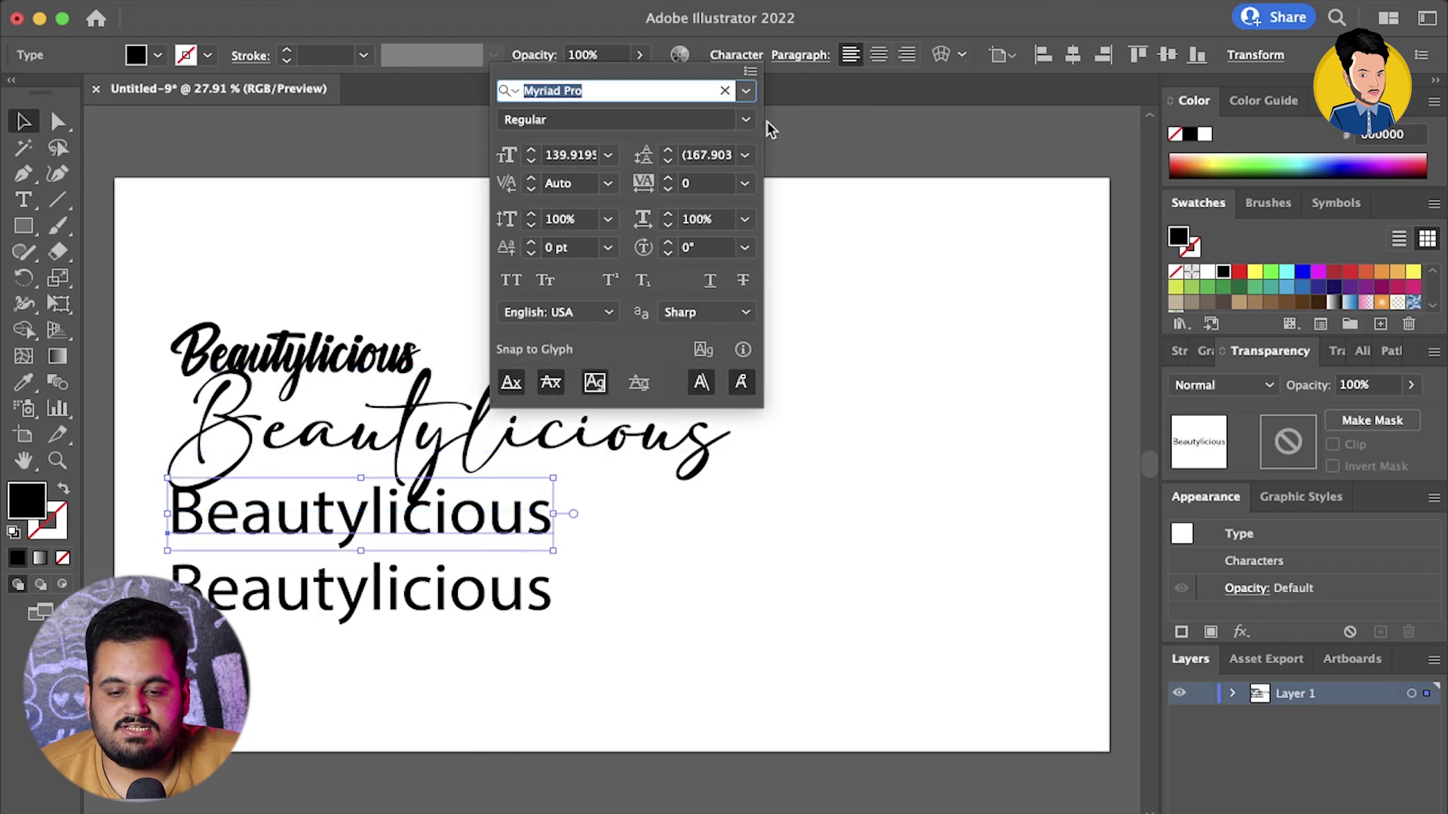
left_click(747, 90)
scroll(833, 507, "down", 1)
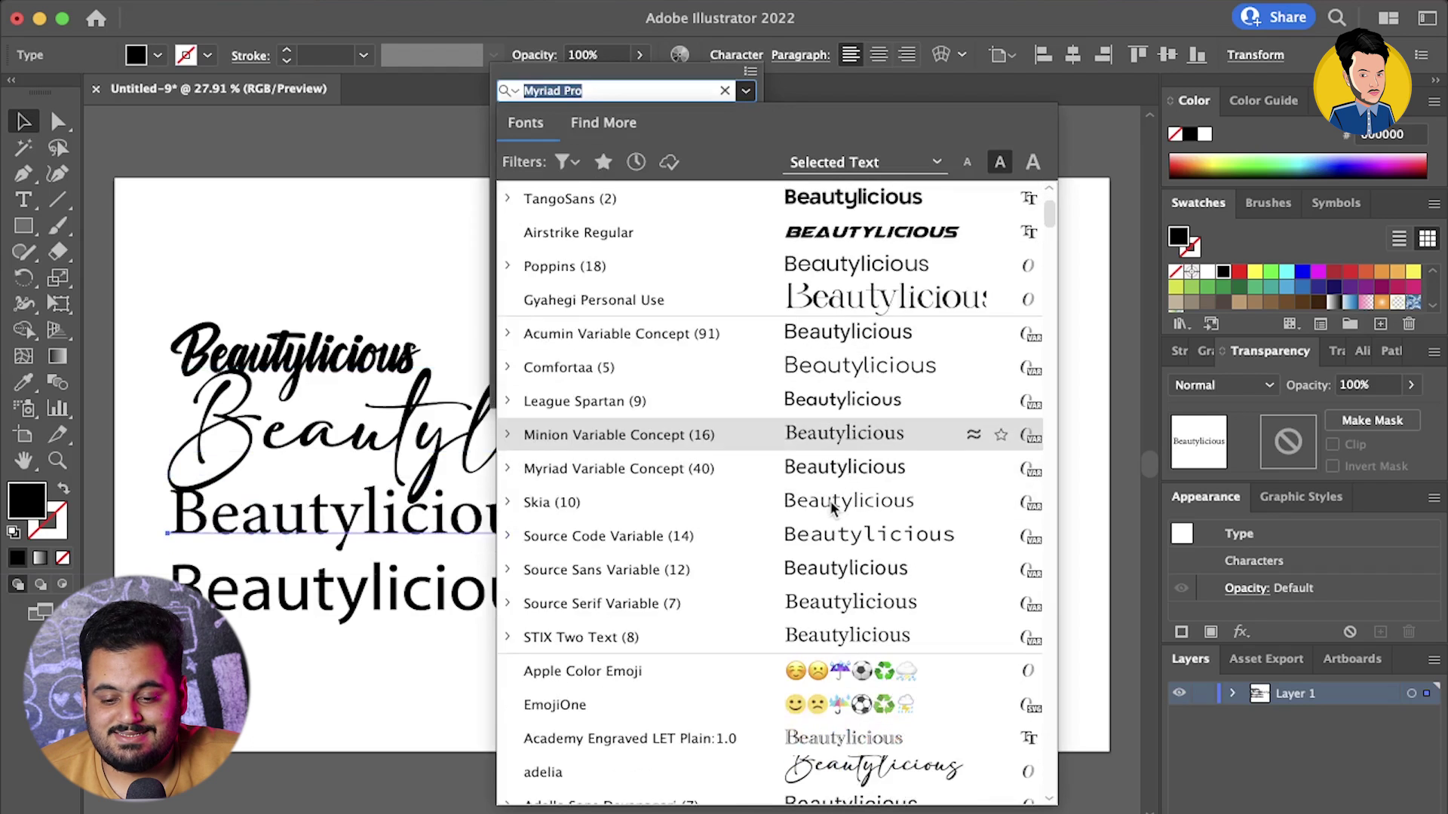
scroll(833, 507, "down", 5)
scroll(841, 570, "down", 10)
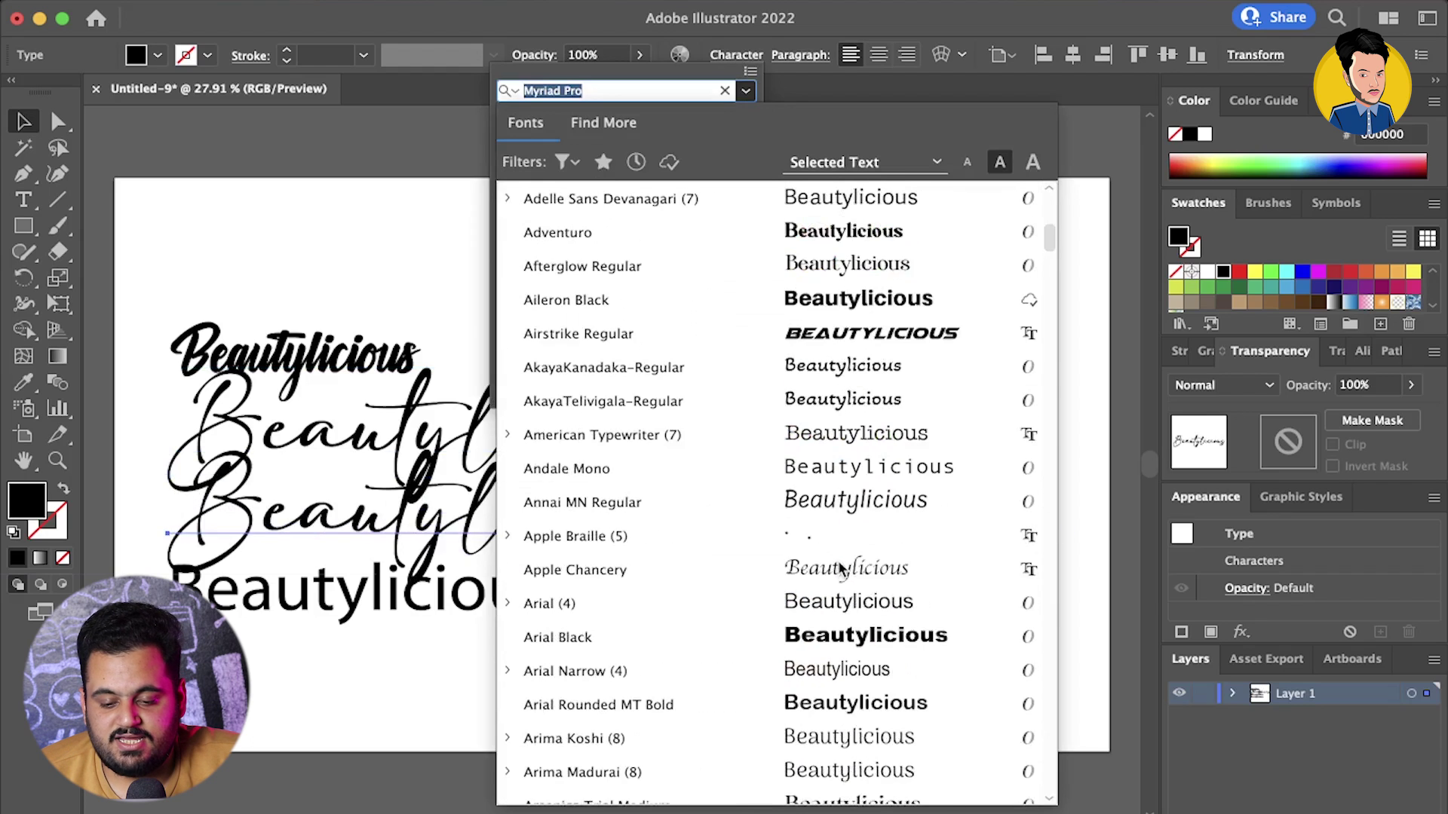
scroll(841, 561, "down", 10)
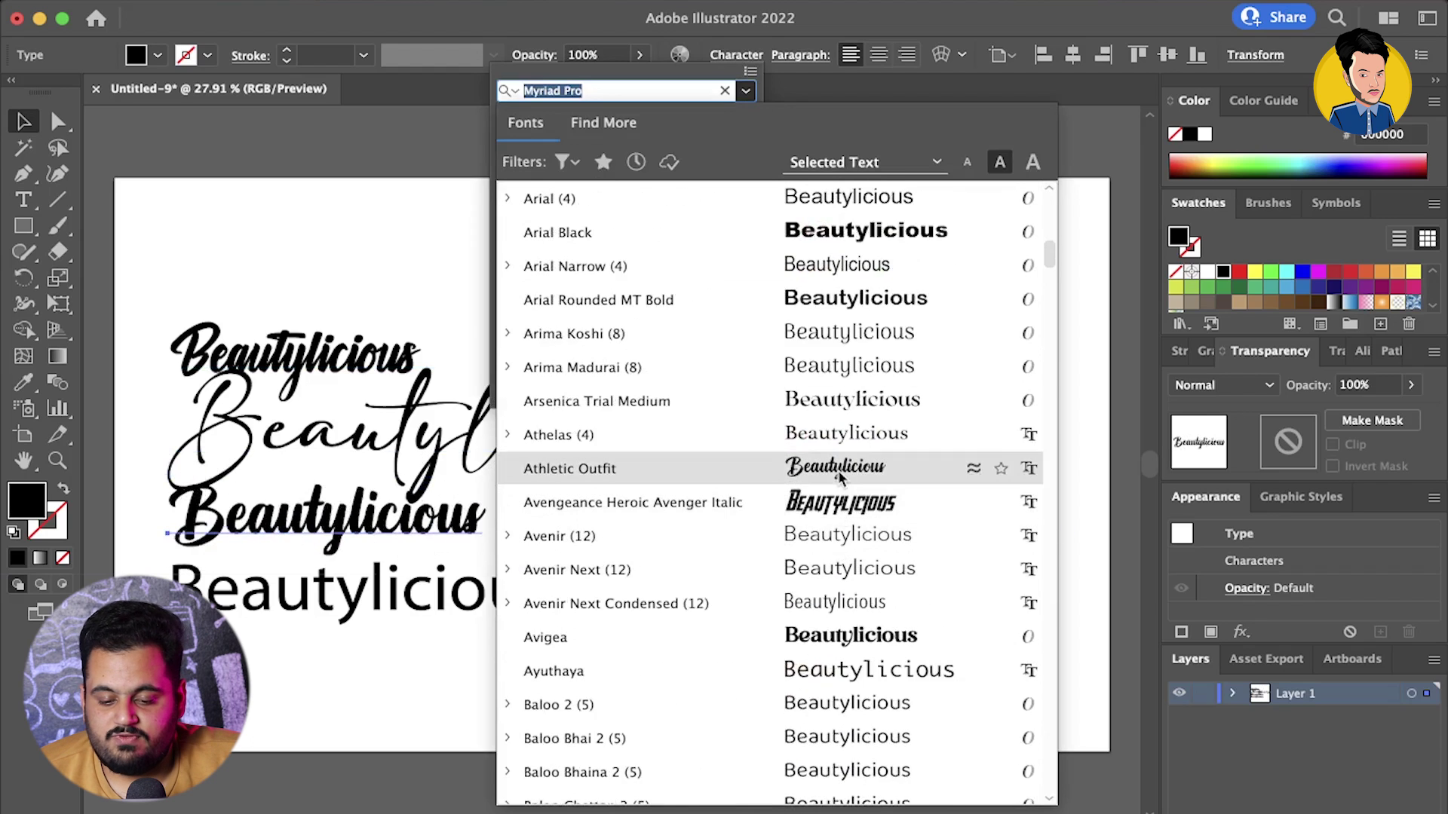
scroll(847, 468, "down", 4)
scroll(855, 528, "down", 2)
scroll(856, 551, "down", 6)
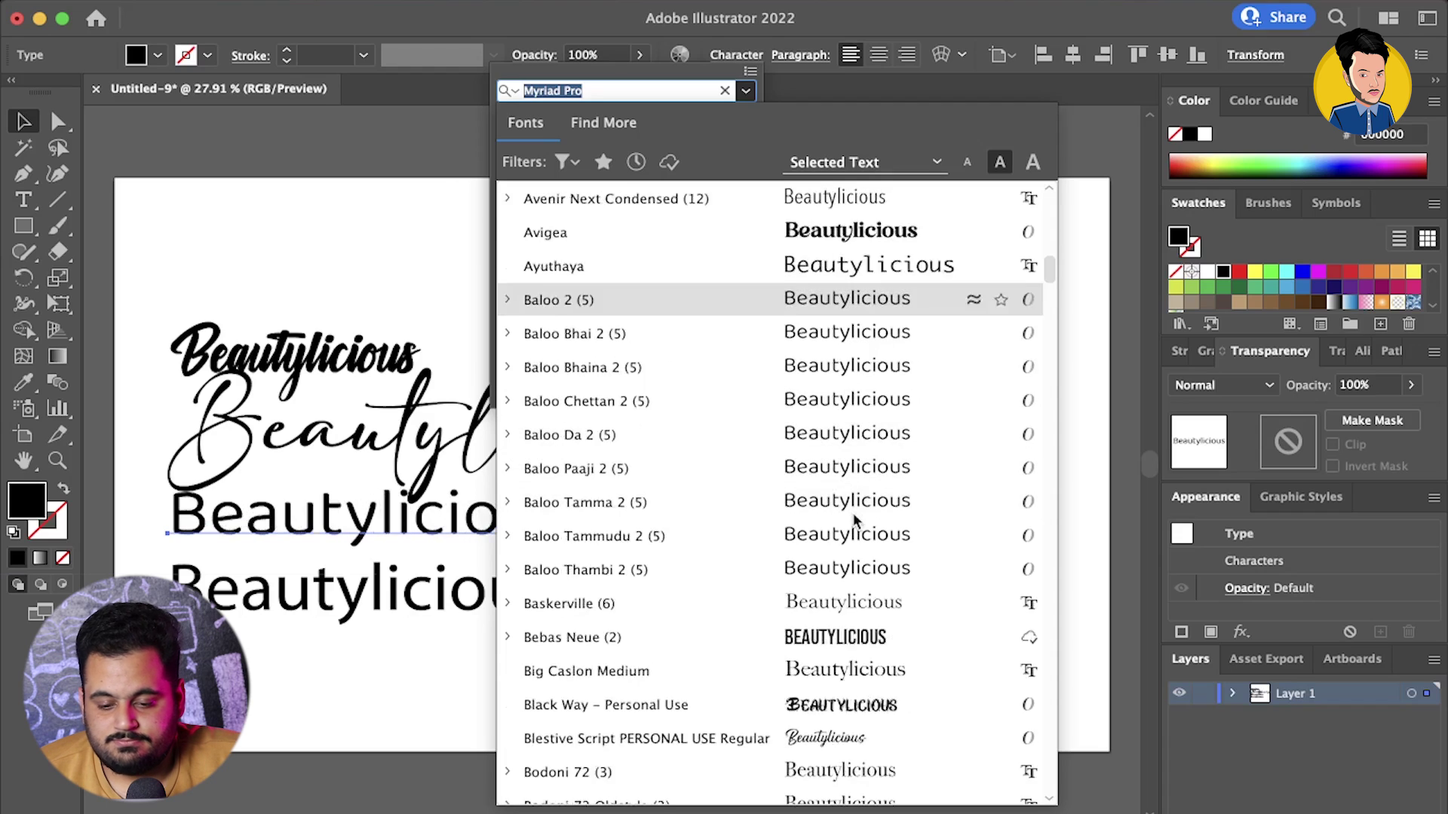
scroll(856, 573, "down", 4)
left_click(857, 604)
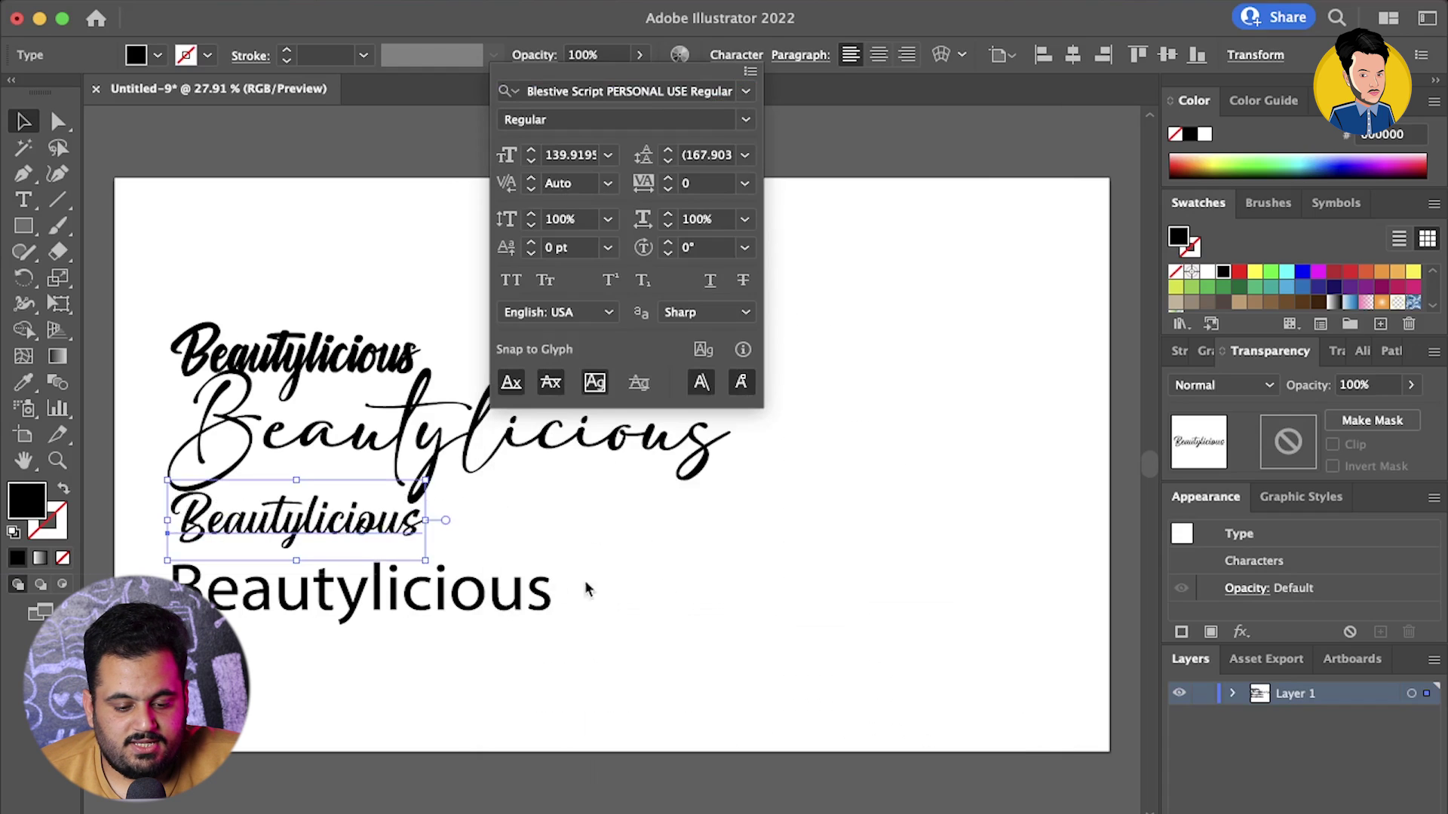
Set the bottom Beautylicious line in the Hello font
left_click(445, 603)
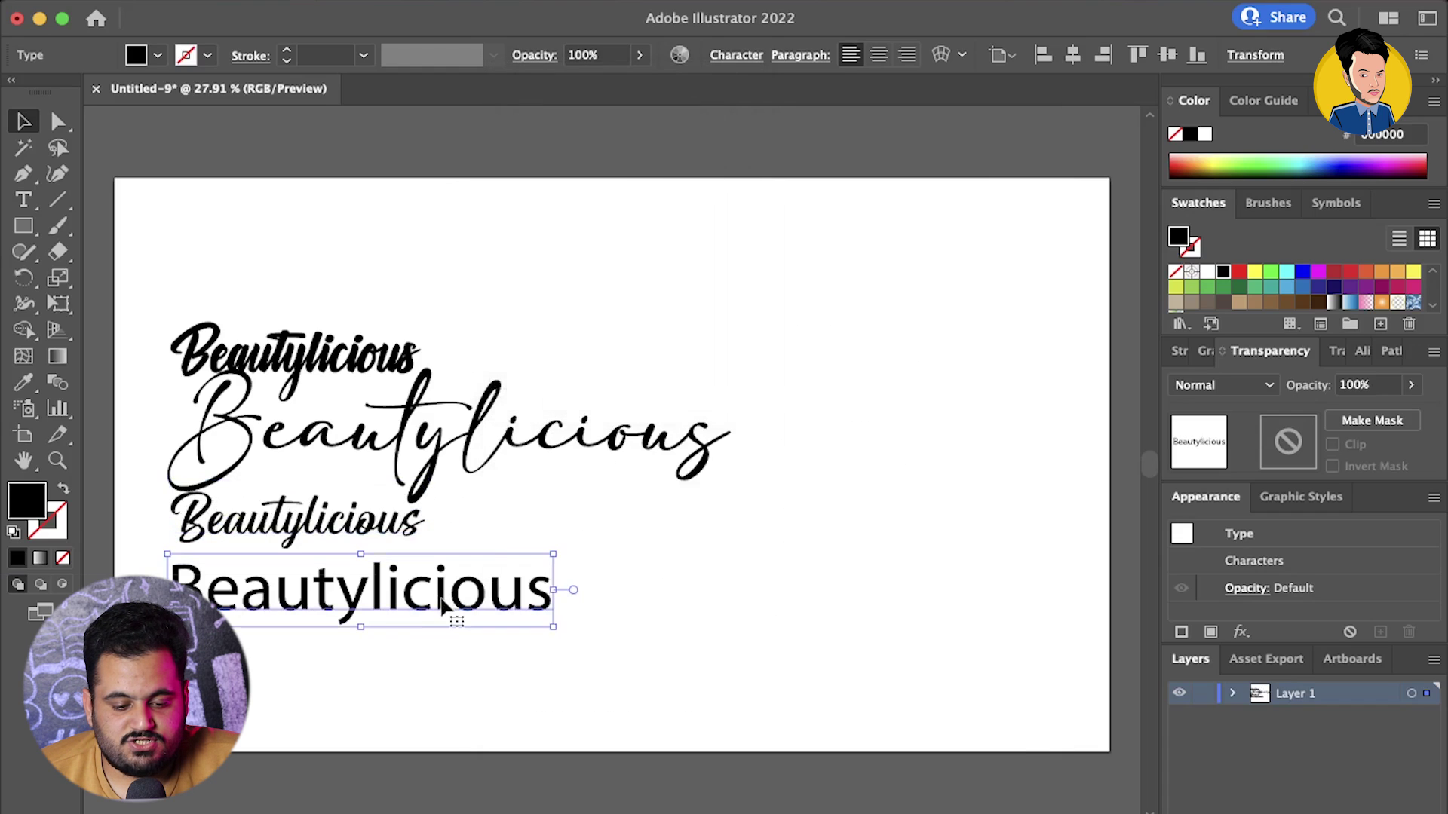
left_click(752, 62)
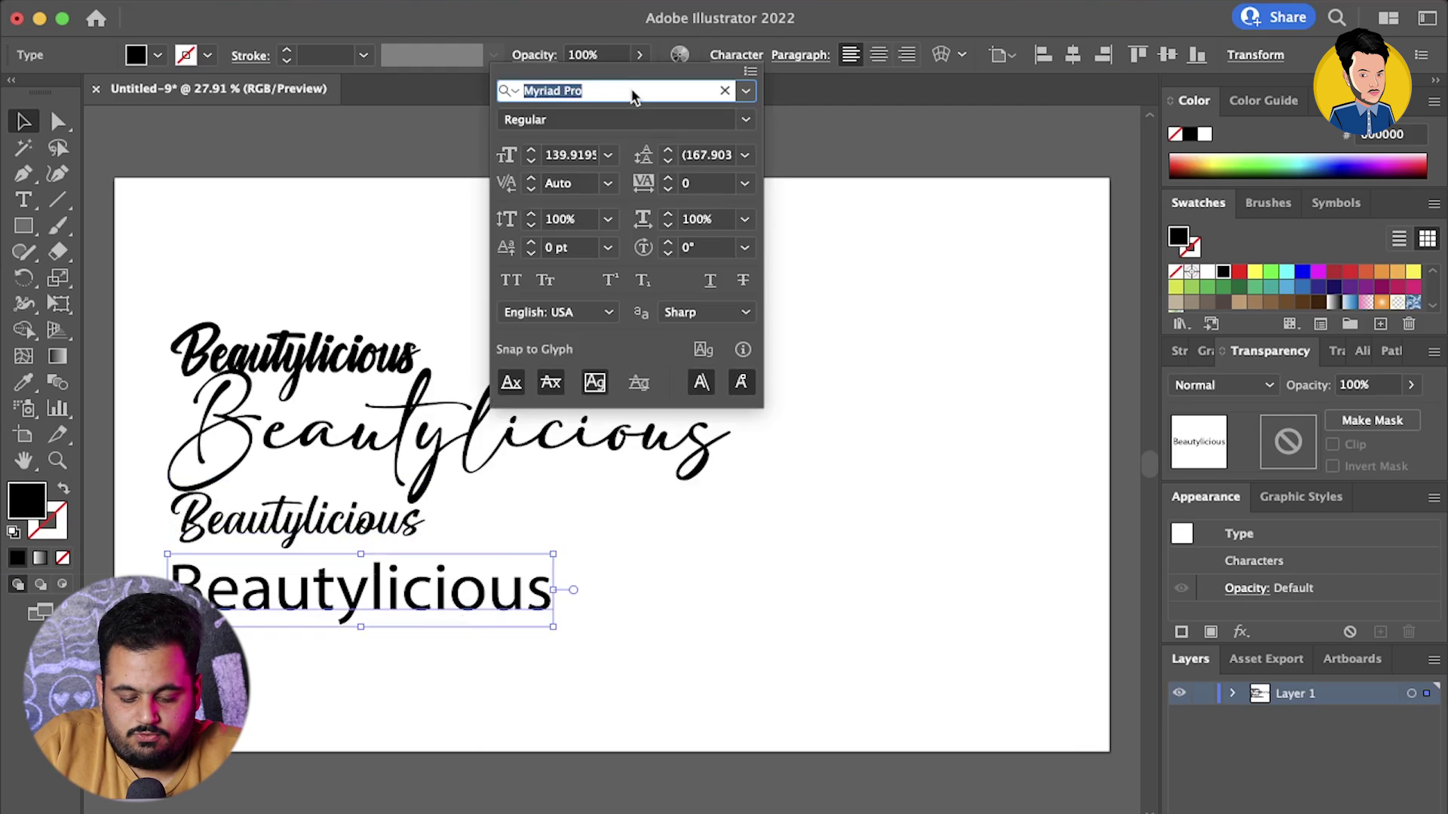
type("hello")
key("Return")
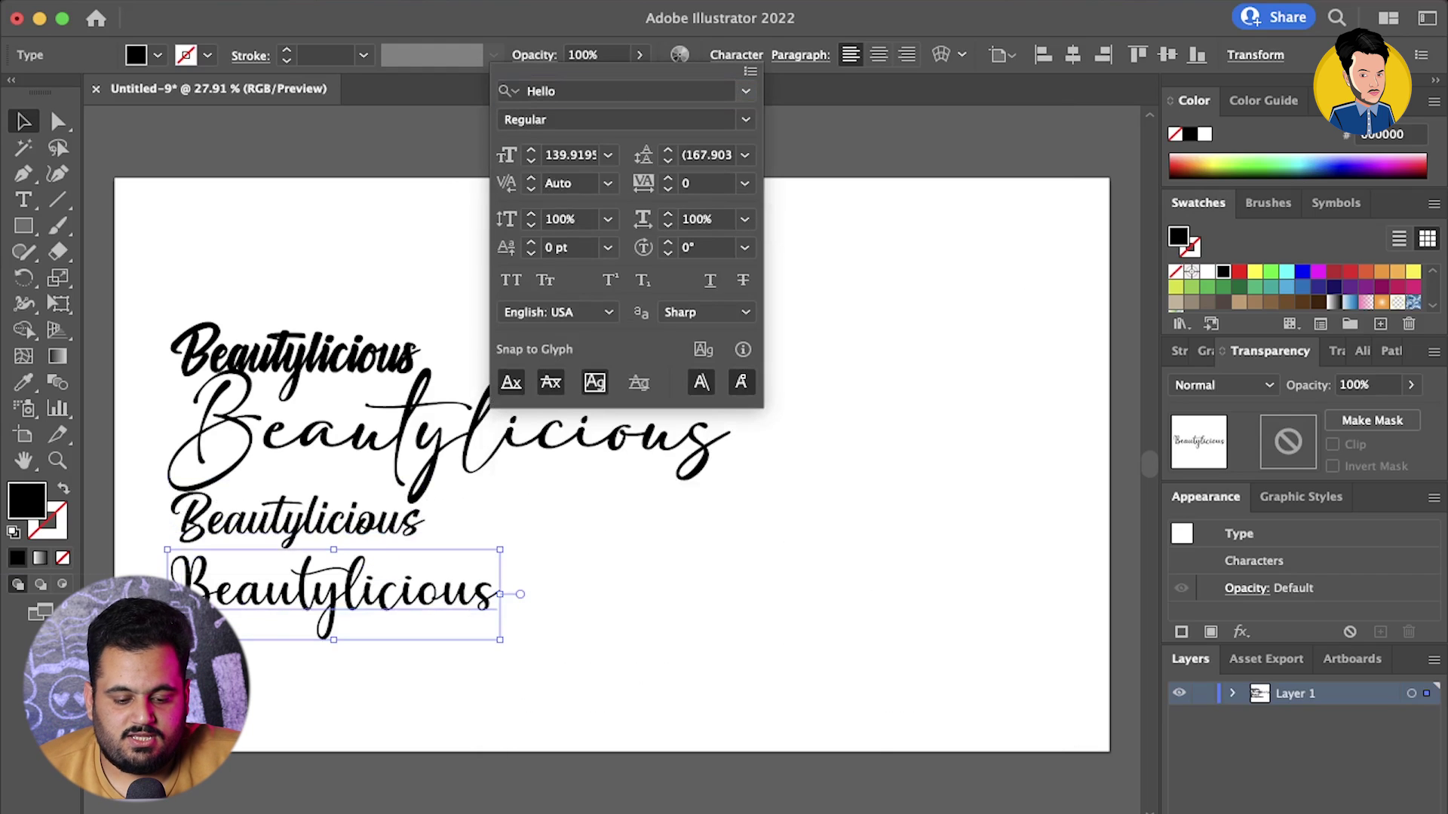
key("Escape")
Rearrange the lines, then delete the bold and large script Beautylicious texts
mouse_move(308, 381)
left_mouse_down()
mouse_move(343, 230)
mouse_move(321, 283)
left_mouse_up()
left_click_drag(453, 445, 438, 407)
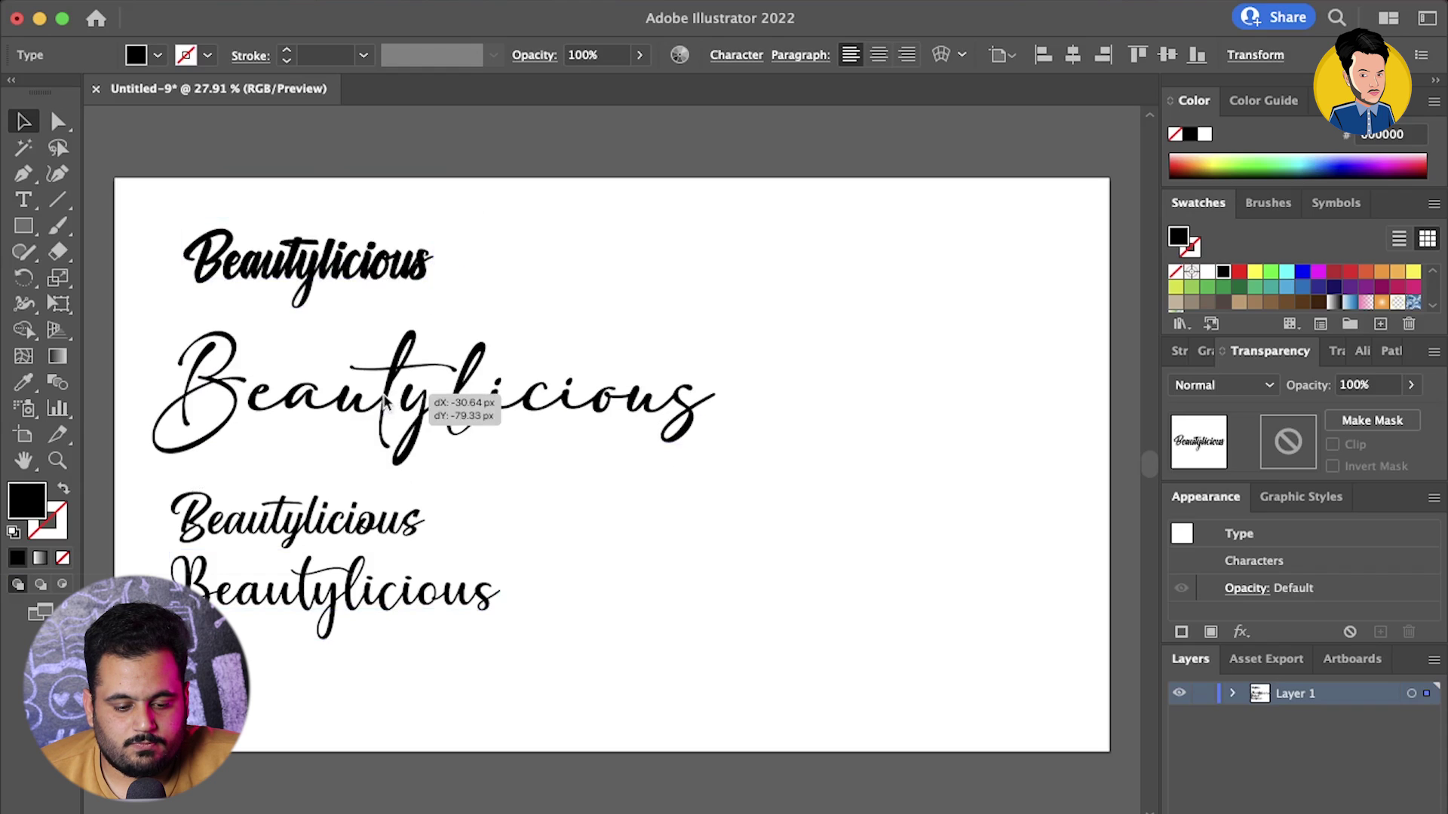
left_click_drag(365, 600, 379, 673)
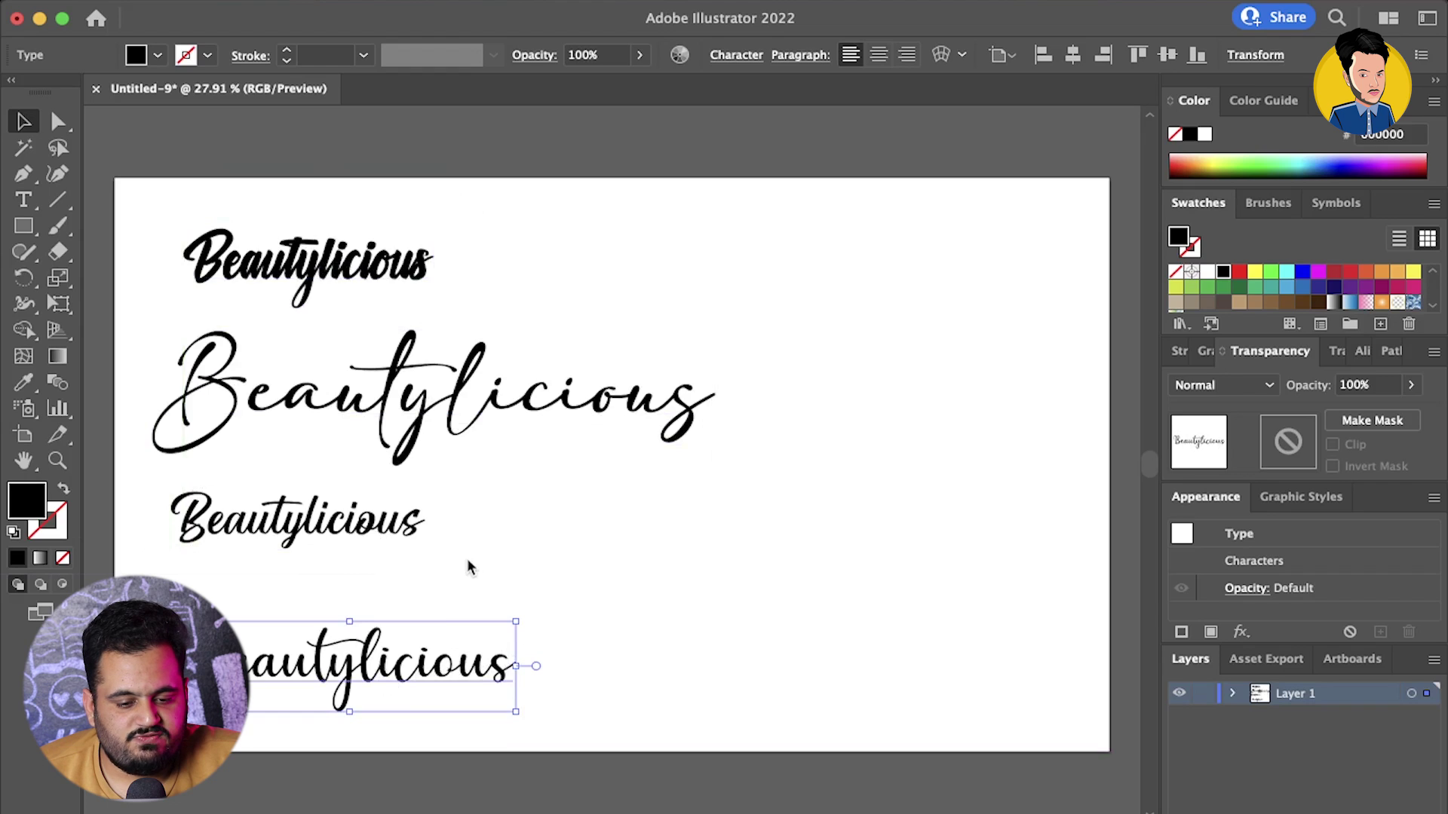
left_click_drag(362, 263, 366, 268)
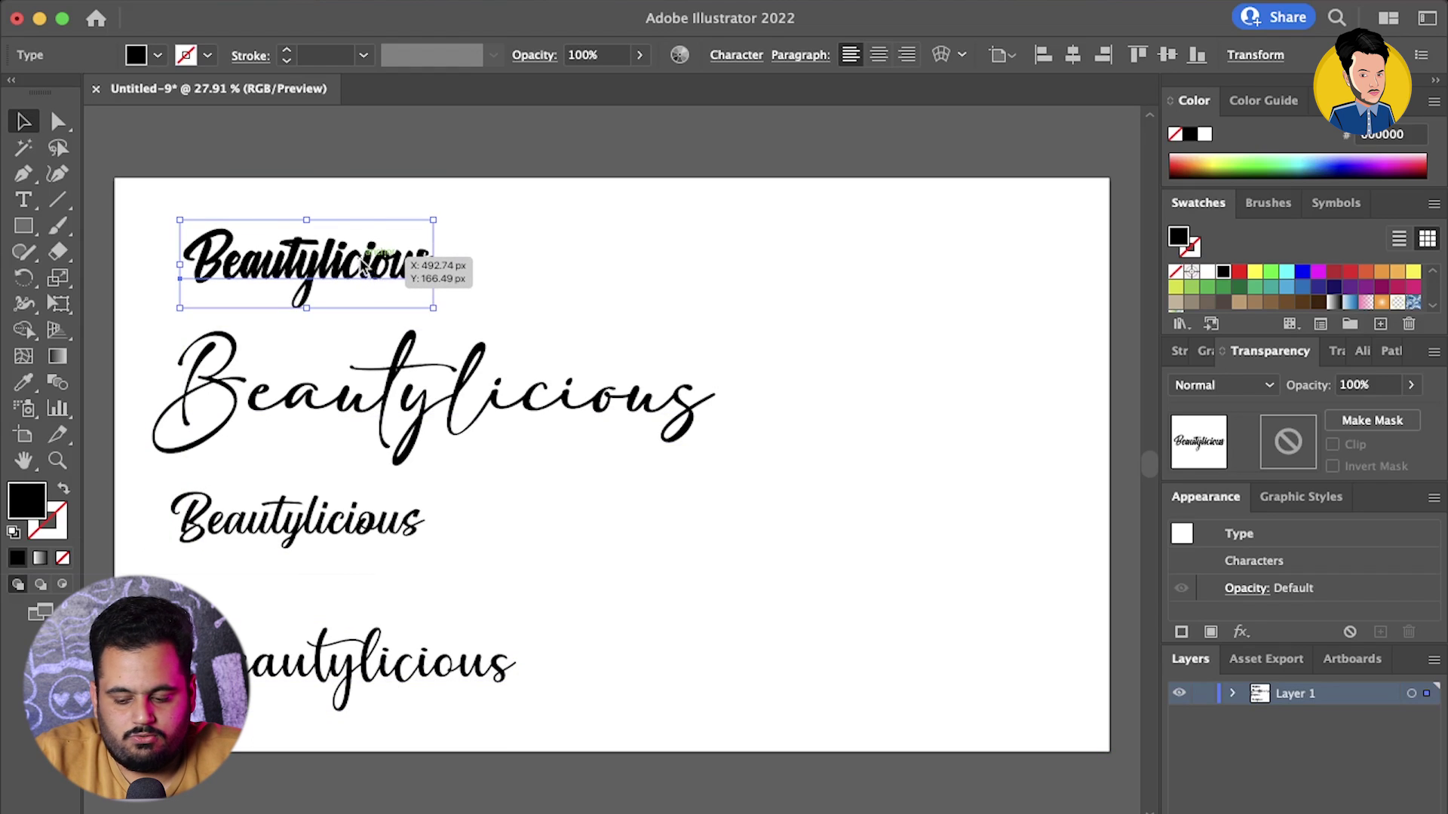
key("Delete")
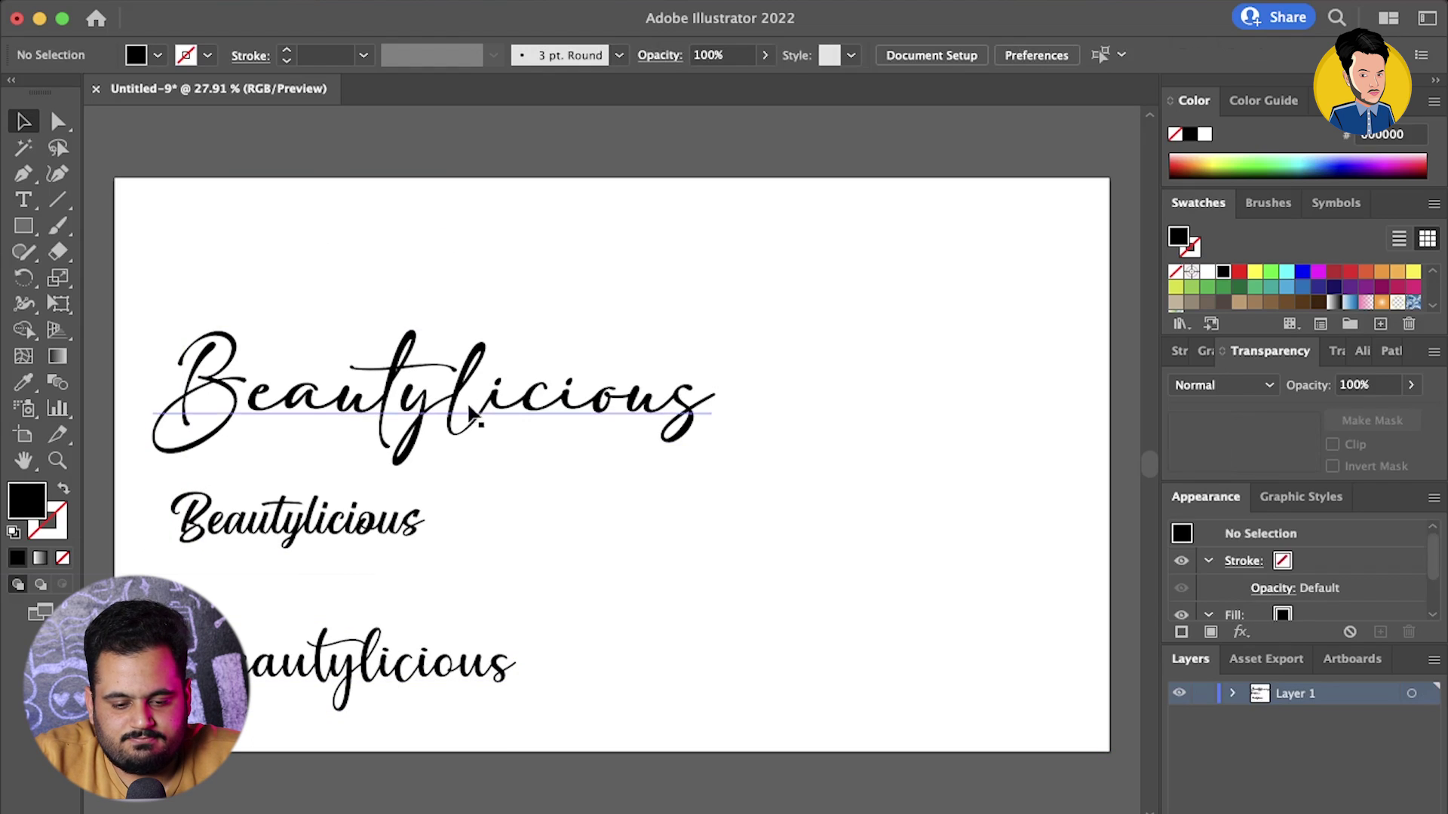
left_click(467, 402)
key("Delete")
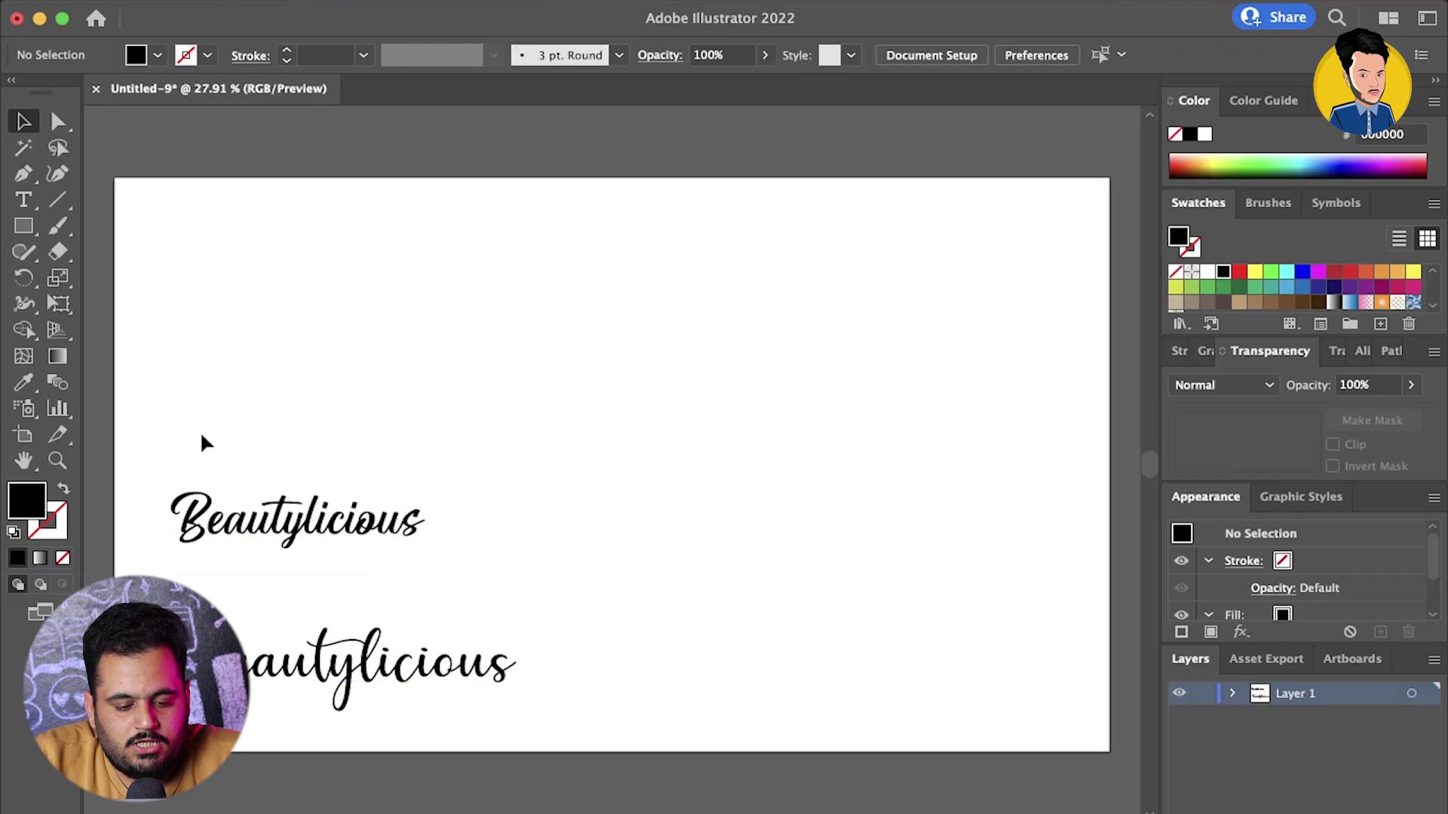
Confirm the remaining line's font is Blestive Script in the Character settings
left_click(399, 520)
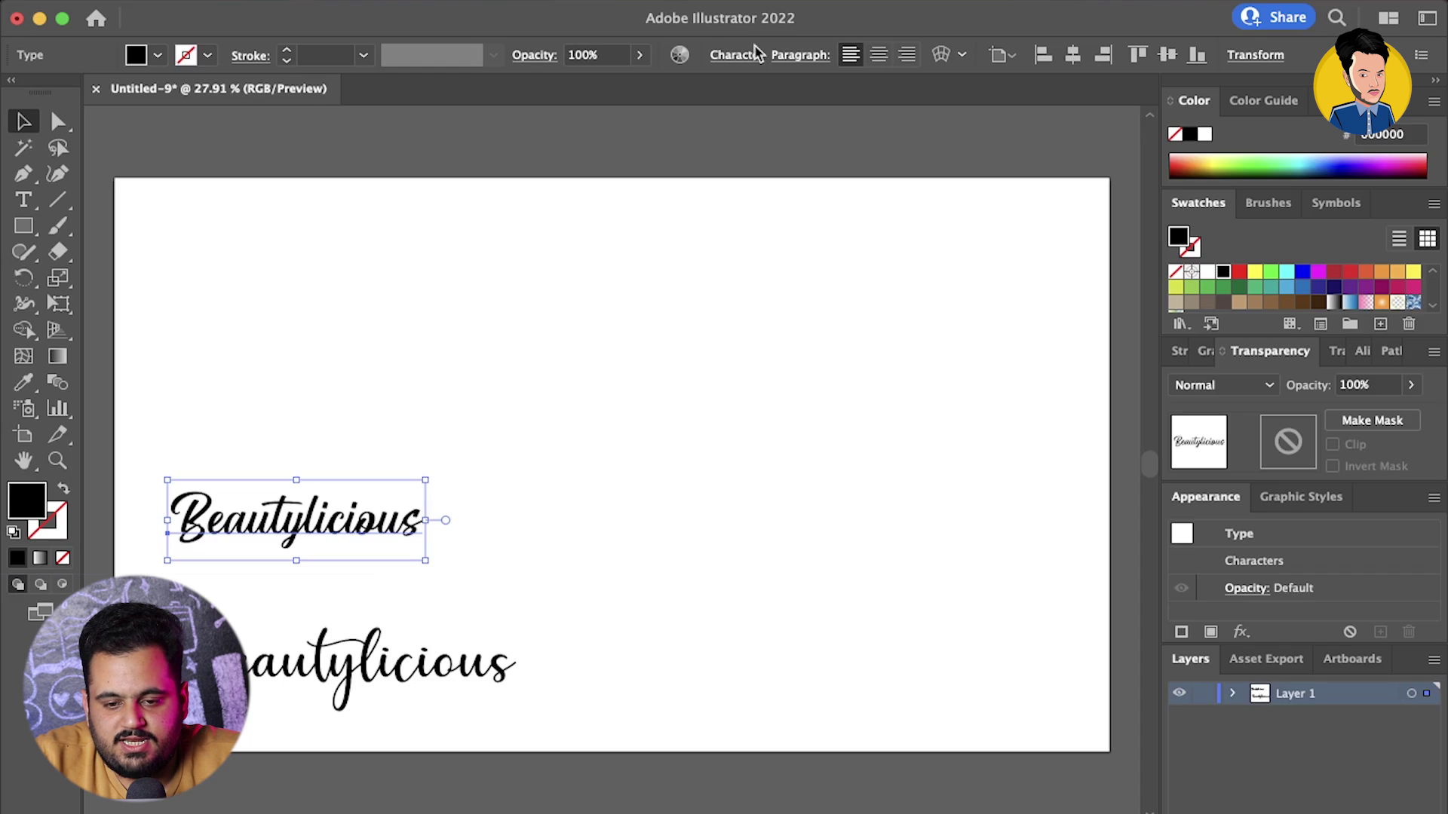
left_click(735, 55)
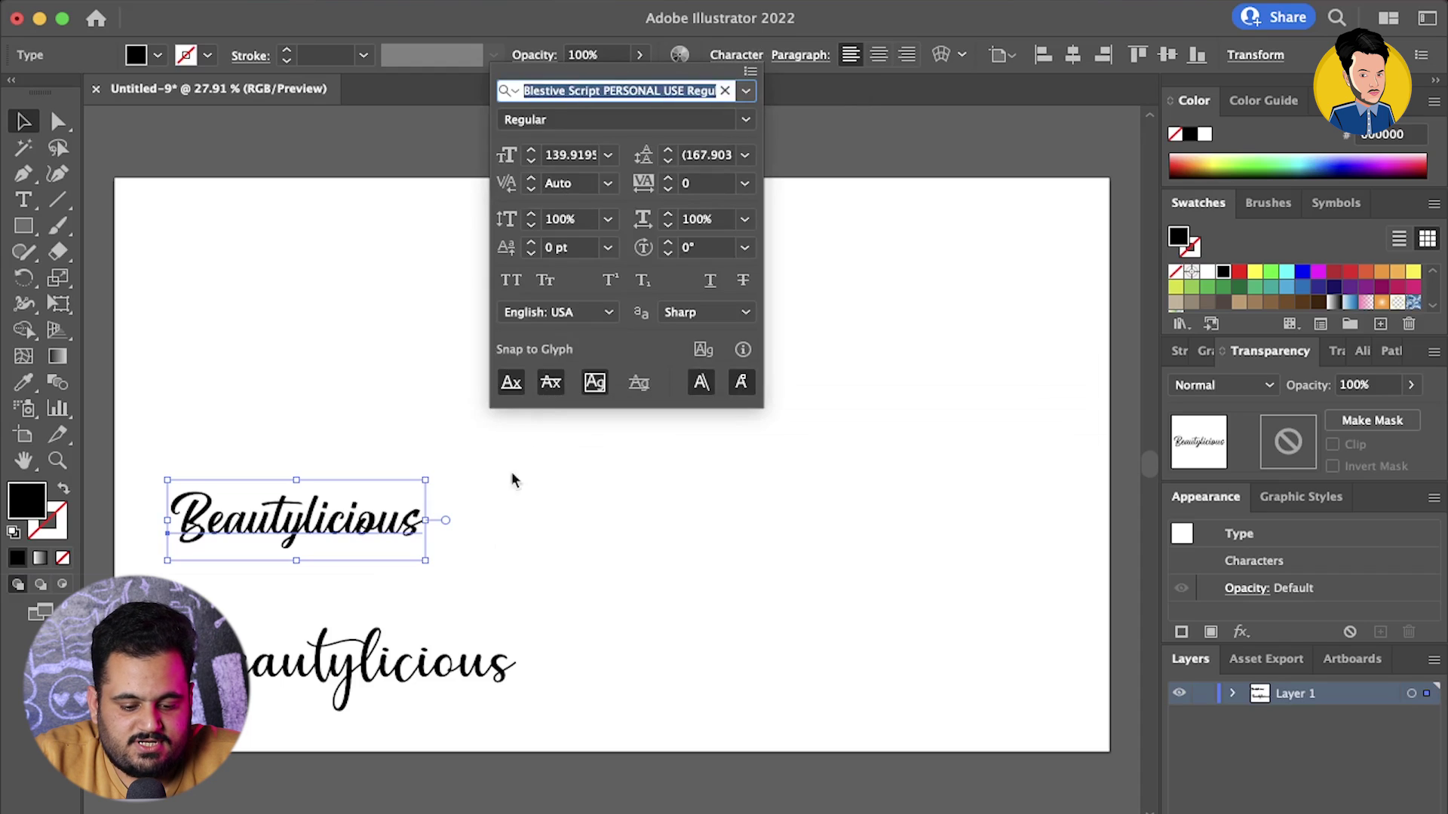
left_click(418, 700)
left_click(453, 683)
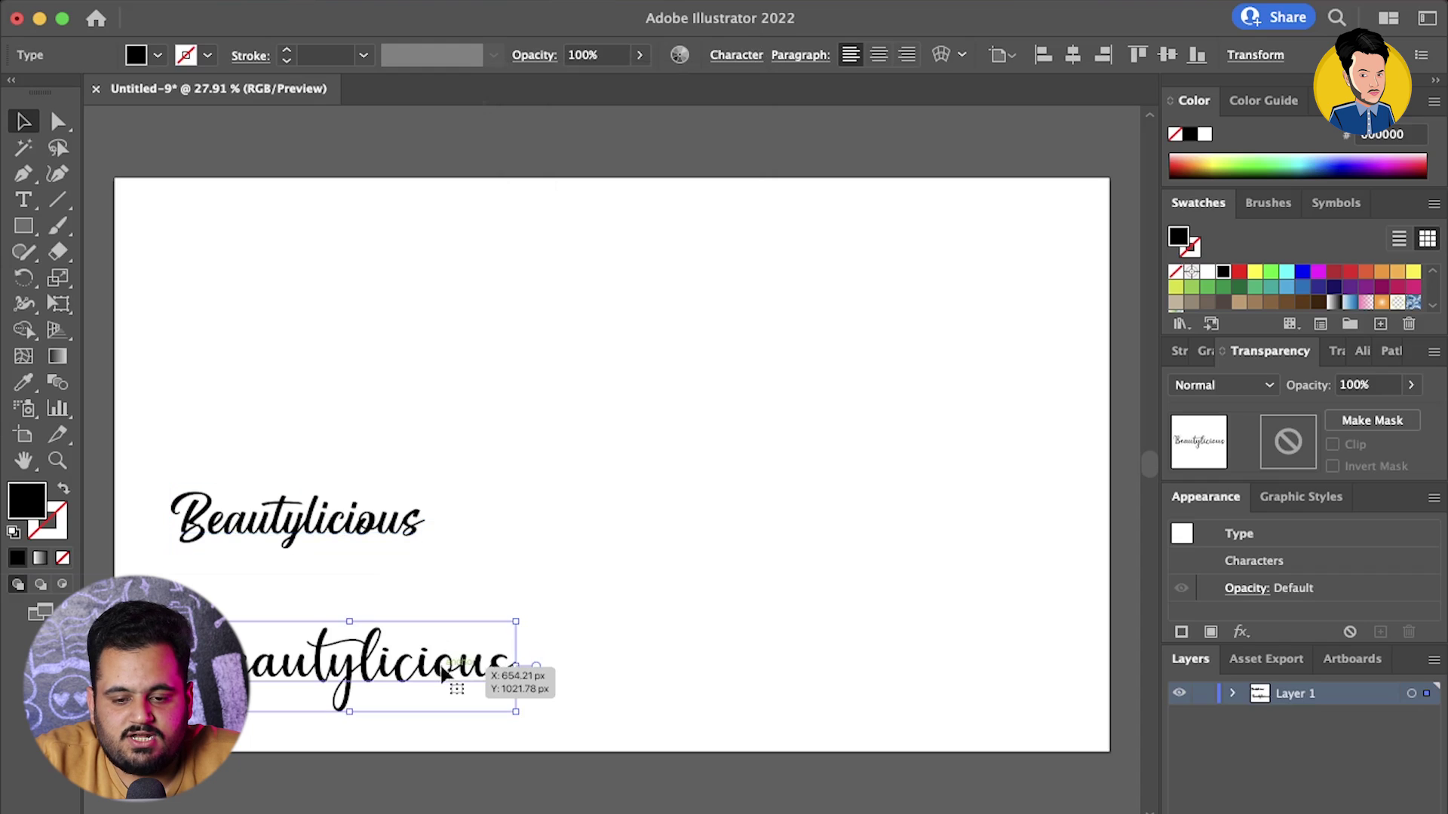
Hide the Hello Beautylicious line via its eye icon in Layer 1
left_click(416, 677)
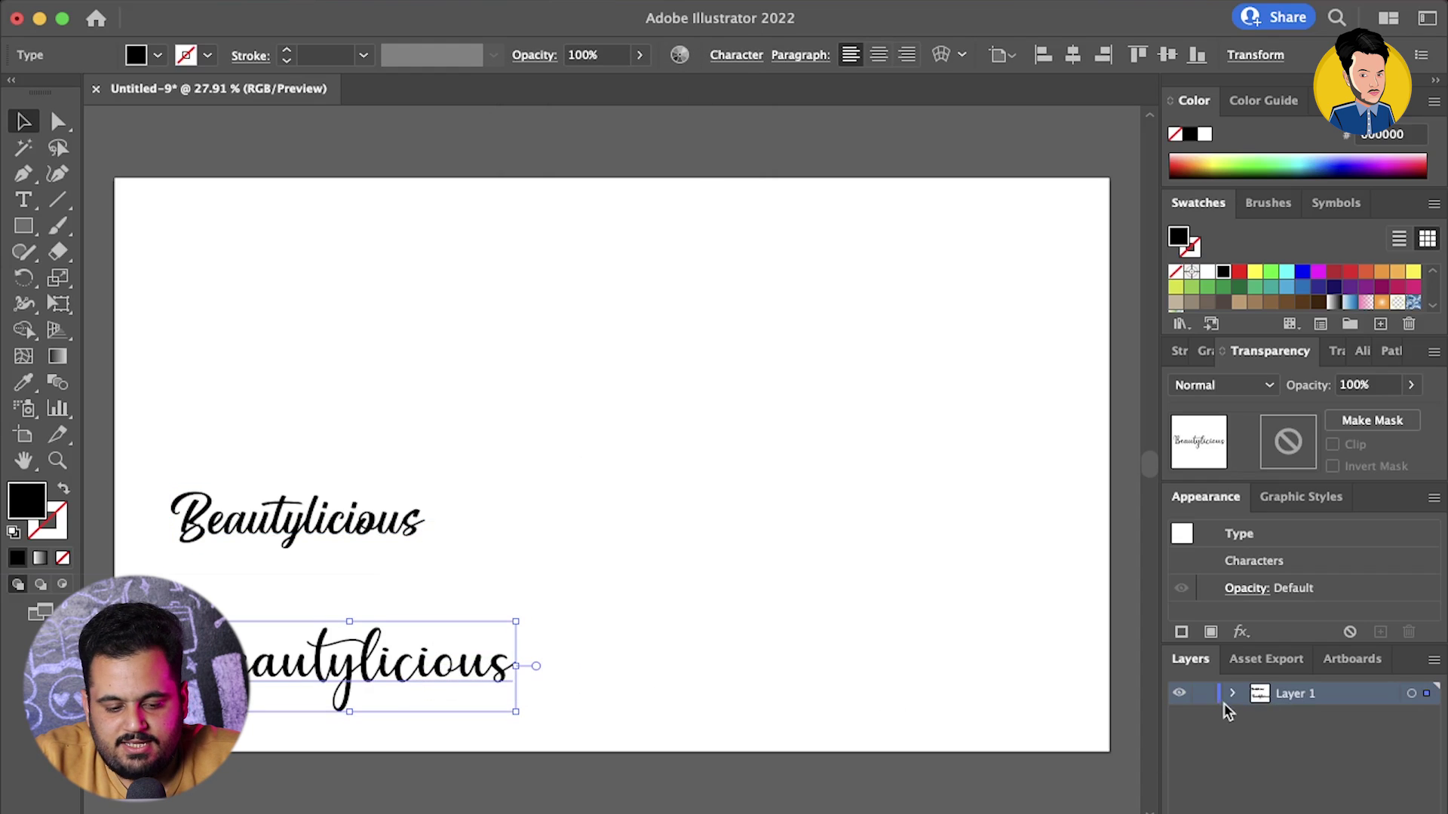
left_click(360, 533)
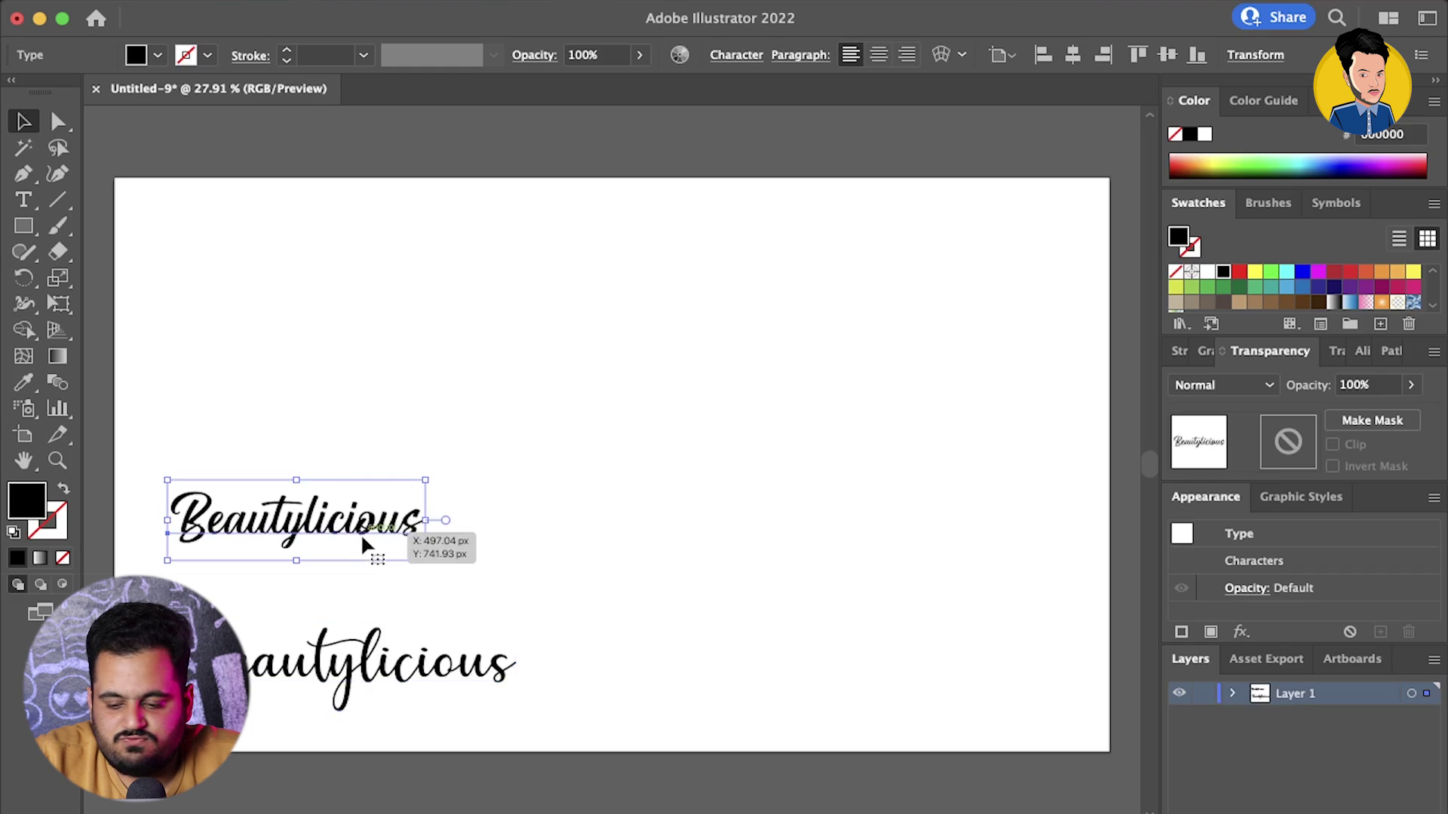
left_click(434, 691)
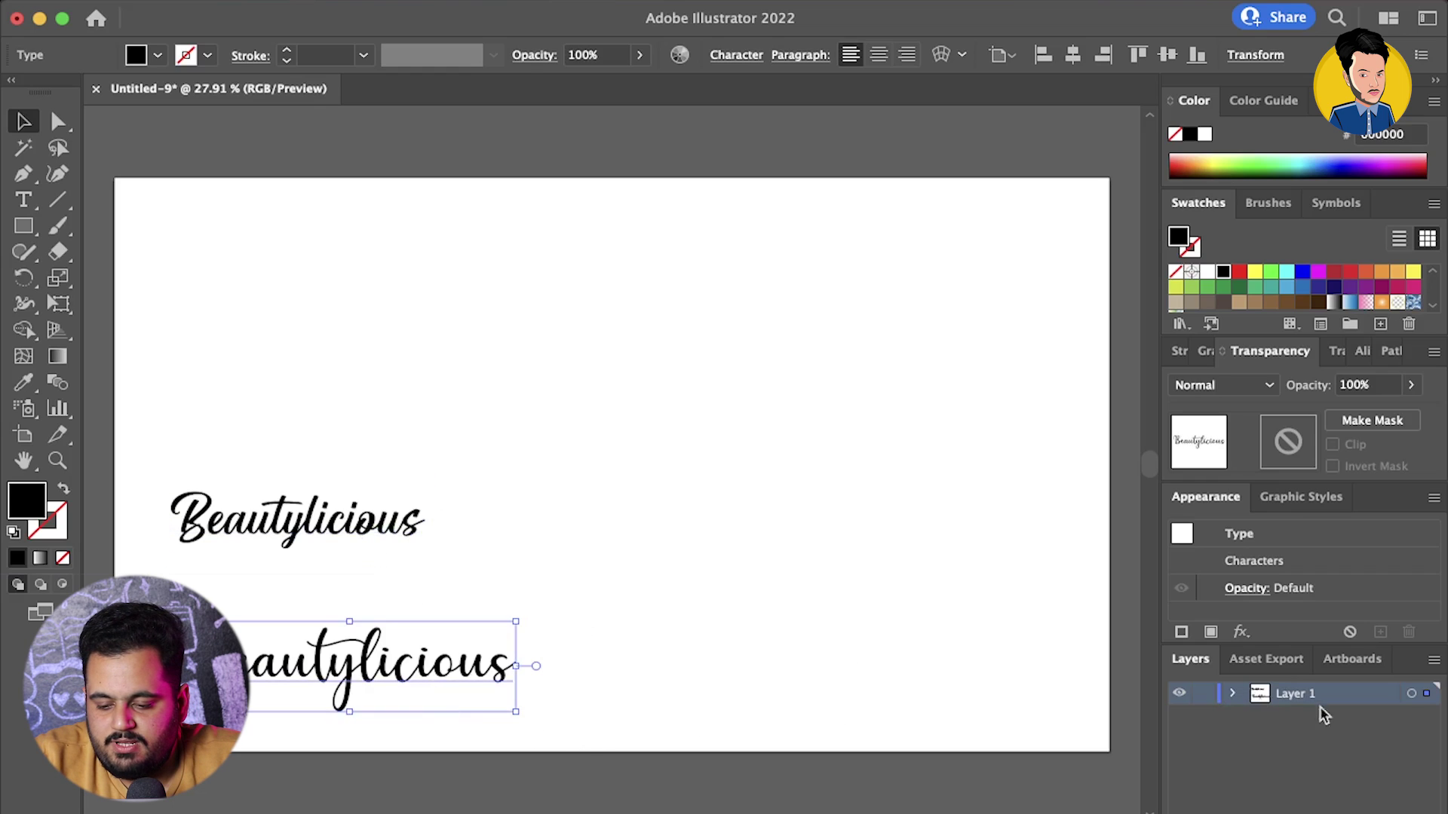
left_click(1232, 696)
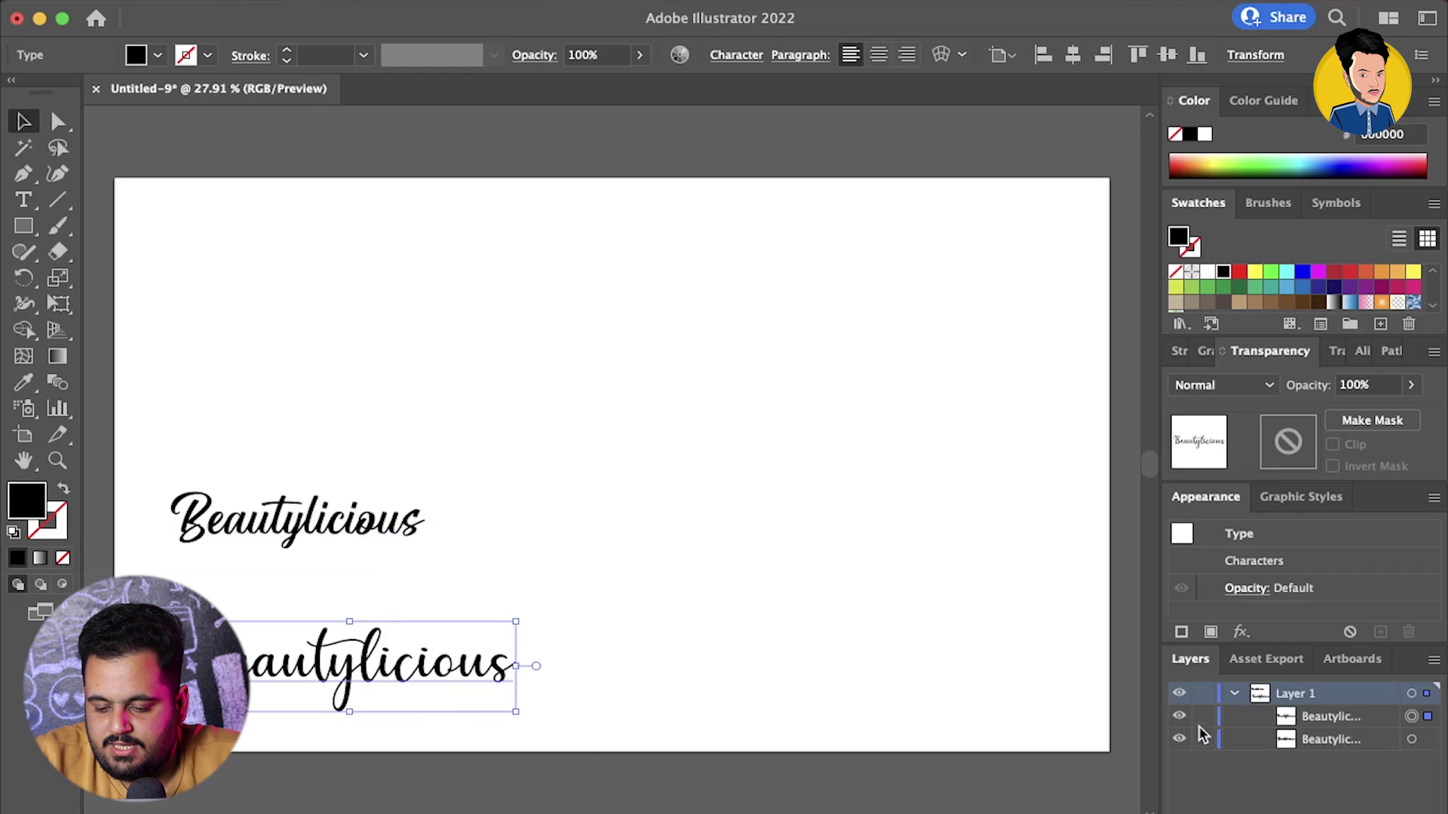
left_click(1181, 729)
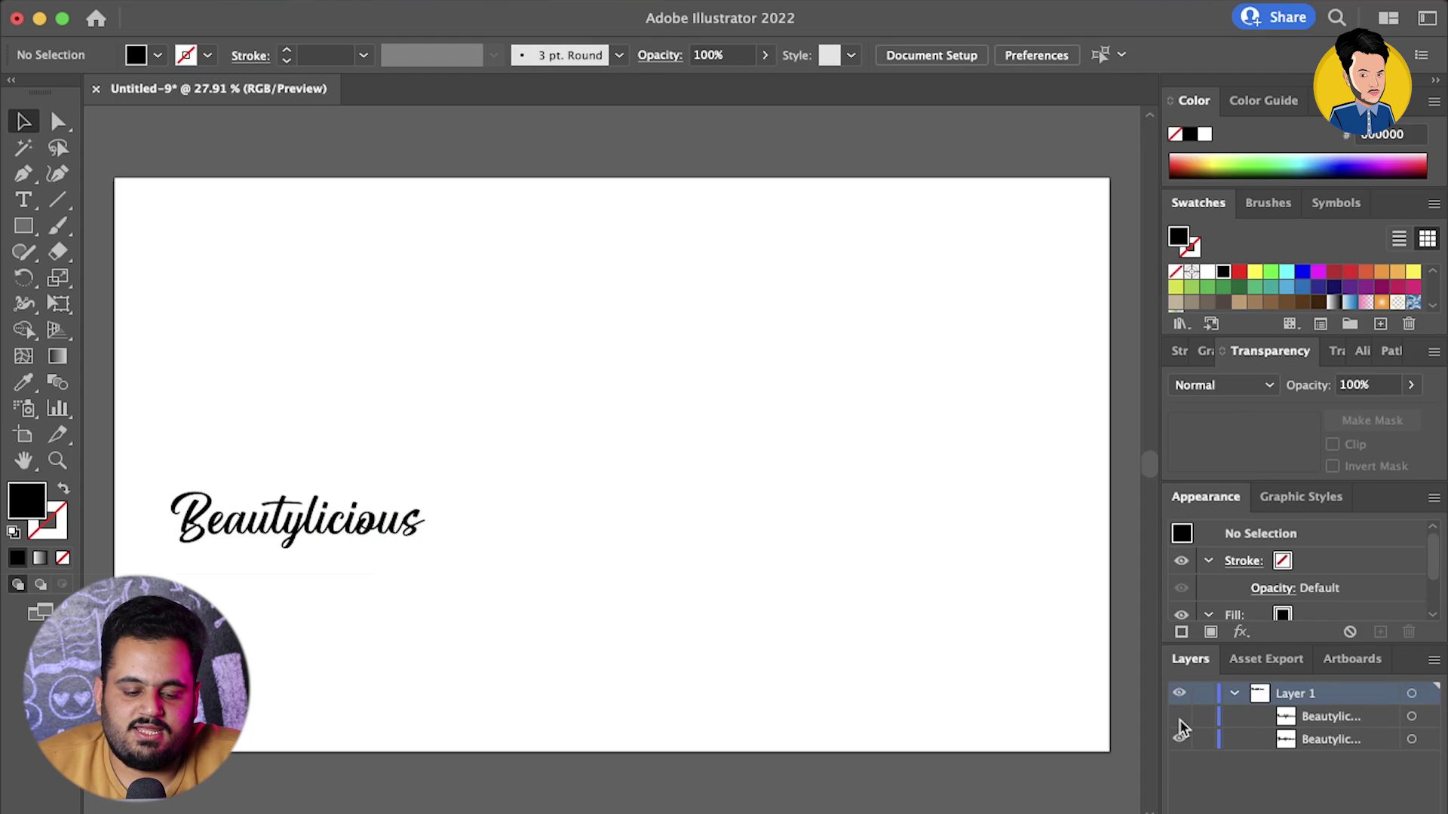
Enlarge the Blestive Script Beautylicious and centre it on the artboard
left_click(414, 502)
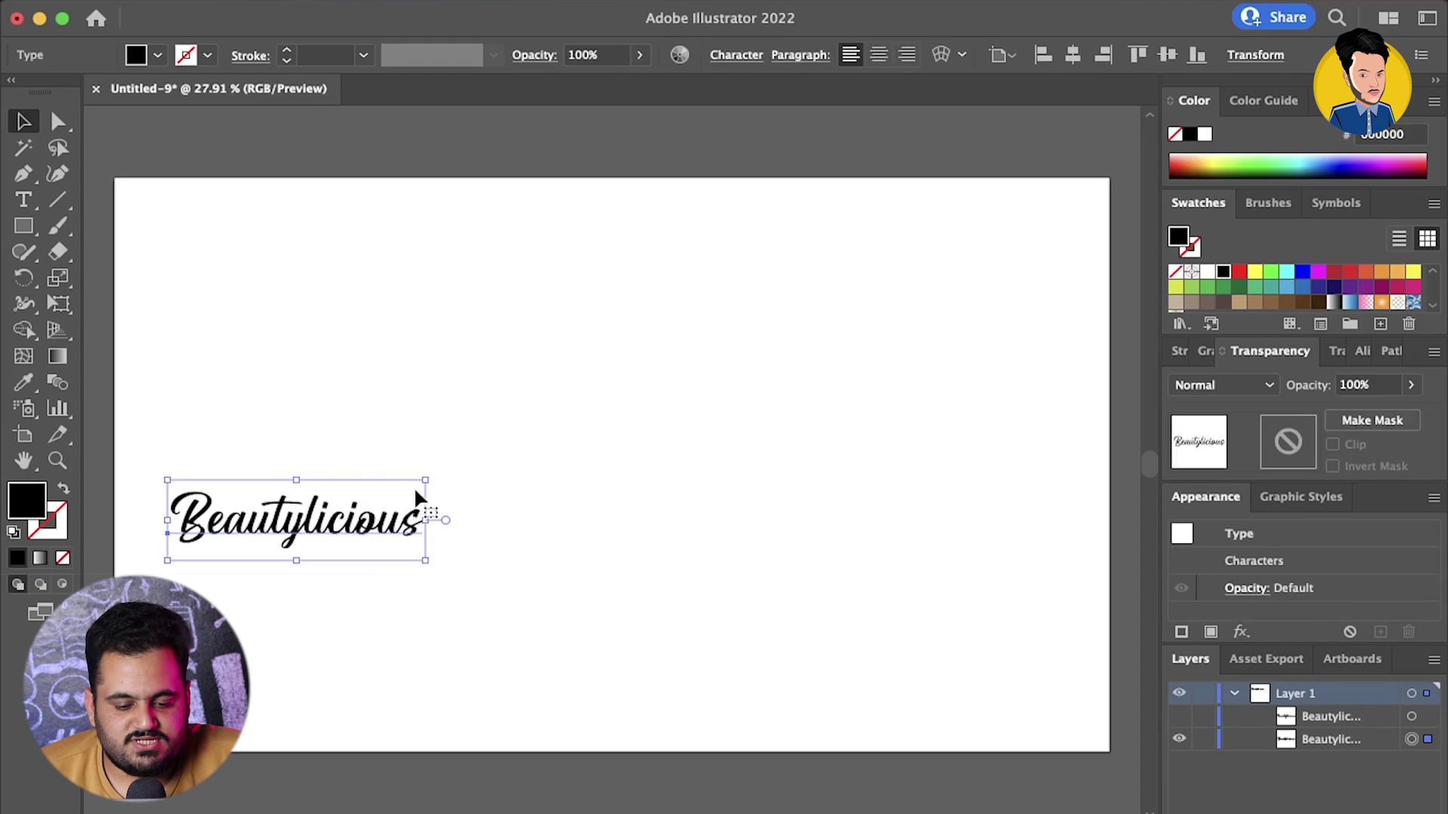
mouse_move(427, 481)
left_mouse_down()
mouse_move(616, 391)
mouse_move(613, 421)
left_mouse_up()
mouse_move(526, 504)
left_mouse_down()
mouse_move(774, 451)
mouse_move(732, 476)
mouse_move(755, 481)
left_mouse_up()
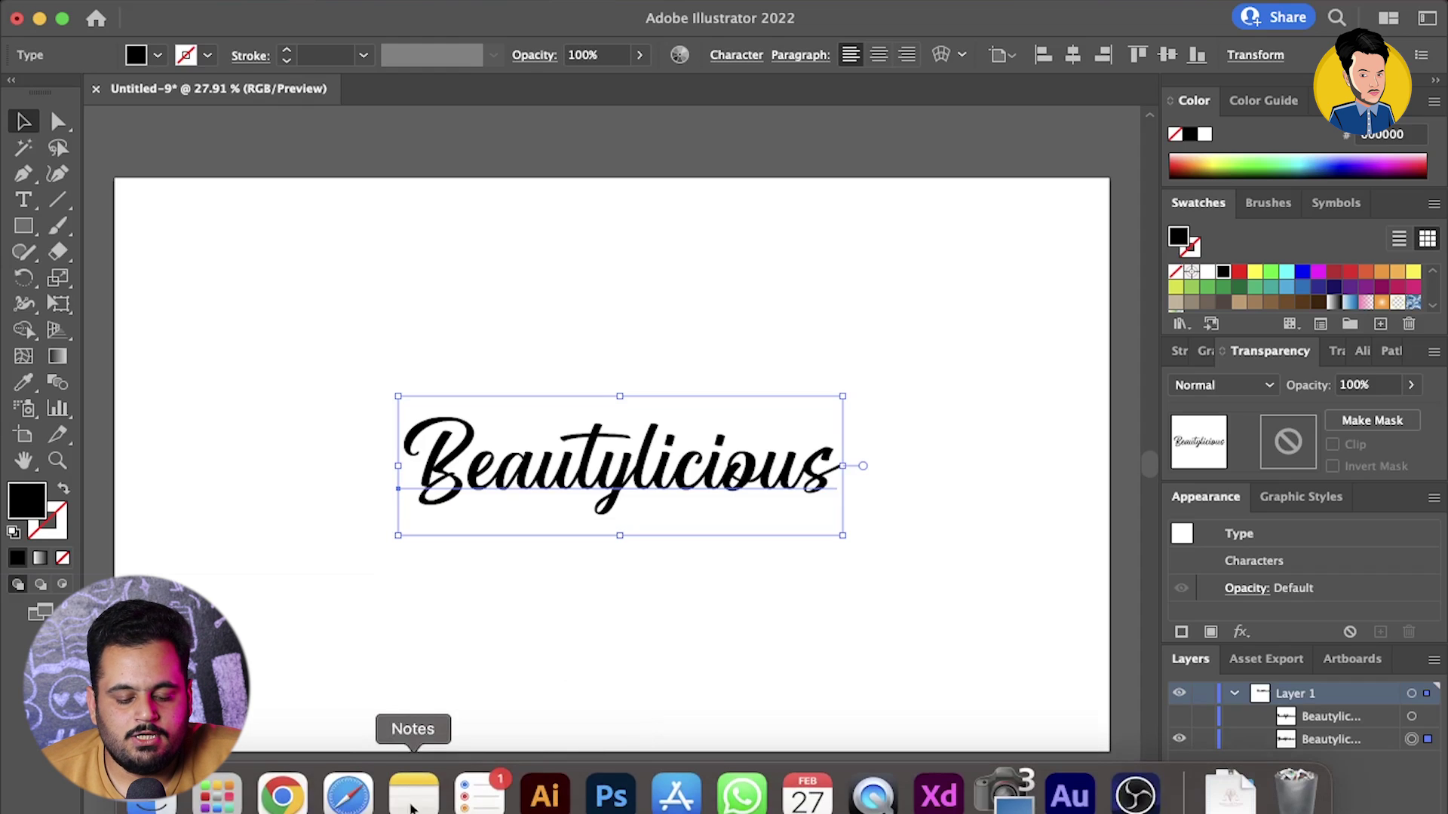
left_click(285, 790)
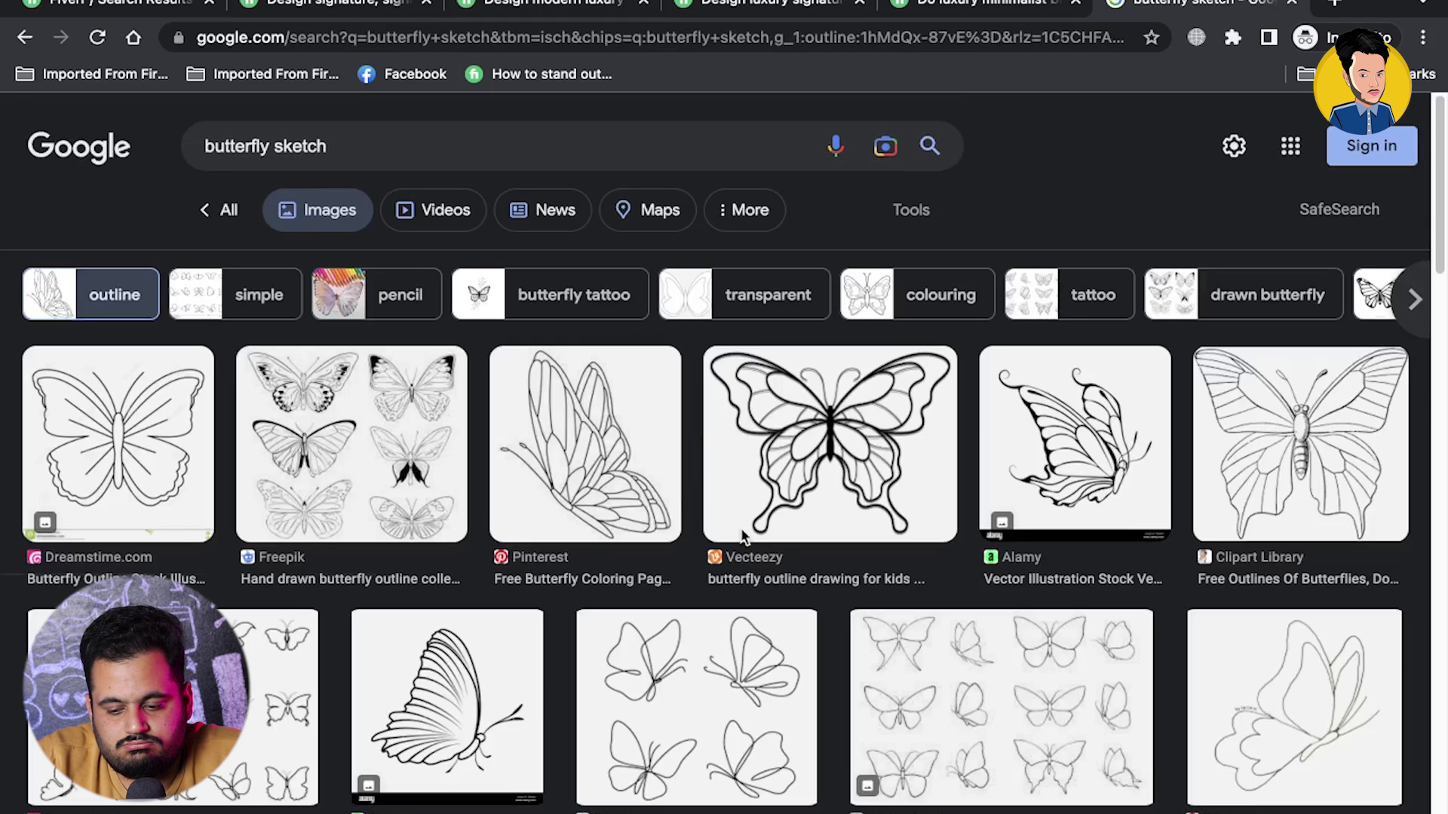
Copy a Pinterest butterfly outline sketch from Google Images and return to Illustrator
left_click(1303, 751)
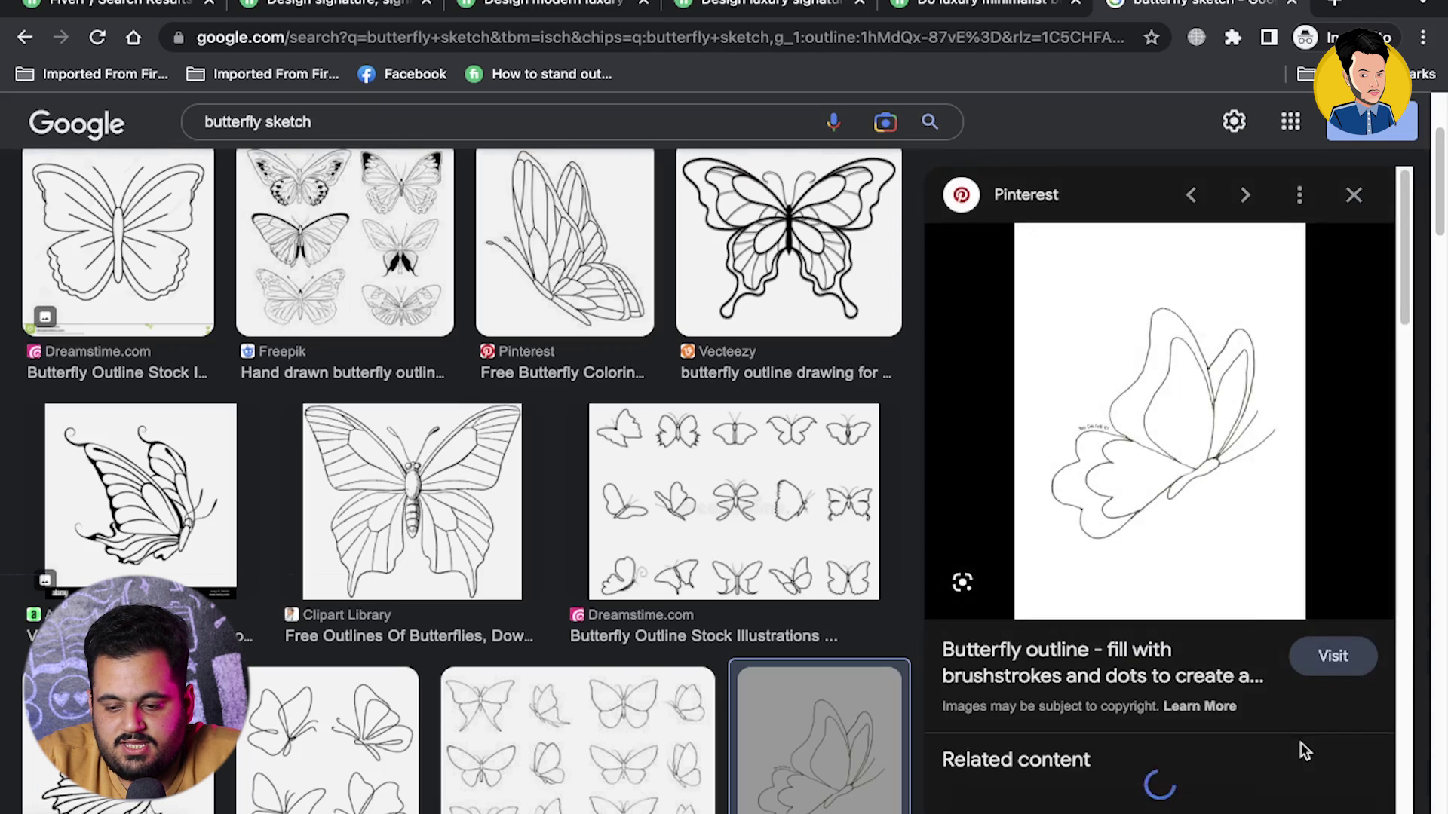
right_click(1131, 376)
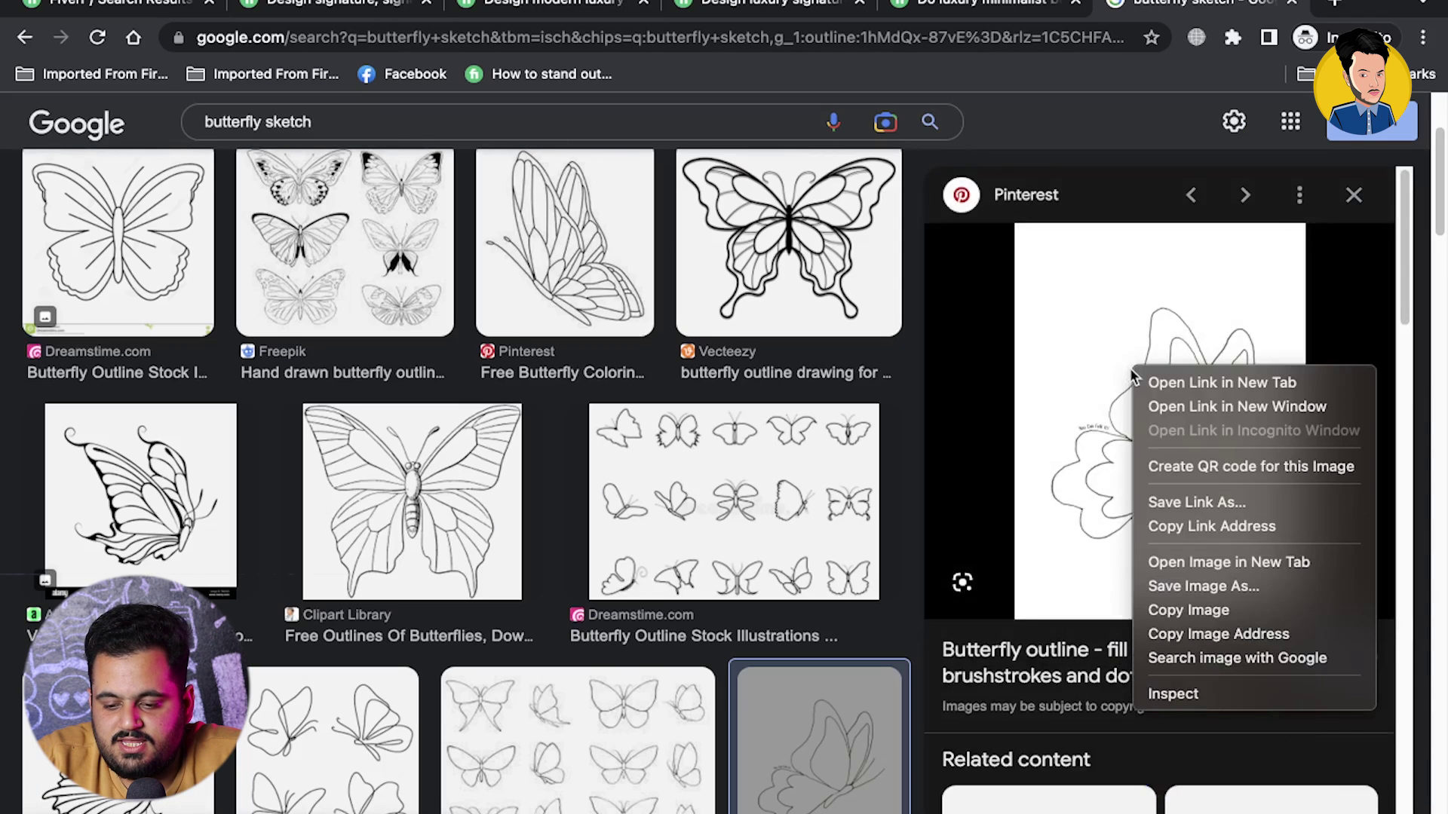
left_click(1194, 599)
mouse_move(543, 808)
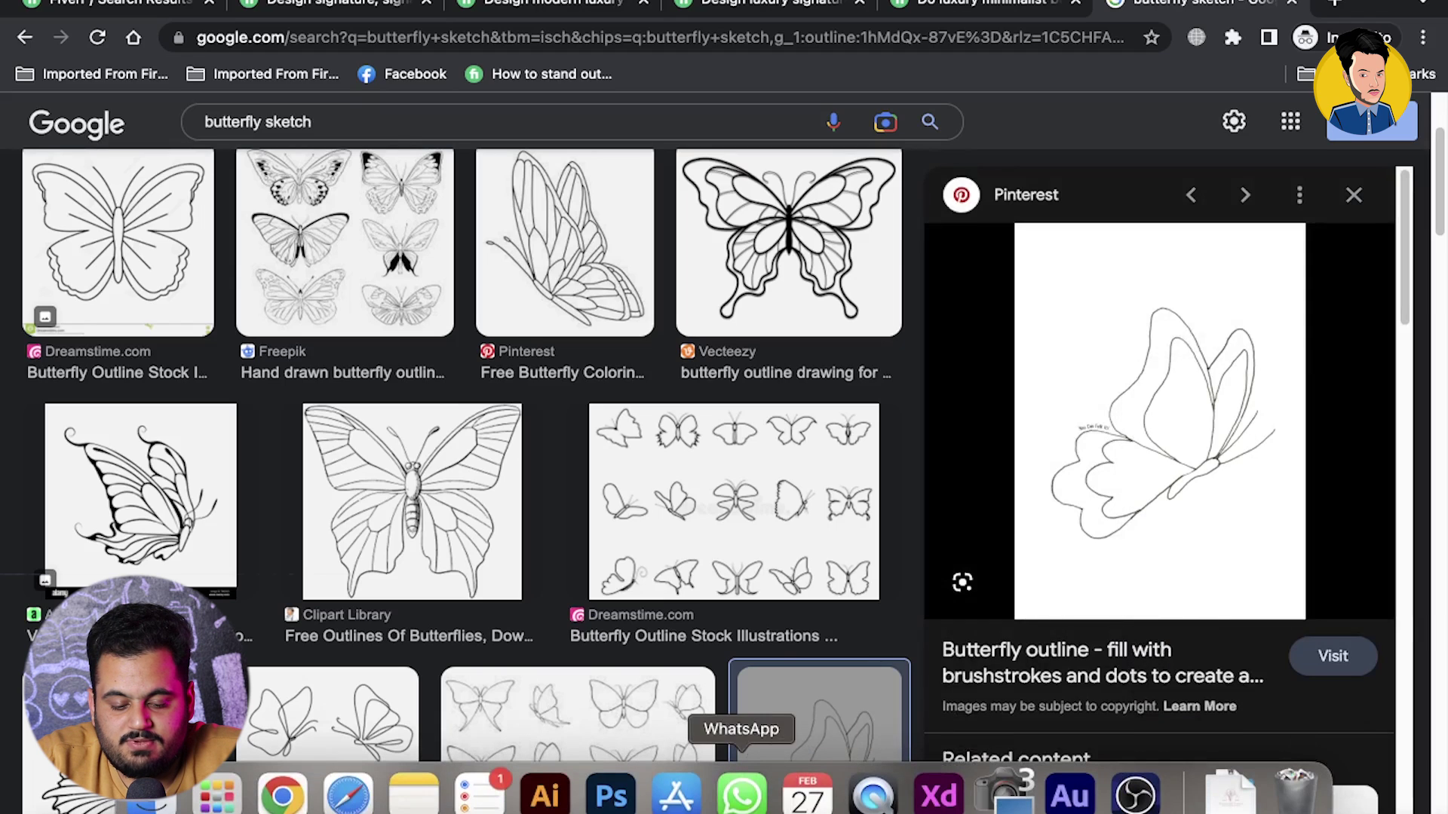
left_click(556, 798)
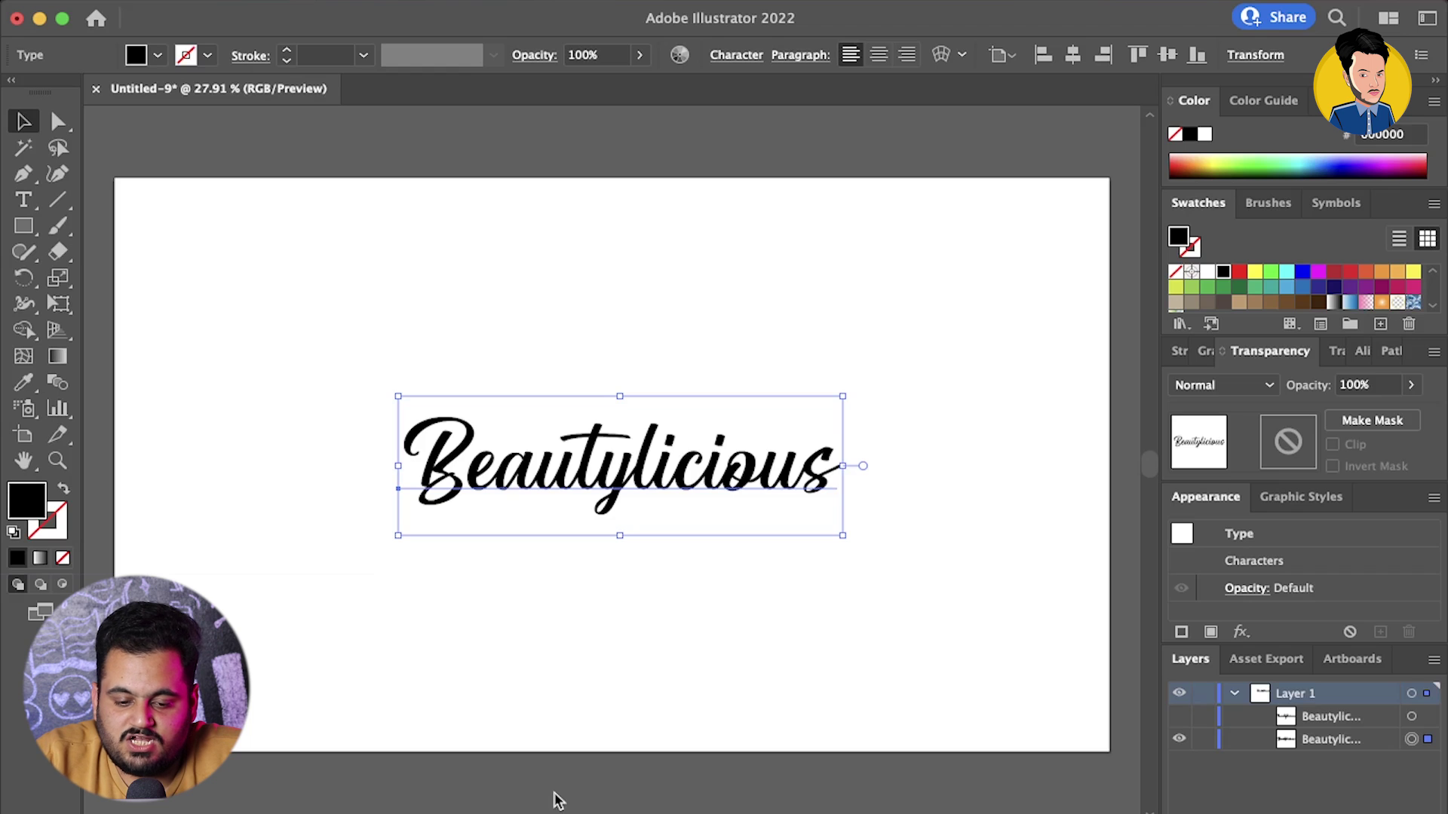
Paste the butterfly sketch, shrink it down and lock it for tracing
left_click(1180, 740)
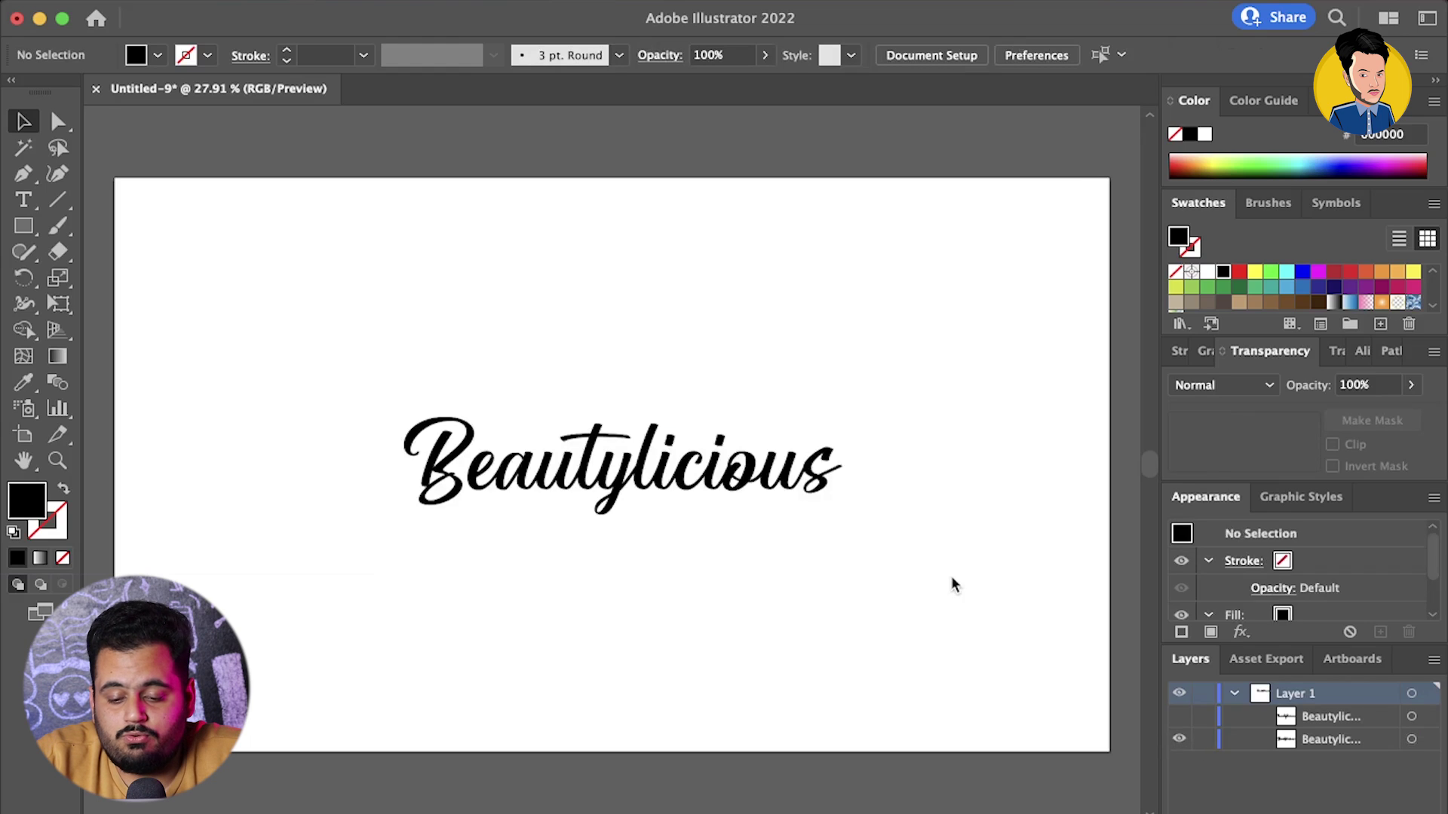
key("super+v")
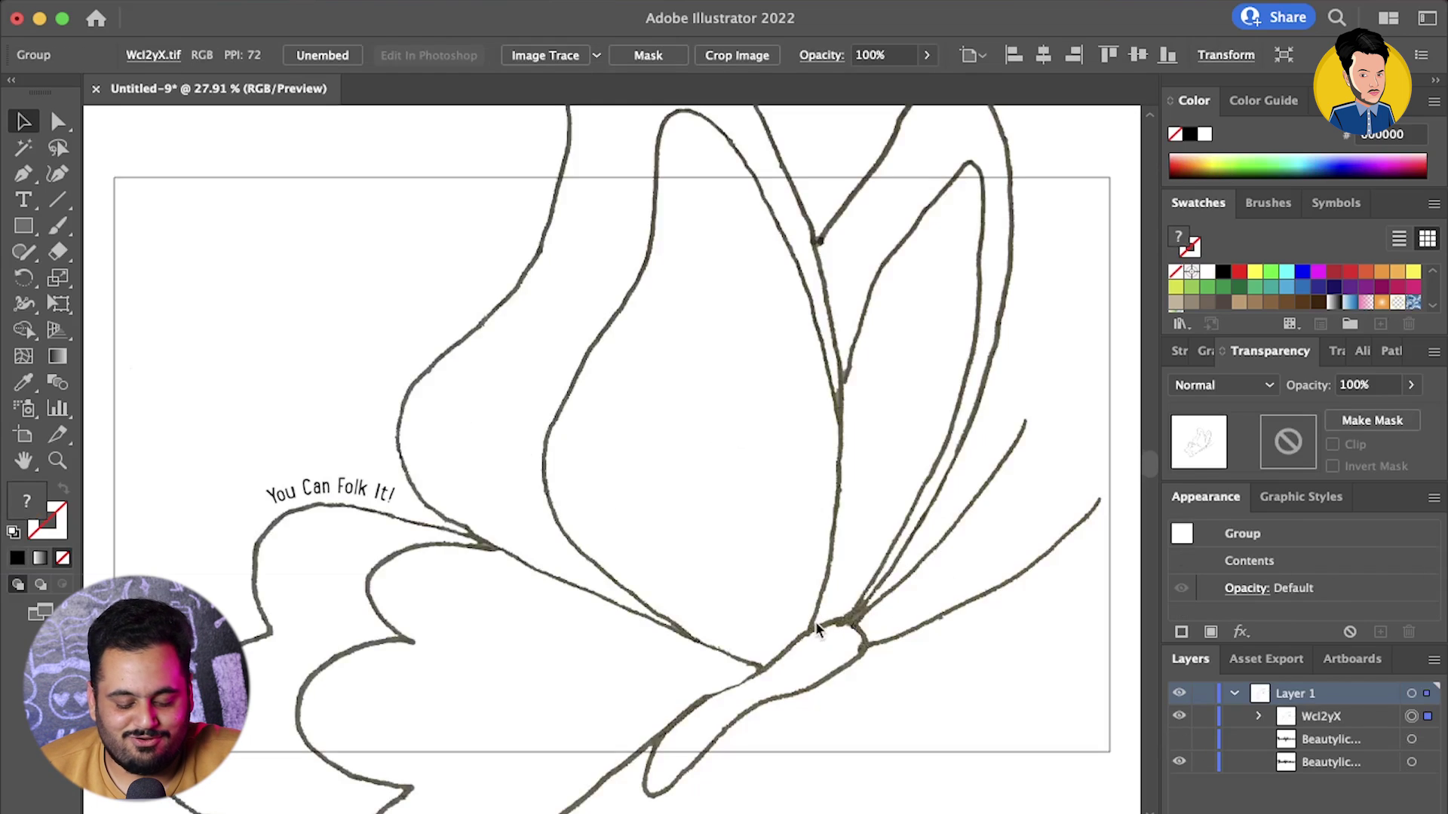
scroll(818, 630, "down", 2)
scroll(818, 629, "down", 1)
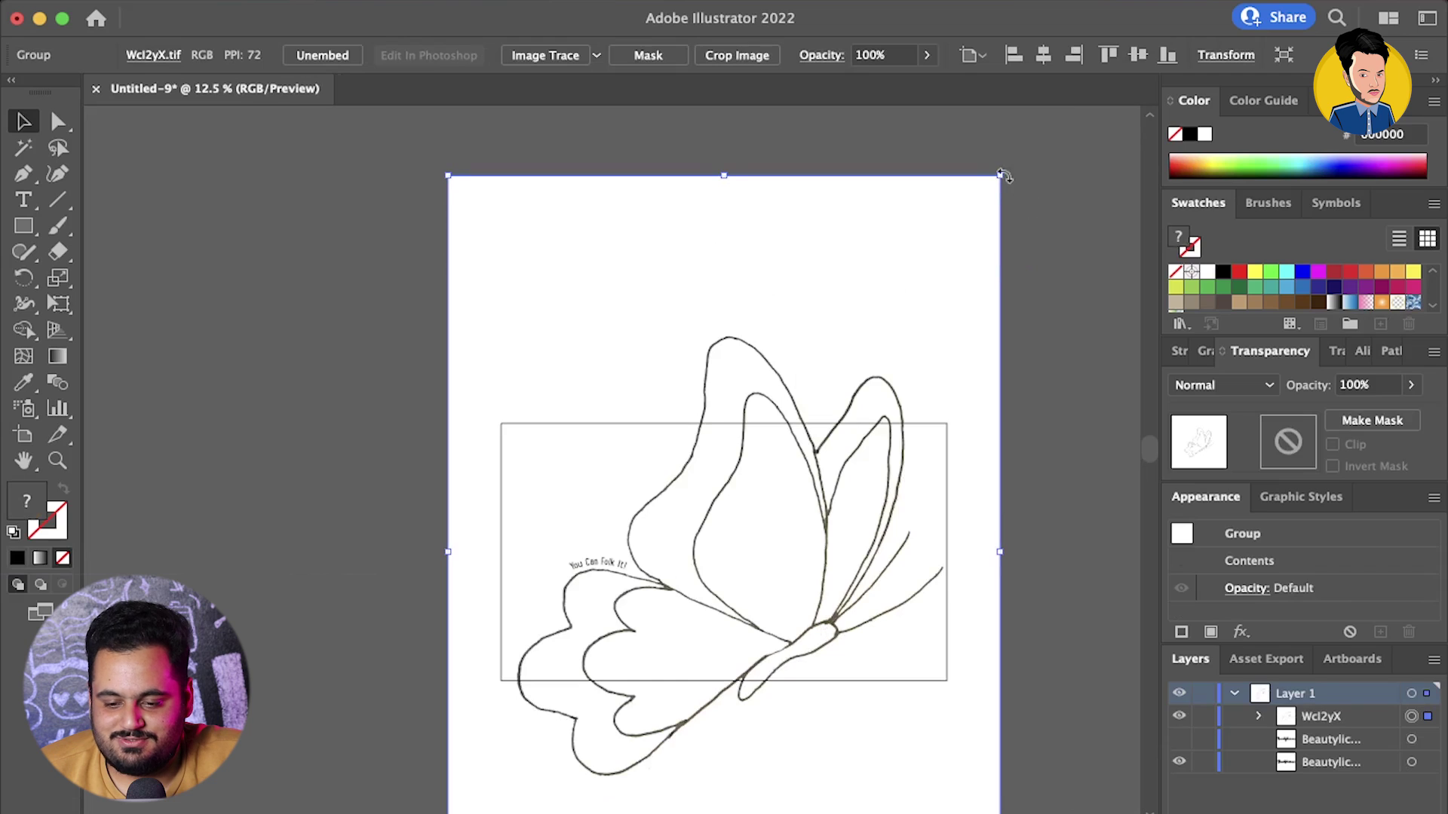
left_click_drag(1004, 176, 764, 539)
scroll(764, 539, "up", 5)
key("p")
Trace the left upper and lower wing outlines with red-stroked Pen paths
left_click(802, 630)
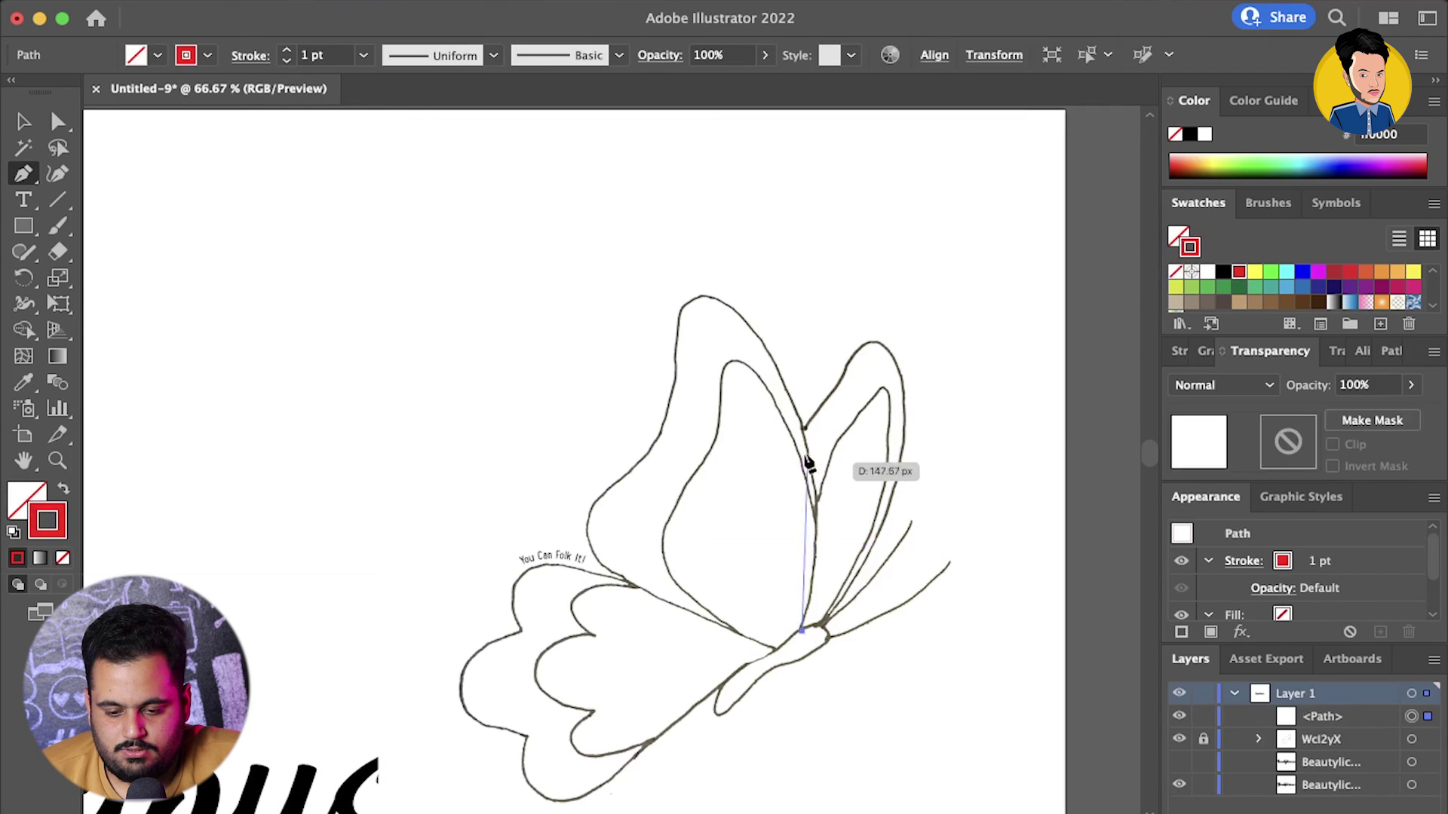
left_click_drag(685, 302, 689, 307)
mouse_move(653, 445)
left_mouse_down()
mouse_move(598, 510)
mouse_move(752, 668)
left_mouse_up()
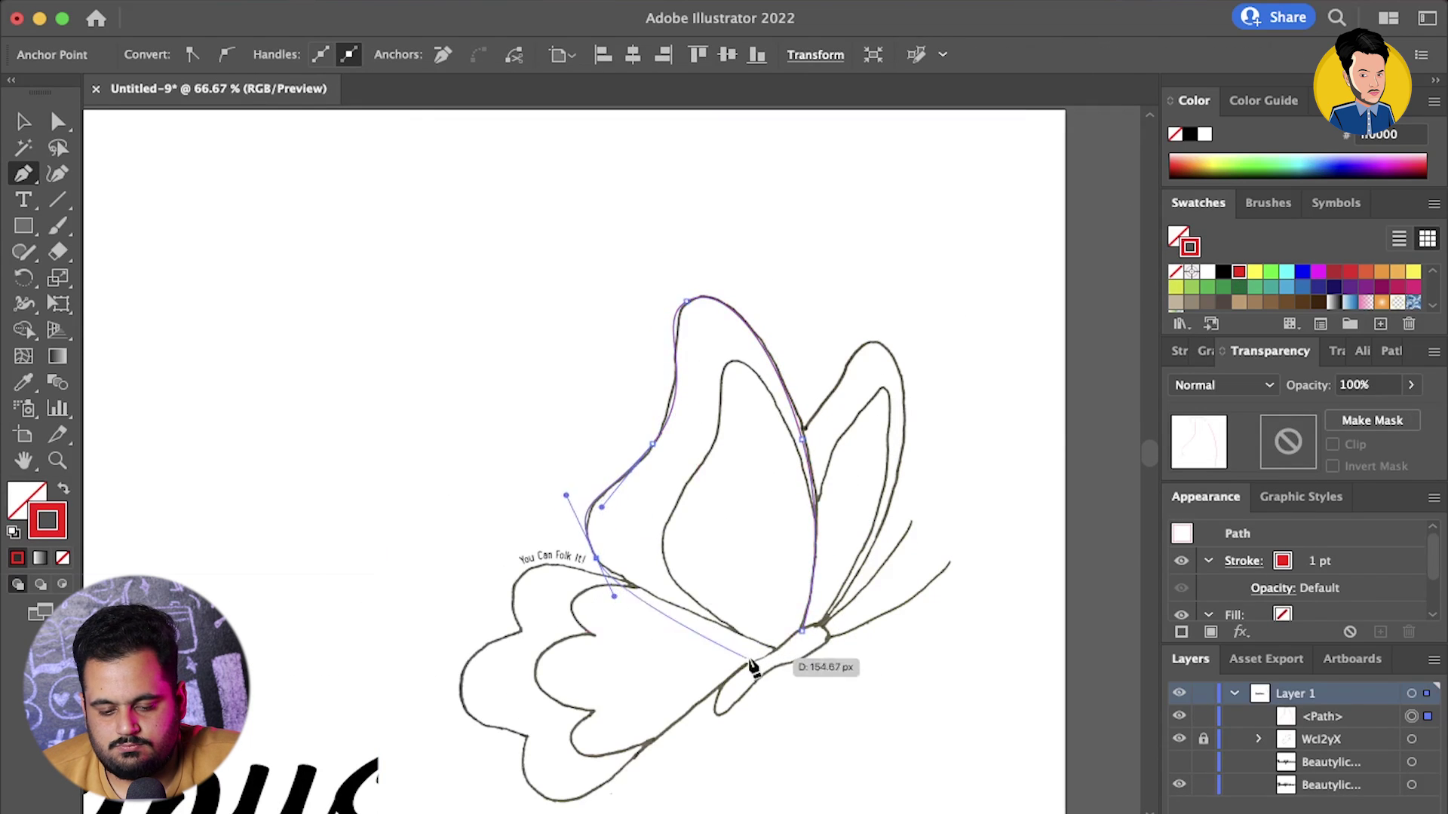
left_click(802, 630)
left_click(615, 579)
left_click(533, 567)
left_click_drag(451, 688, 443, 749)
scroll(443, 749, "down", 3)
left_click_drag(528, 617, 532, 732)
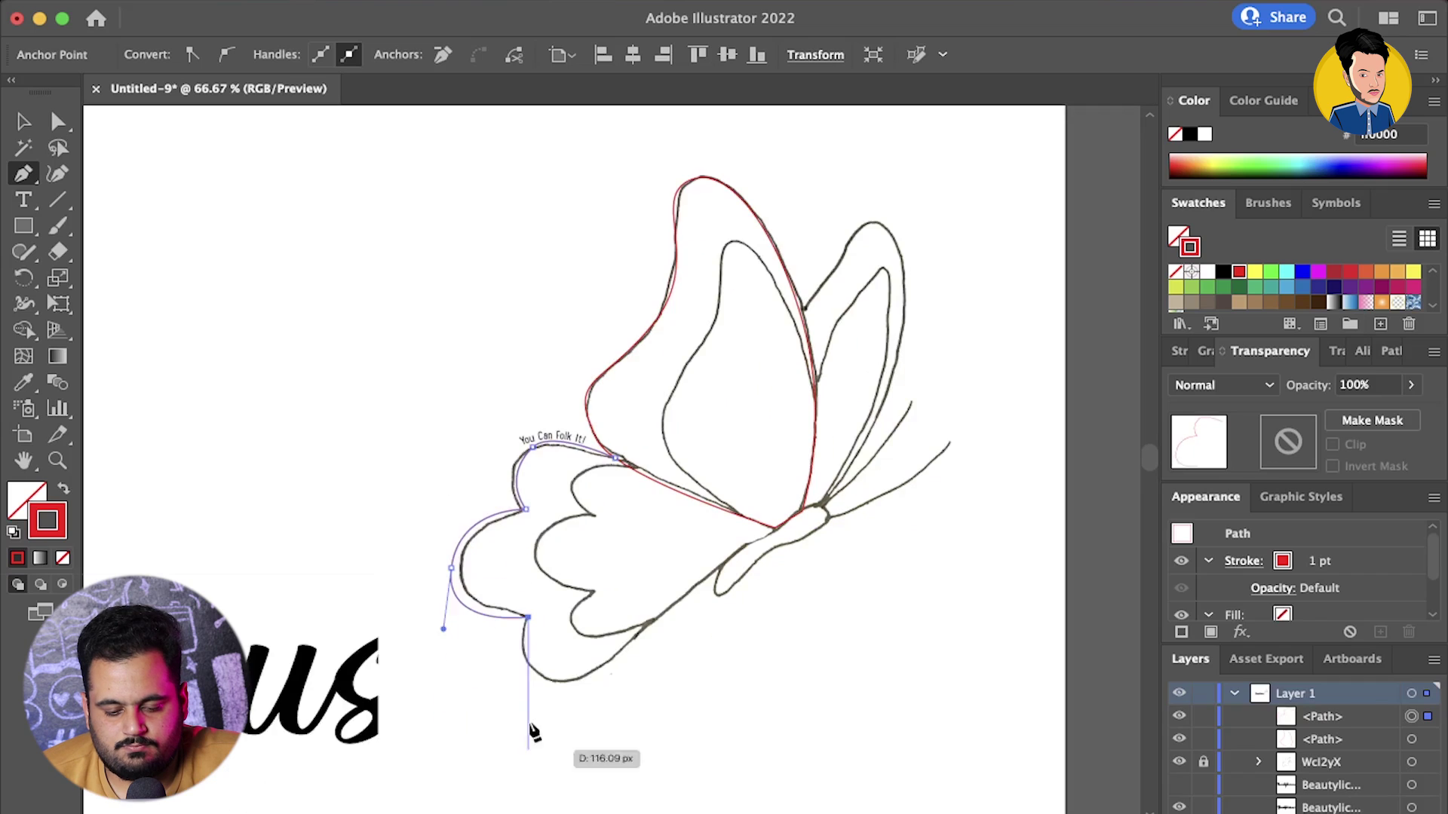
left_click(653, 621)
left_click(777, 520)
key("ctrl+shift+a")
Trace the right wing and the butterfly body with a red Pen path
left_click(844, 249)
left_click_drag(878, 219, 895, 218)
left_click_drag(908, 236, 921, 260)
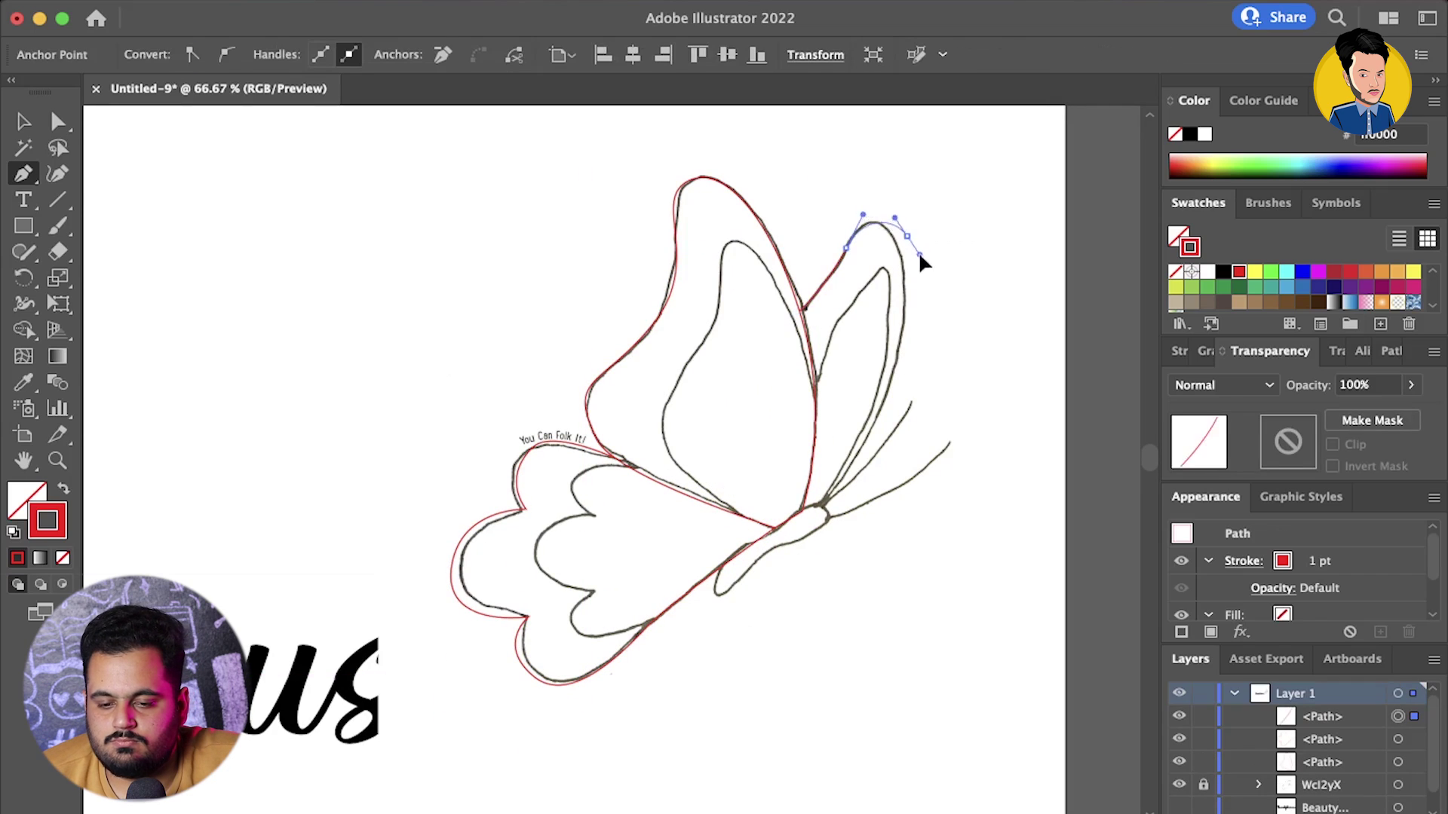
left_click_drag(825, 515, 788, 539)
scroll(800, 551, "up", 3)
left_click_drag(589, 649, 550, 695)
left_click(835, 507)
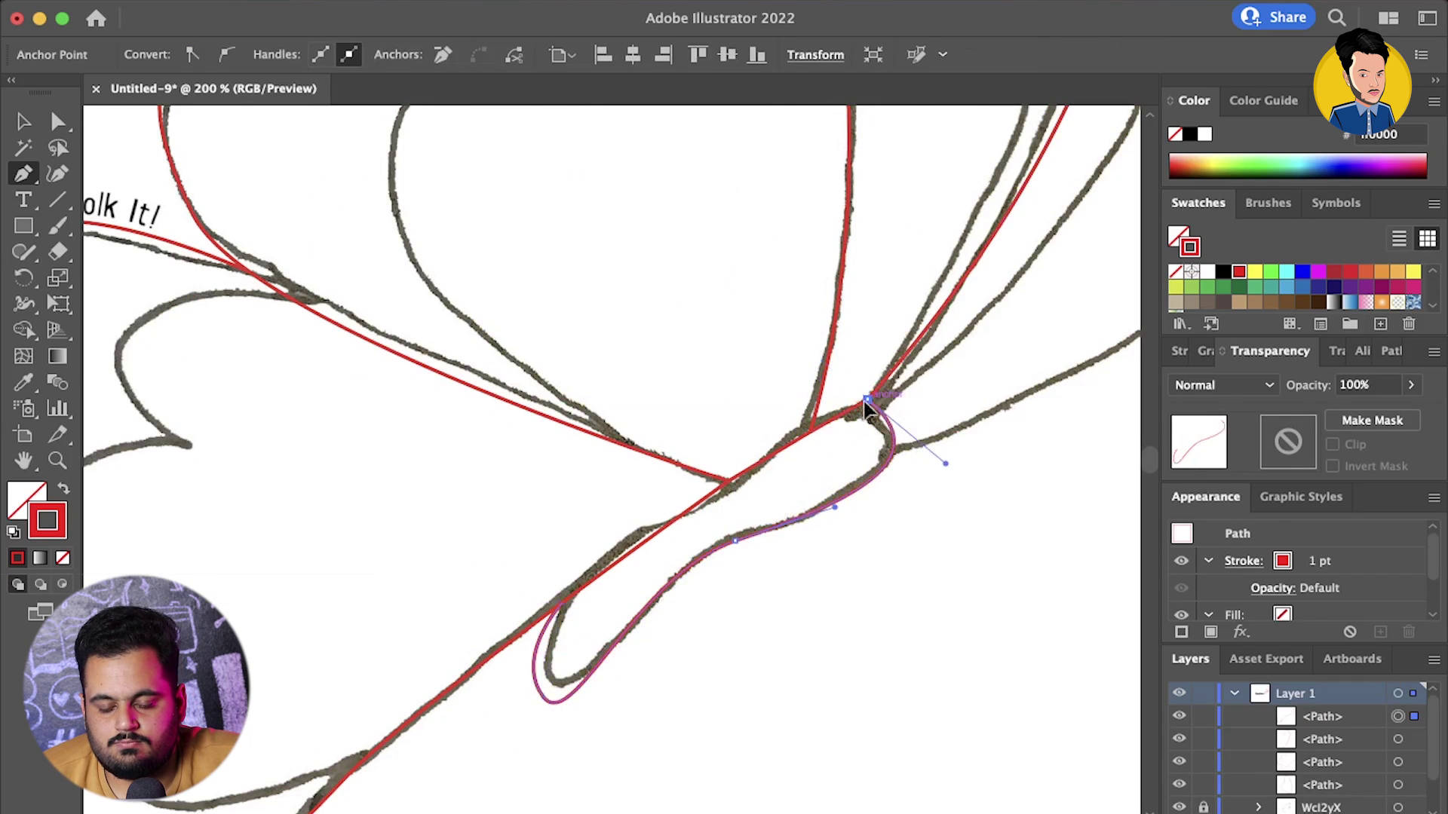
scroll(866, 407, "down", 2)
Trace the inner edges of the left wing and the upper wing
left_click(631, 364)
left_click_drag(512, 373, 482, 422)
left_click_drag(560, 476, 611, 495)
left_click_drag(423, 549, 405, 645)
left_click(559, 644)
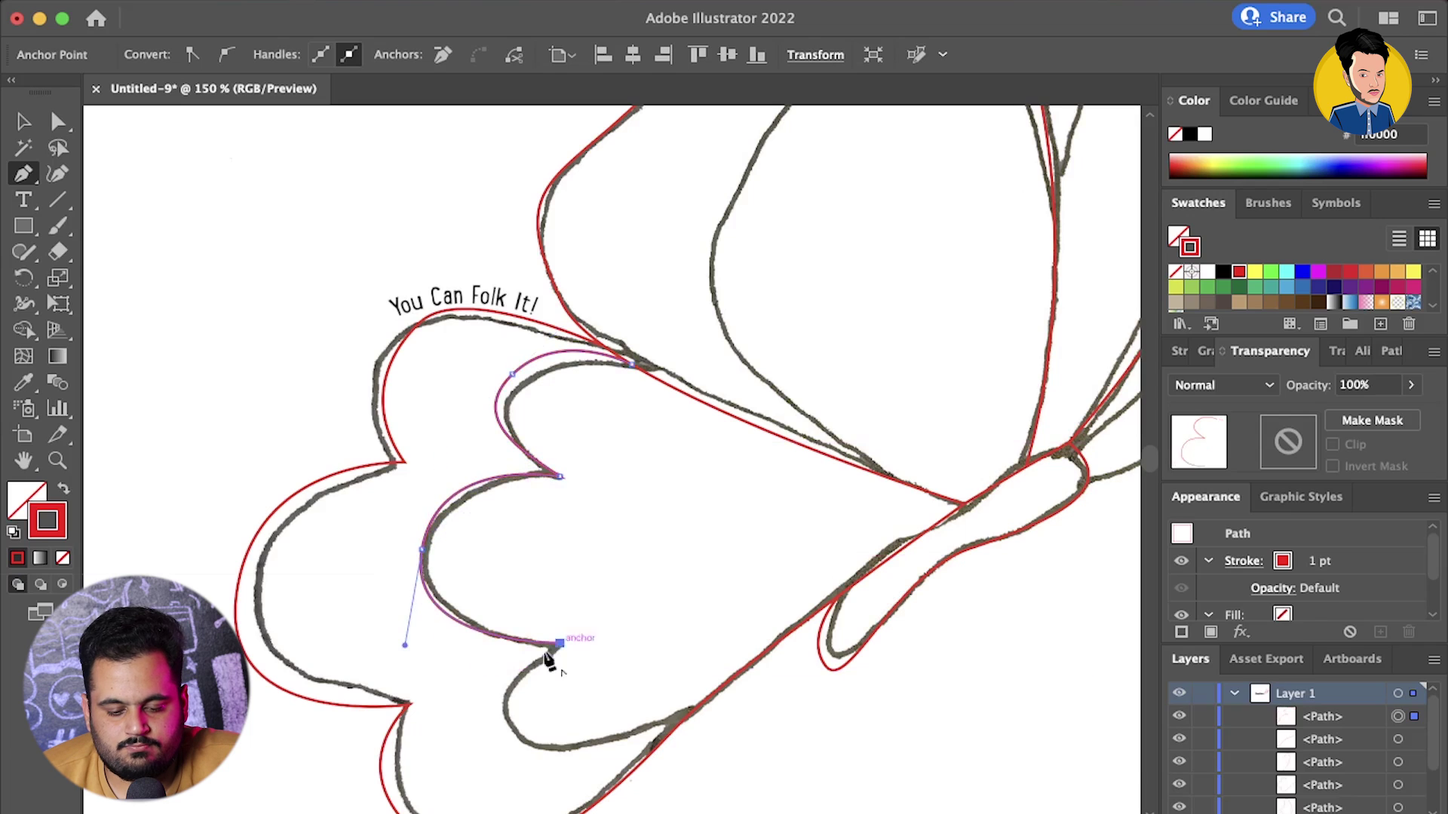
key("ctrl+shift+a")
scroll(898, 483, "up", 5)
left_click(714, 626)
scroll(801, 333, "up", 2)
left_click_drag(842, 304, 869, 262)
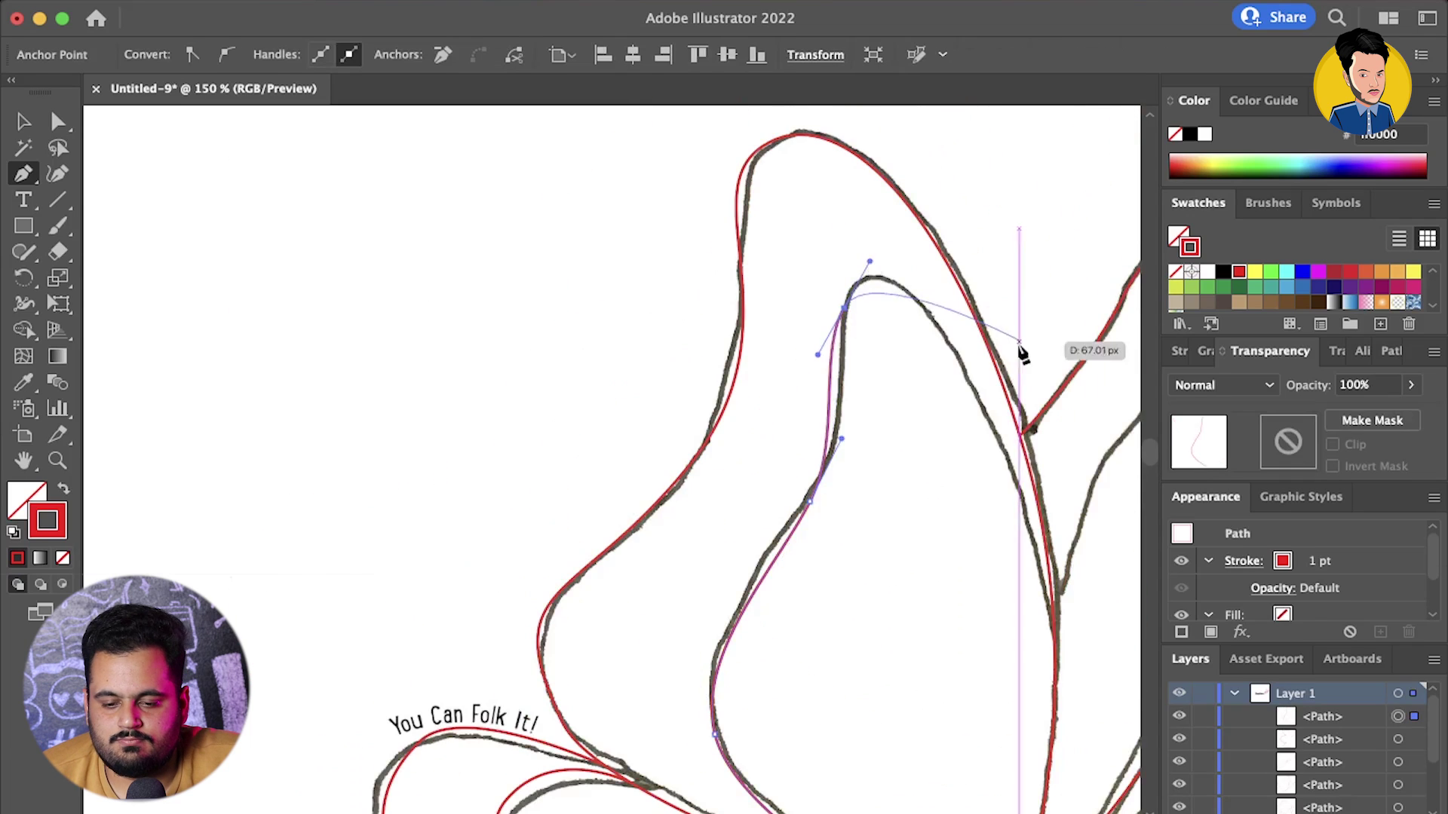
left_click(1021, 352)
key("ctrl+shift+a")
Add the upper right wing line and the curved antenna path
left_click(726, 623)
scroll(830, 452, "down", 3)
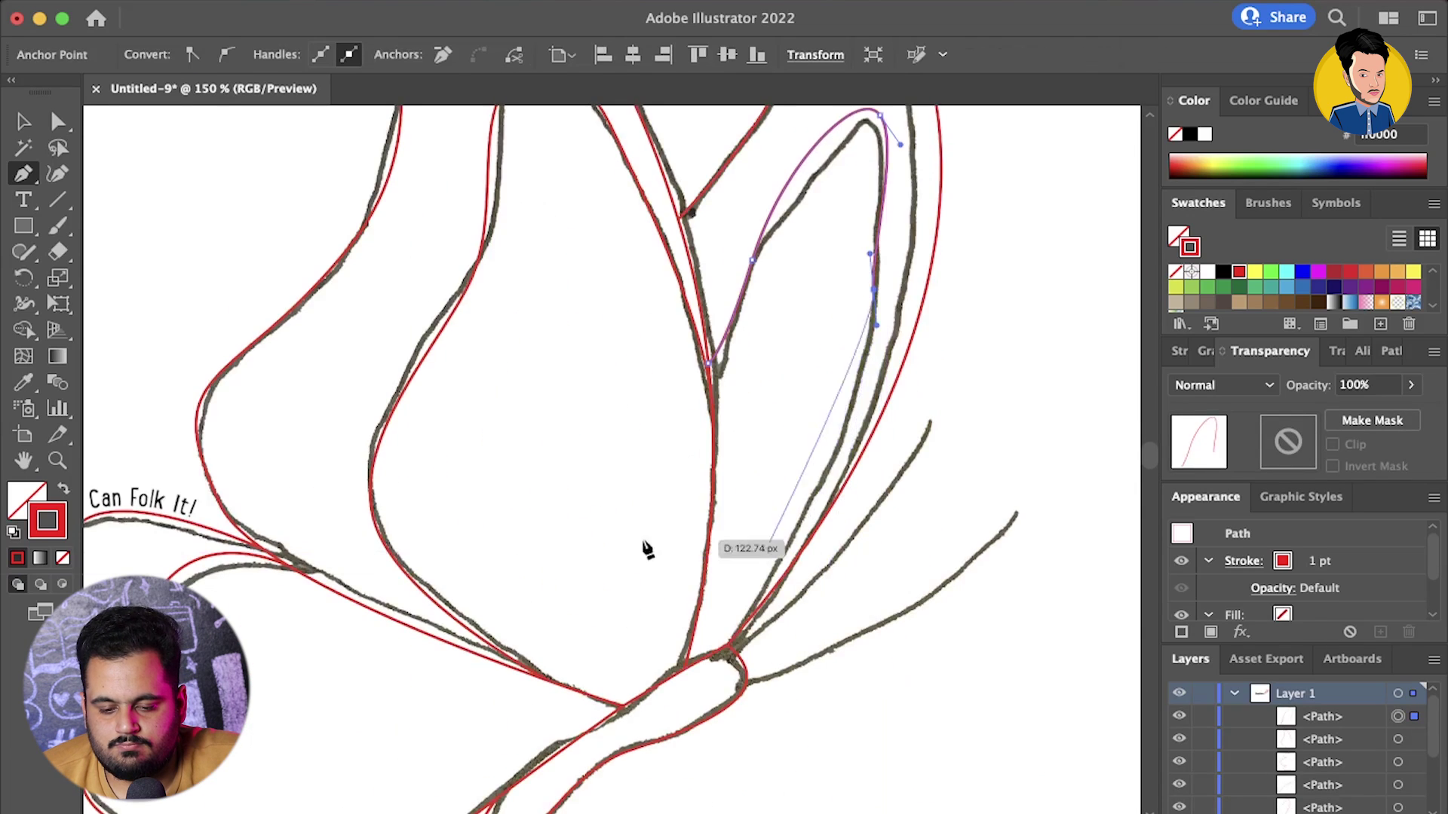
left_click(728, 649)
key("ctrl+shift+a")
left_click(739, 668)
left_click_drag(928, 399, 937, 404)
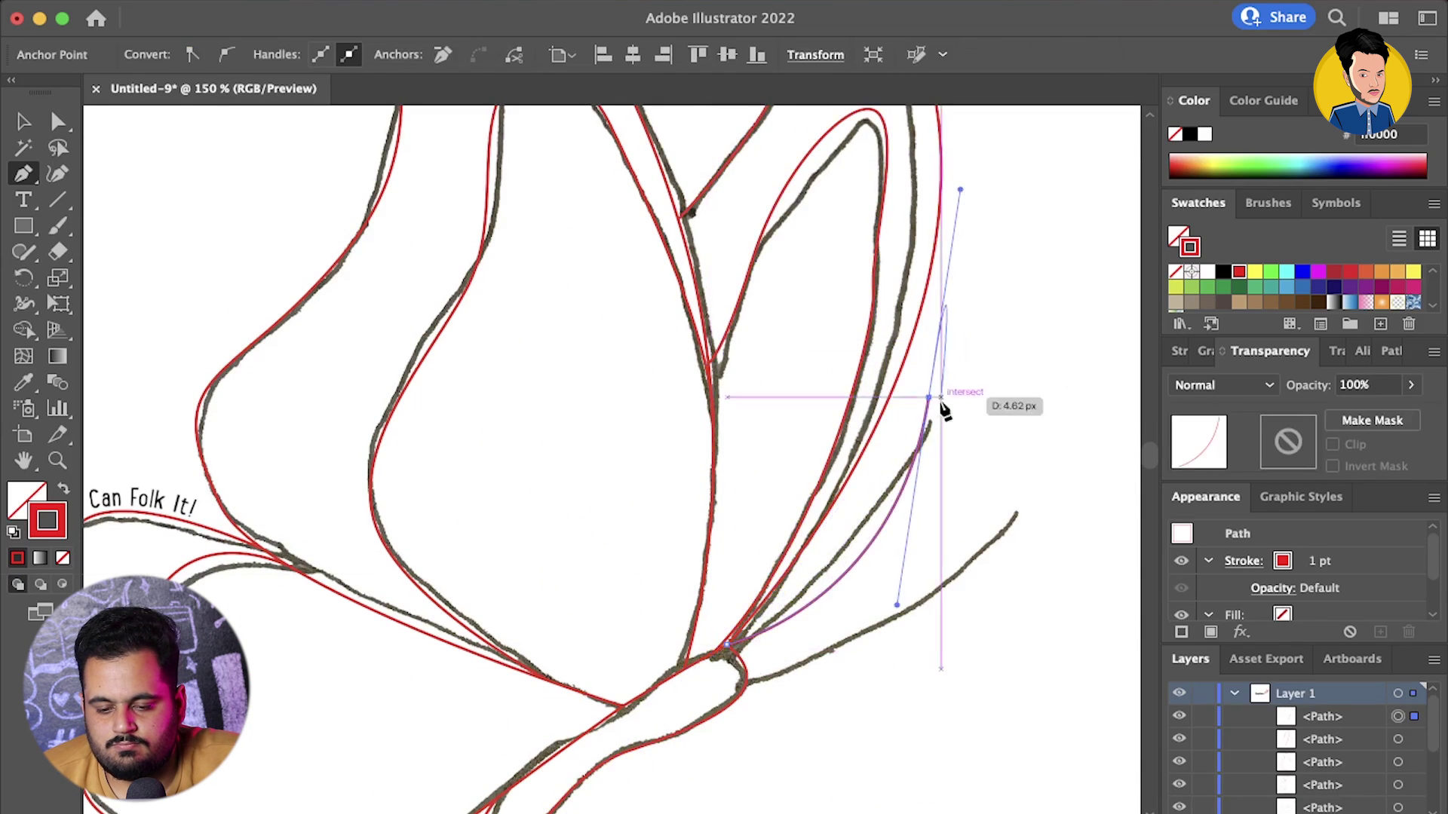
left_click(1018, 520)
Select all traced paths for building shapes, then clear the selection
key("ctrl+shift+a")
key("ctrl+0")
key("ctrl+a")
key("shift+m")
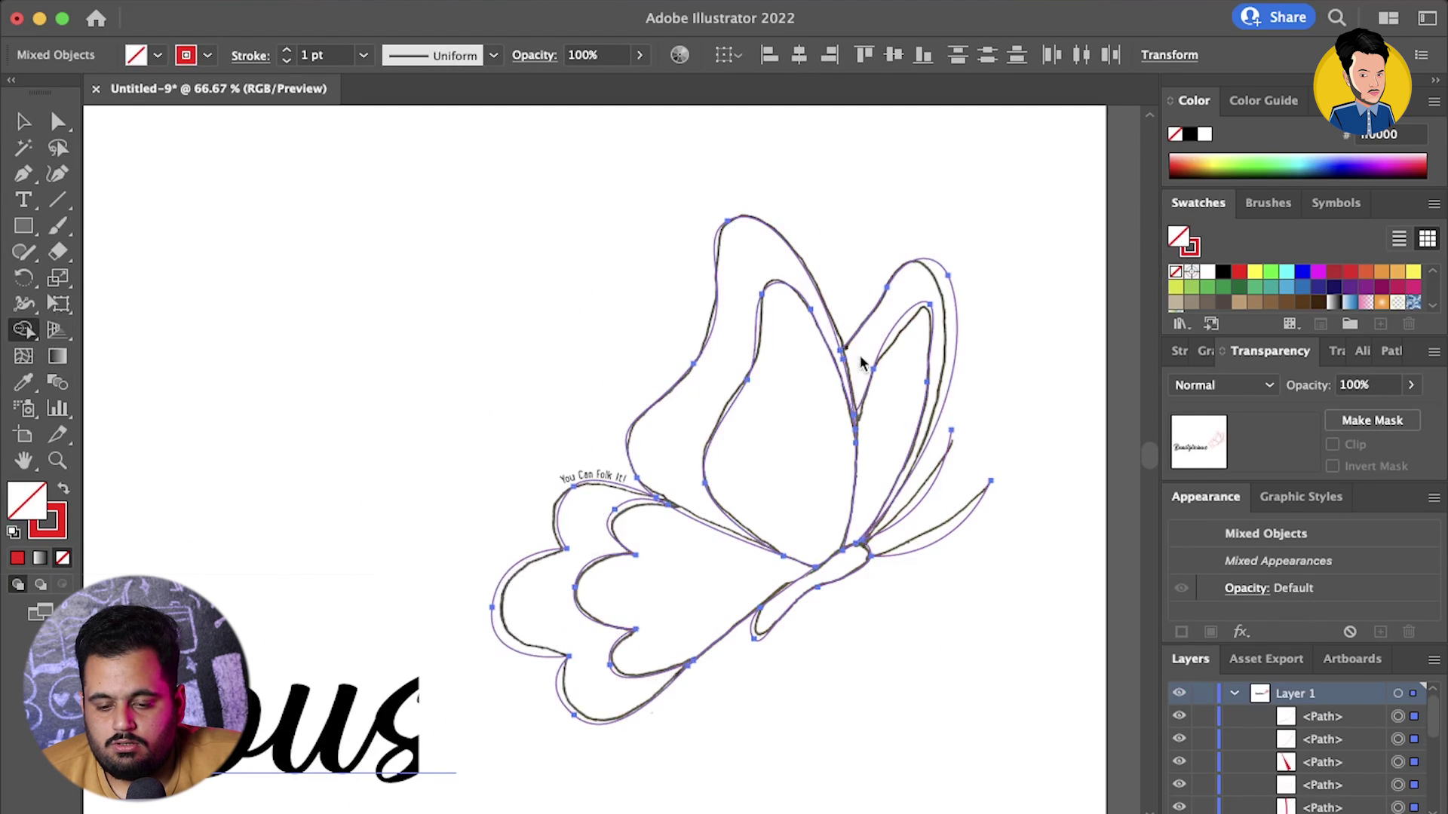
key("ctrl+shift+a")
Fill the left wing, upper-right wing and body shapes black
left_click(532, 438)
left_click(1223, 271)
left_click(897, 301)
left_click(1175, 273)
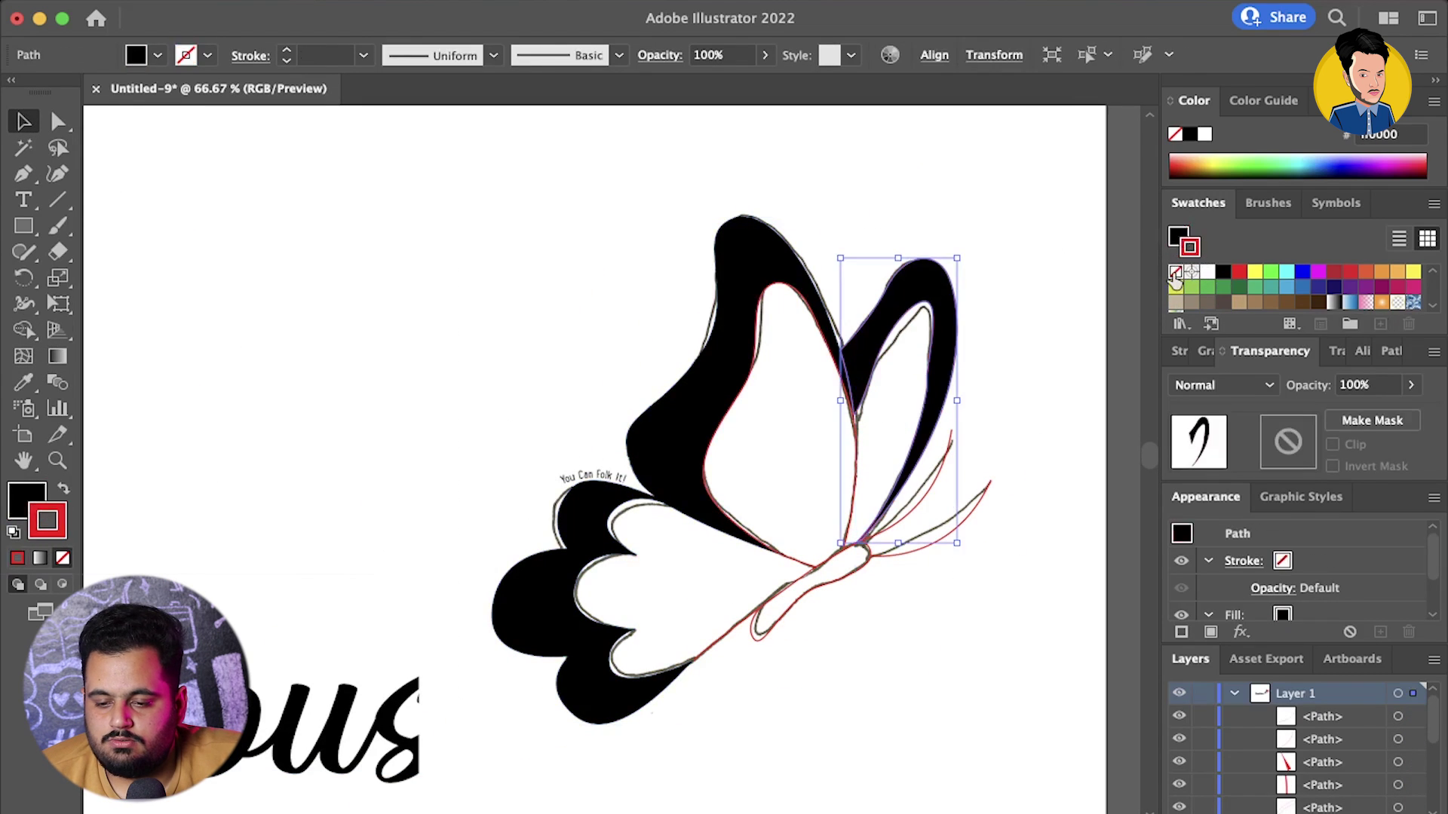
left_click(829, 581)
Give both antennae a 5 pt black stroke
left_click(947, 510)
left_click(324, 55)
type("5")
key("Return")
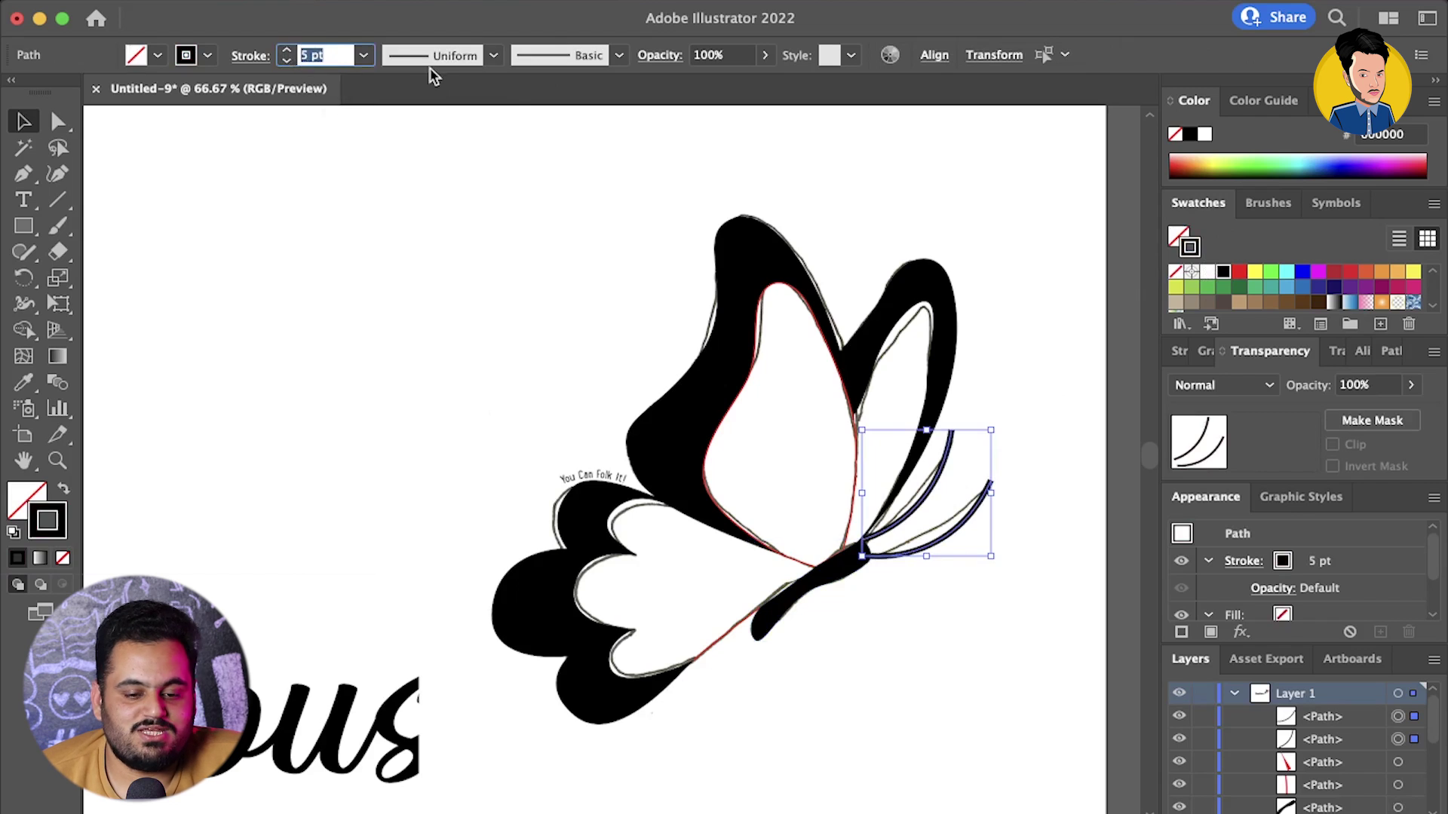
left_click(600, 405)
Turn the red inner wing line black, then group all butterfly paths
left_click(721, 422)
left_click(1223, 271)
key("ctrl+shift+a")
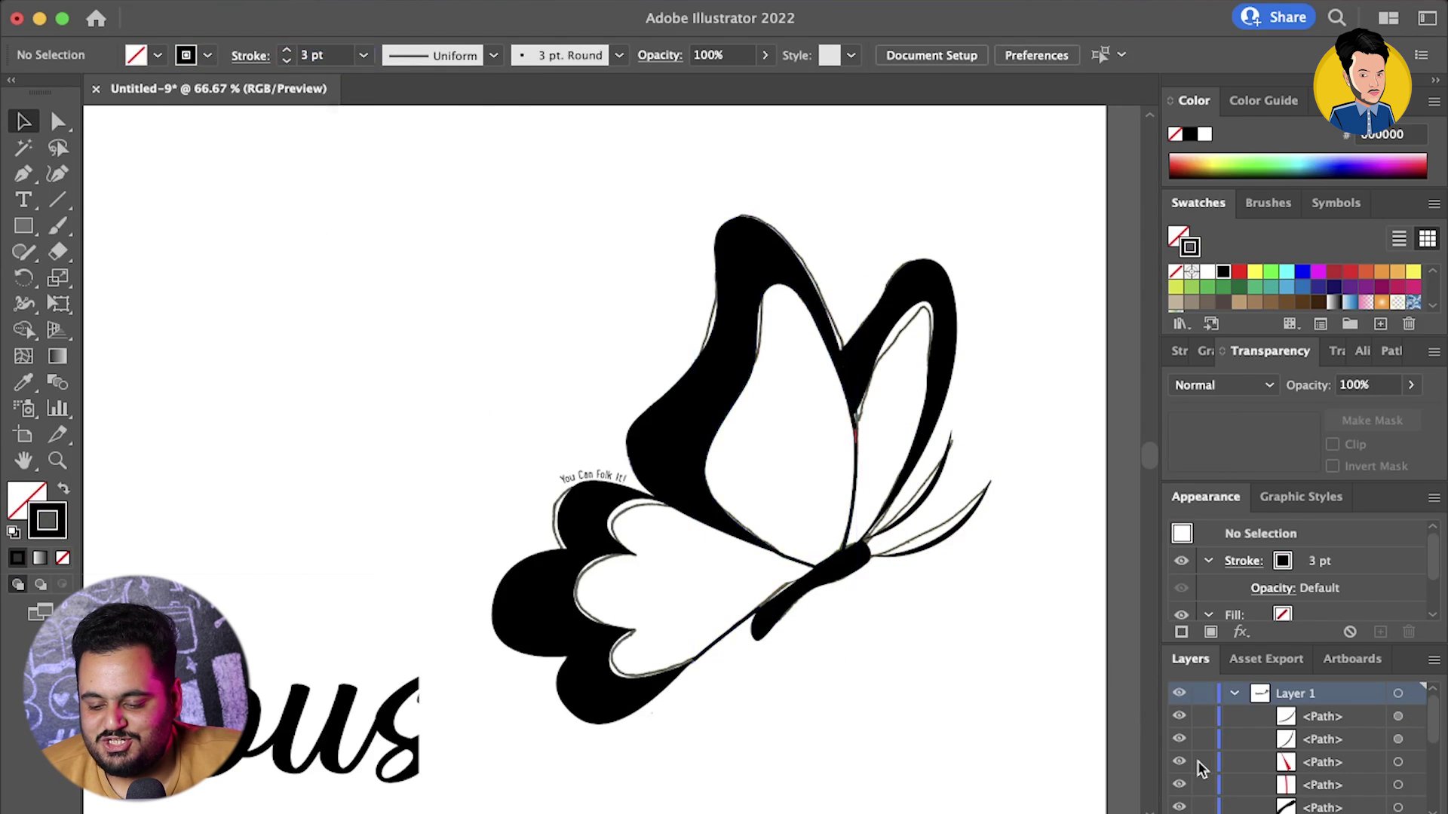
left_click_drag(1050, 647, 582, 409)
key("ctrl+g")
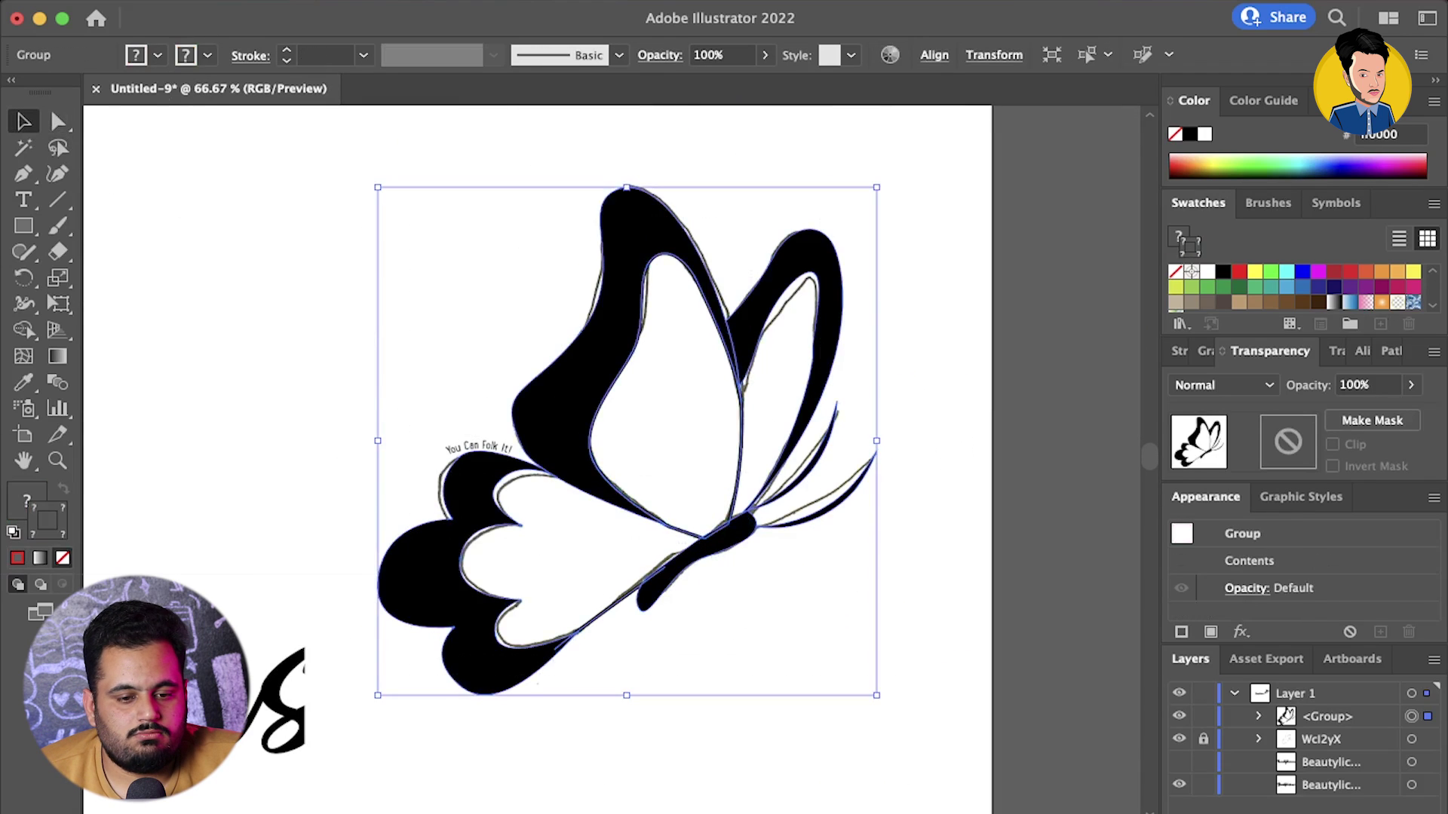
Expand the butterfly's fills and strokes and delete the reference sketch layer
left_click(358, 259)
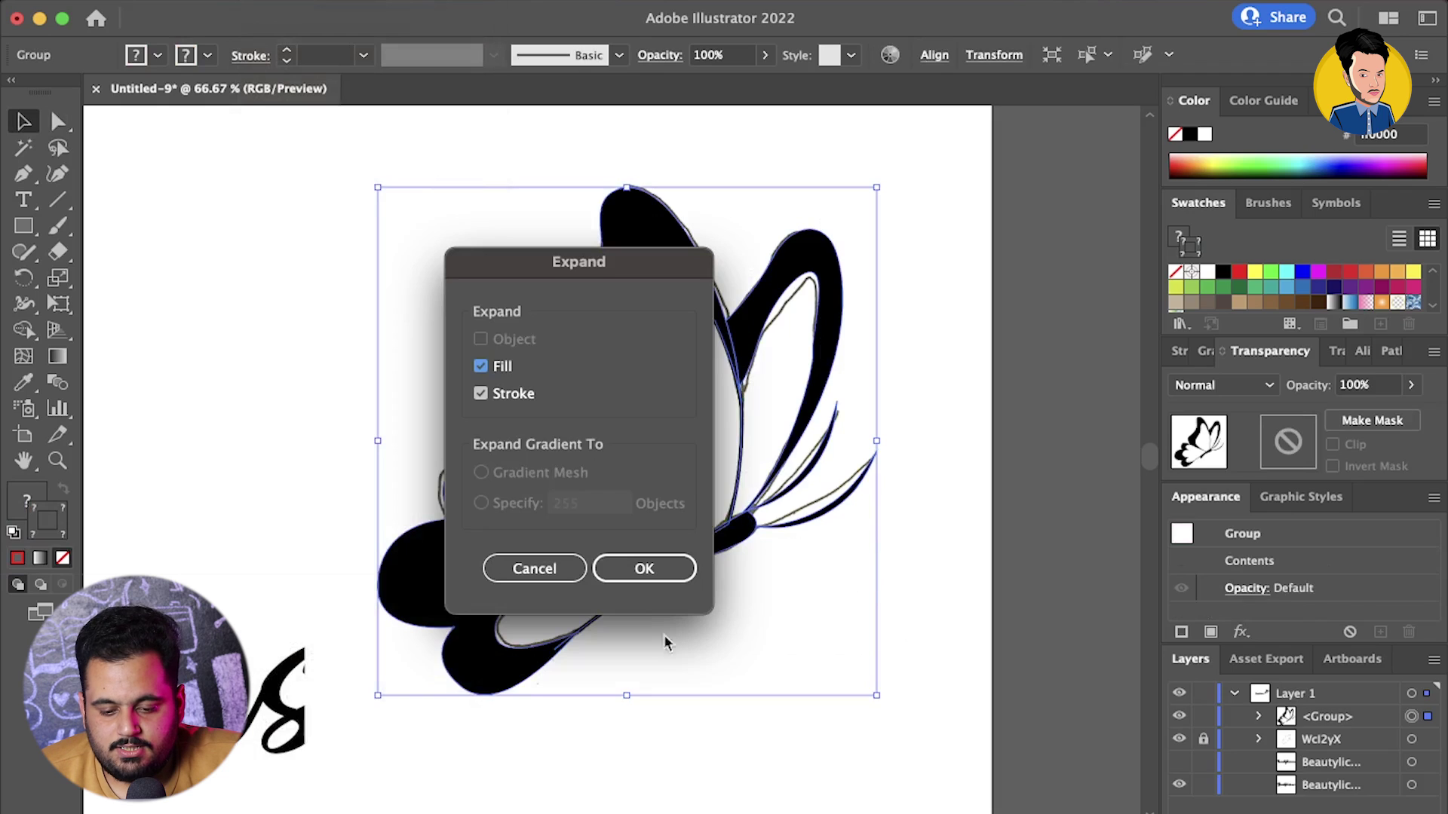
left_click(644, 585)
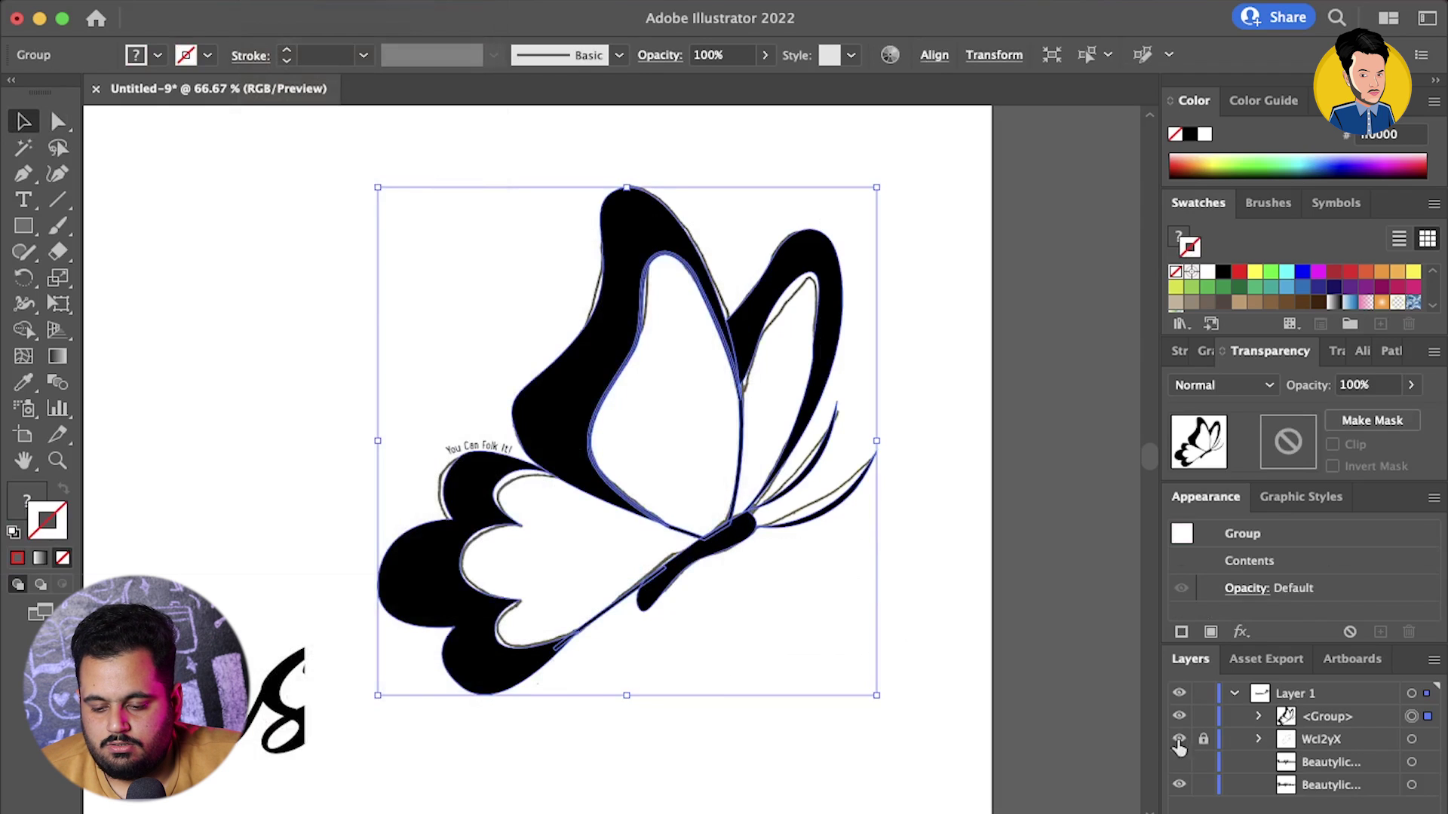
left_click(1179, 742)
key("Delete")
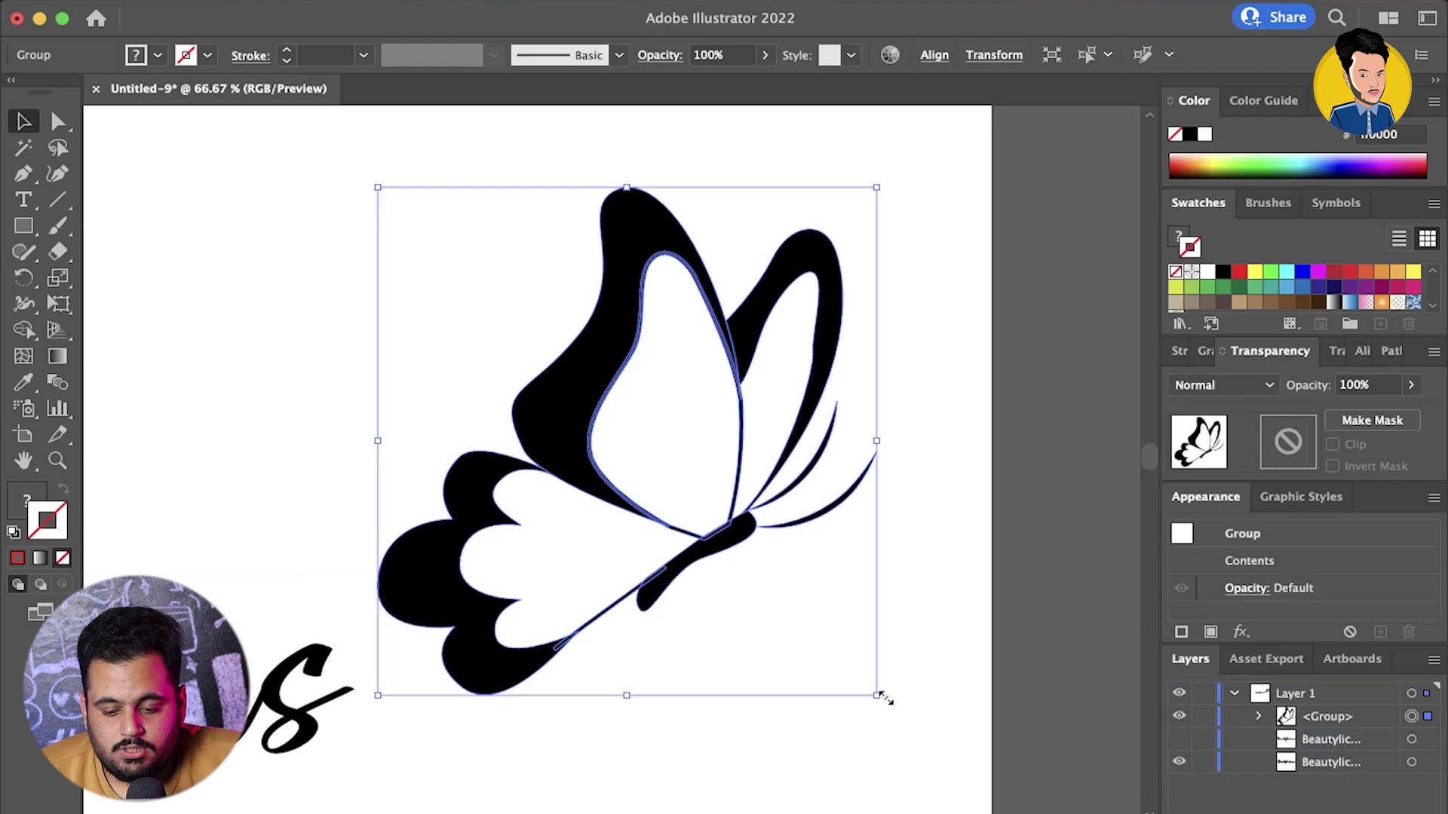
Shrink the butterfly, reflect it across the vertical axis, and shrink it further
left_click_drag(877, 694, 563, 376)
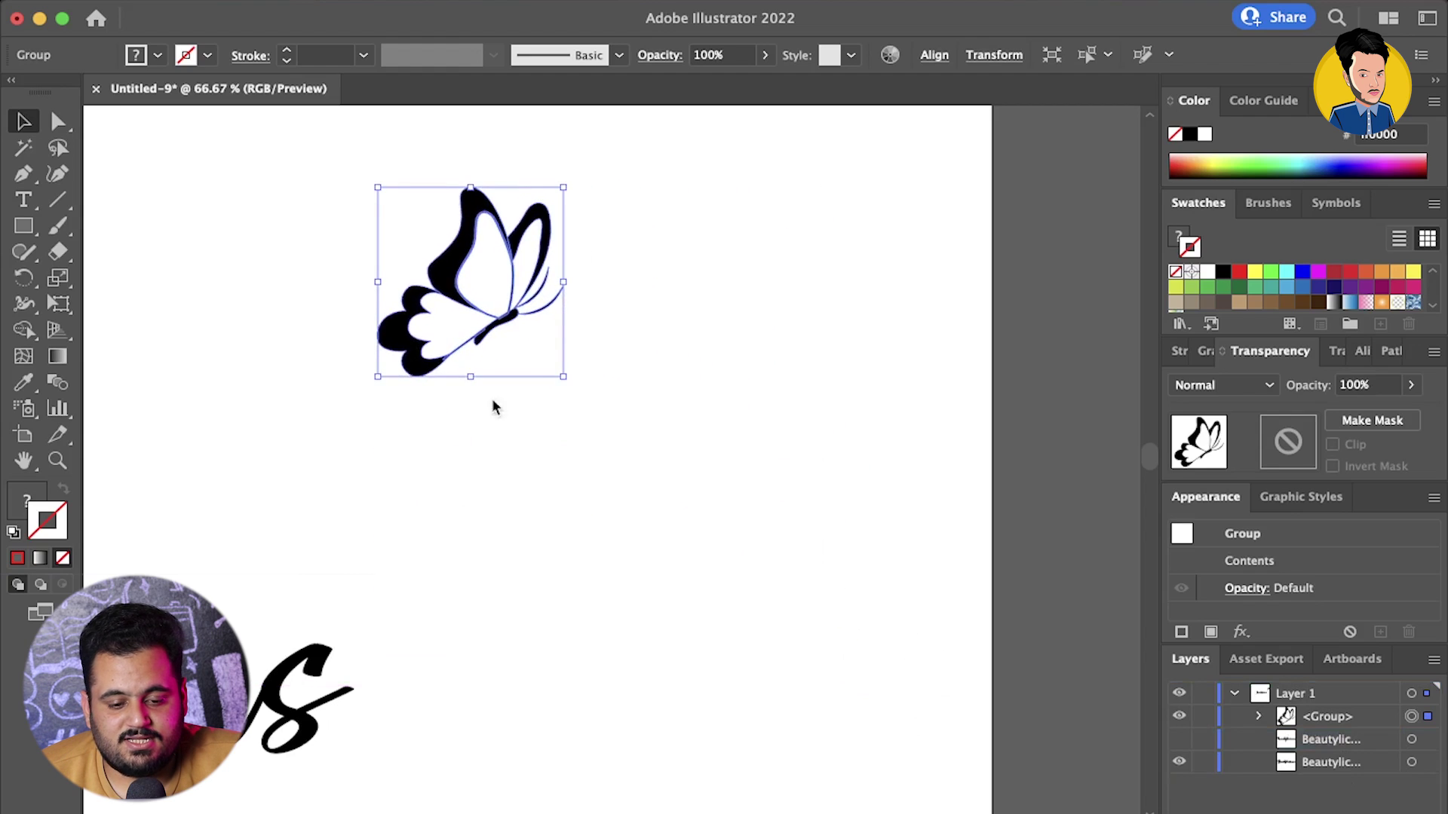
right_click(401, 346)
mouse_move(452, 616)
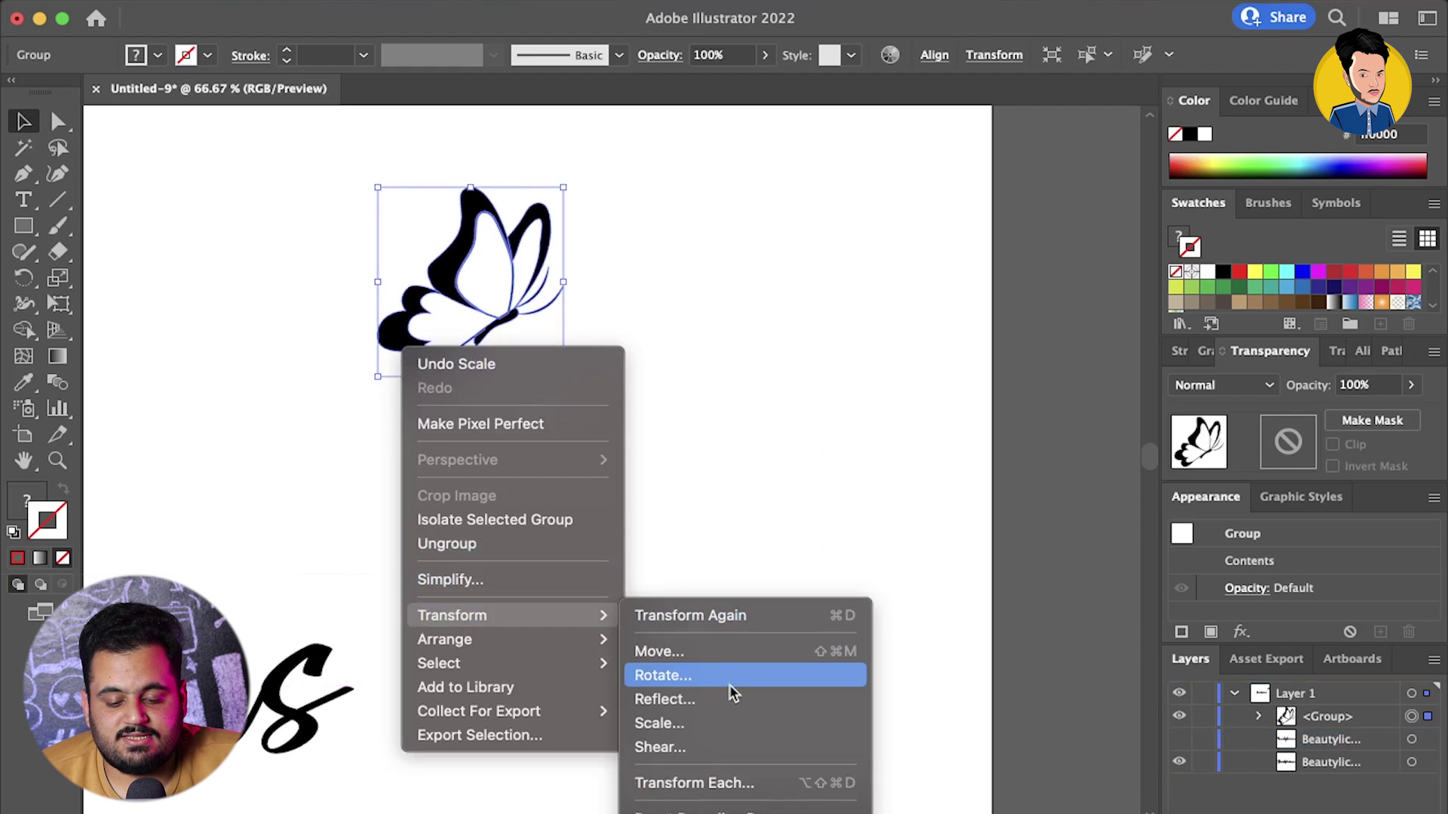
left_click(737, 695)
left_click(688, 588)
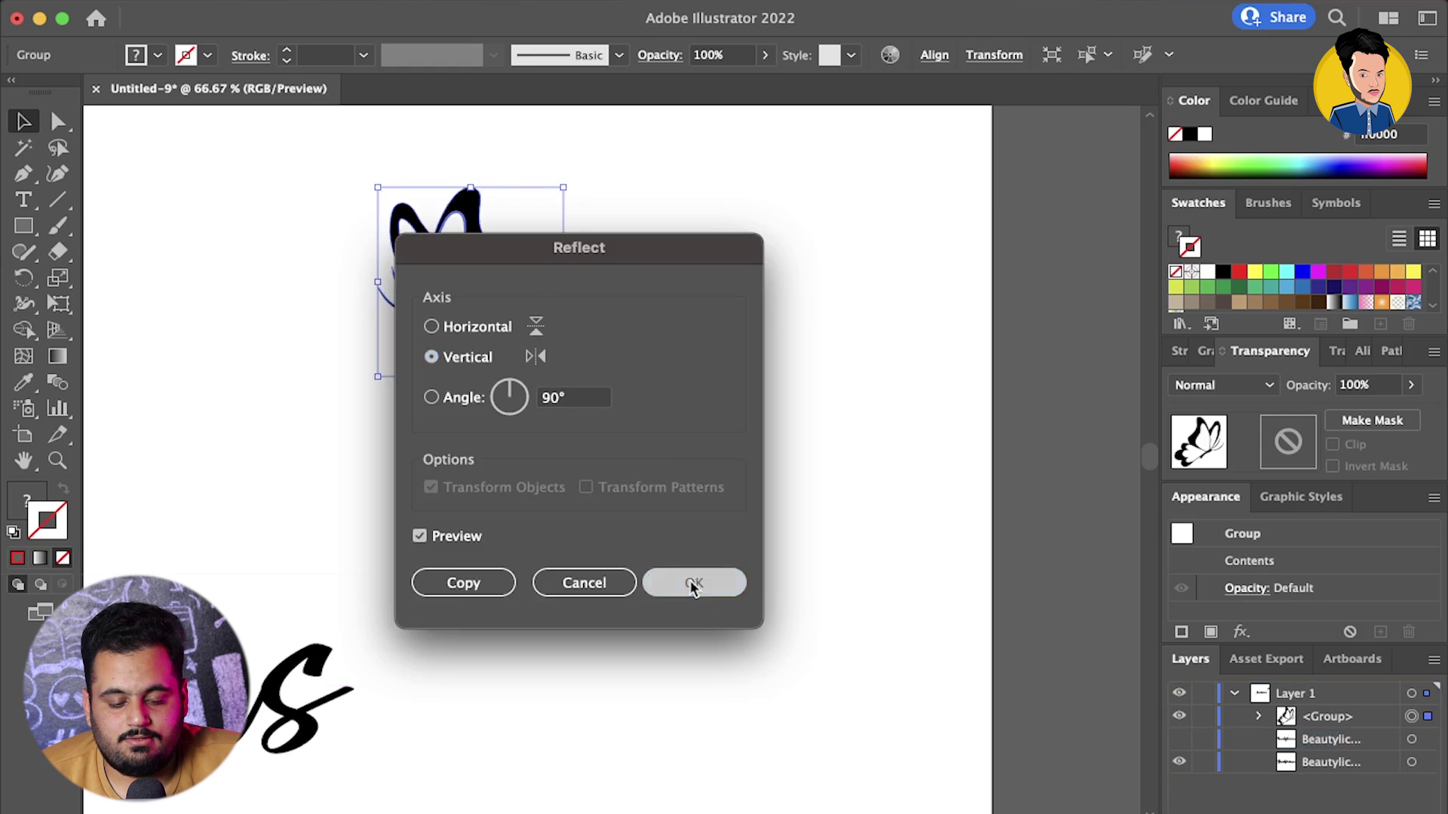
left_click_drag(558, 189, 463, 219)
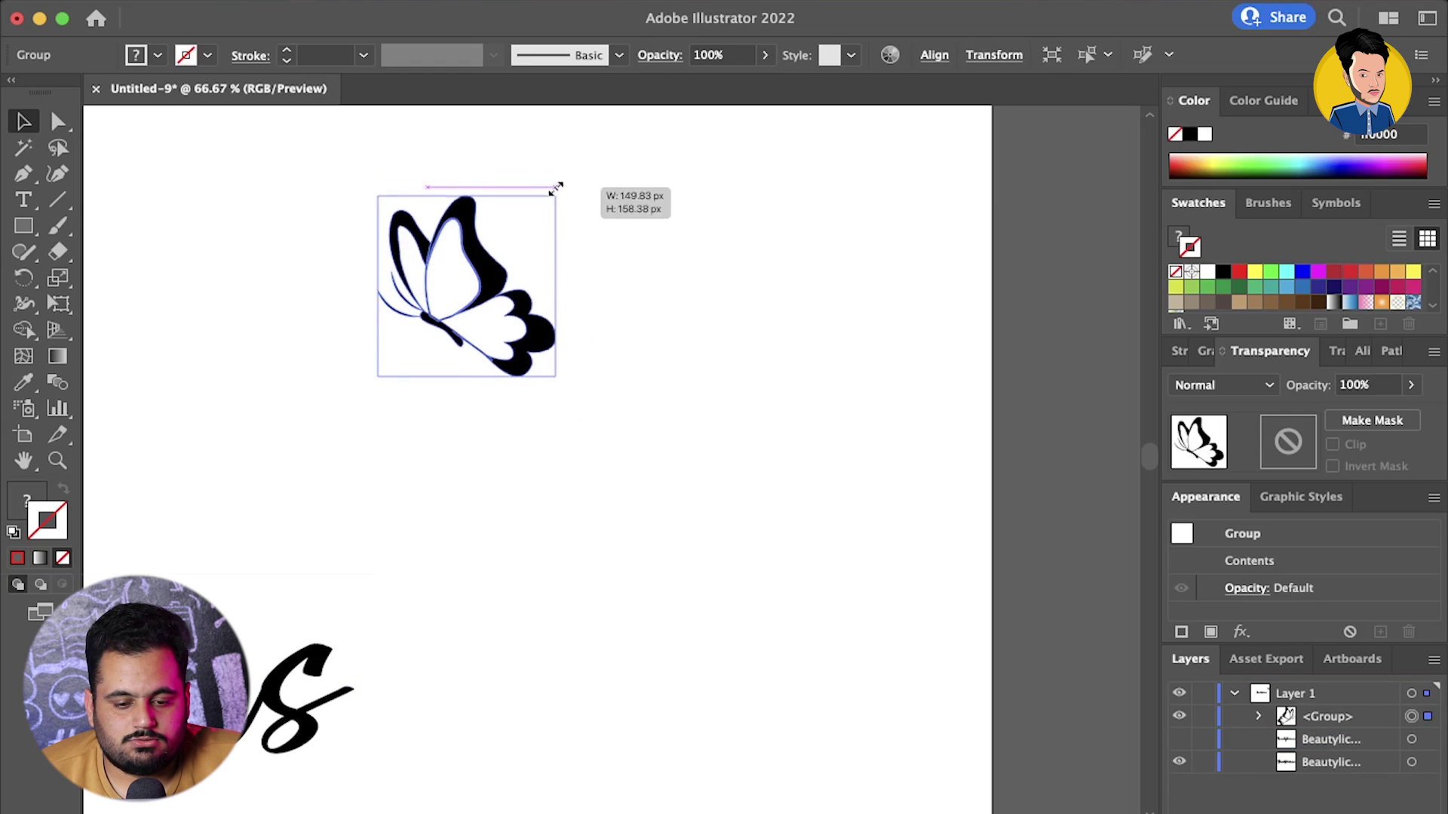
Place the butterfly above the end of the Beautylicious lettering
left_click(709, 331)
left_click_drag(451, 354, 331, 592)
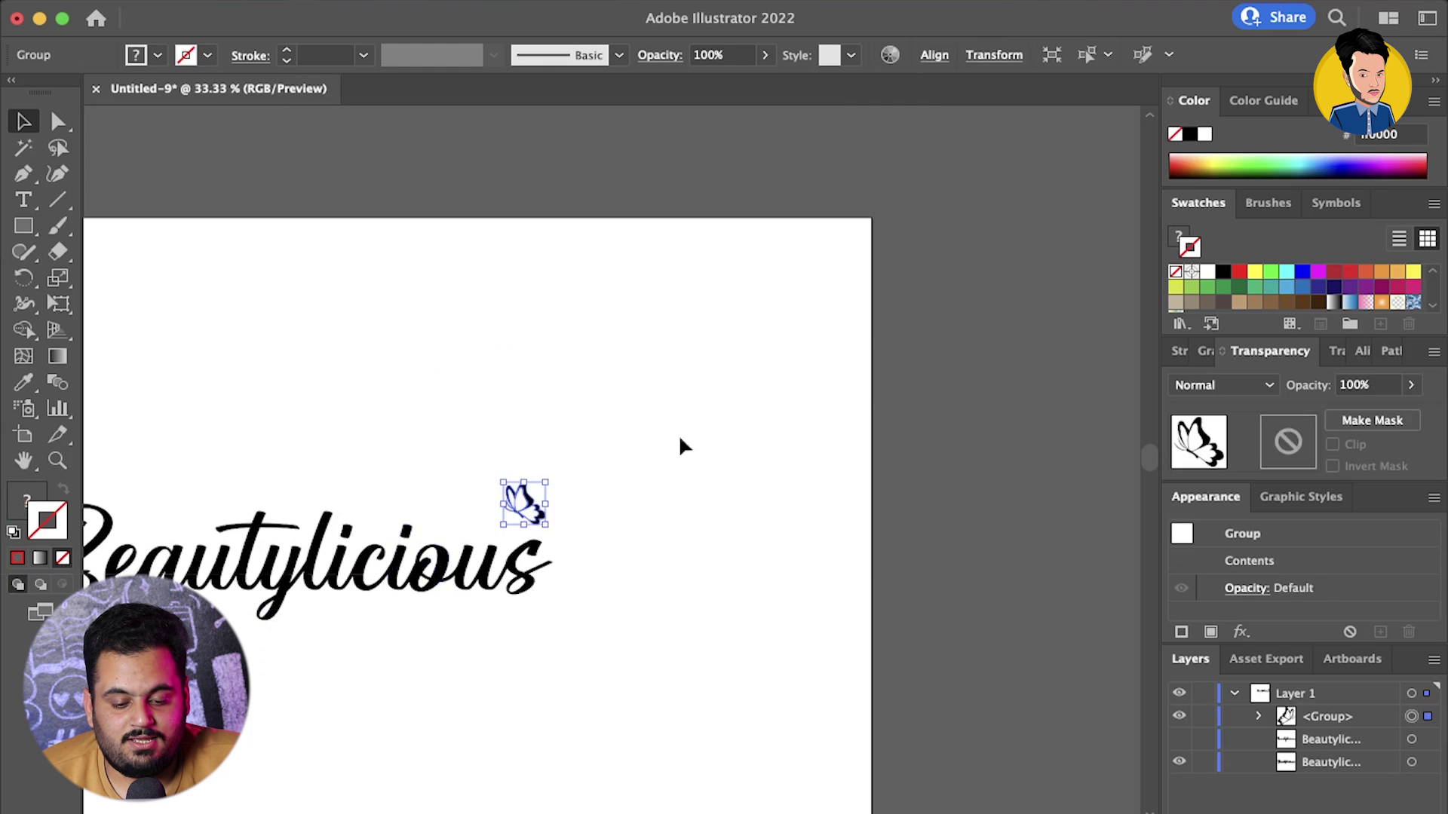
scroll(418, 510, "up", 3)
right_click(401, 581)
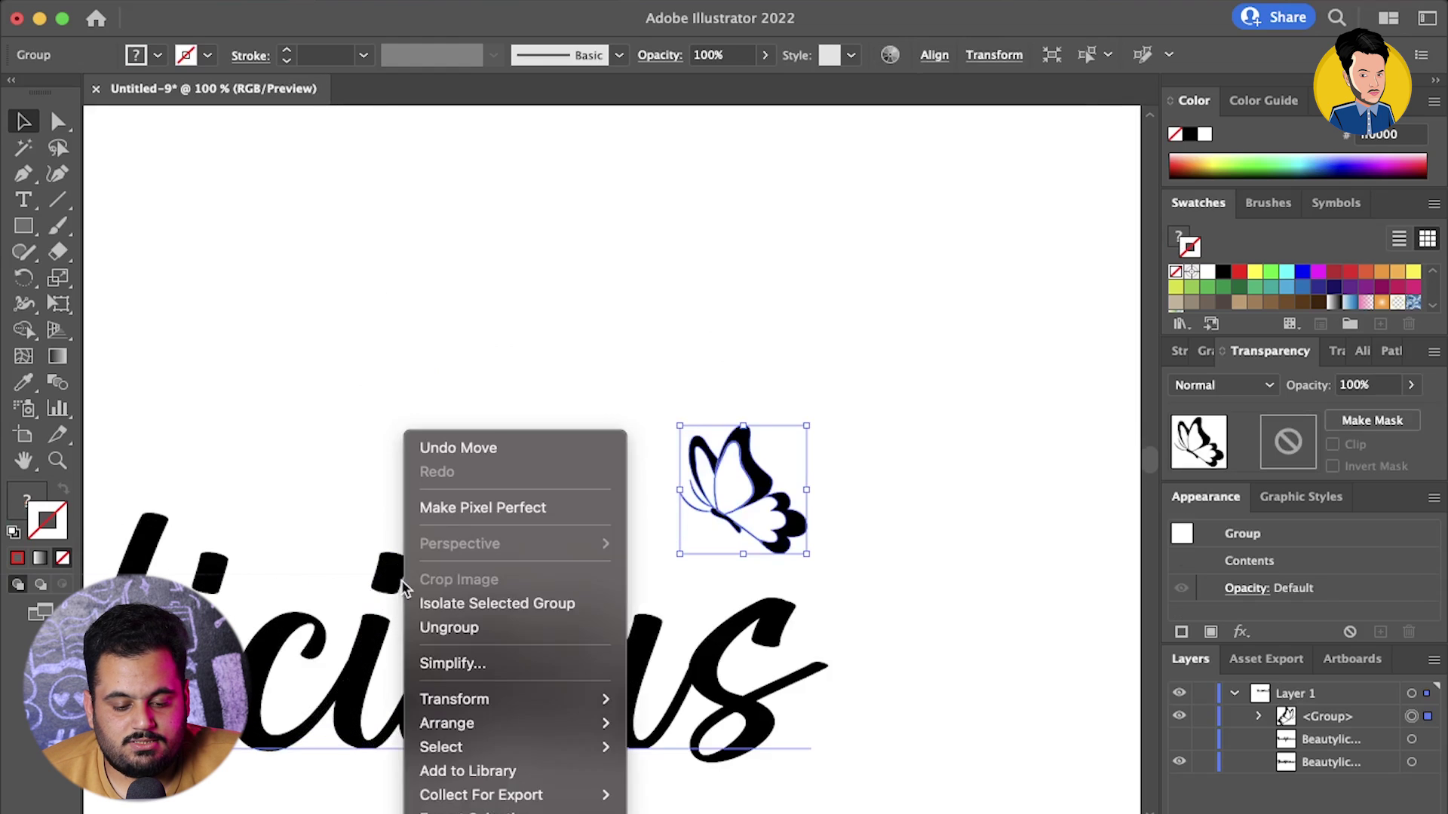
right_click(392, 626)
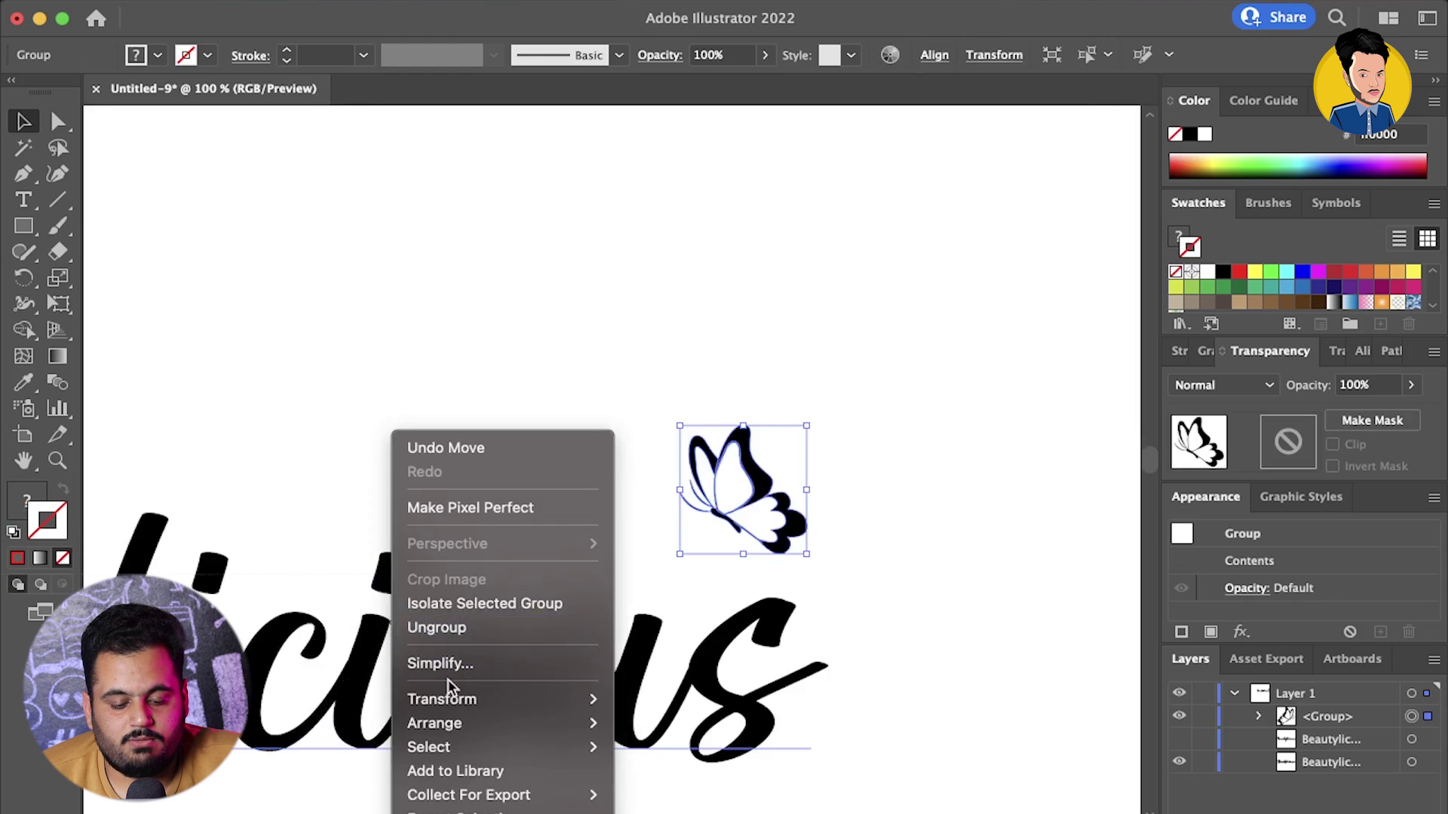
left_click(268, 2)
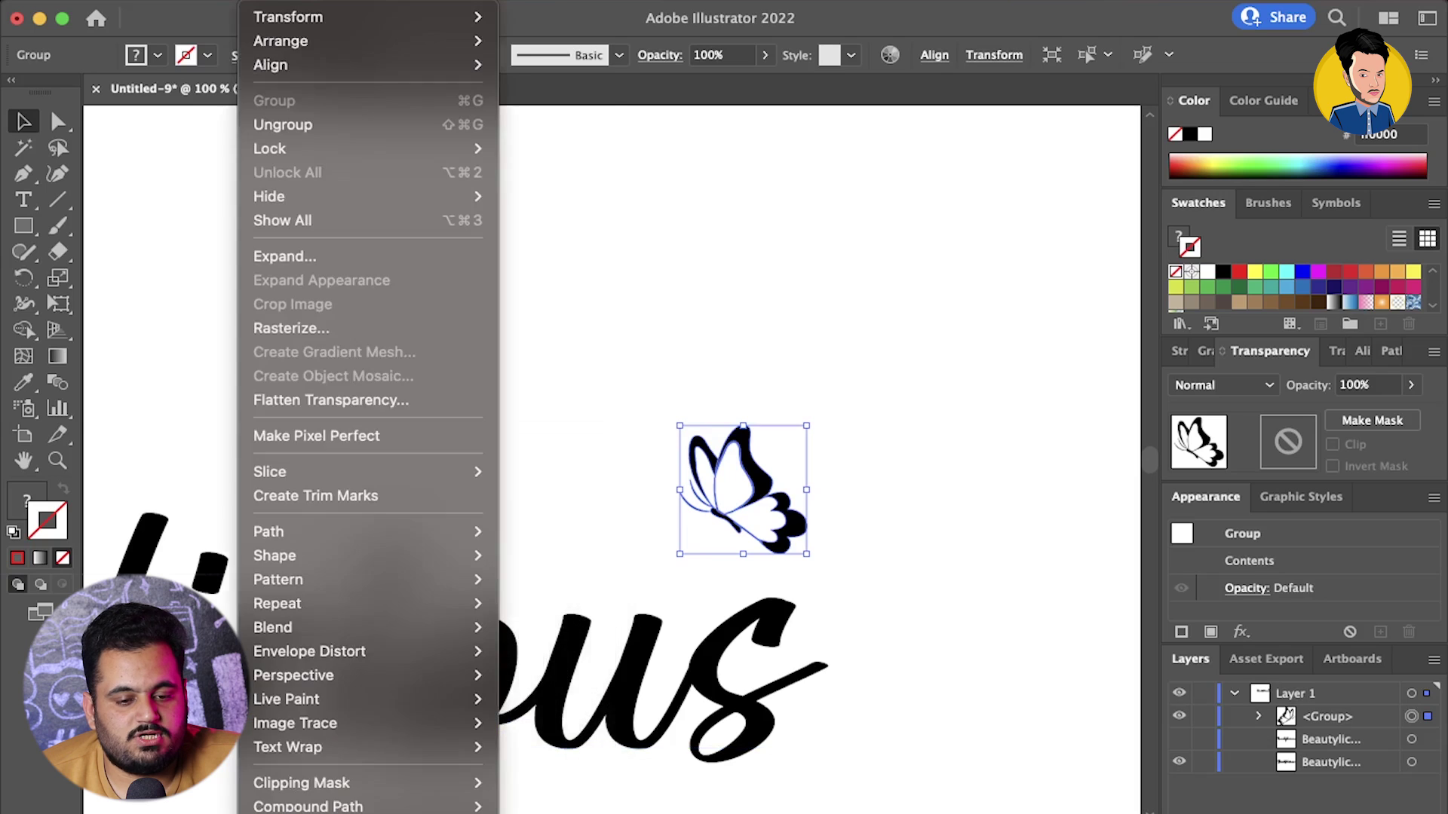
left_click(414, 255)
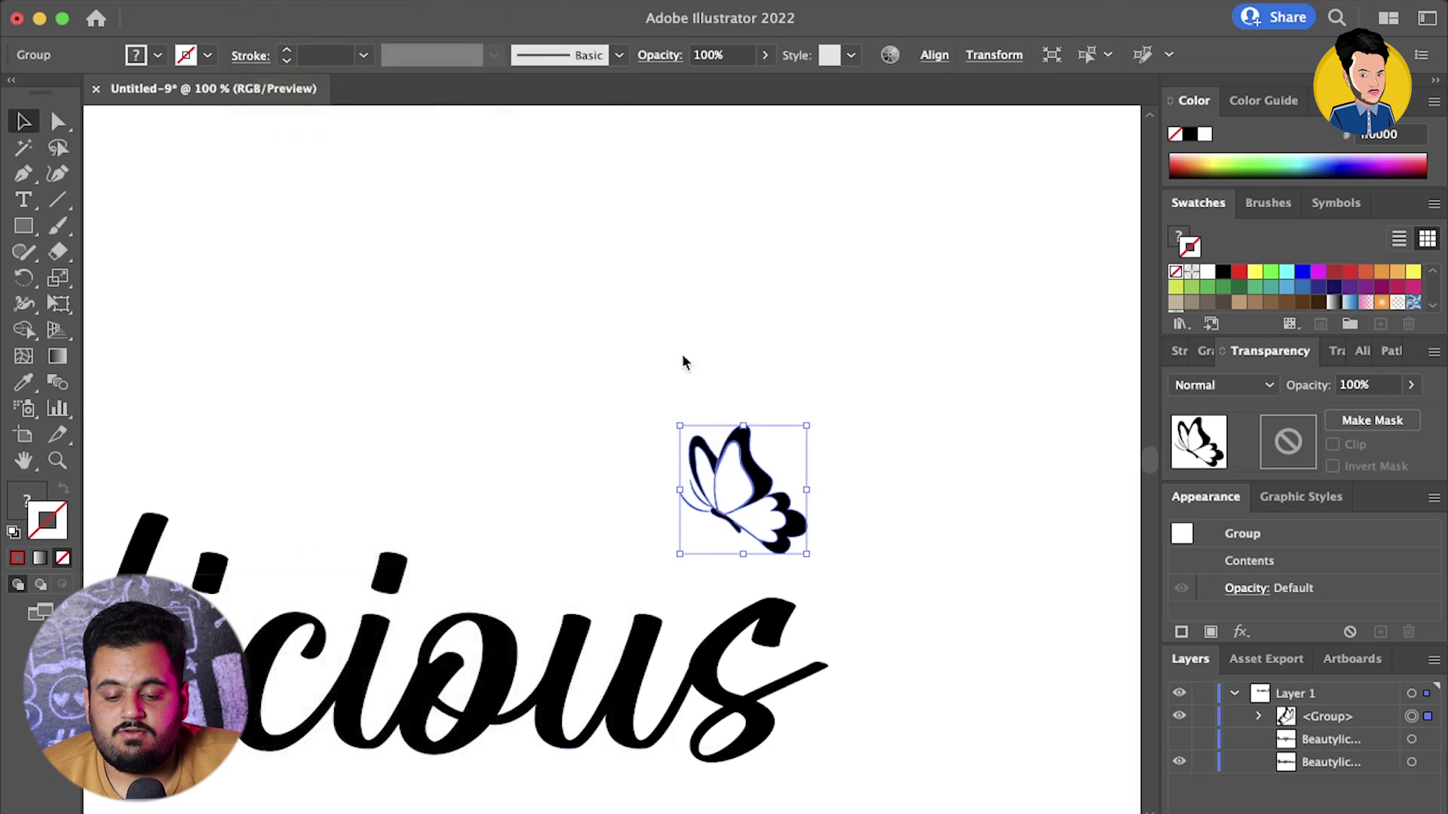
Expand the Beautylicious text into outlines and delete the dot over the i
left_click(562, 633)
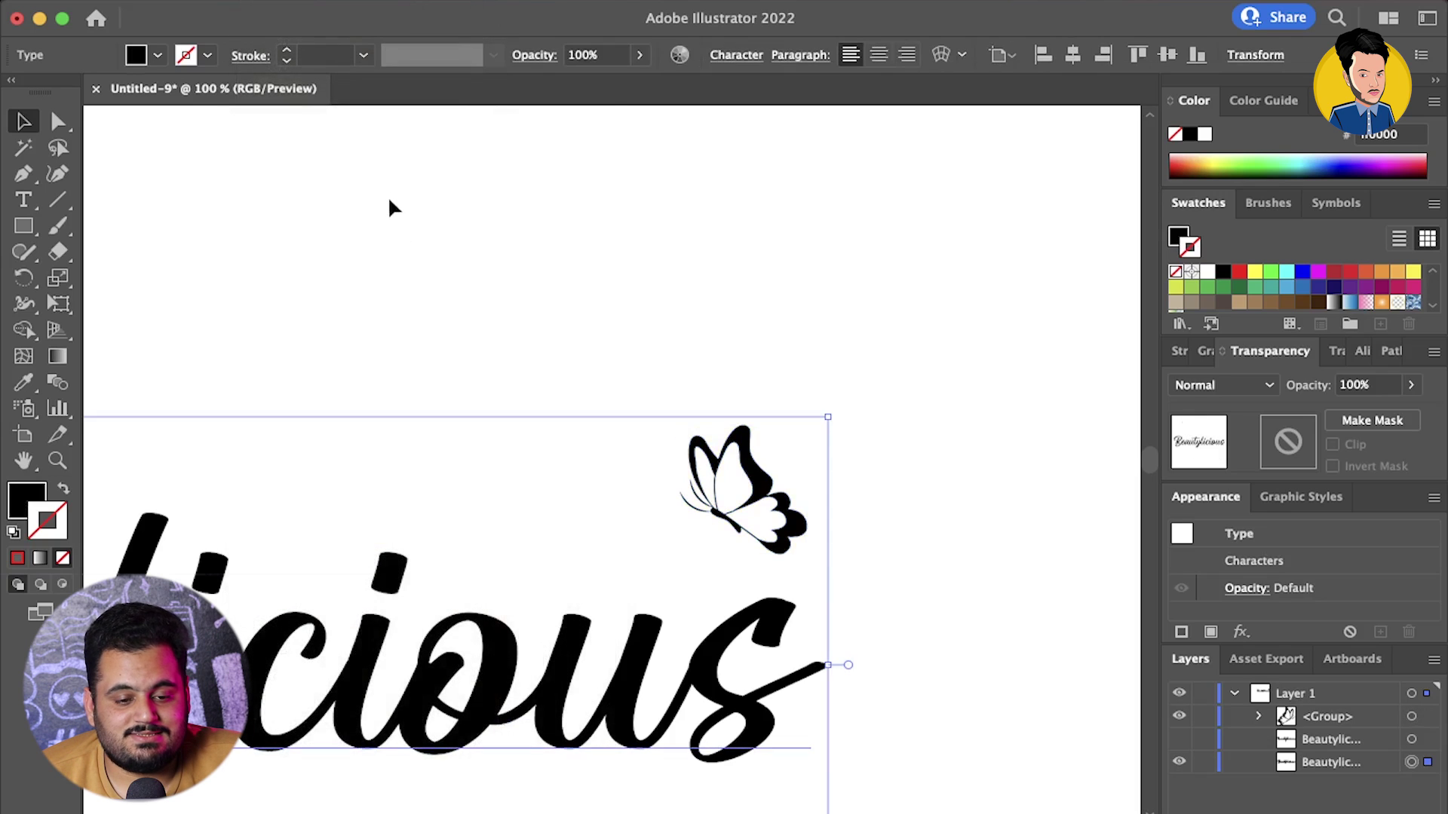
left_click(299, 4)
left_click(341, 264)
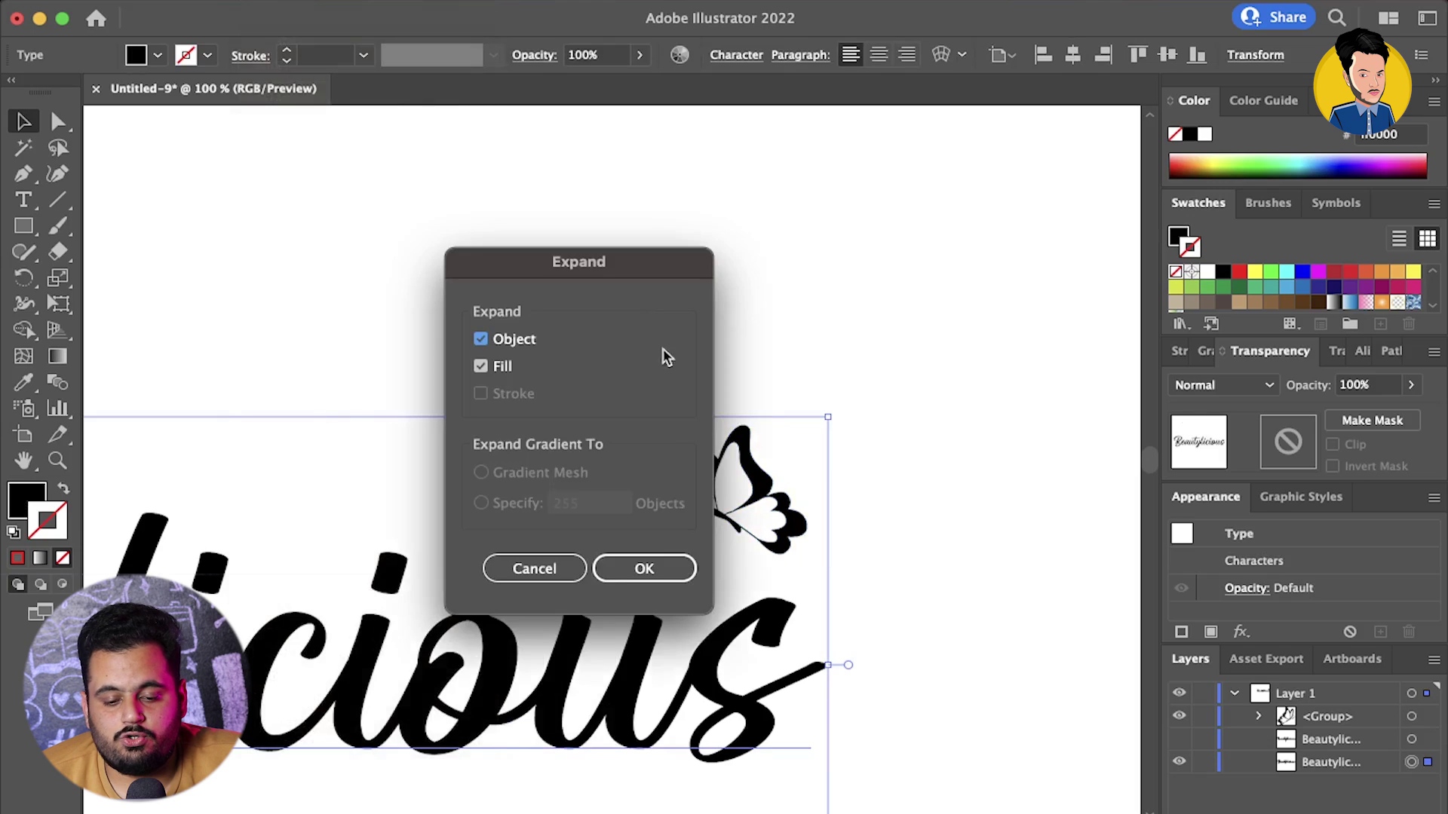
left_click(621, 573)
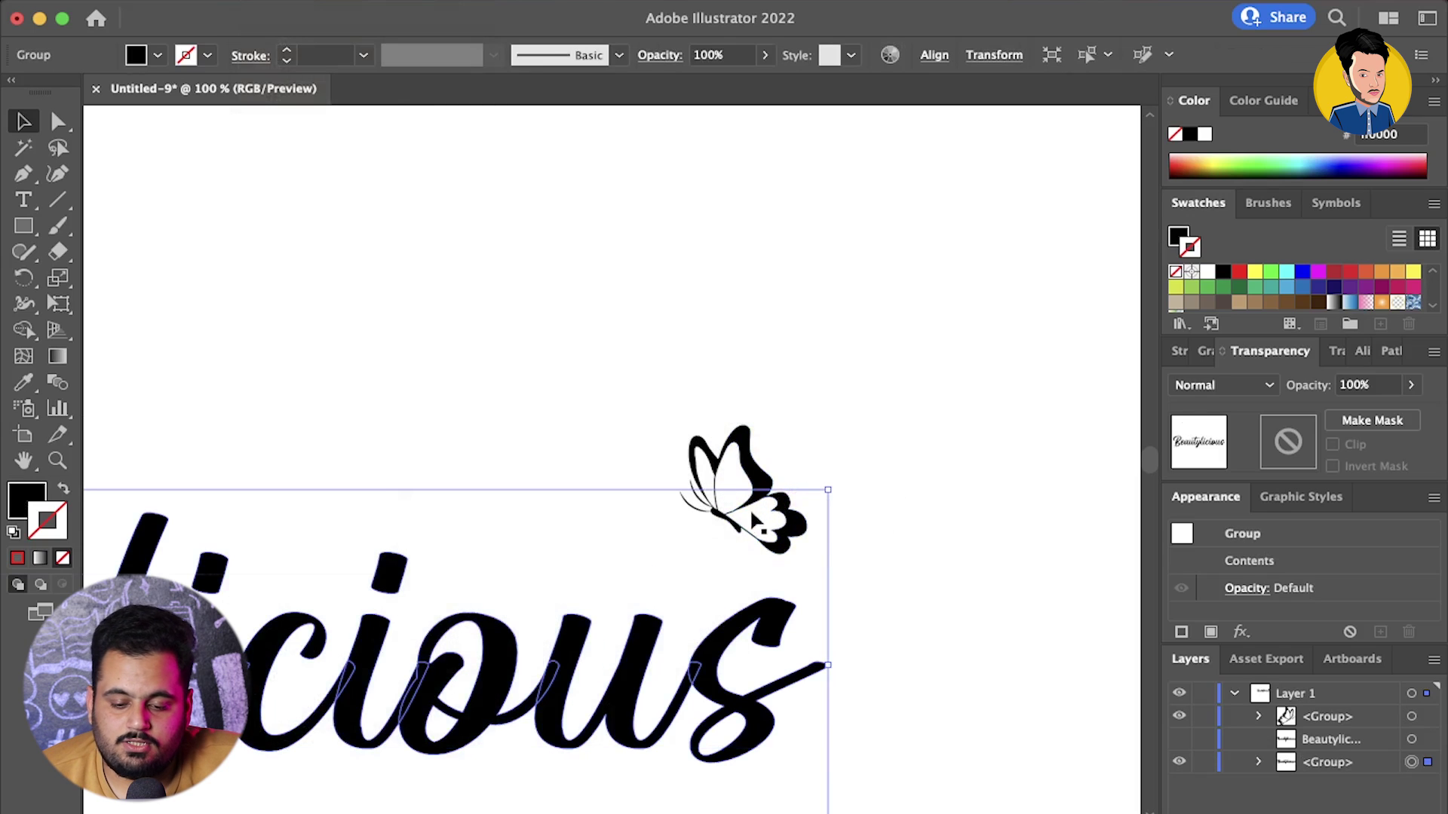
left_click(506, 573)
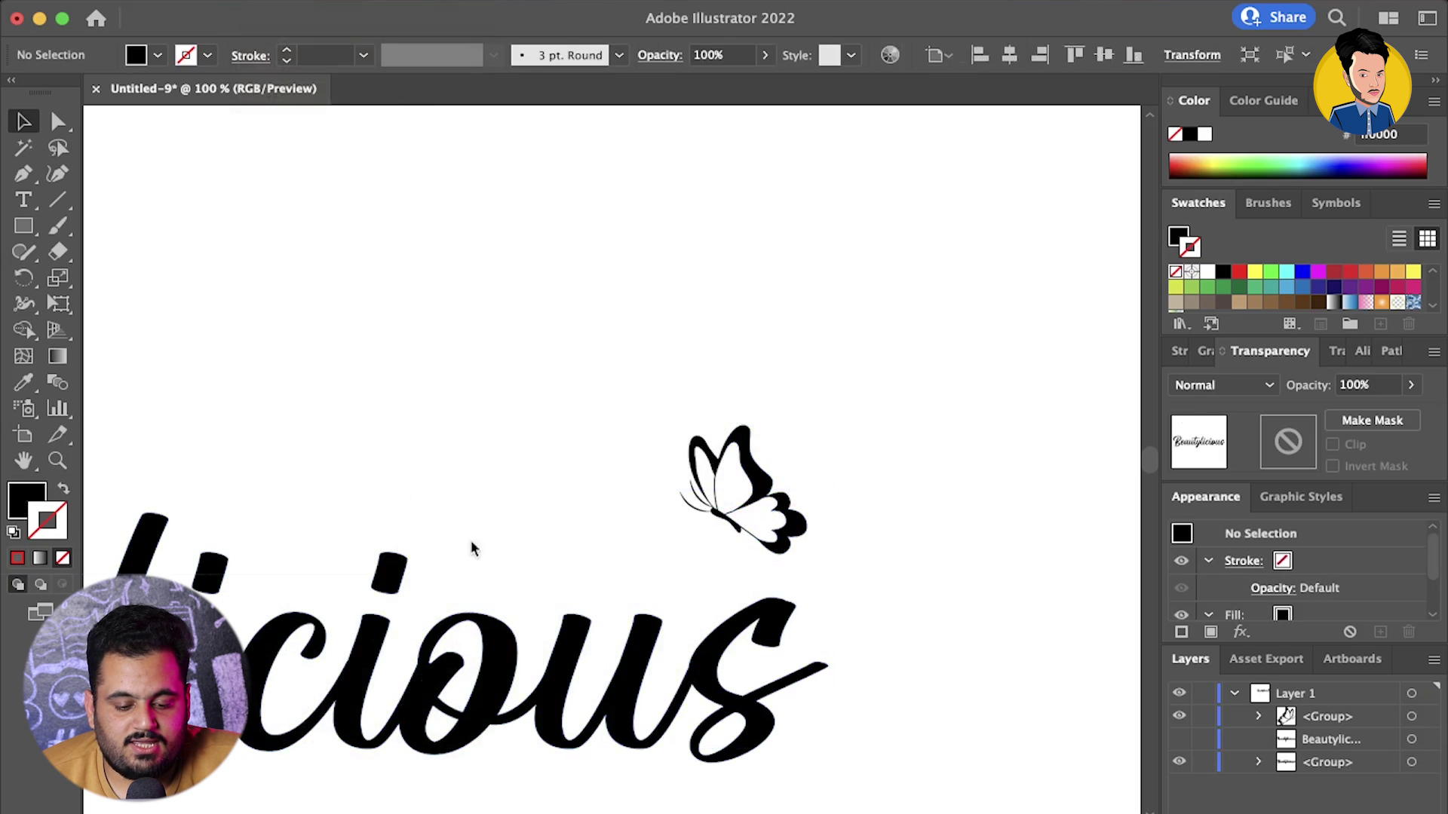
left_click(417, 581)
key("Delete")
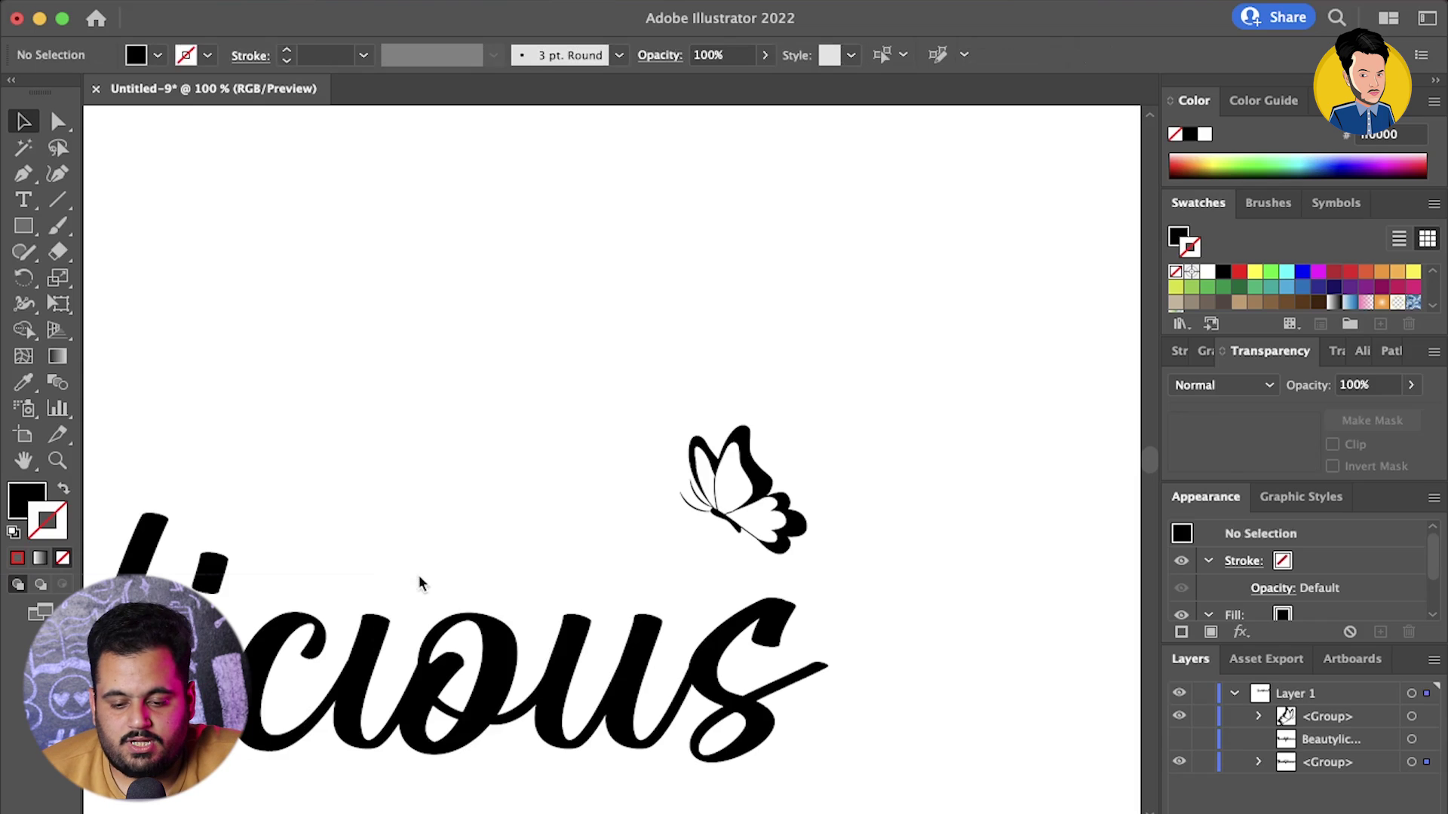
Move and scale the butterfly into the i's dot position on the lettering
mouse_move(781, 529)
left_mouse_down()
mouse_move(422, 558)
mouse_move(432, 538)
left_mouse_up()
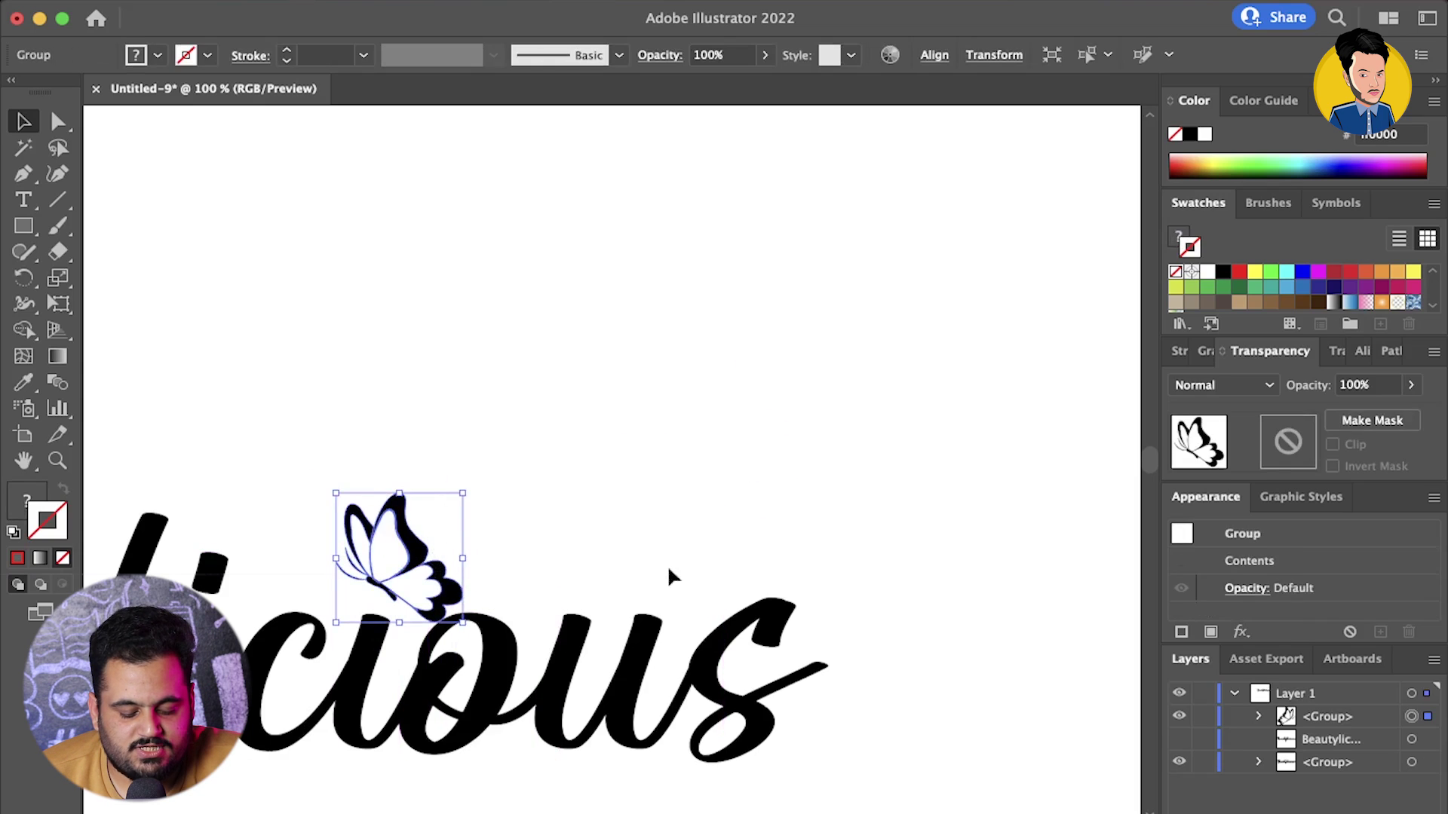
scroll(668, 564, "down", 5)
scroll(638, 554, "up", 5)
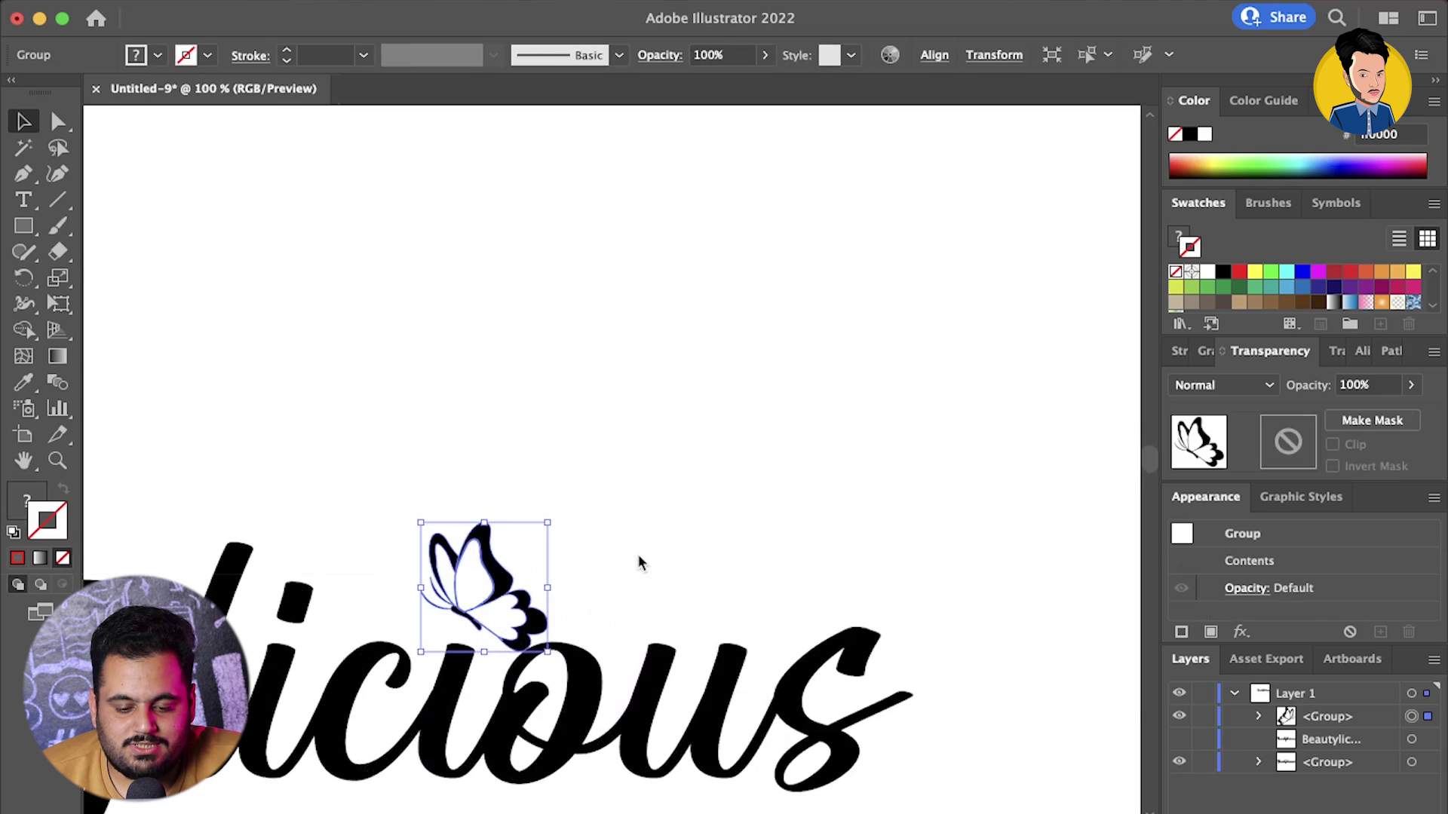
scroll(531, 592, "up", 2)
left_click_drag(560, 493, 602, 440)
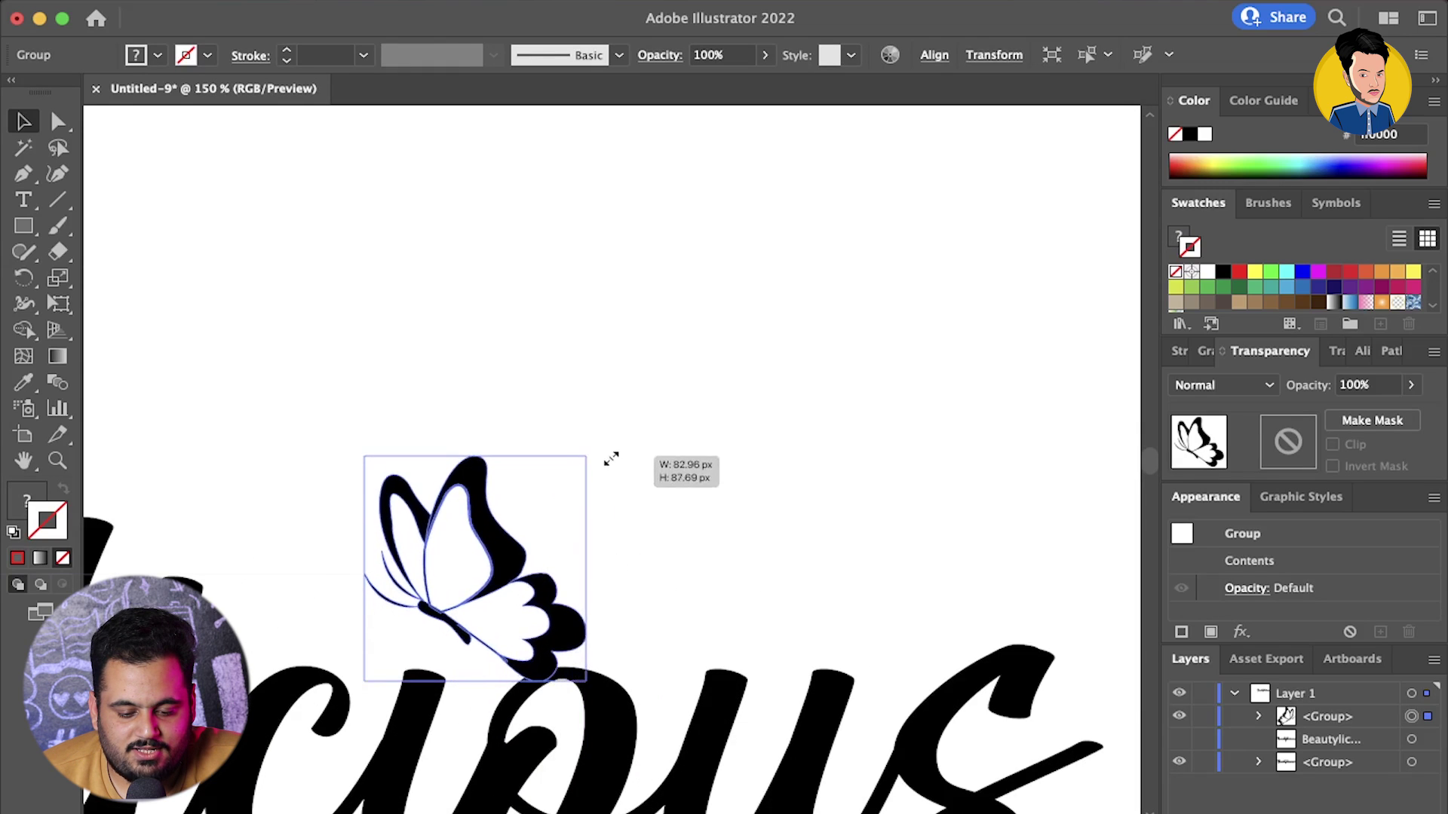
left_click_drag(469, 624, 464, 662)
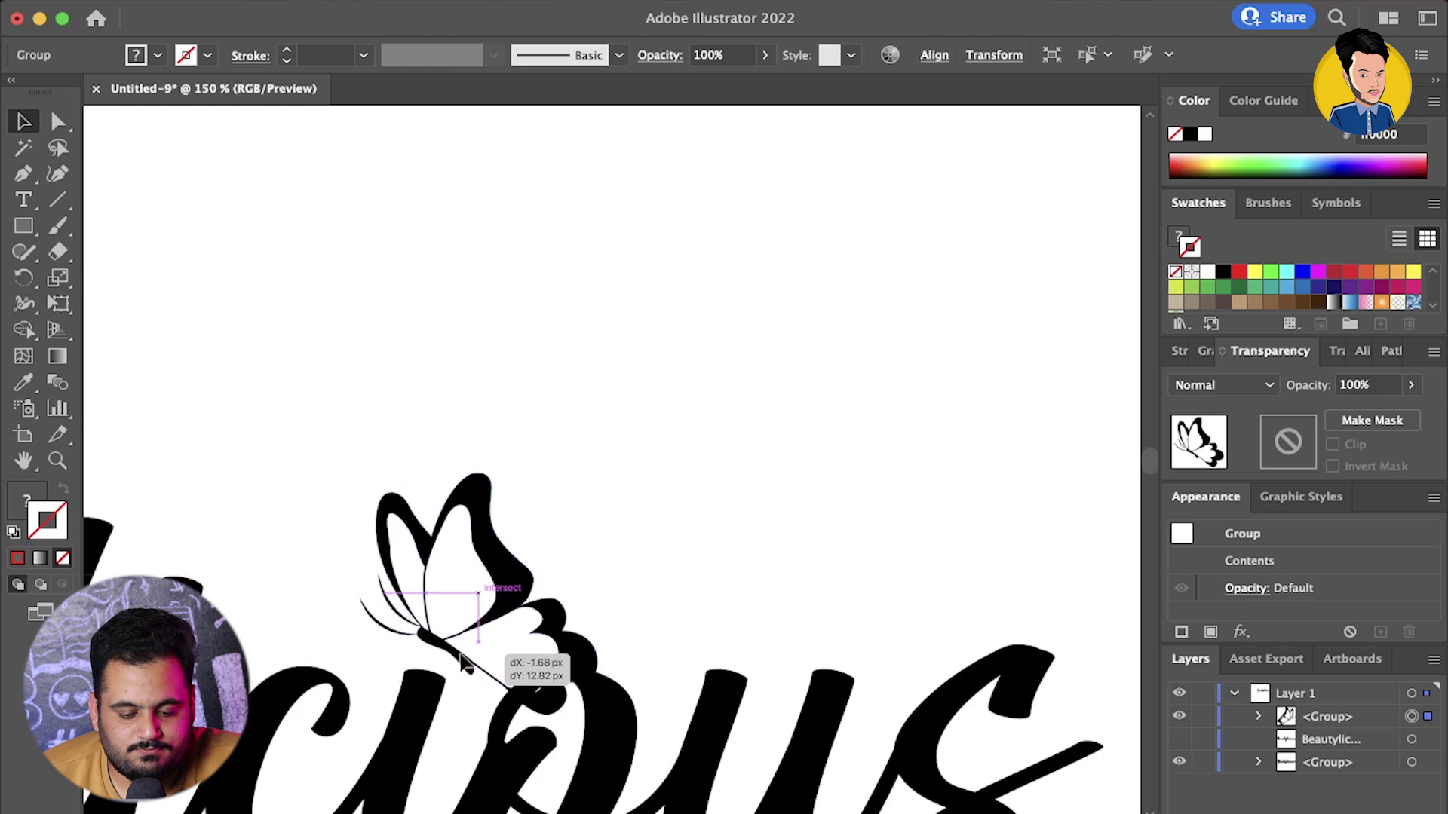
left_click(704, 490)
scroll(703, 482, "down", 3)
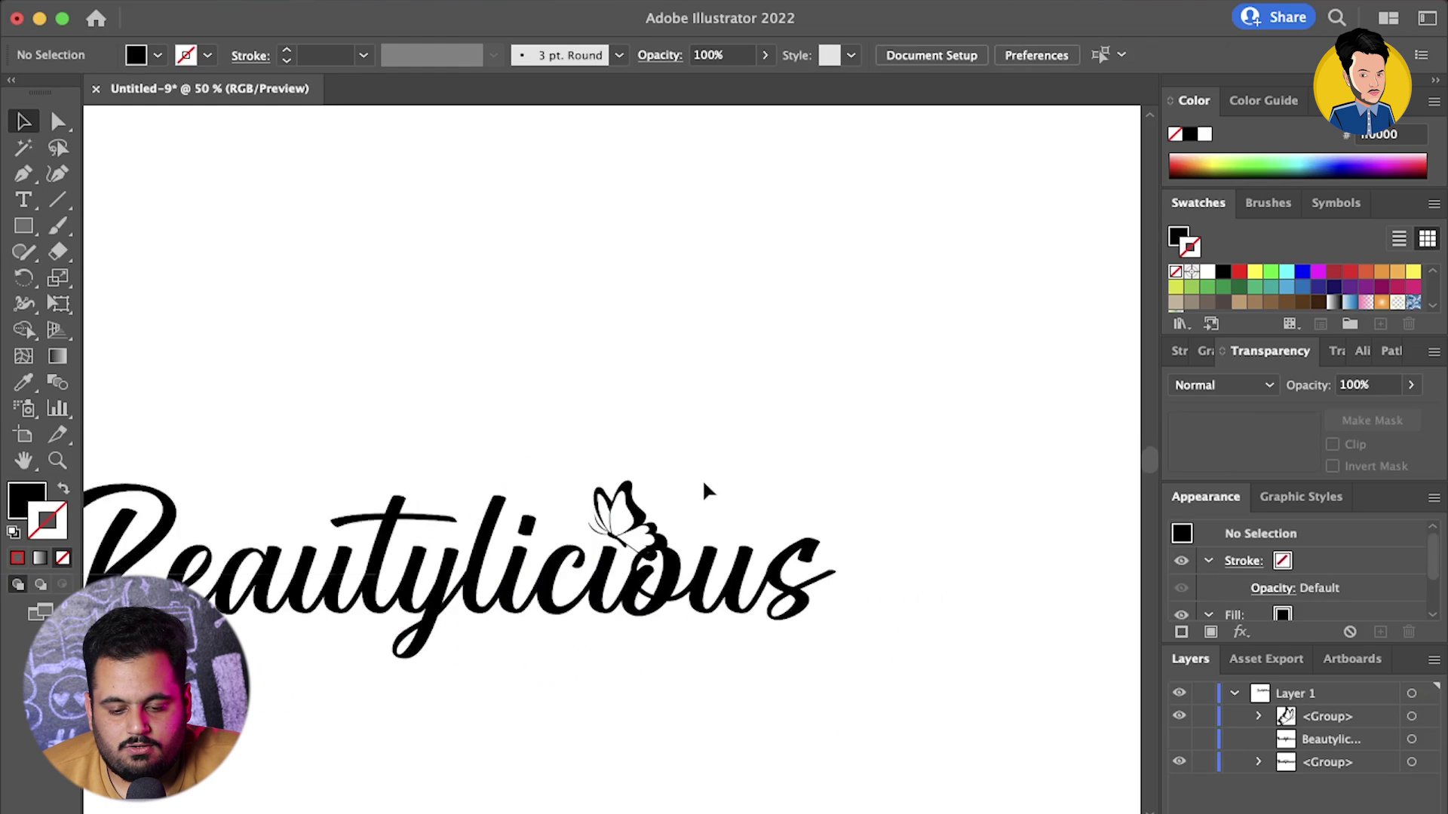
scroll(703, 483, "down", 2)
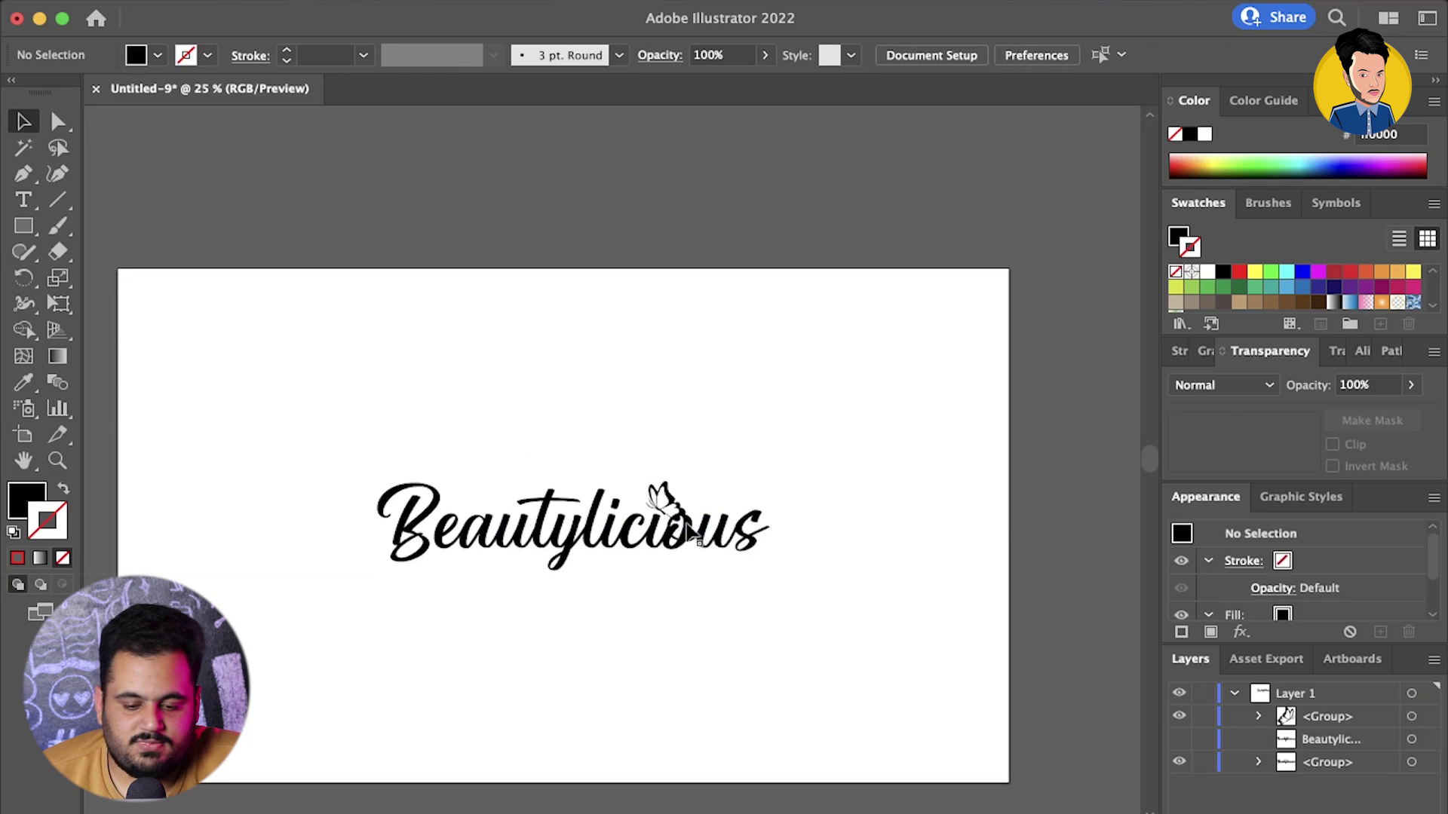
scroll(686, 528, "up", 5)
scroll(690, 533, "up", 2)
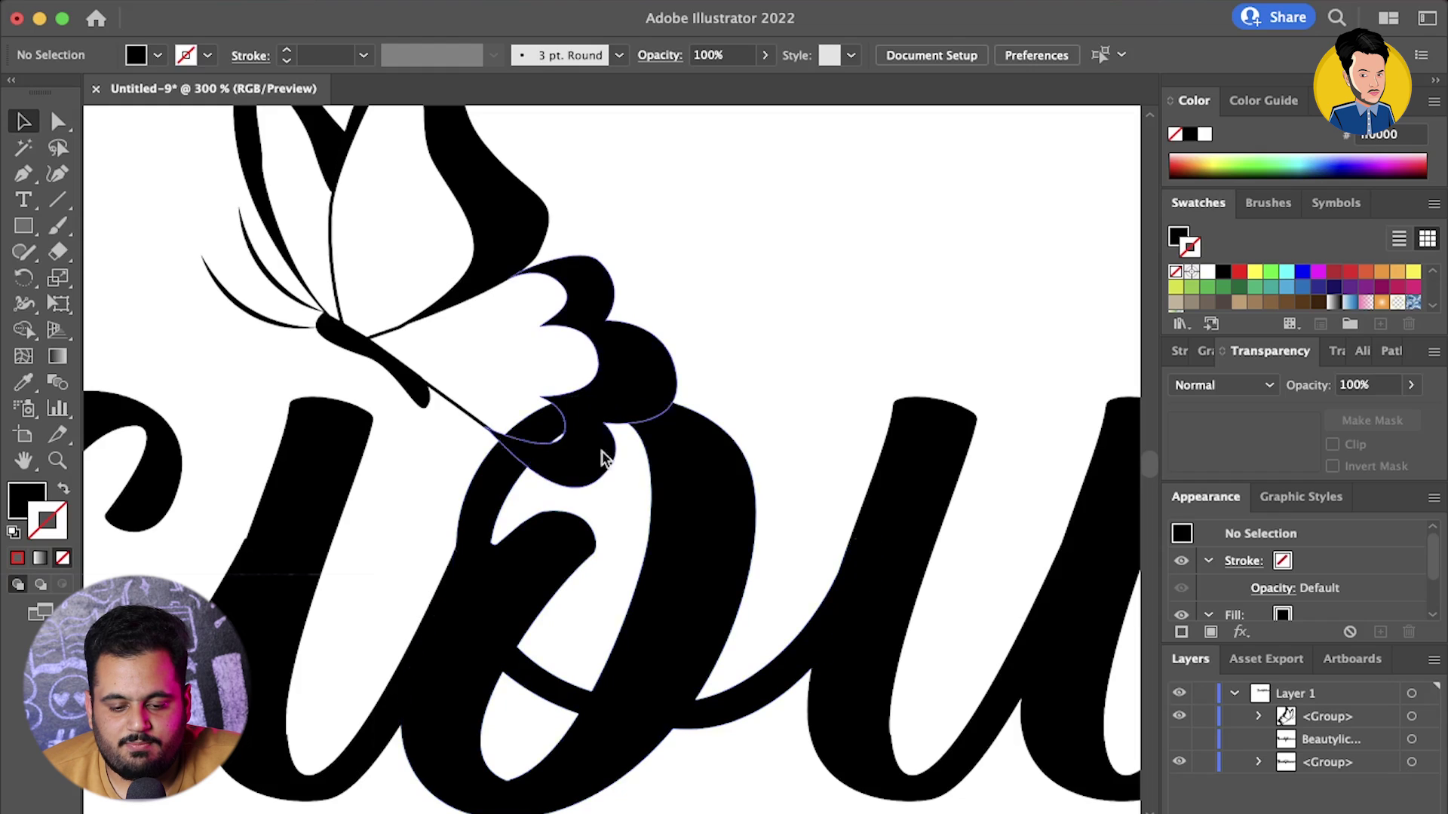
Draw a closed Pen cutting shape over the letter beneath the butterfly's tail
left_click(61, 125)
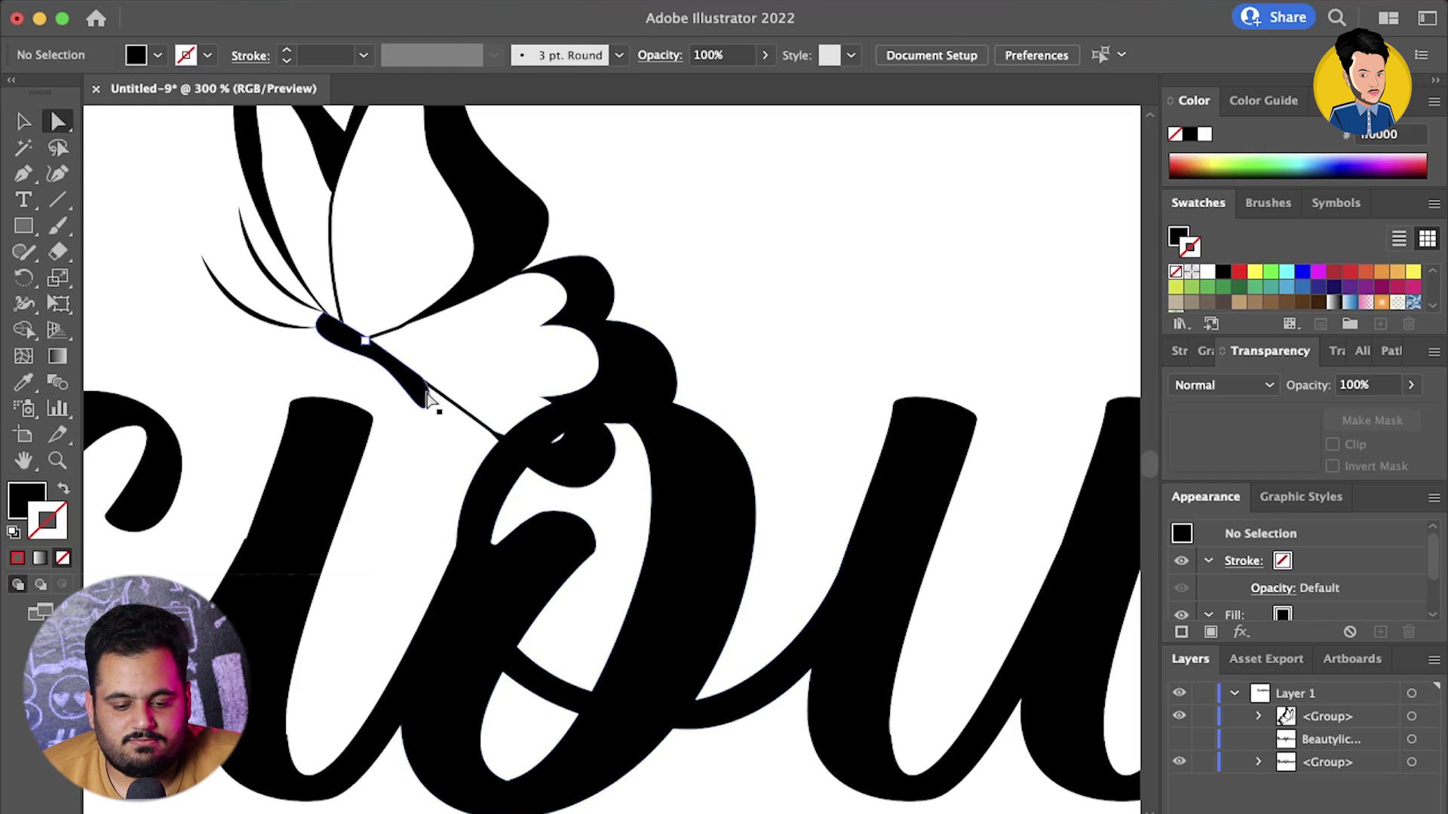
left_click(617, 444)
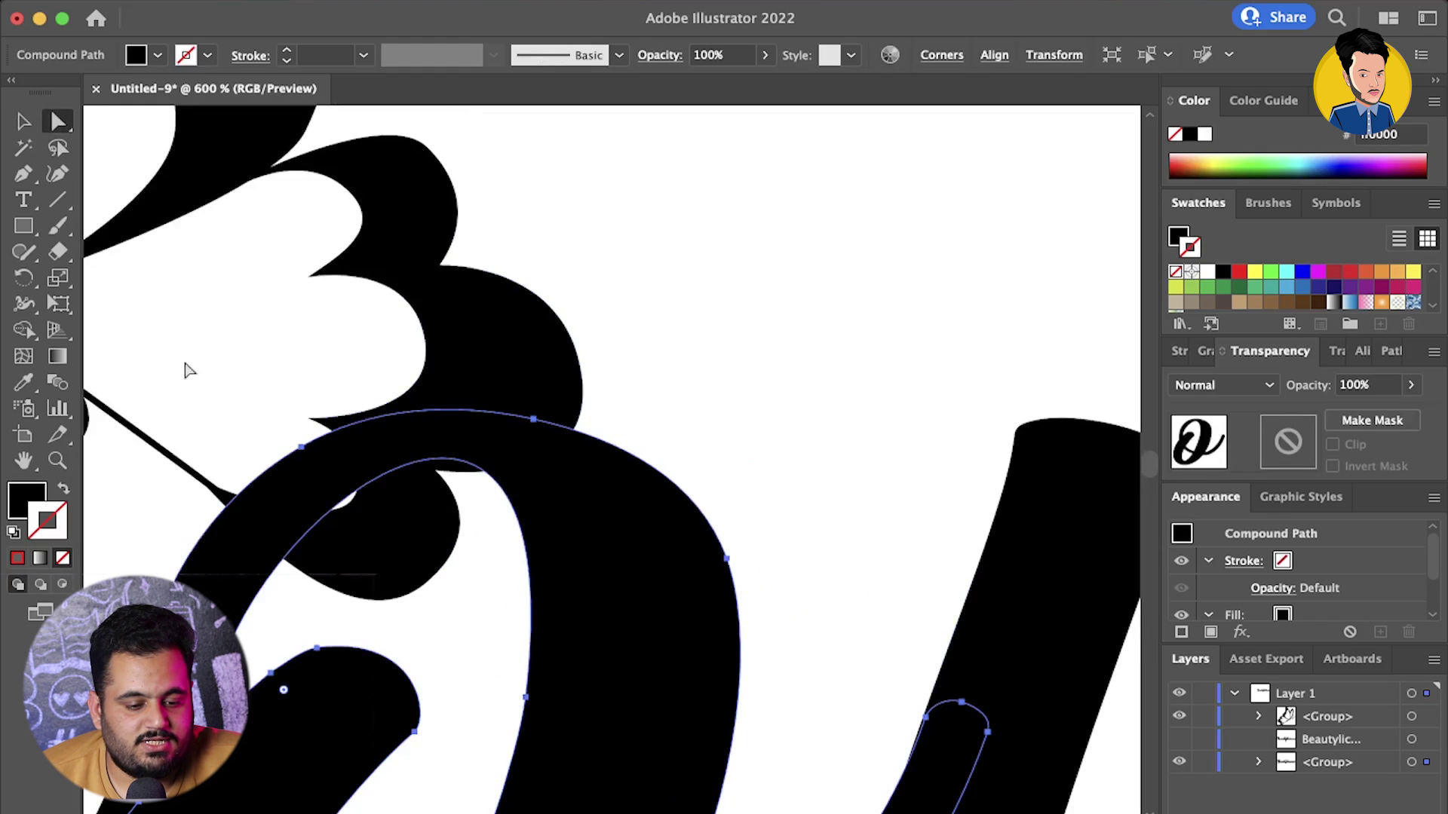
key("p")
left_click(175, 501)
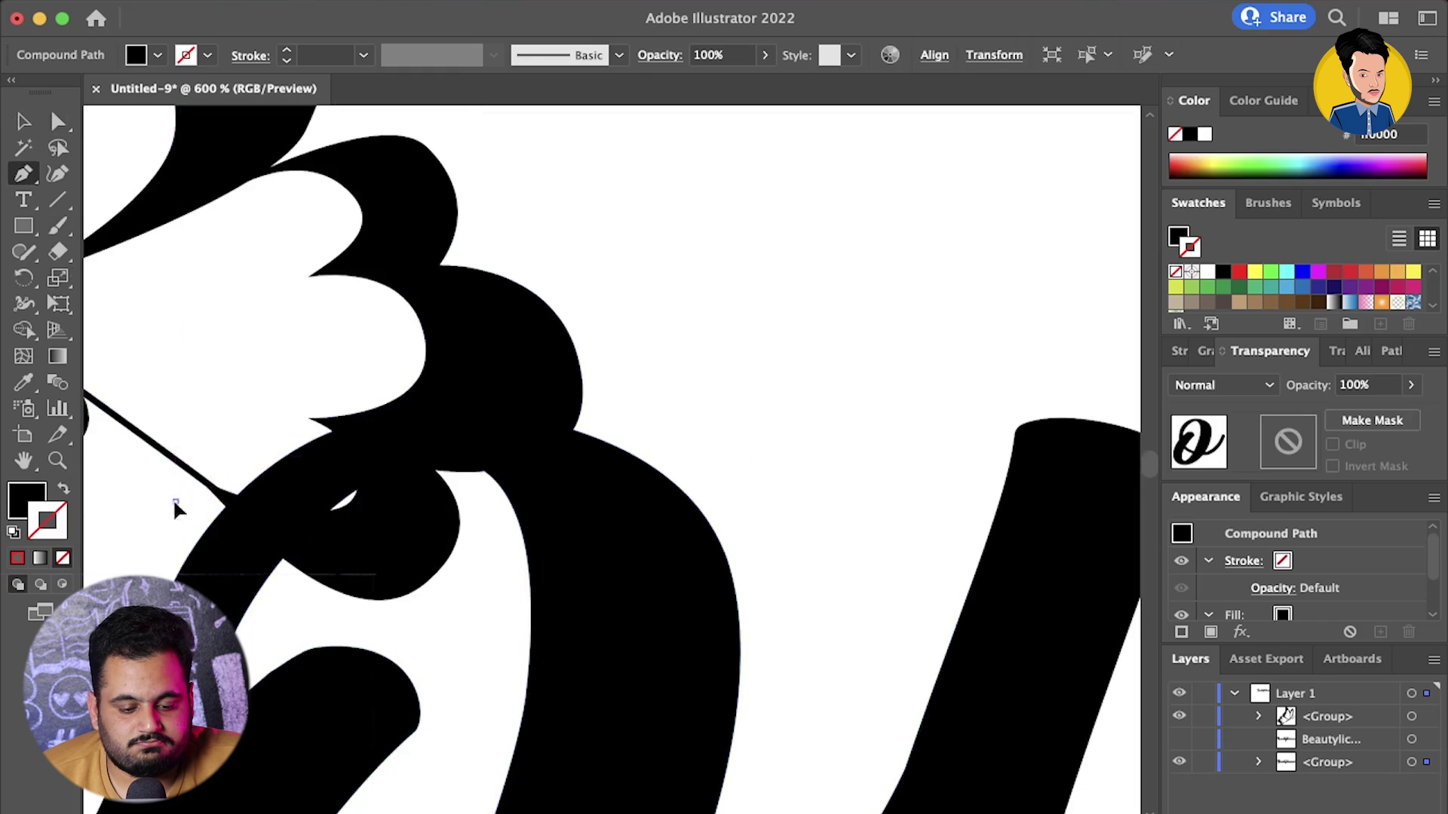
left_click_drag(370, 623, 460, 647)
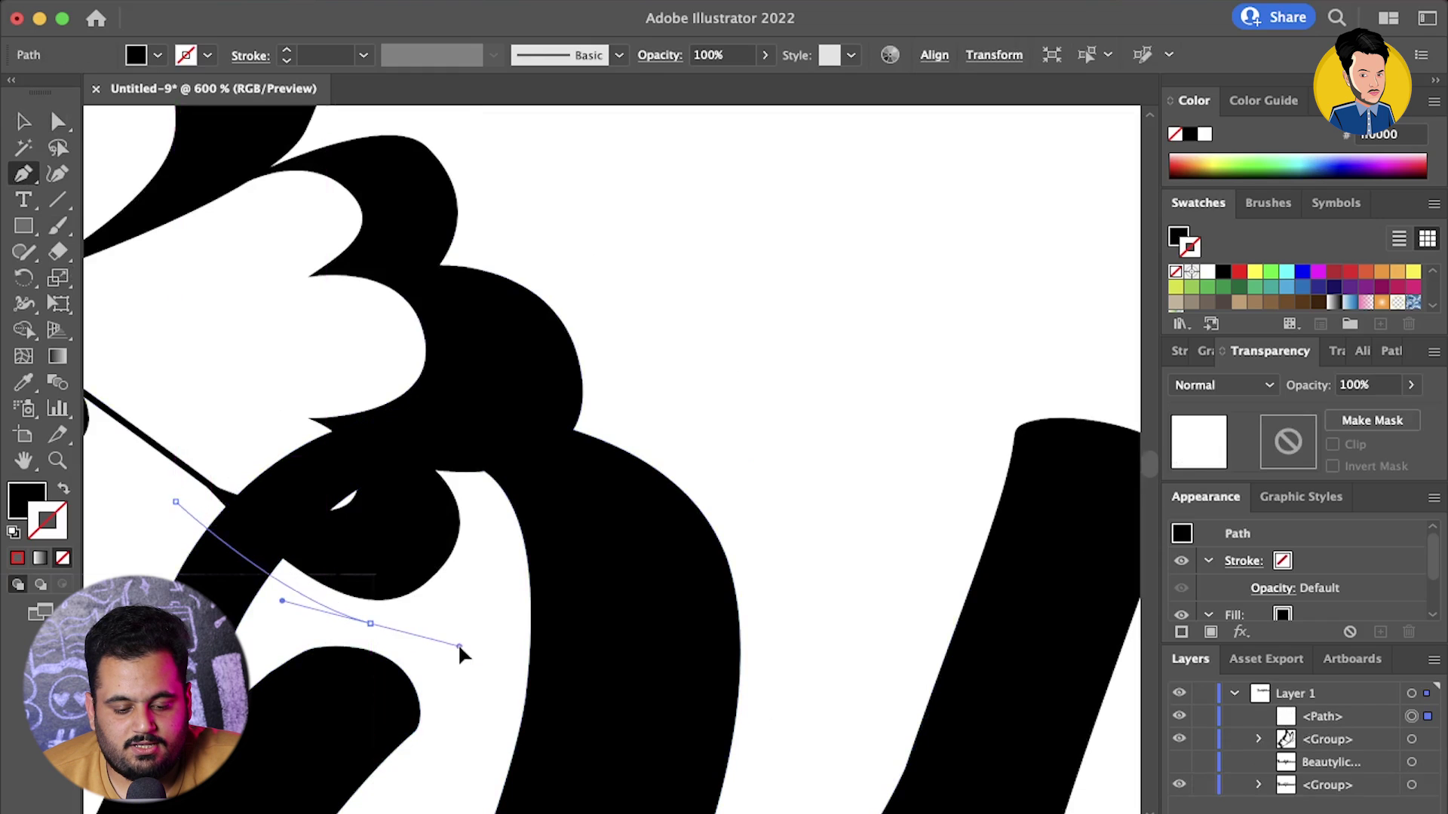
left_click_drag(480, 486, 452, 420)
left_click(479, 486)
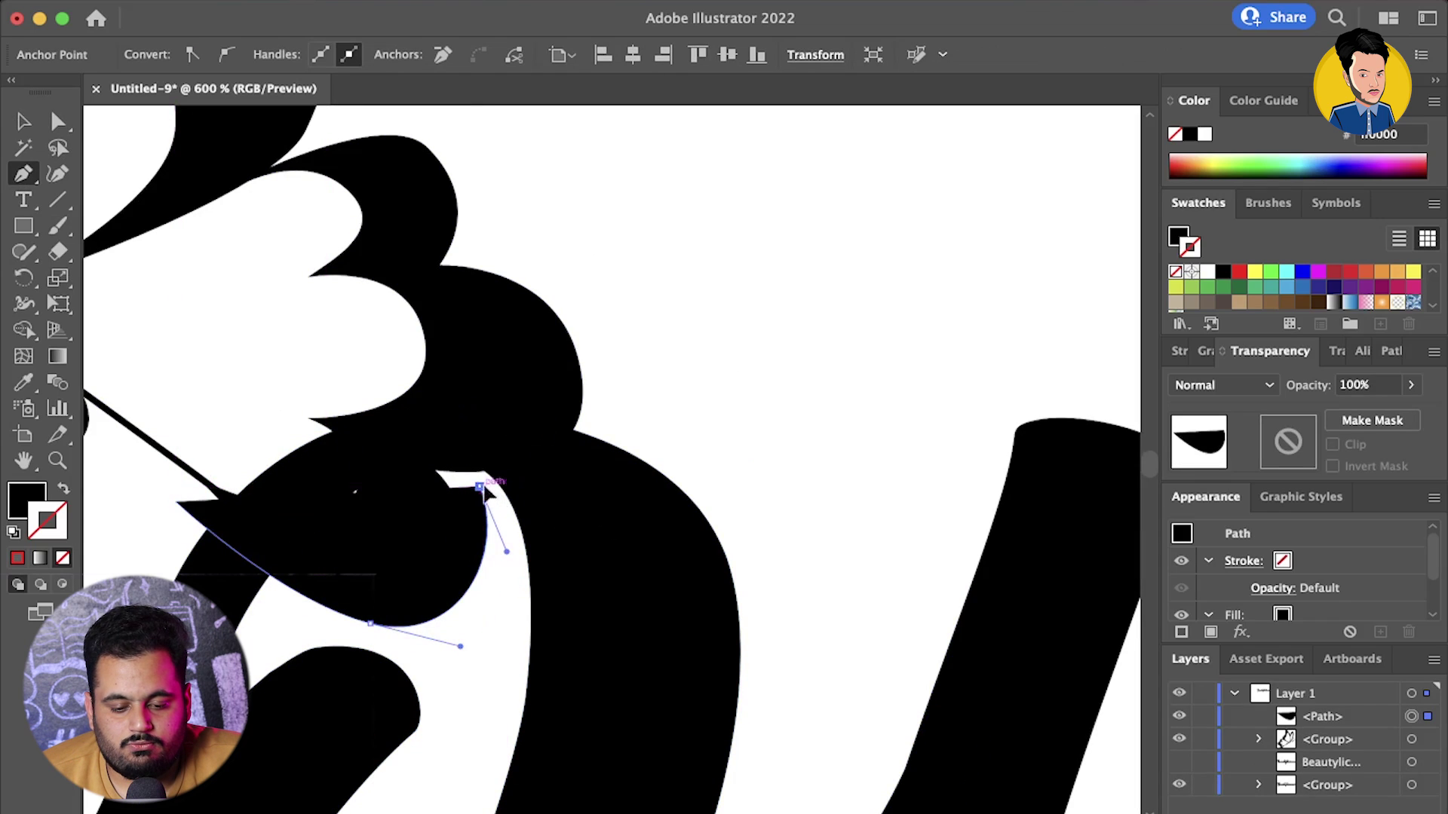
left_click_drag(649, 427, 686, 286)
left_click(649, 427, "alt")
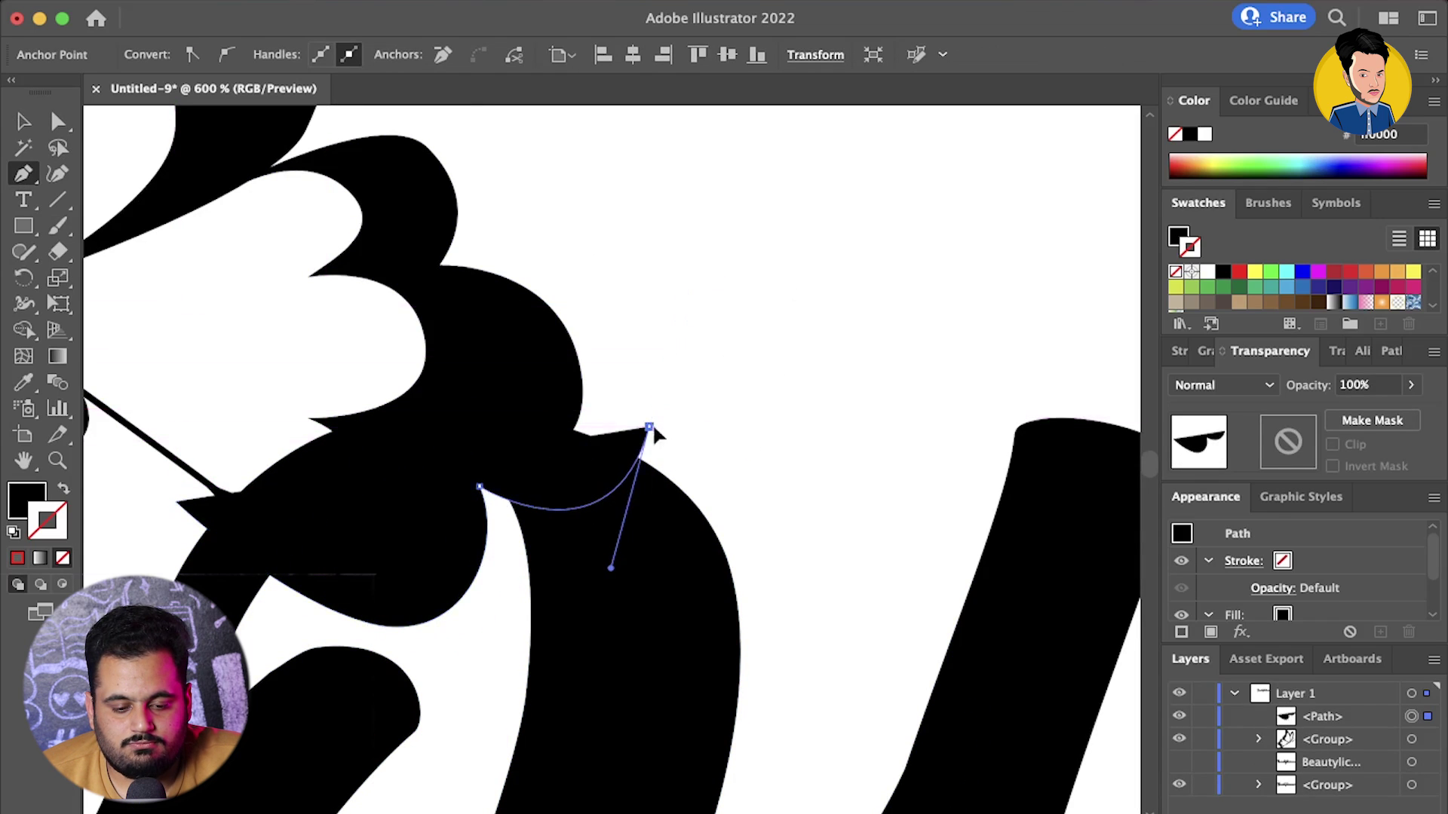
left_click(257, 369)
left_click(176, 501)
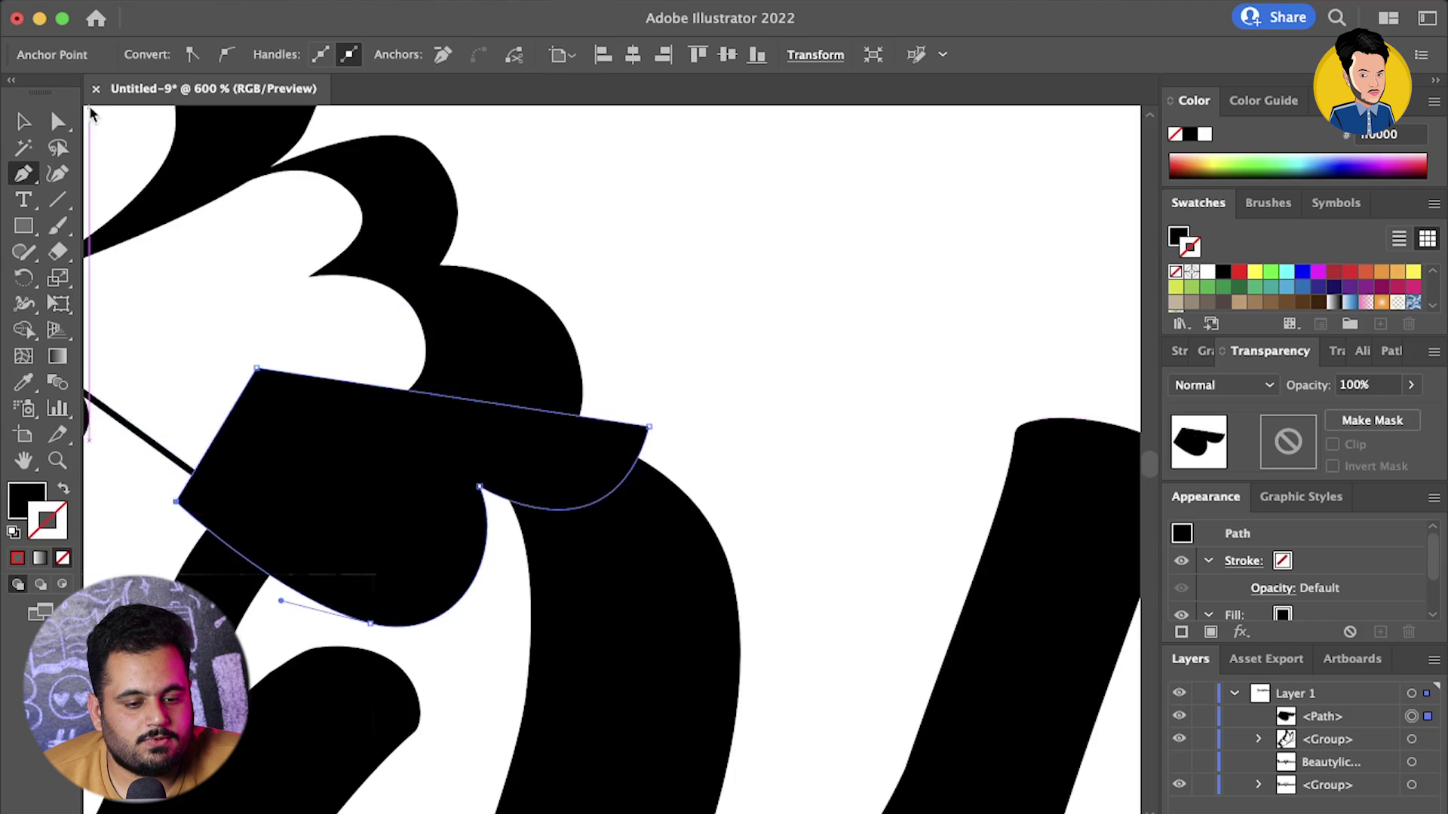
Use Shape Builder to remove the overlap and leftover cutting shape from the letter
left_click(70, 123)
left_click(219, 561, "shift")
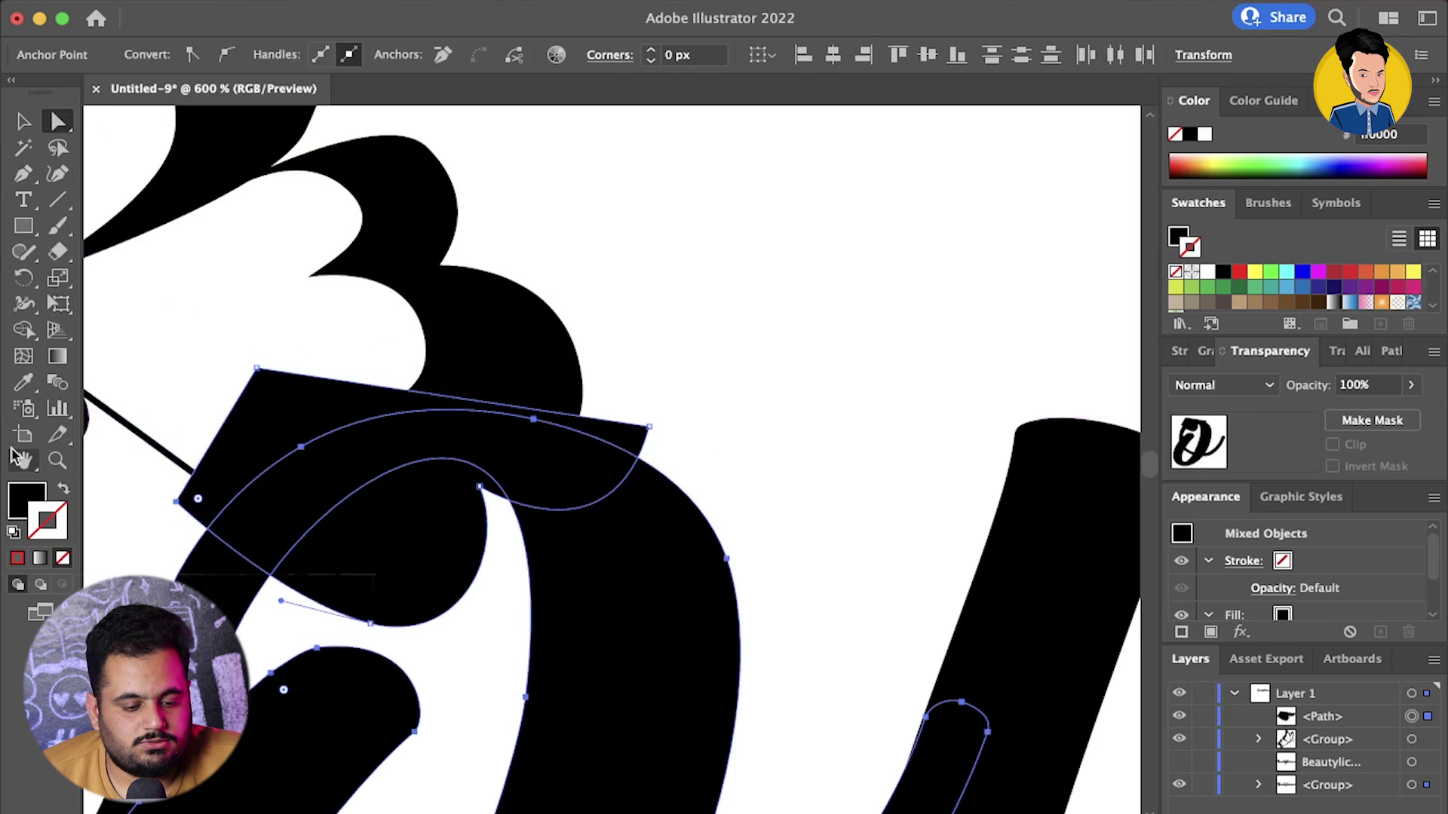
left_click(22, 331)
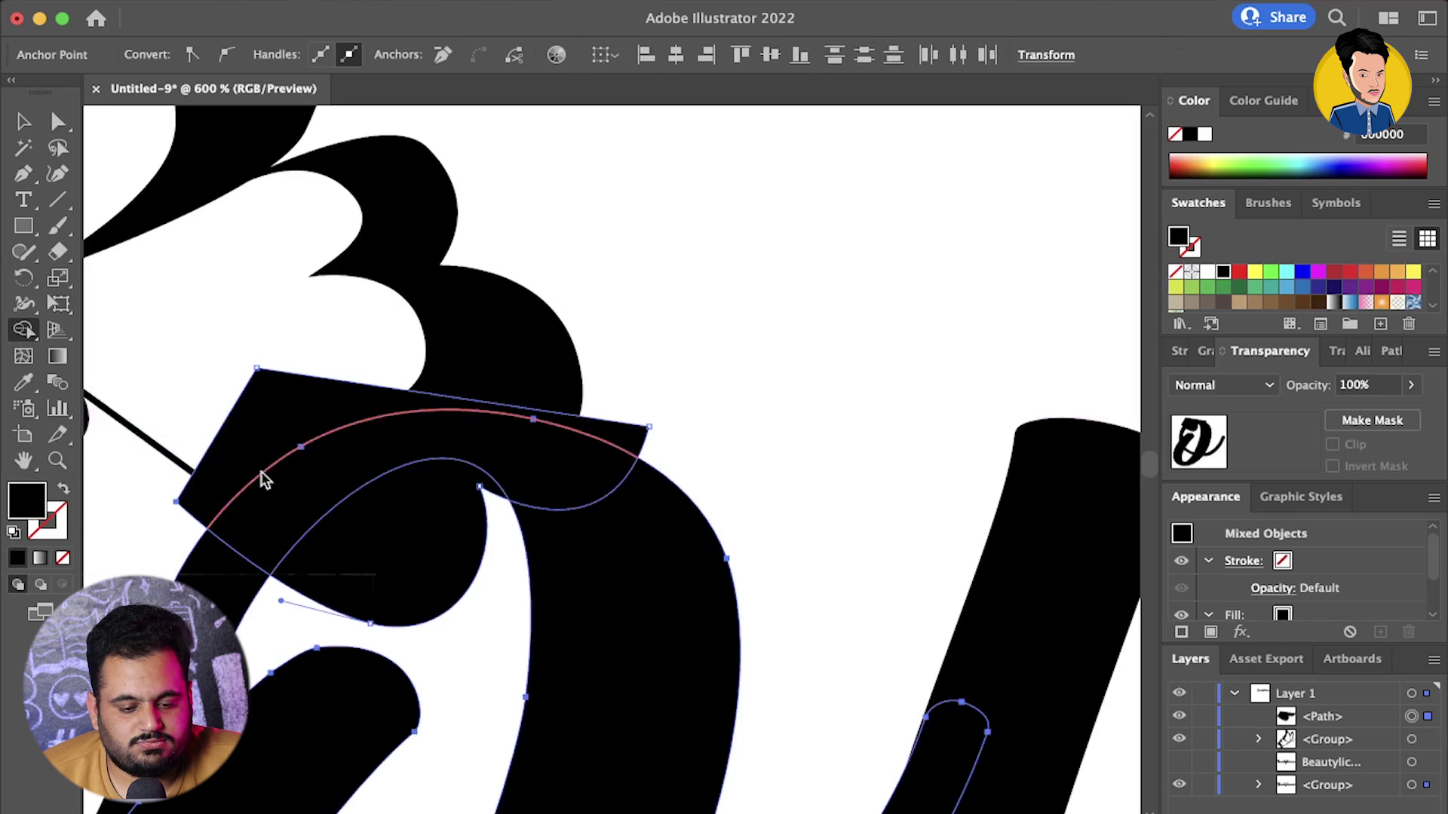
left_click(362, 547, "alt")
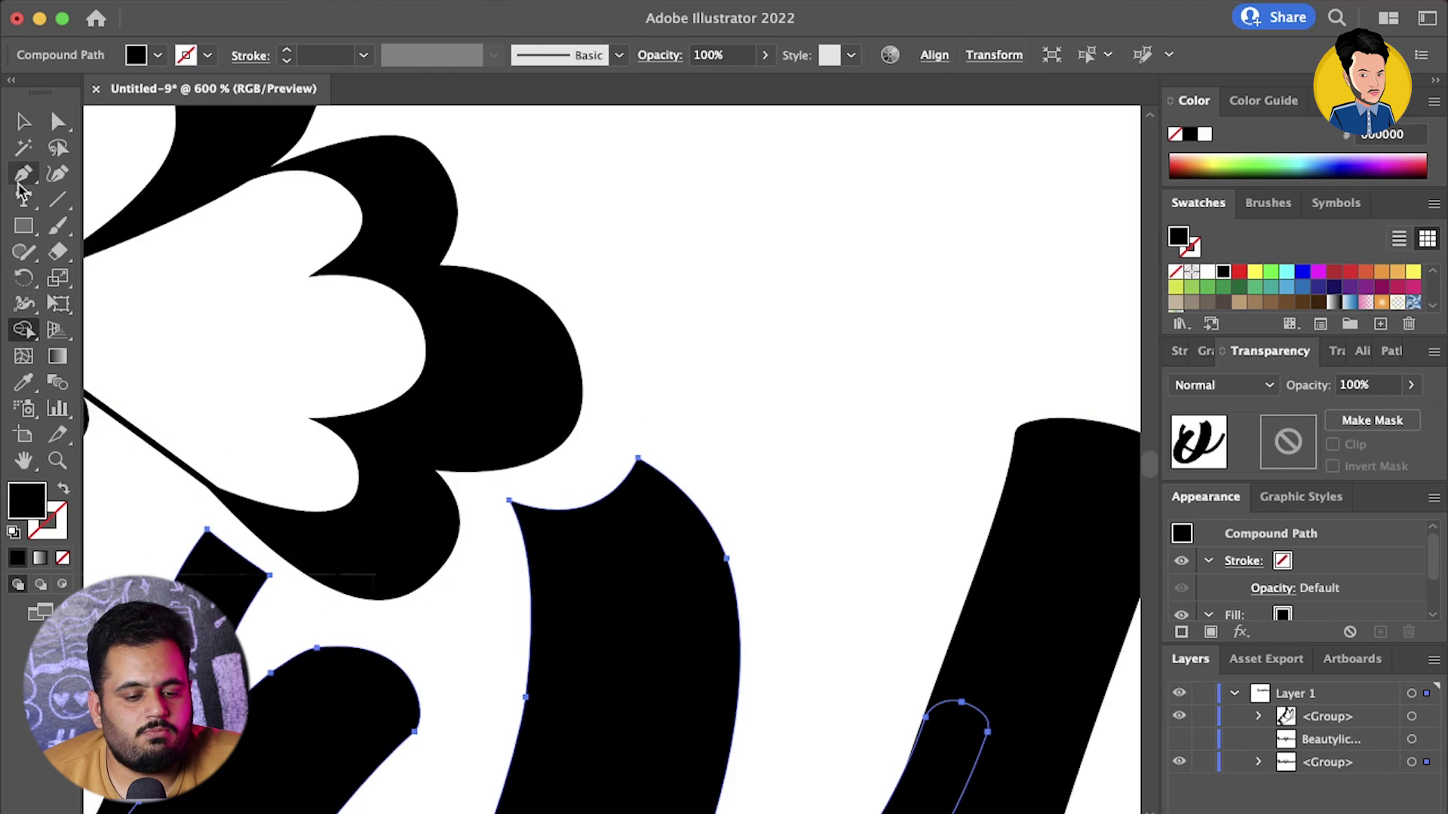
left_click(58, 122)
left_click(214, 324)
scroll(598, 491, "down", 4)
scroll(678, 484, "down", 2)
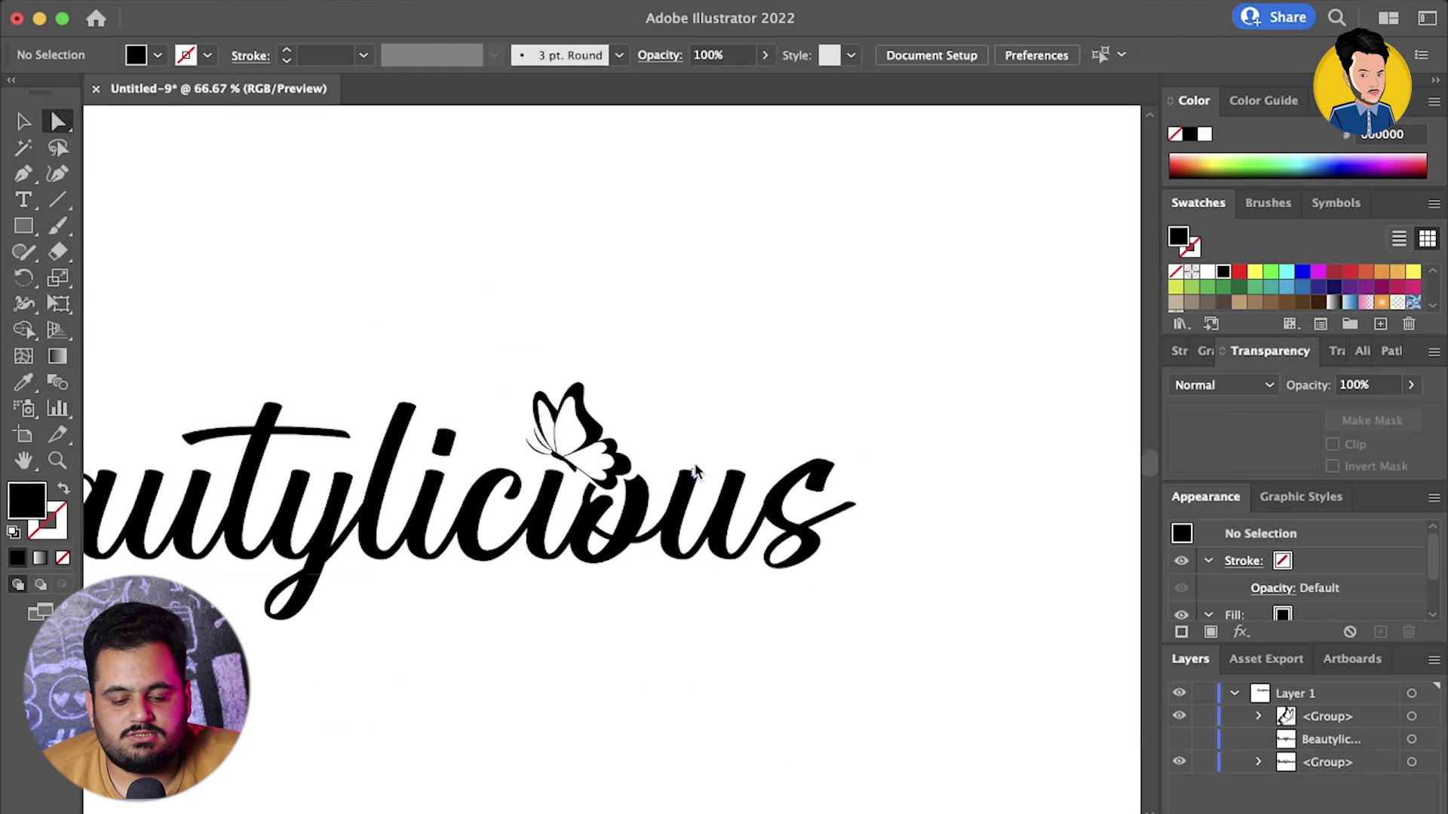
scroll(694, 478, "down", 2)
scroll(712, 467, "down", 1)
Type the tagline '- Best Makeup Salon in the Town -' above the wordmark
left_click(22, 121)
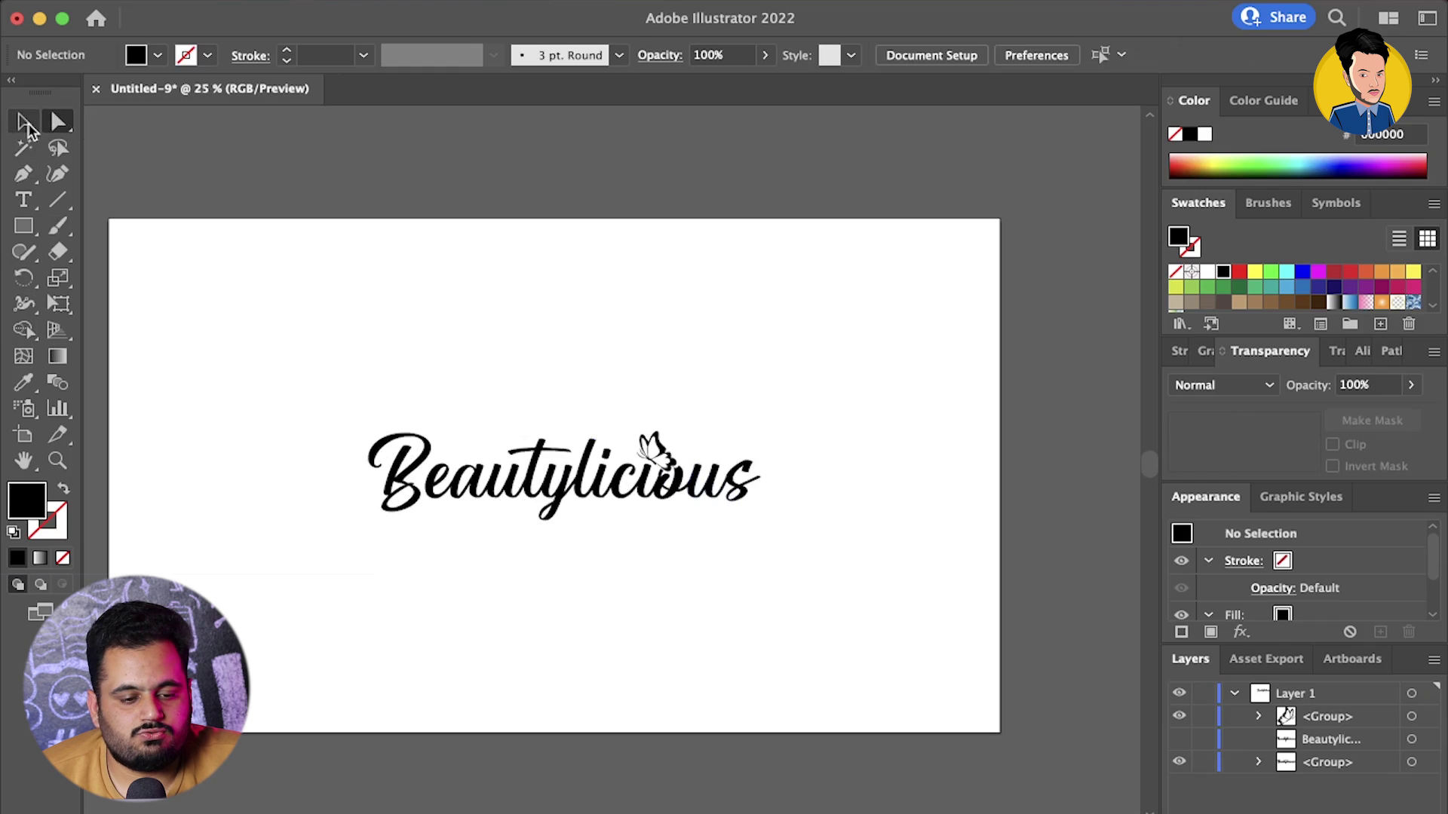
left_click(24, 200)
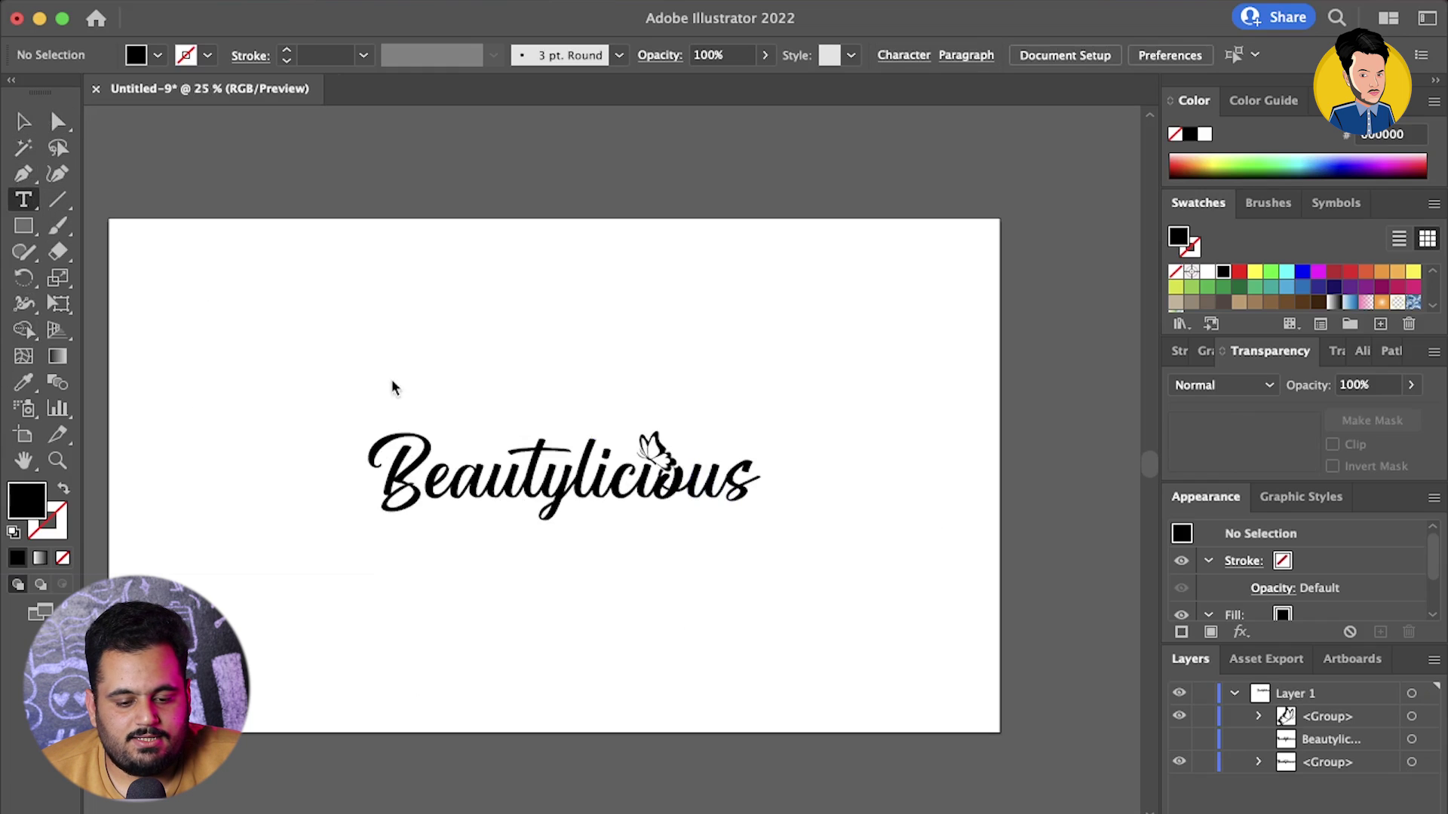
left_click(340, 348)
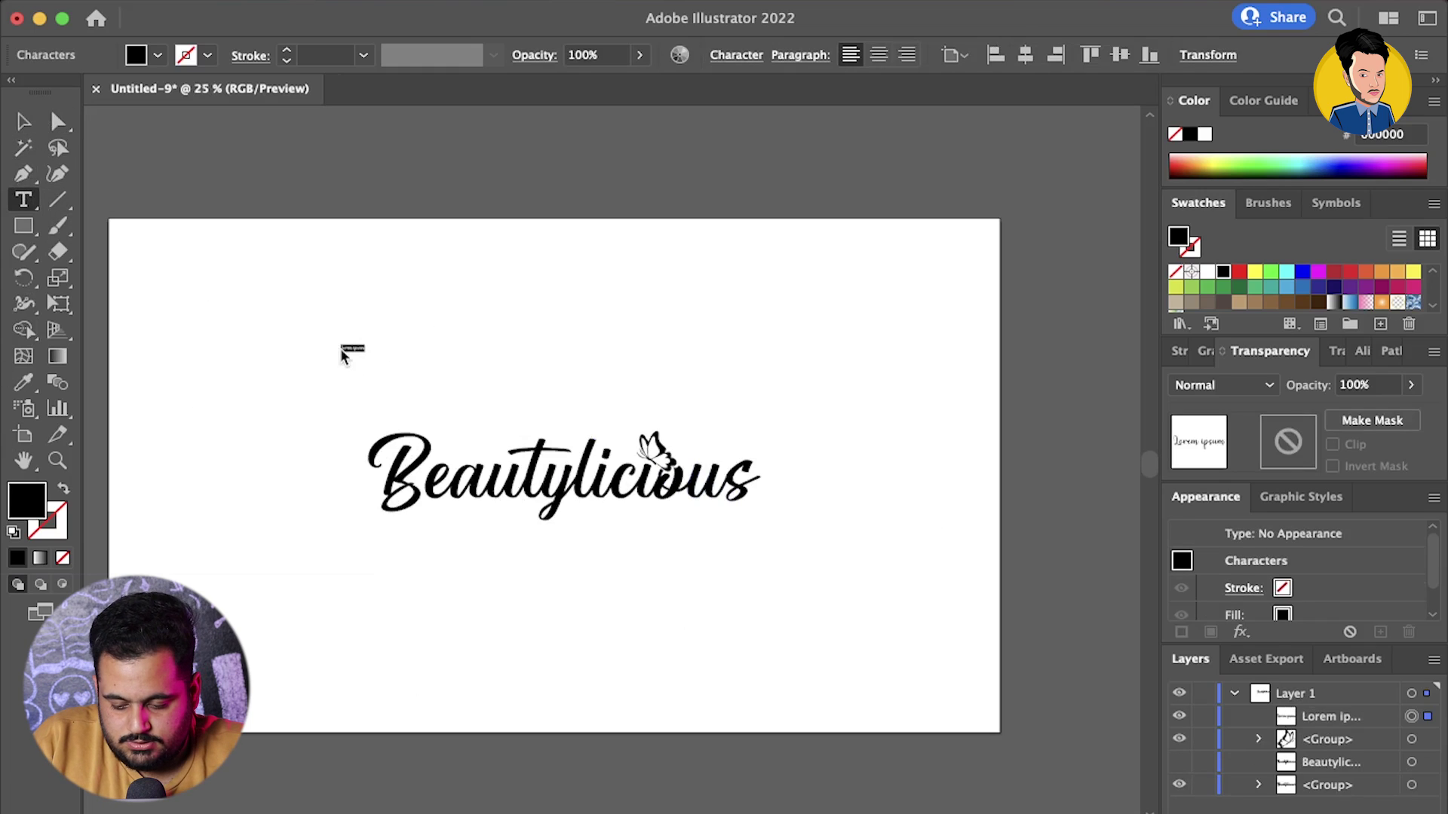
type("-")
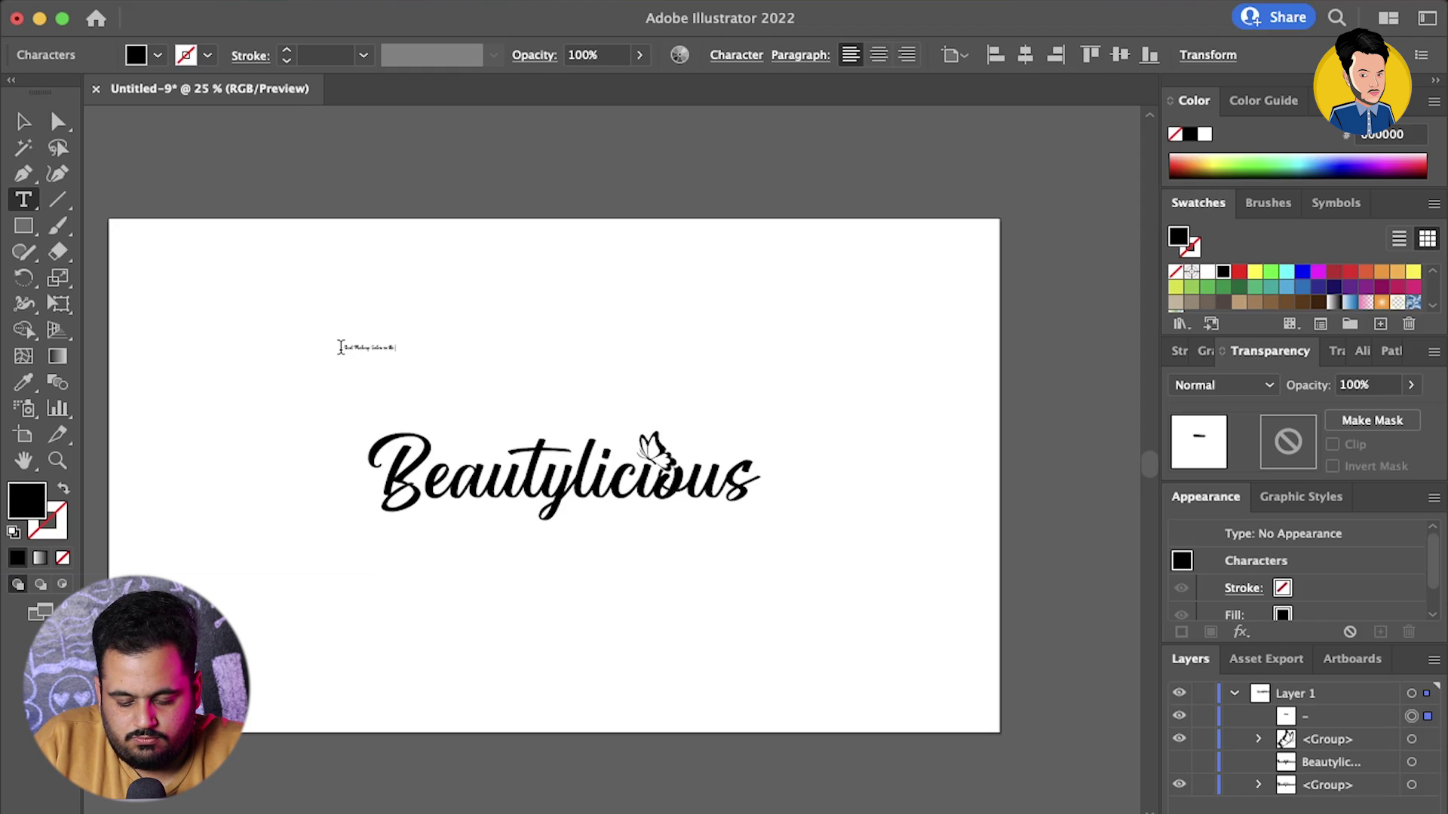
type("wn")
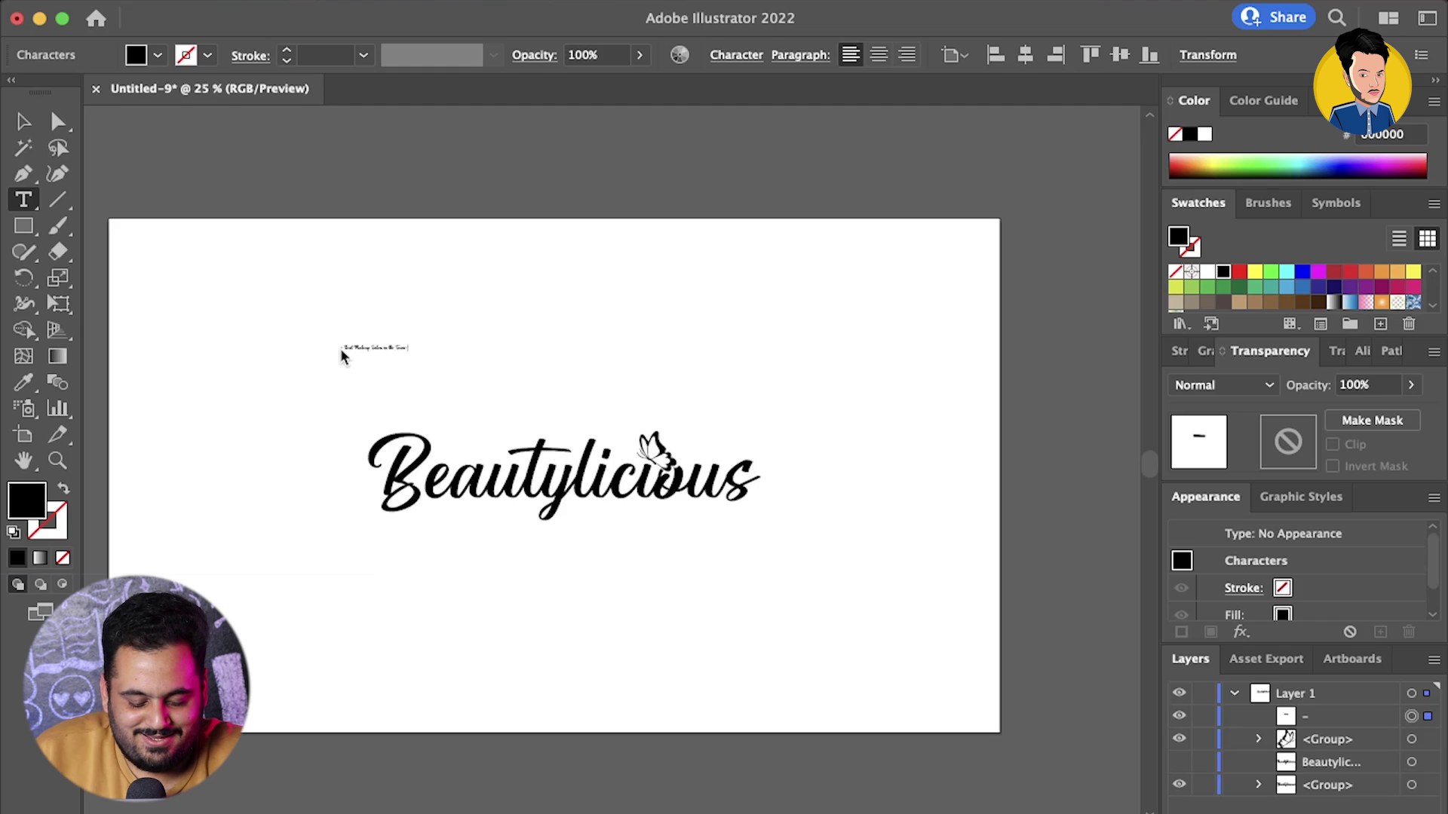
left_click(20, 117)
Set the tagline font to Poppins Regular
left_click(736, 55)
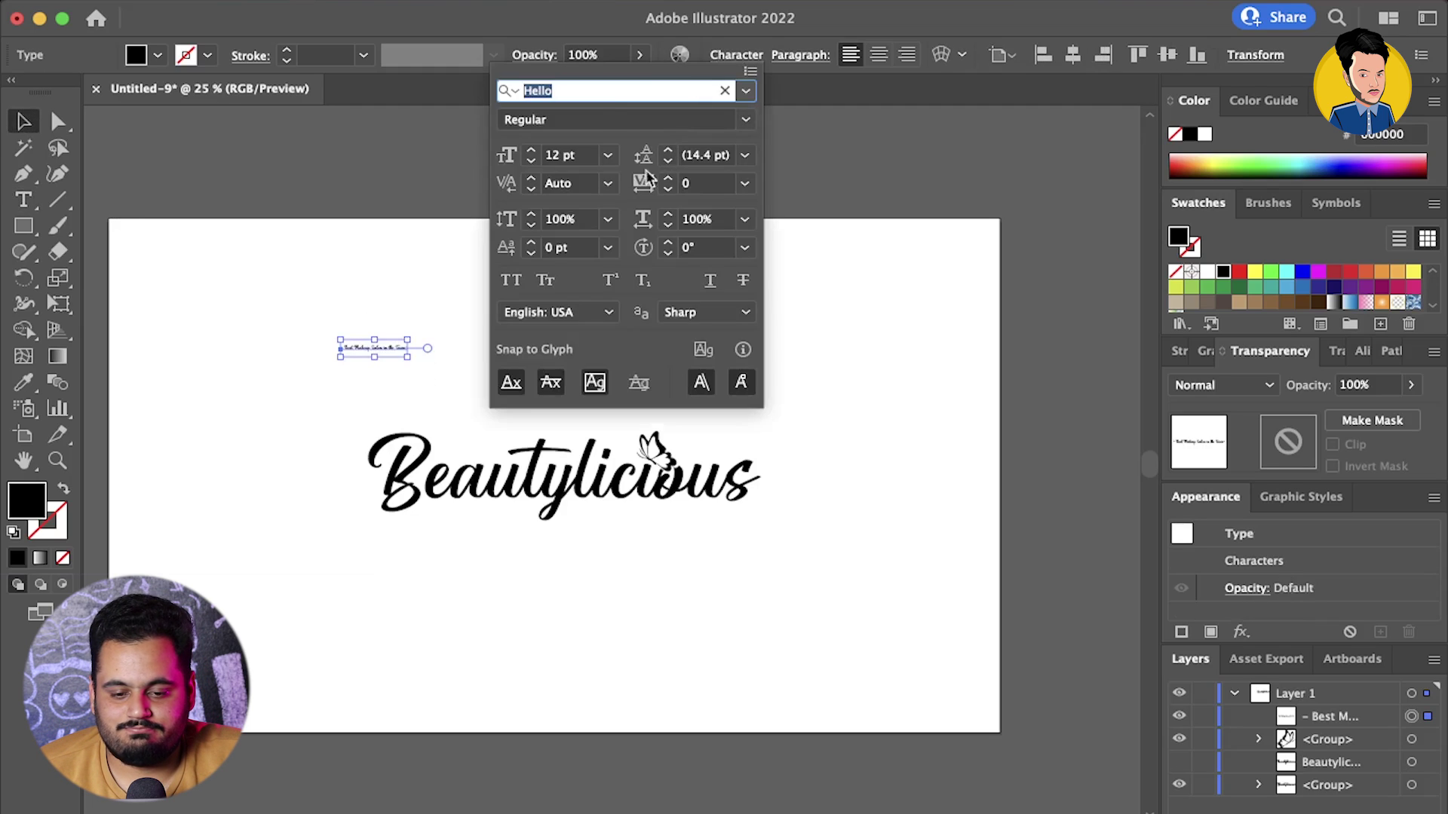
type("p")
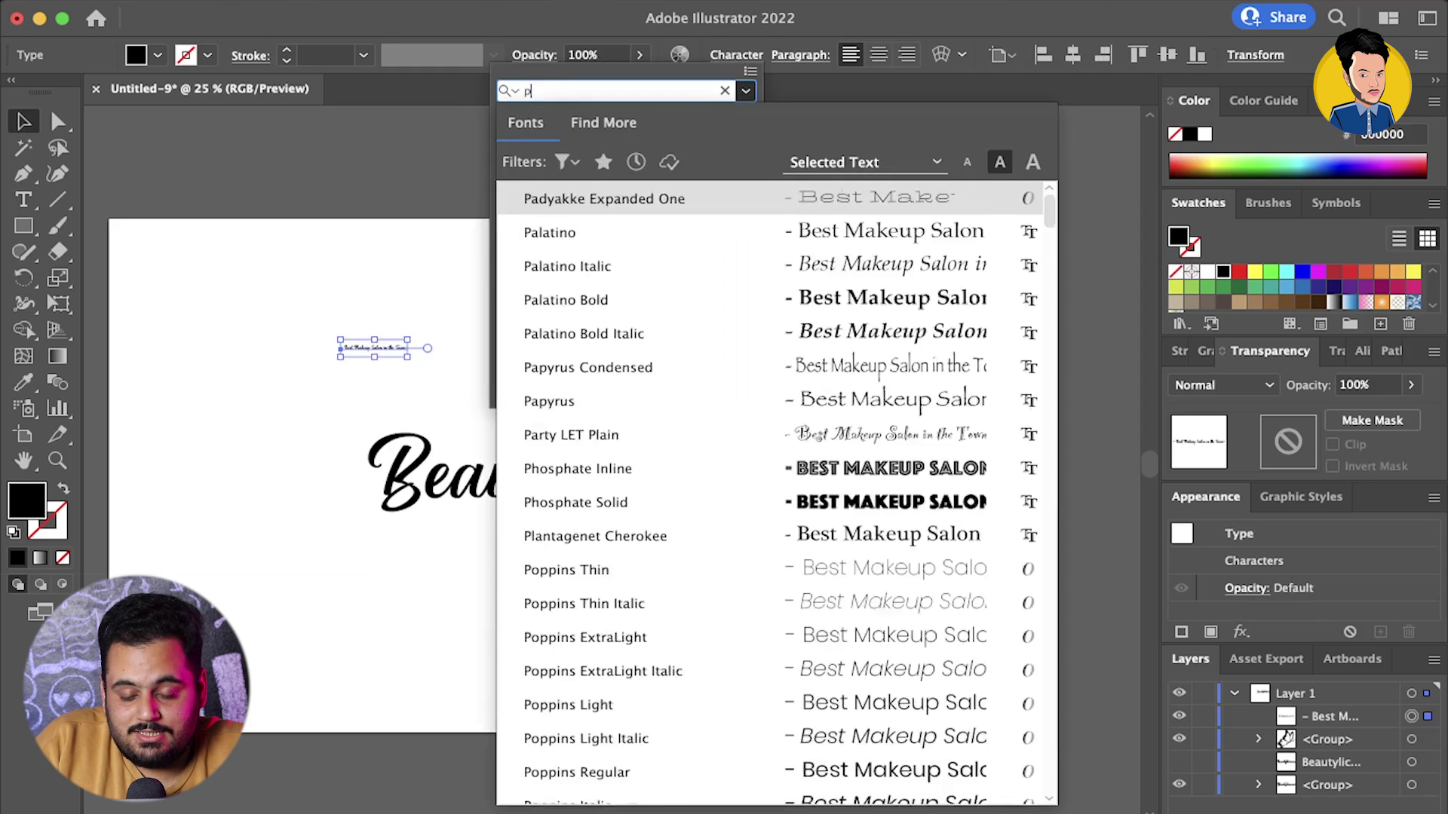
type("opp")
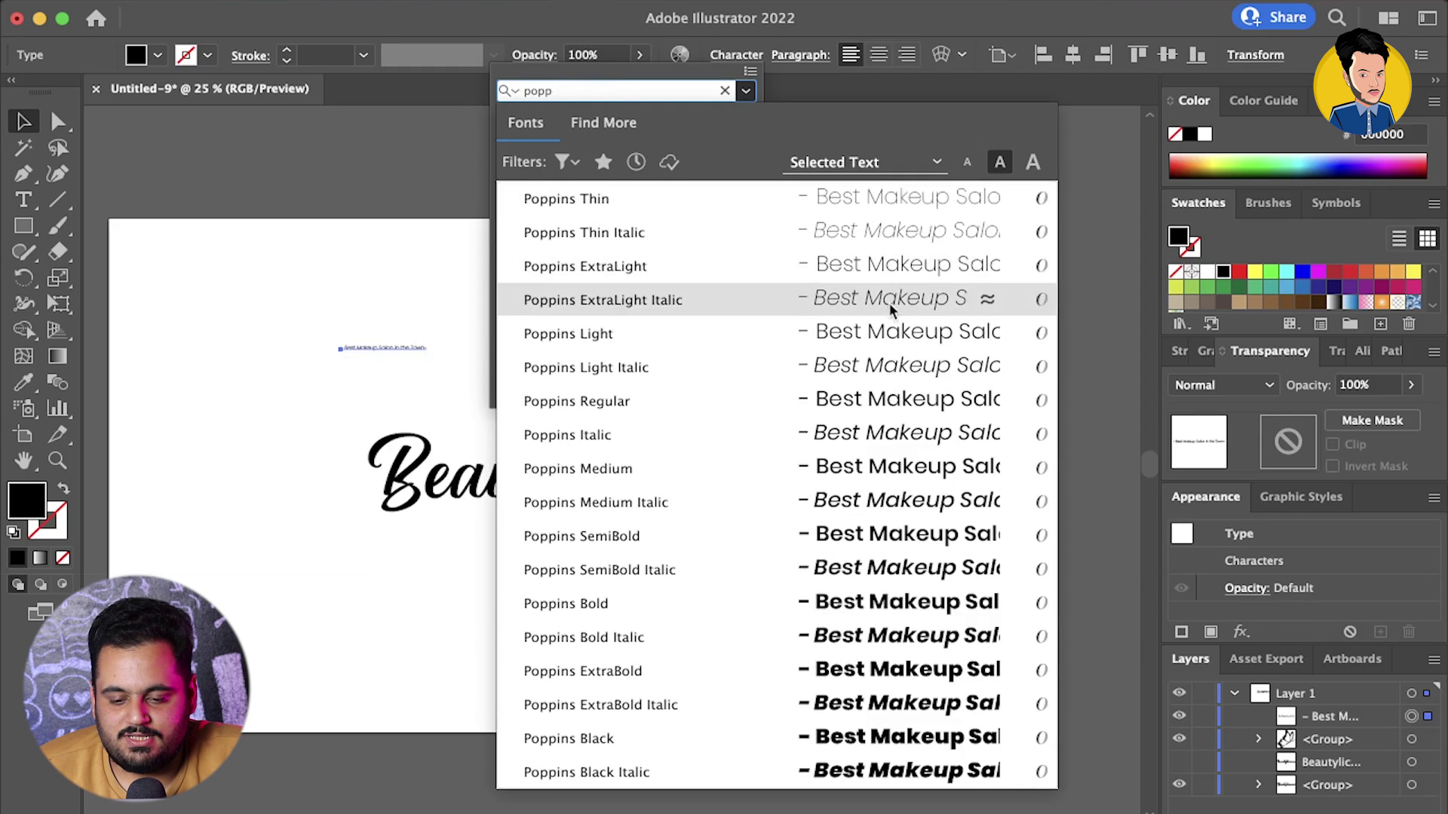
key("Return")
left_click(736, 55)
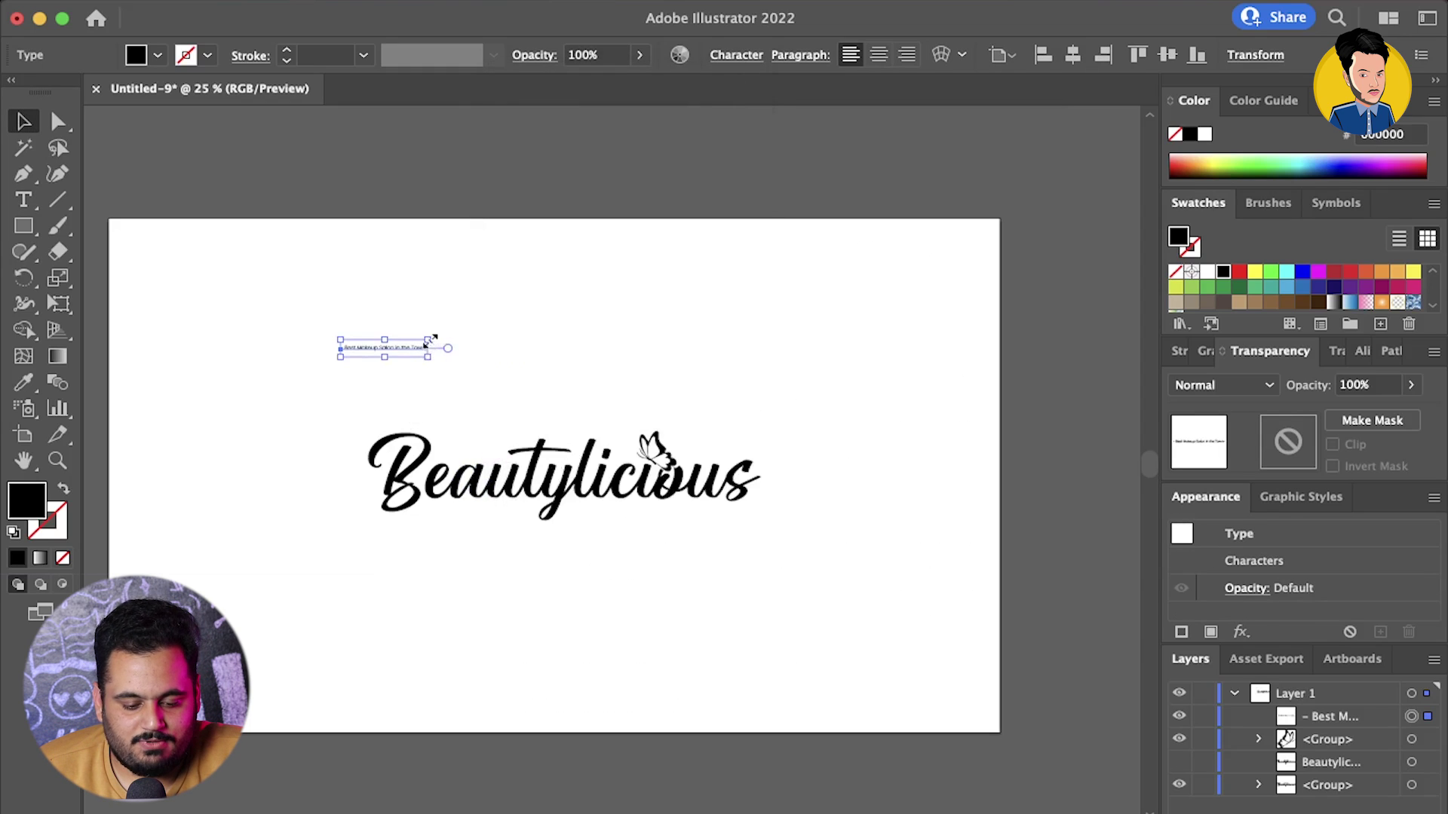
Enlarge the tagline and centre it beneath the Beautylicious lettering
left_click_drag(430, 341, 576, 248)
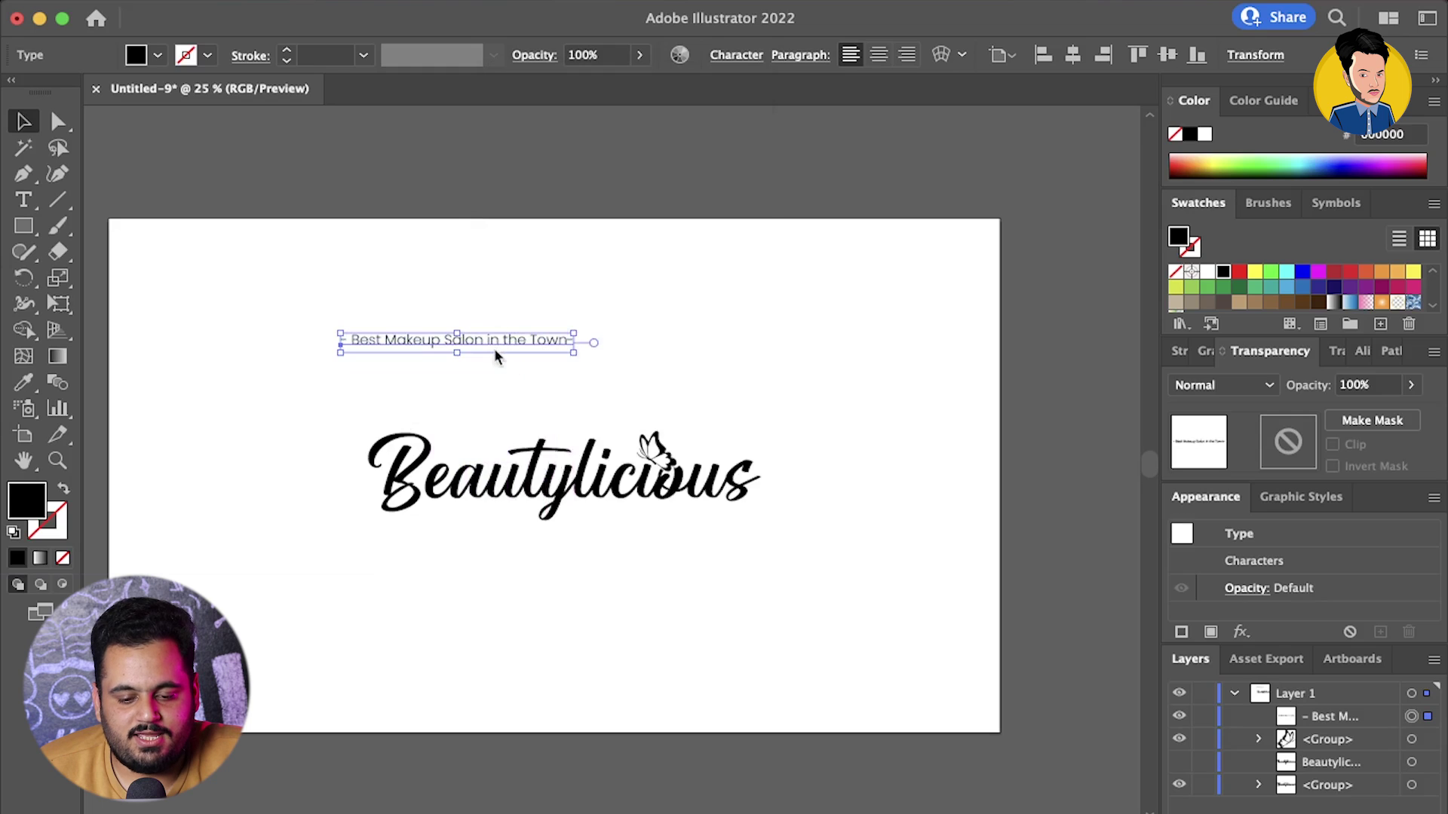
left_click_drag(494, 349, 672, 564)
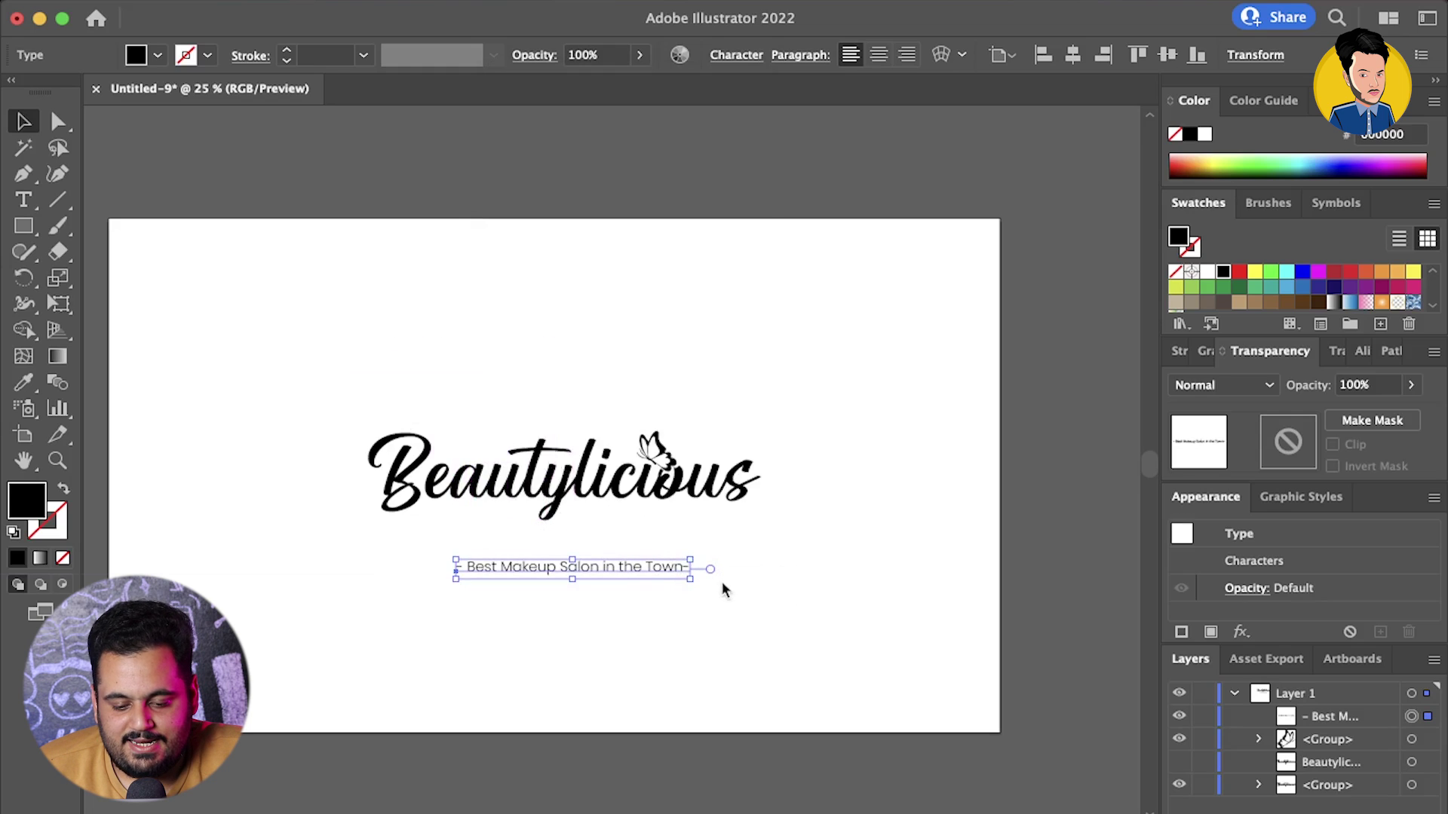
key("t")
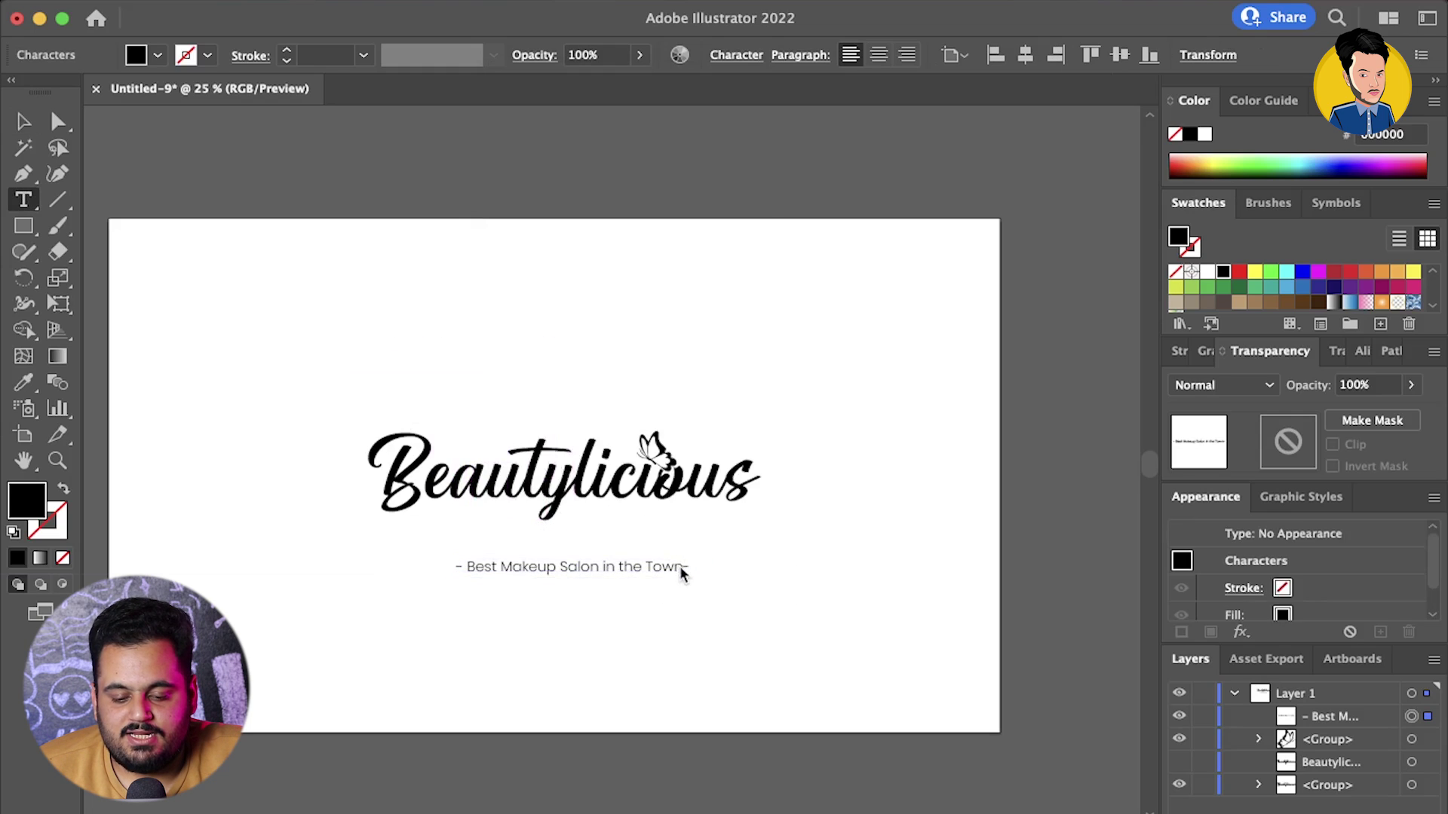
left_click(23, 121)
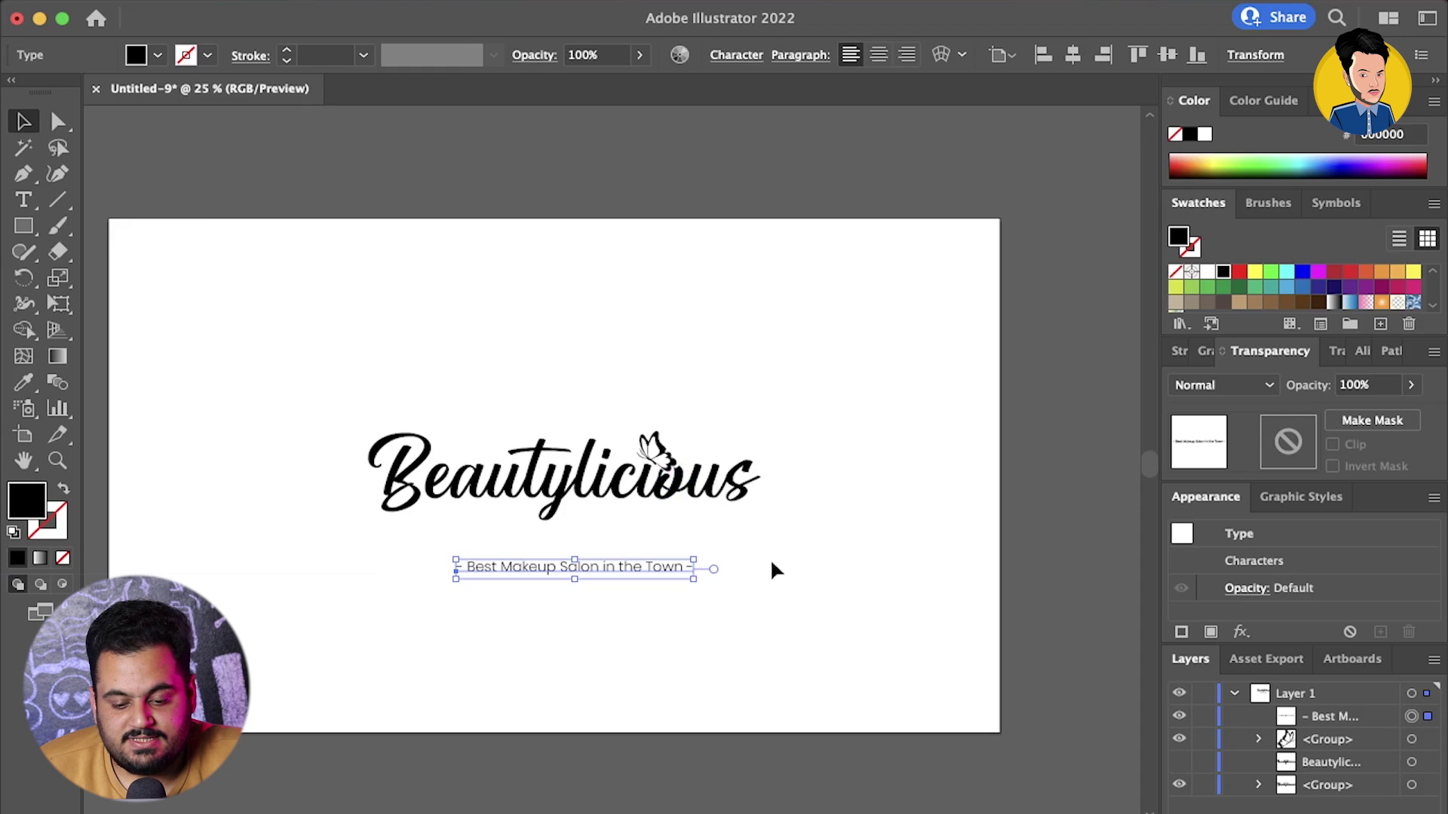
mouse_move(693, 561)
left_mouse_down()
mouse_move(745, 537)
mouse_move(697, 538)
left_mouse_up()
Nudge the tagline up so it sits snugly under the Beautylicious lettering
left_click(704, 591)
left_click(713, 605)
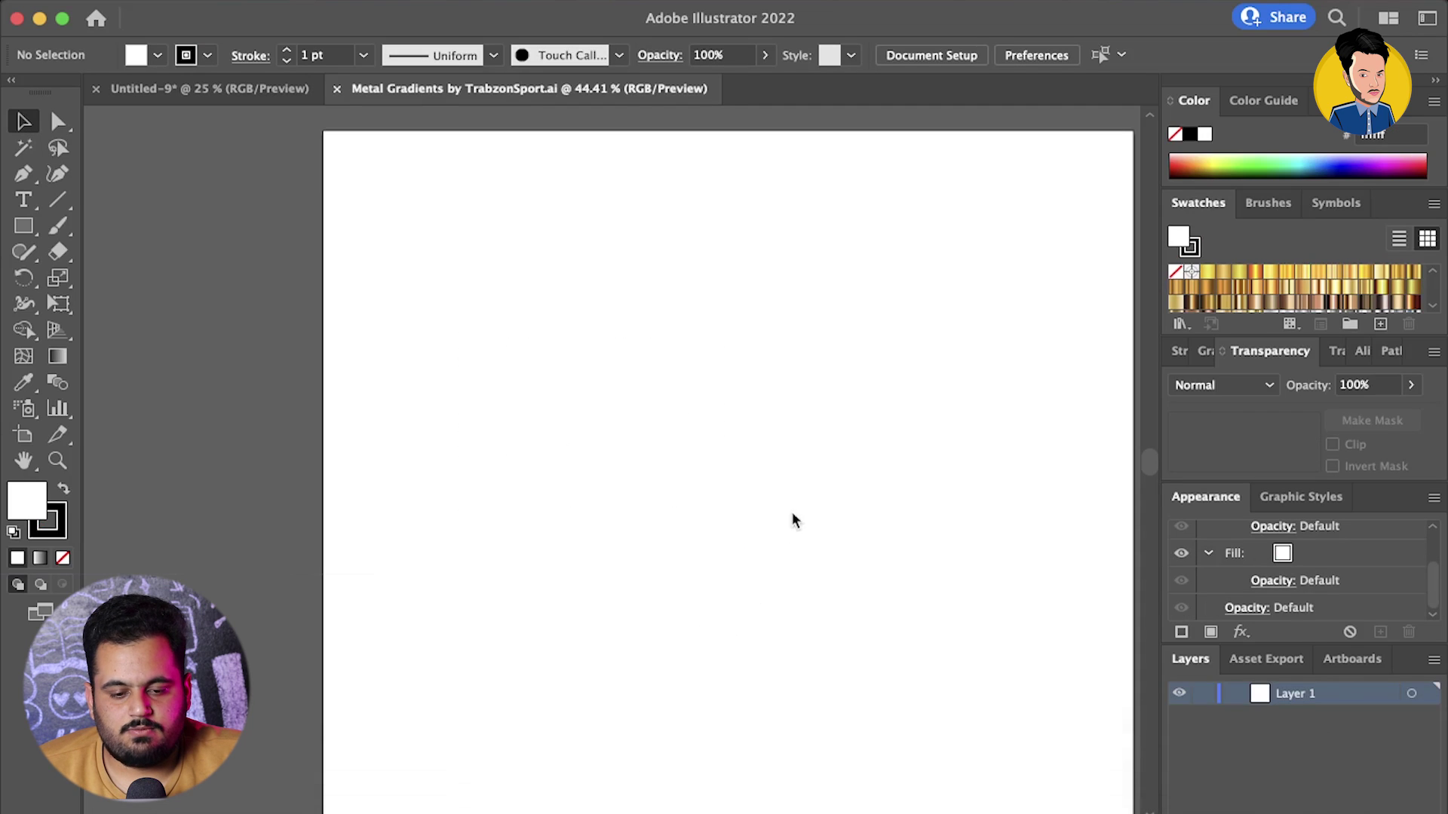
left_click(226, 89)
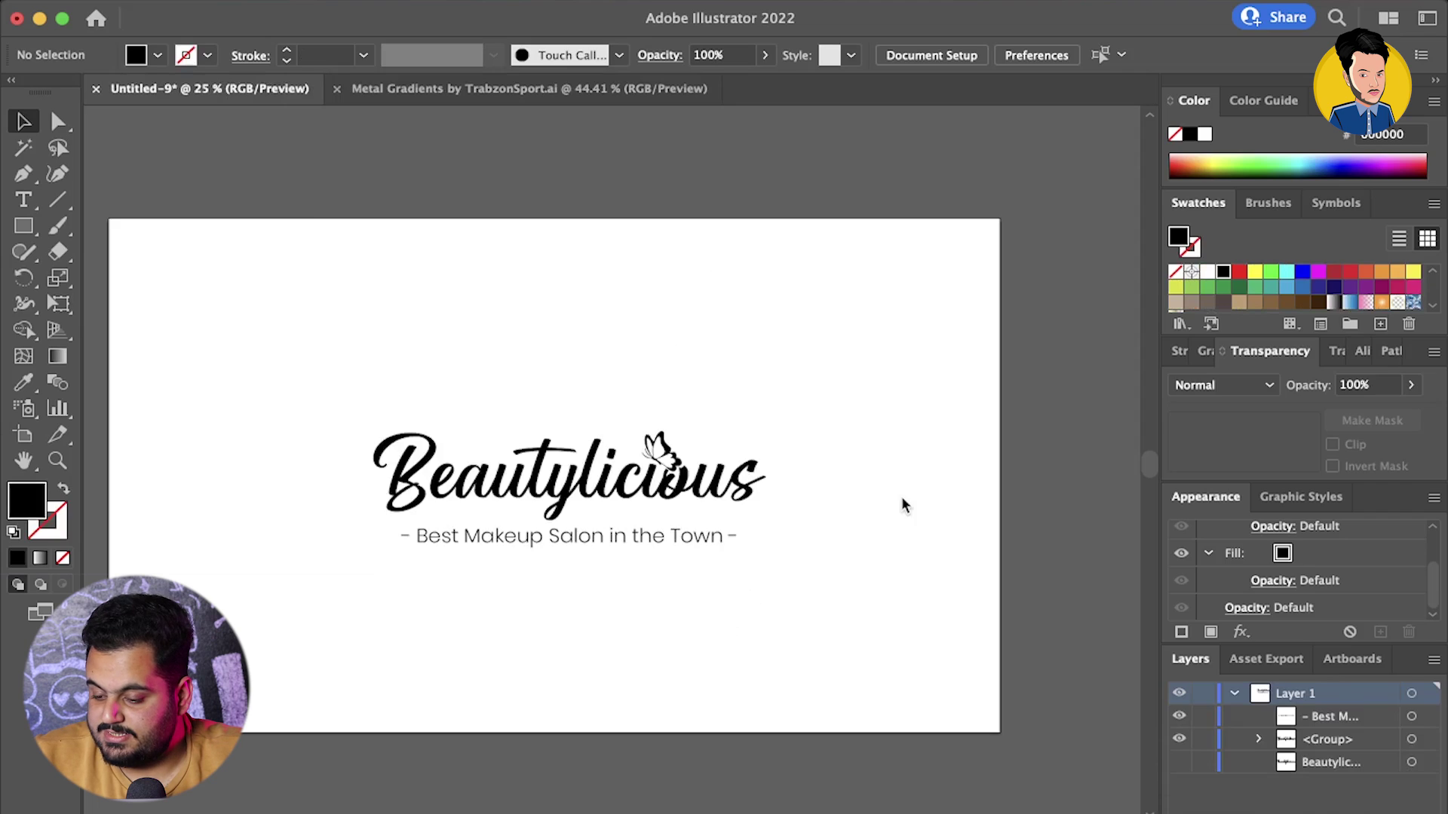
left_click(538, 89)
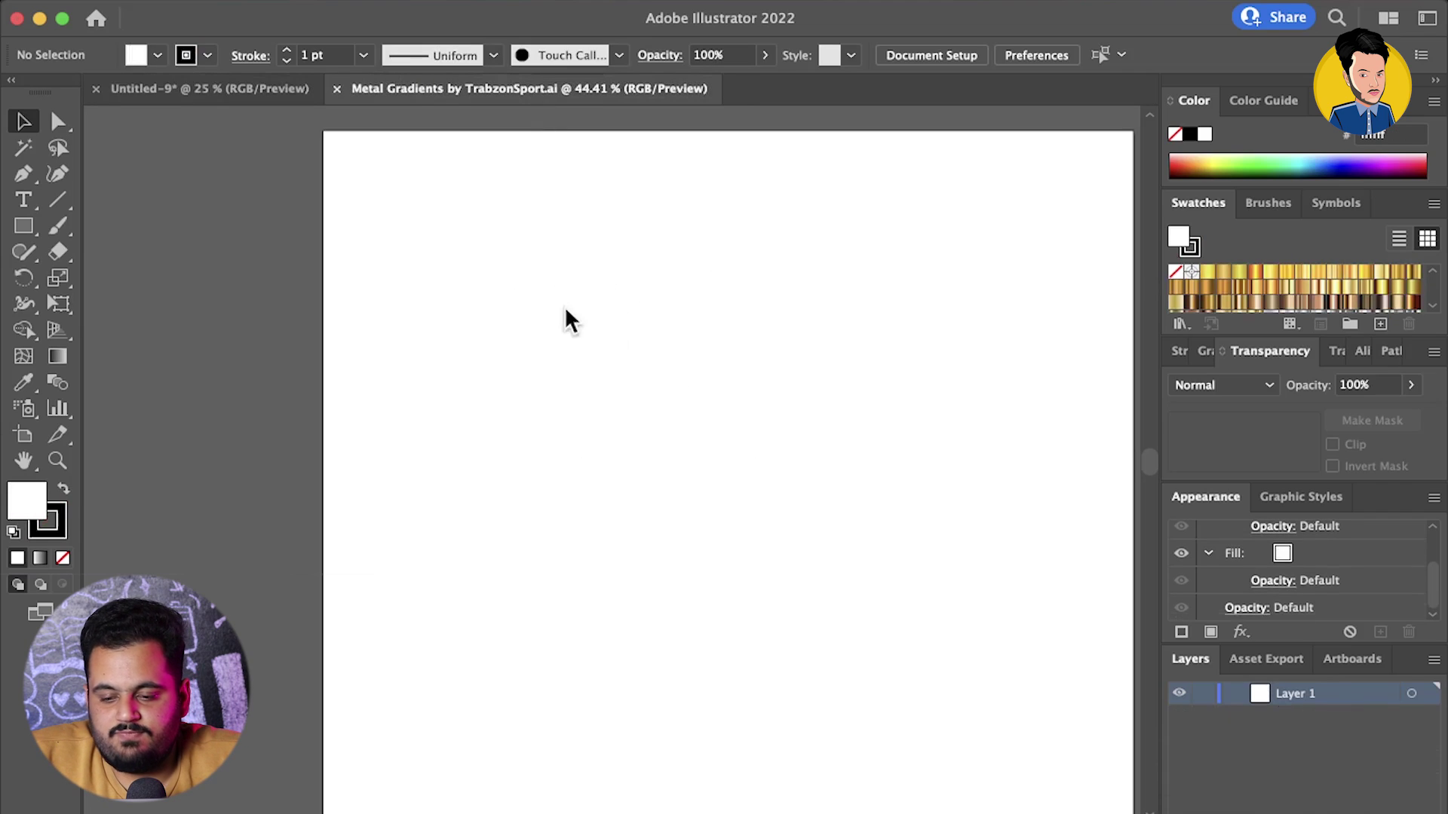
scroll(572, 309, "down", 1)
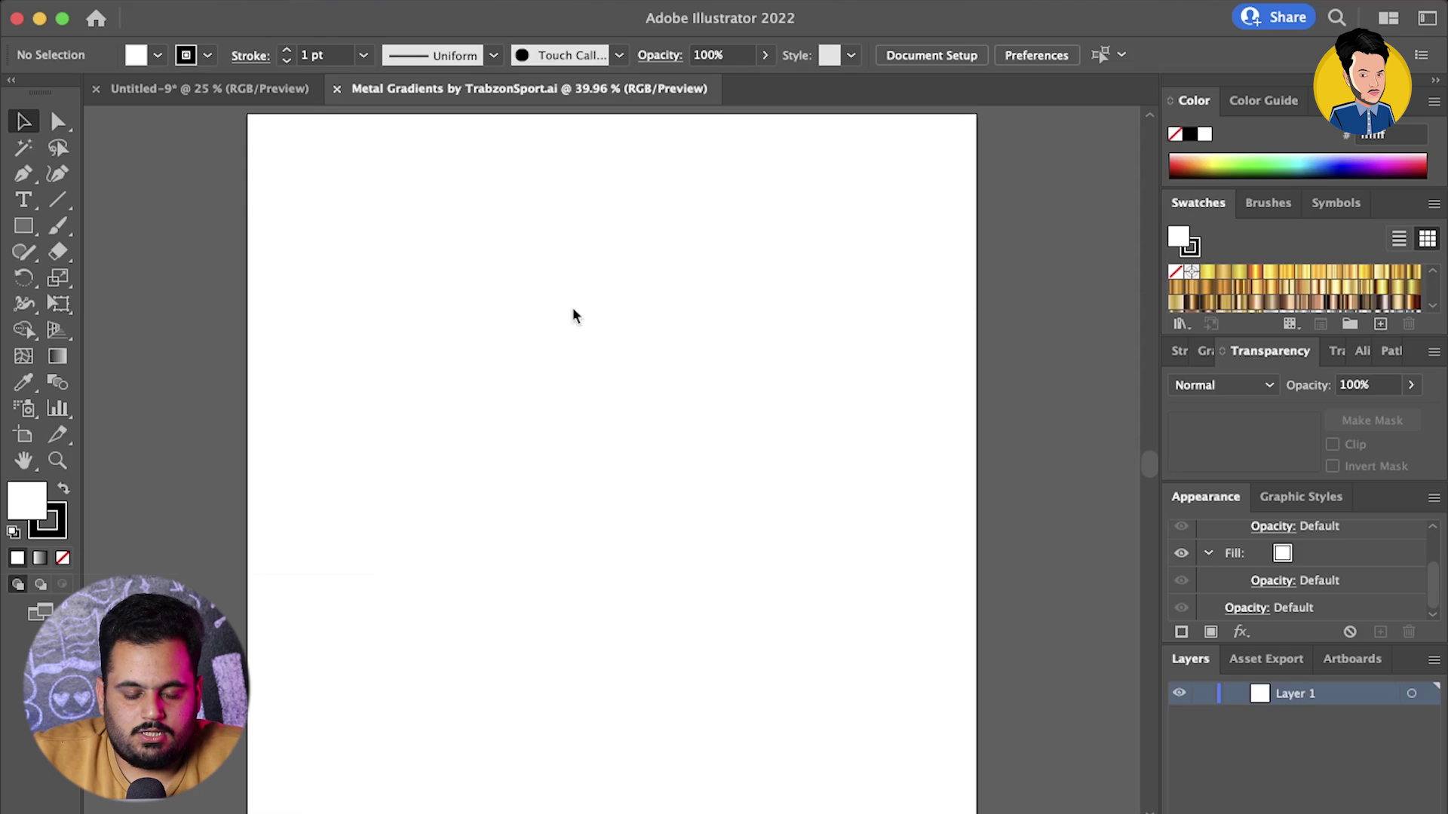
Cut the Beautylicious lettering group and paste it into the Metal Gradients document
left_click(251, 98)
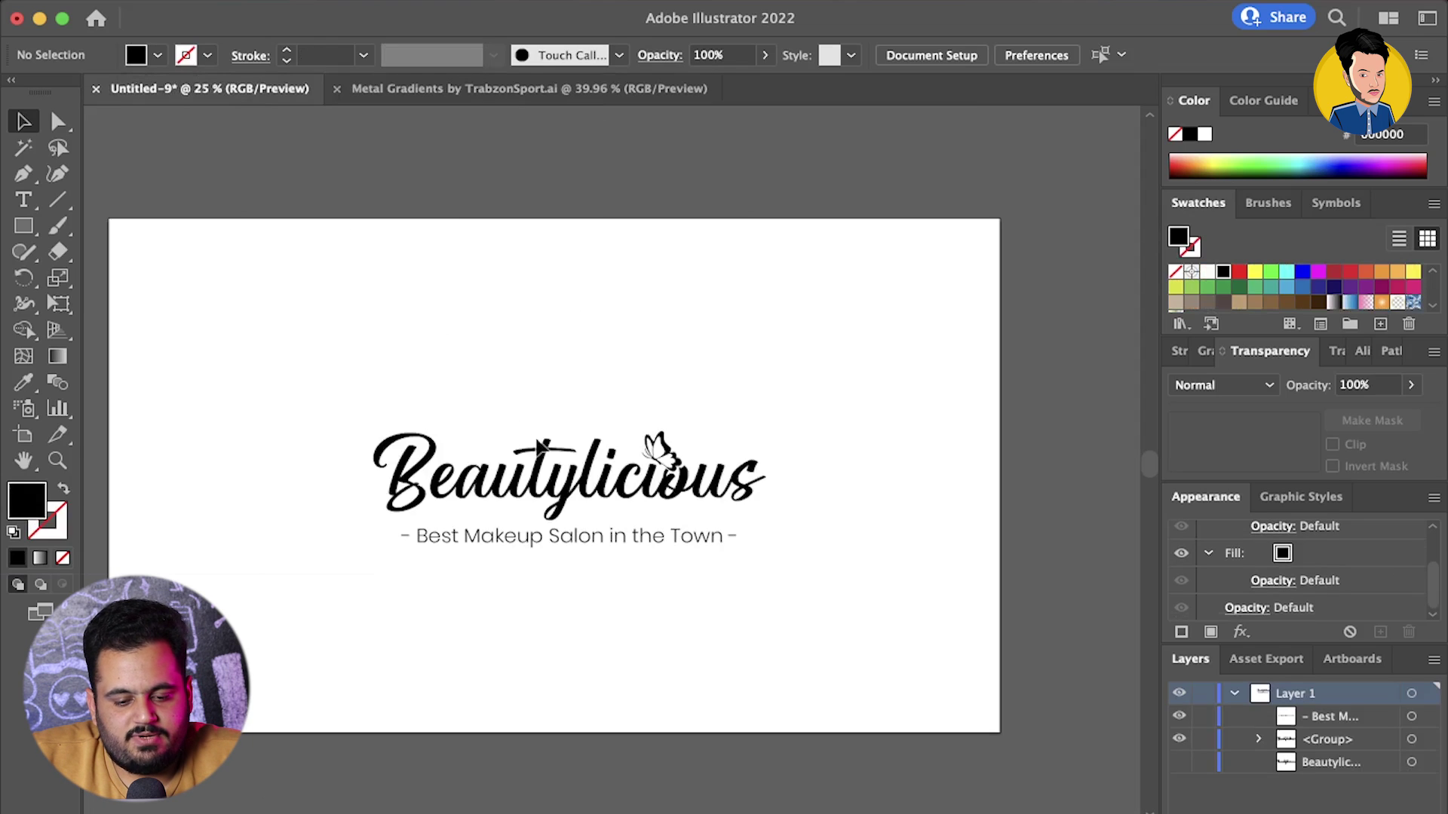
left_click(488, 487)
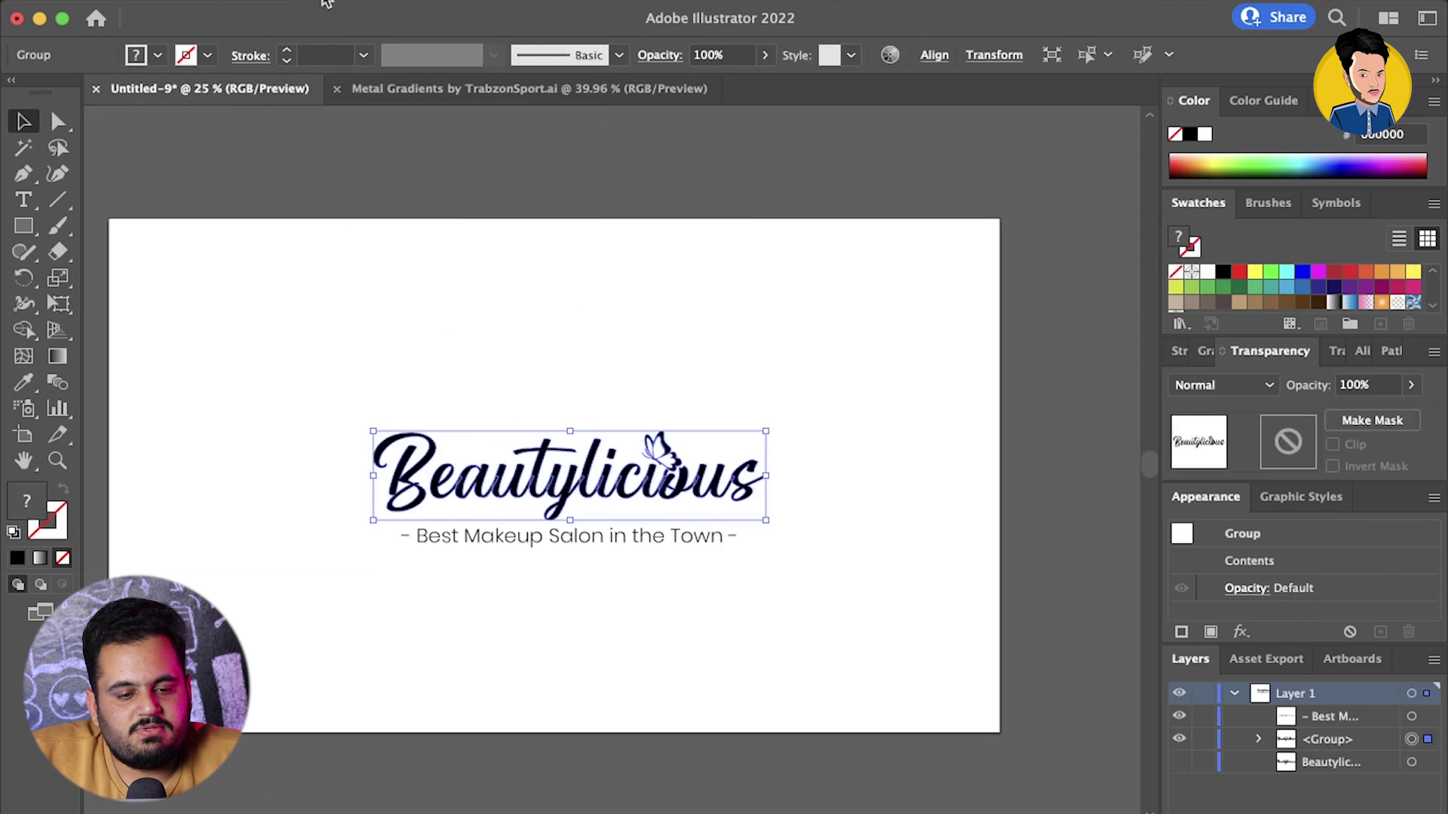
scroll(649, 471, "right", 1)
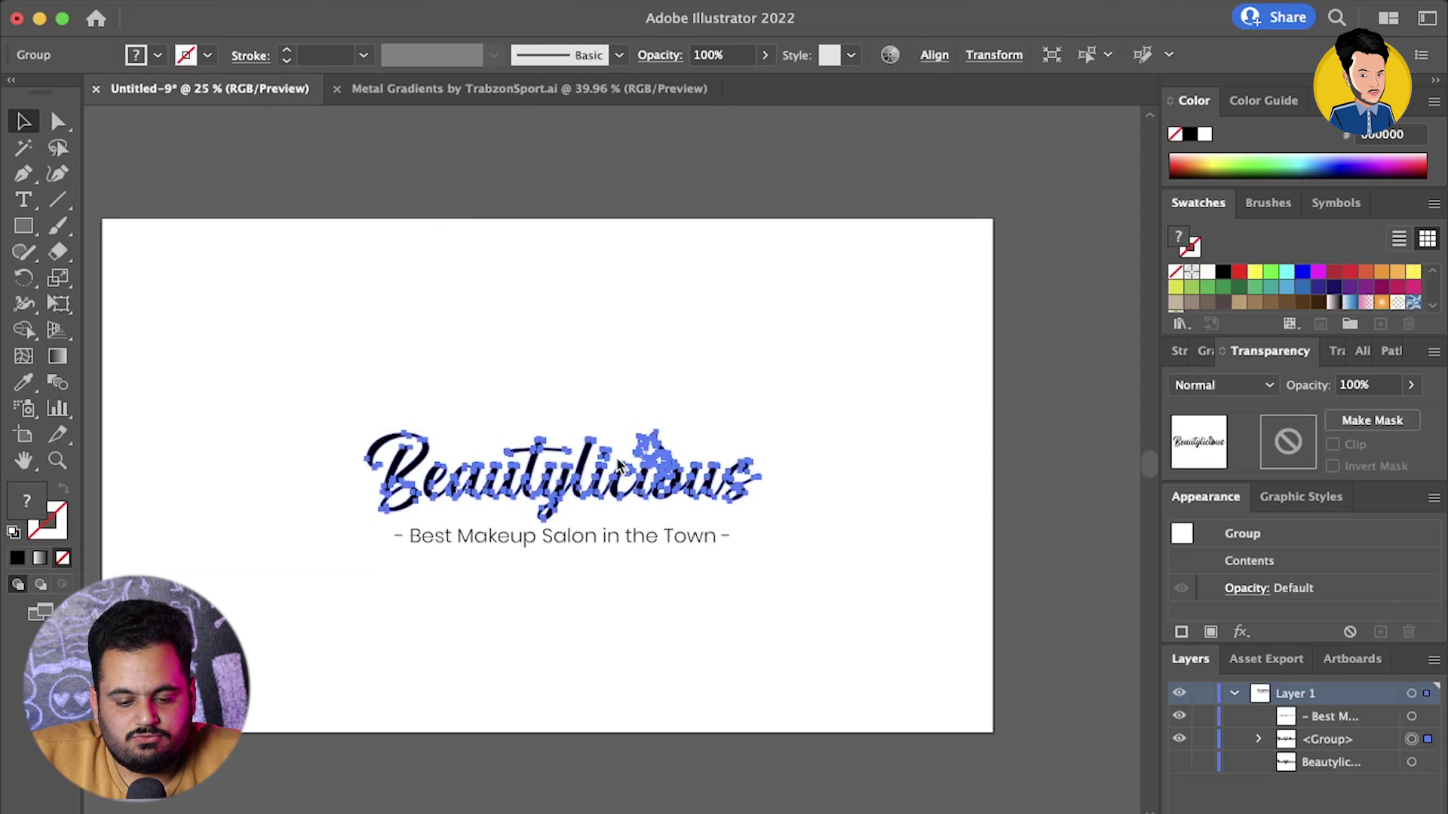
scroll(634, 472, "right", 1)
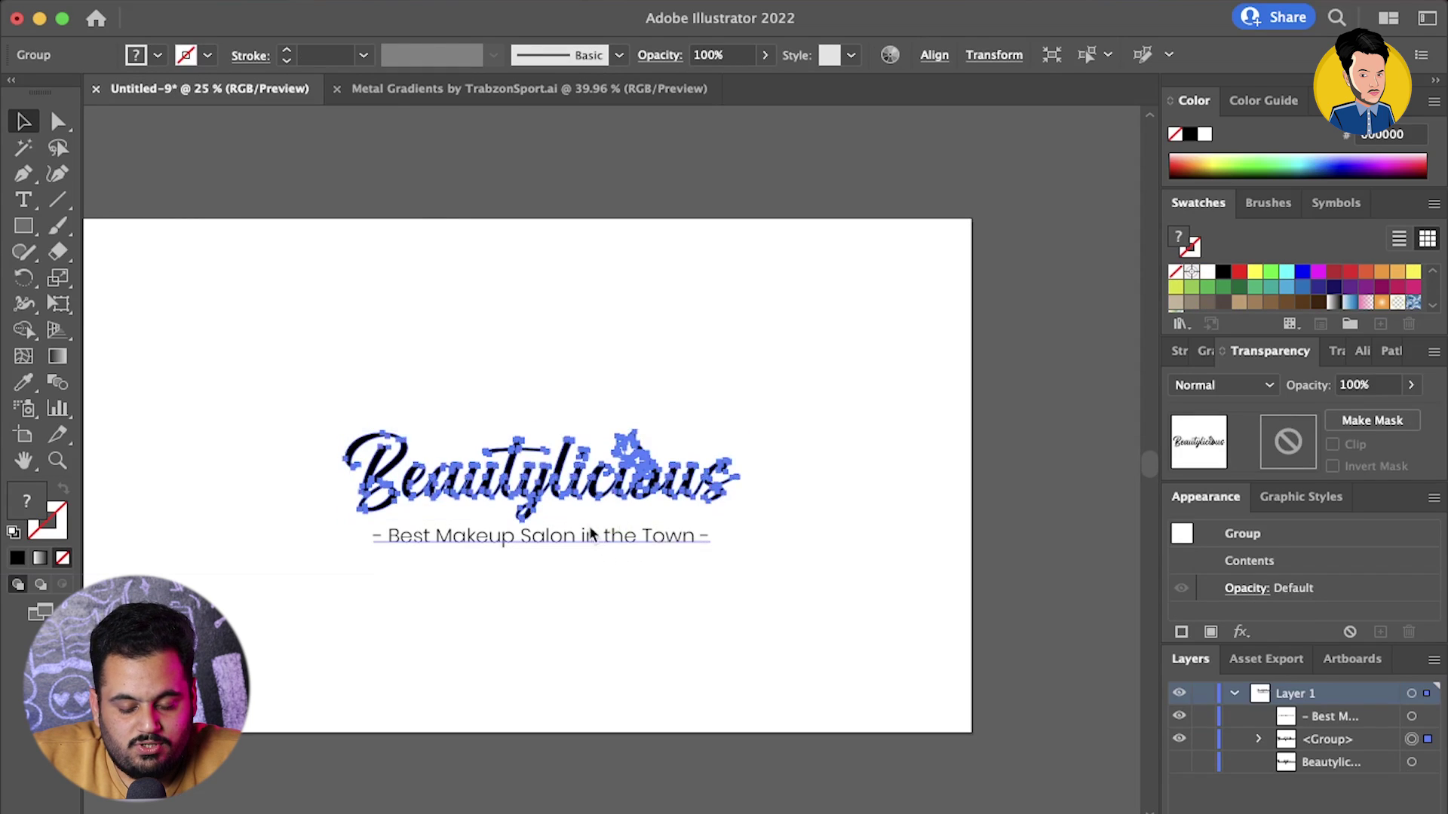
key("Delete")
left_click(530, 98)
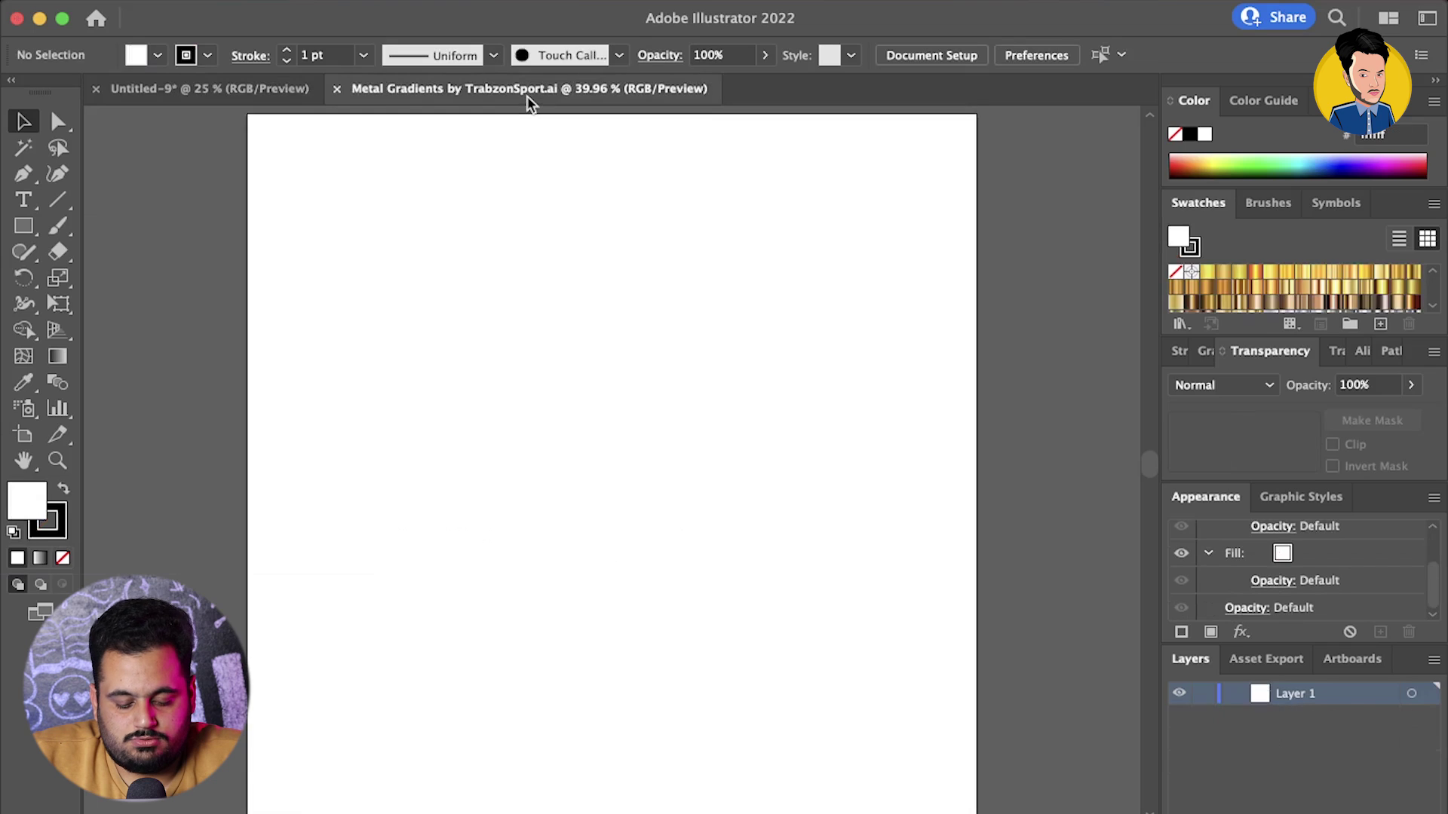
key("ctrl+v")
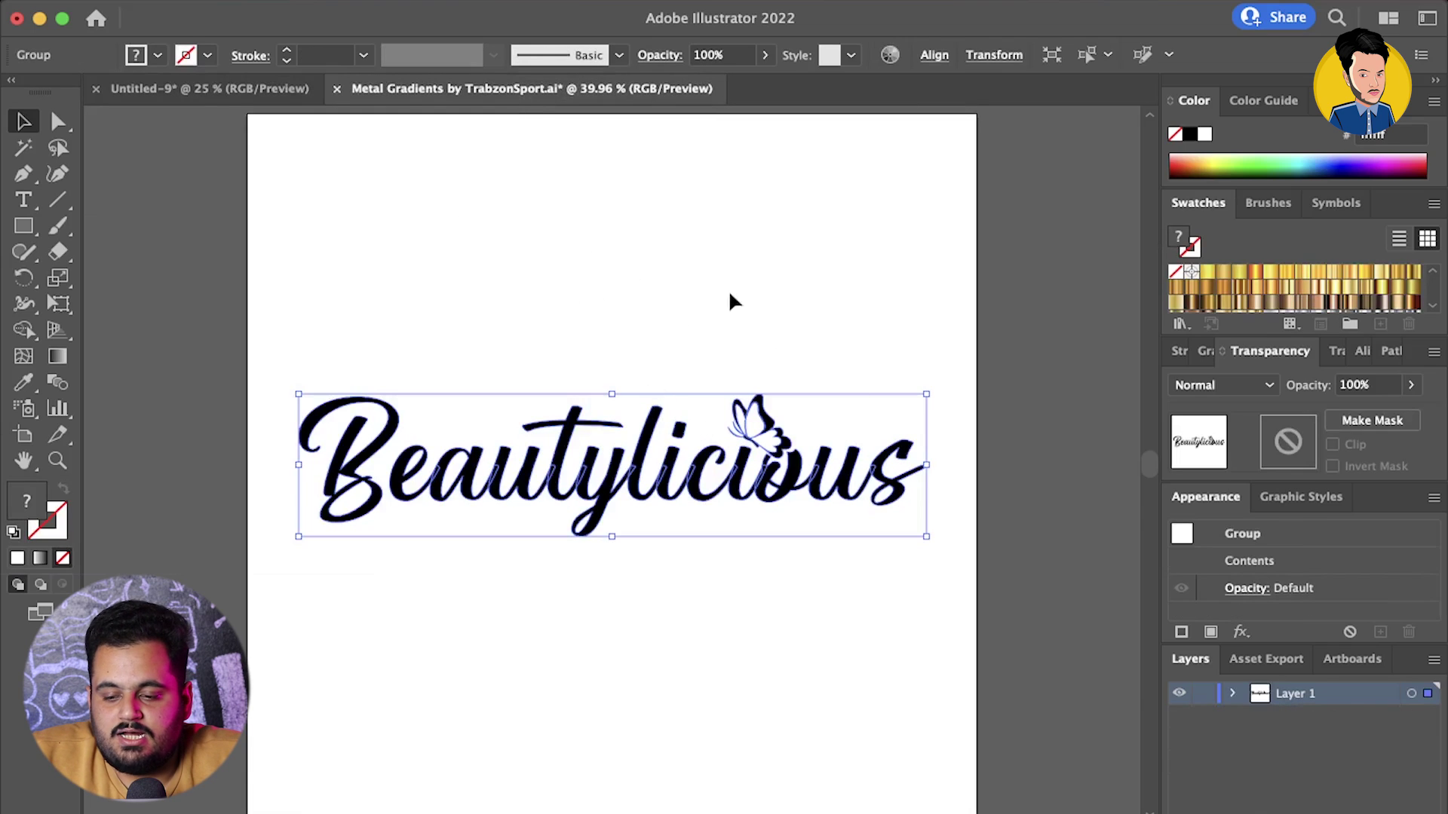
Apply a gold gradient swatch to the pasted Beautylicious lettering and deselect to preview it
left_click(1222, 272)
left_click(973, 320)
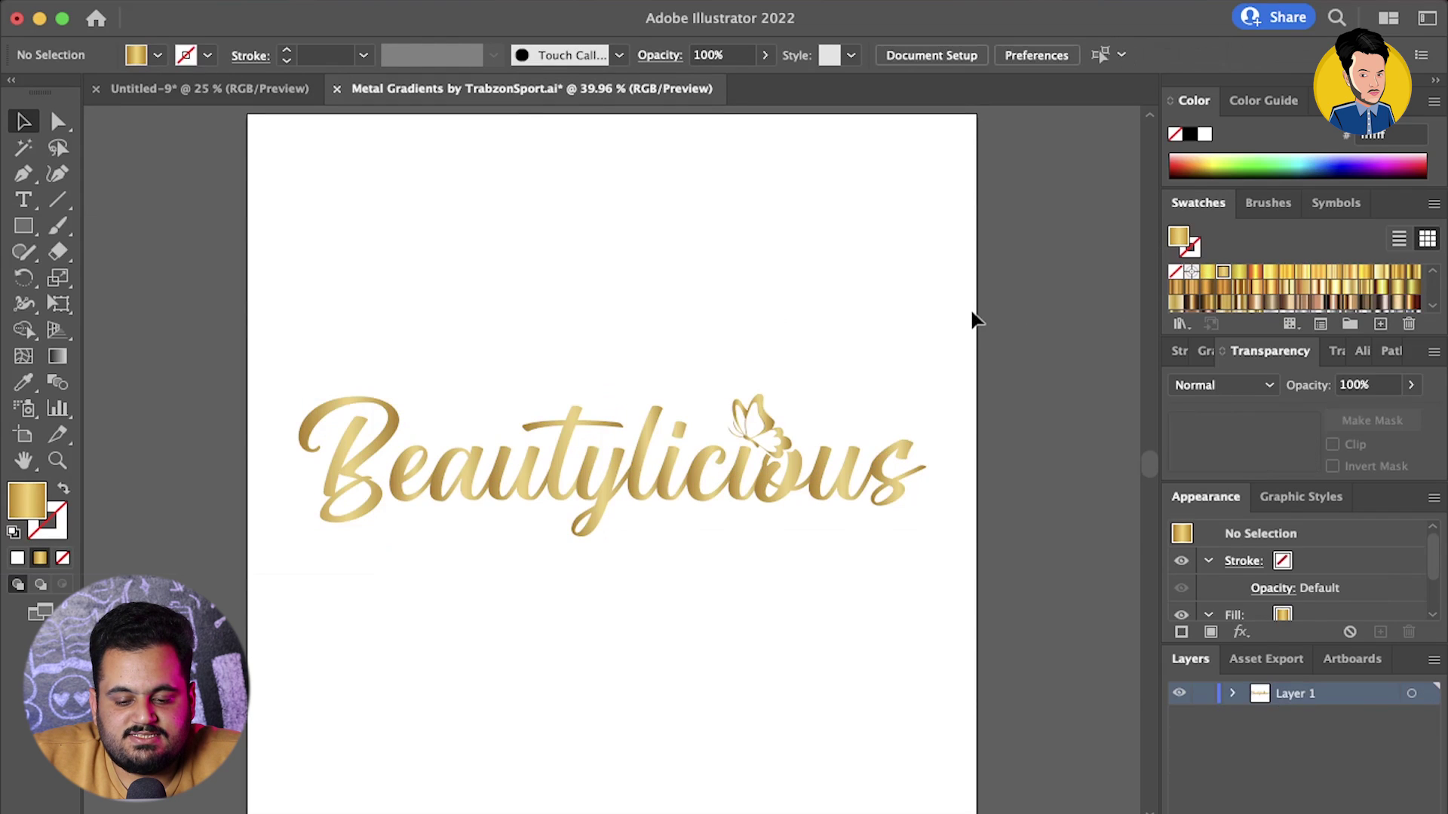
left_click(745, 467)
left_click(1064, 285)
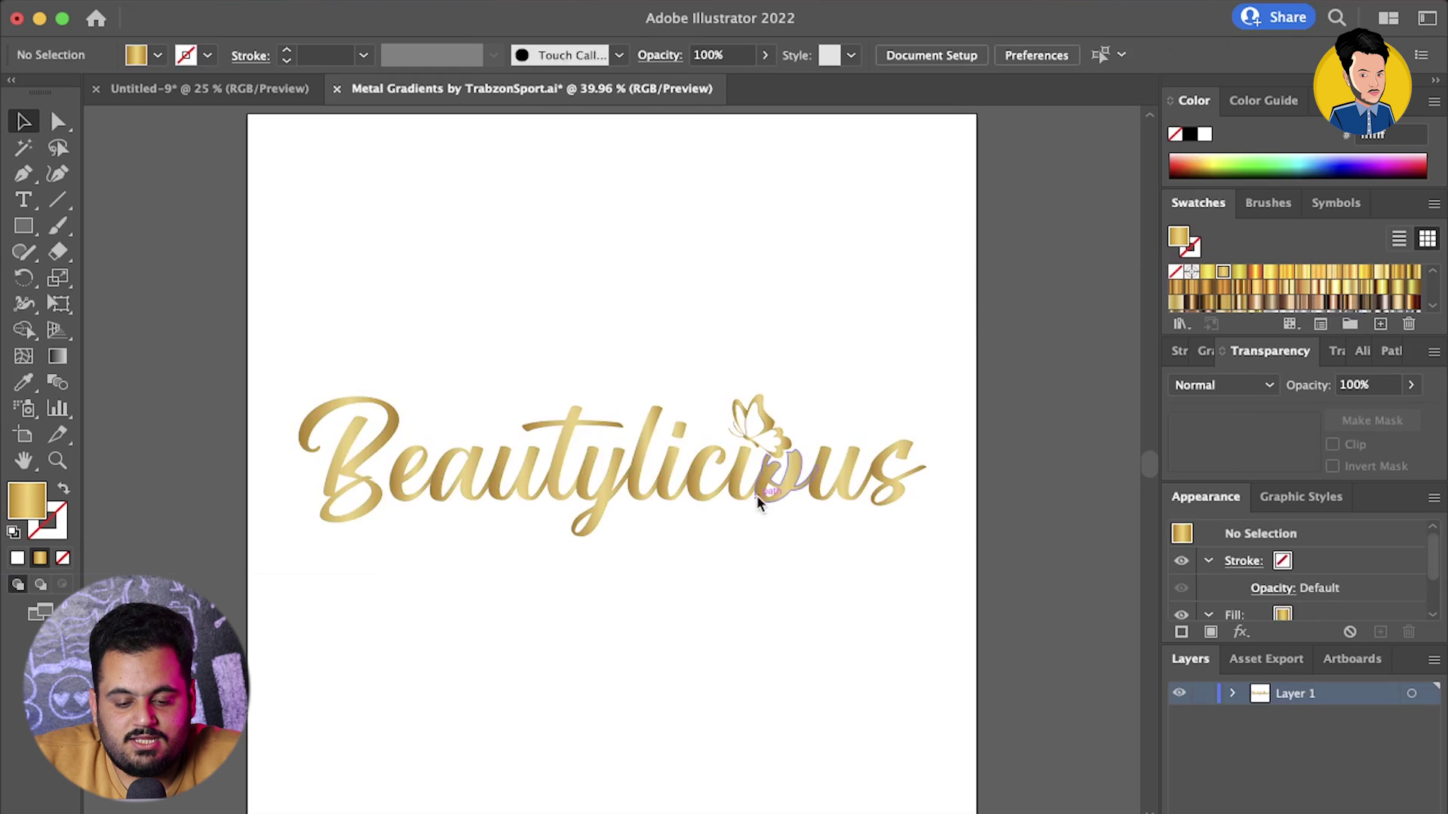
scroll(446, 424, "right", 1)
scroll(533, 465, "up", 1)
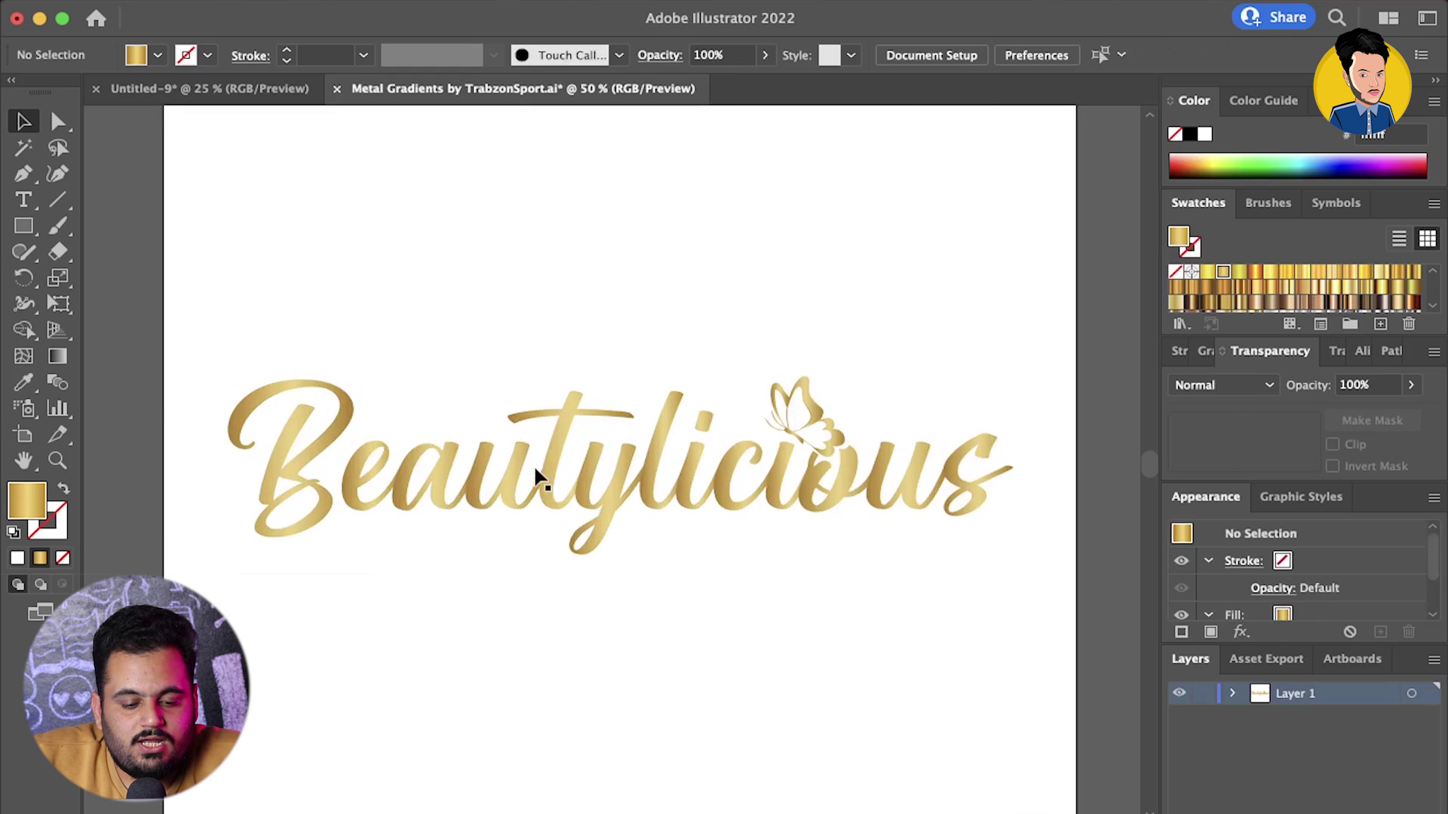
scroll(532, 464, "up", 2)
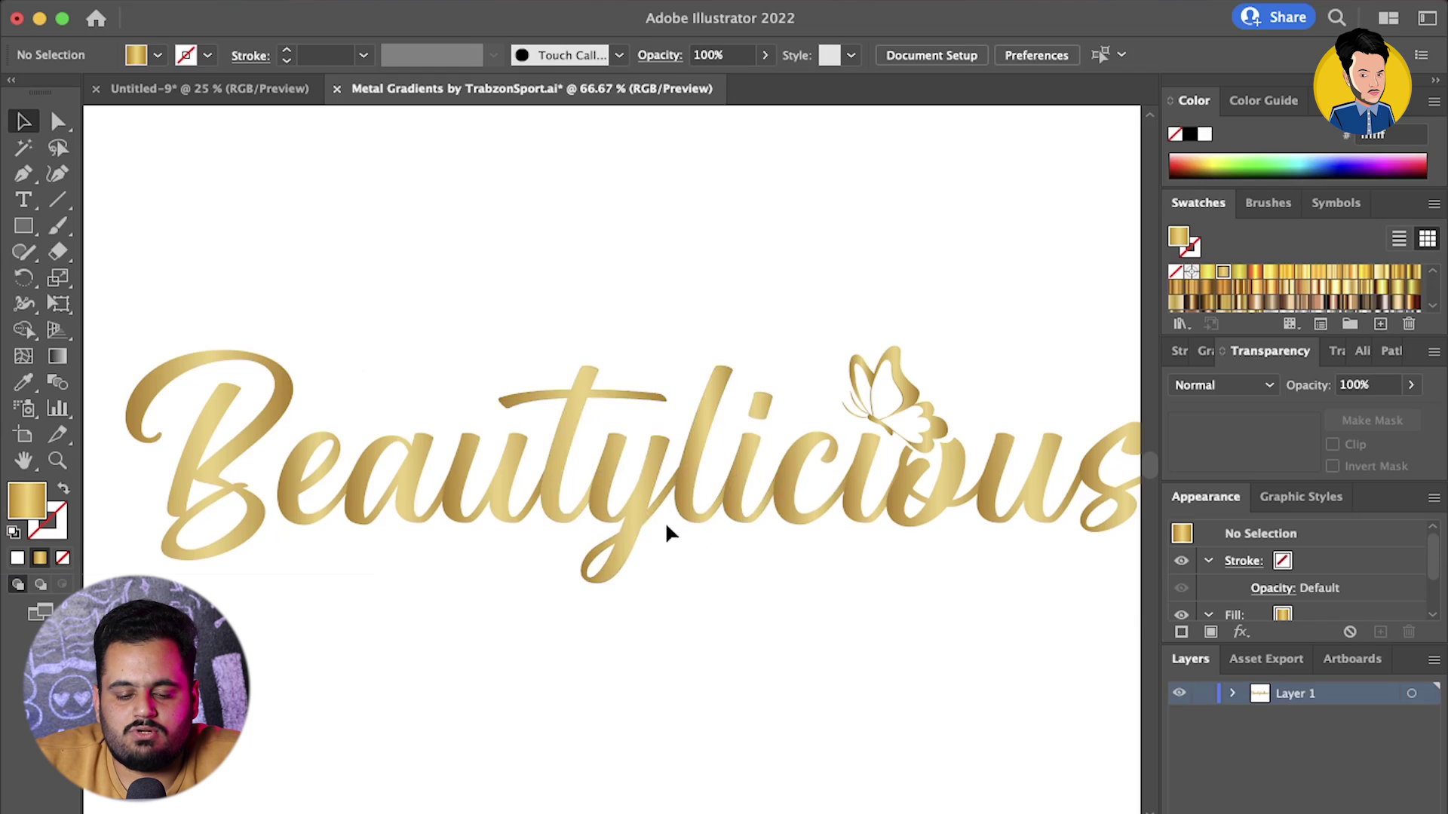
Make the gold lettering group into a compound path
left_click(642, 528)
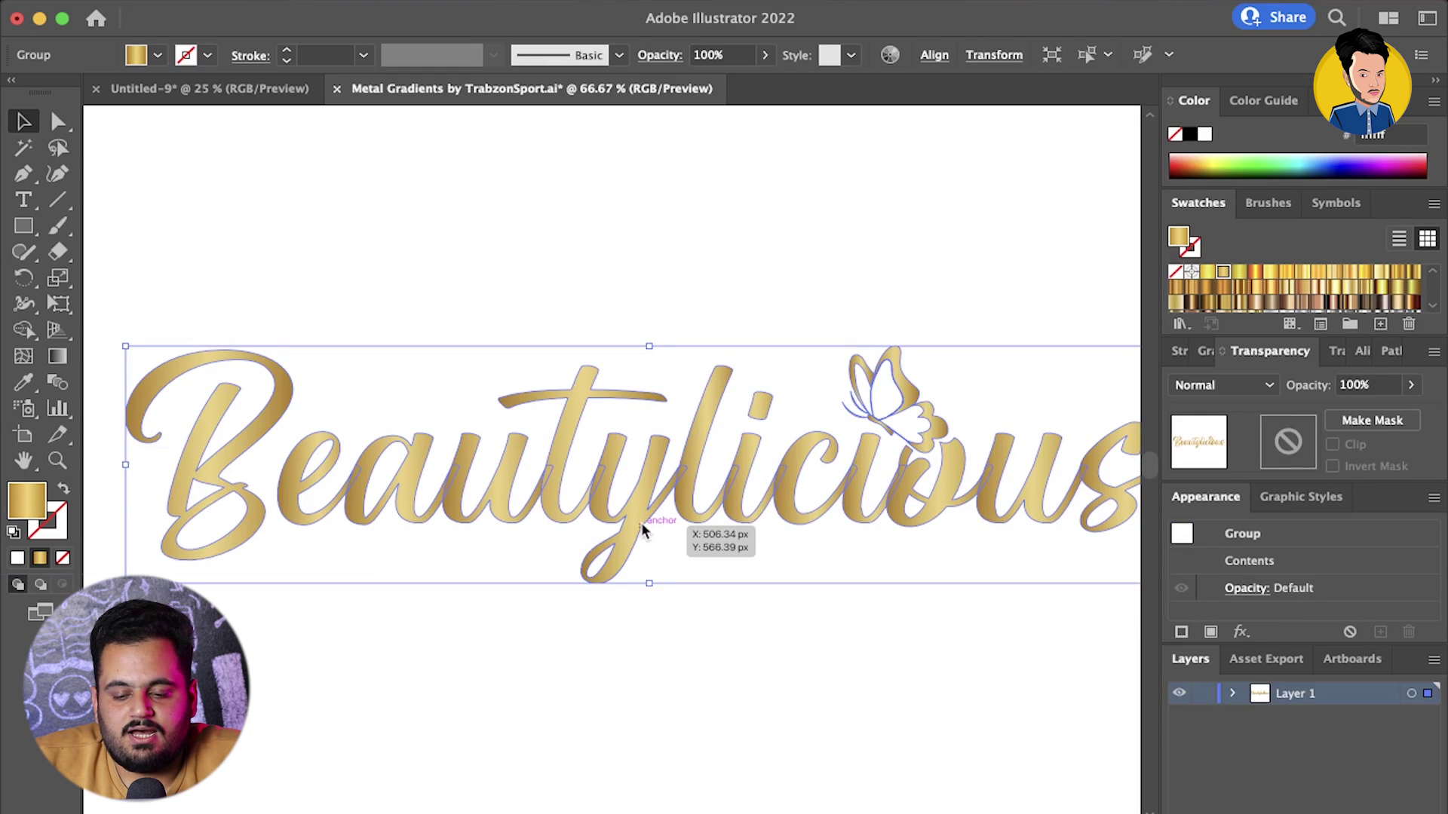
left_click(254, 4)
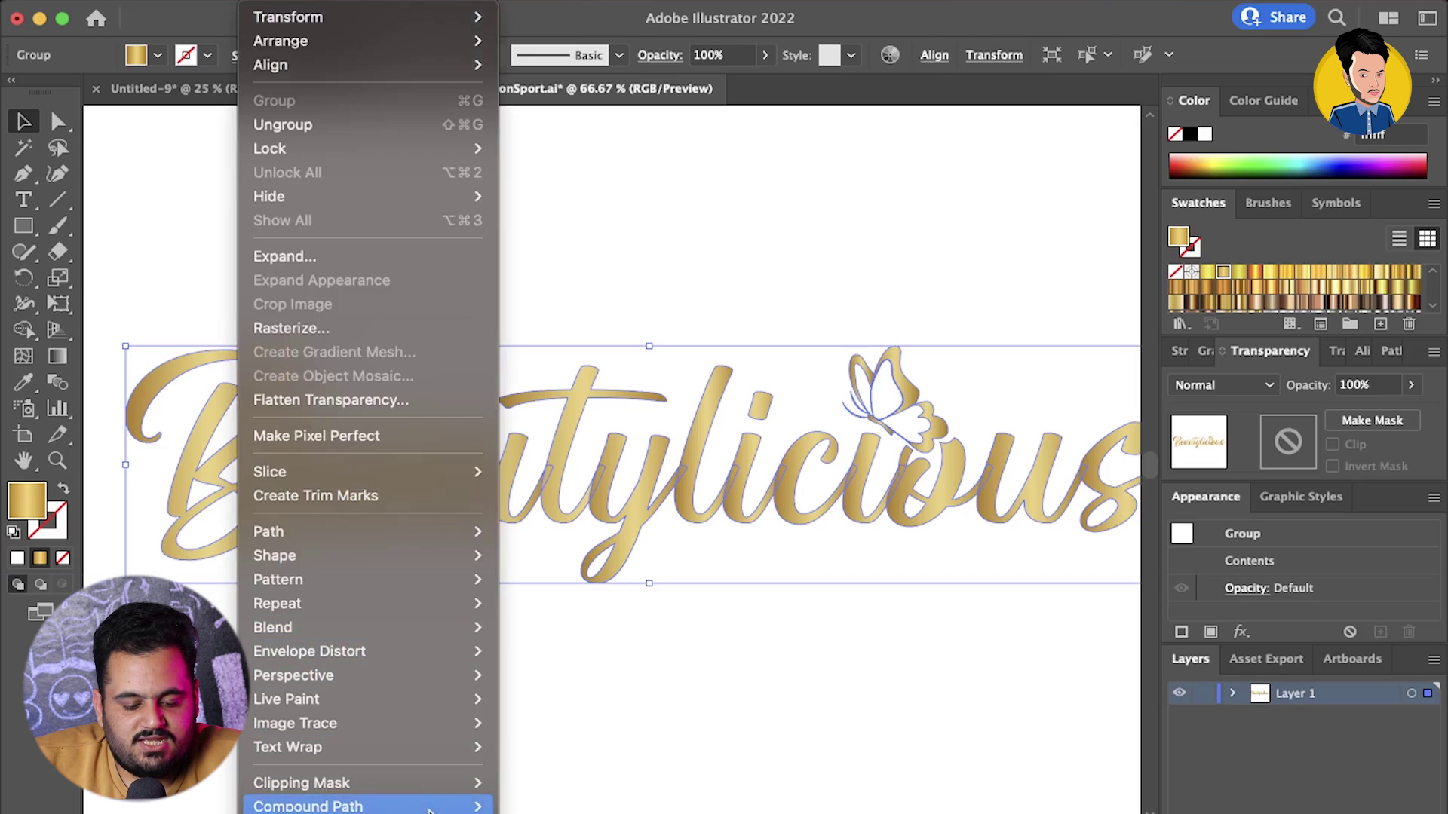
mouse_move(308, 805)
left_click(532, 801)
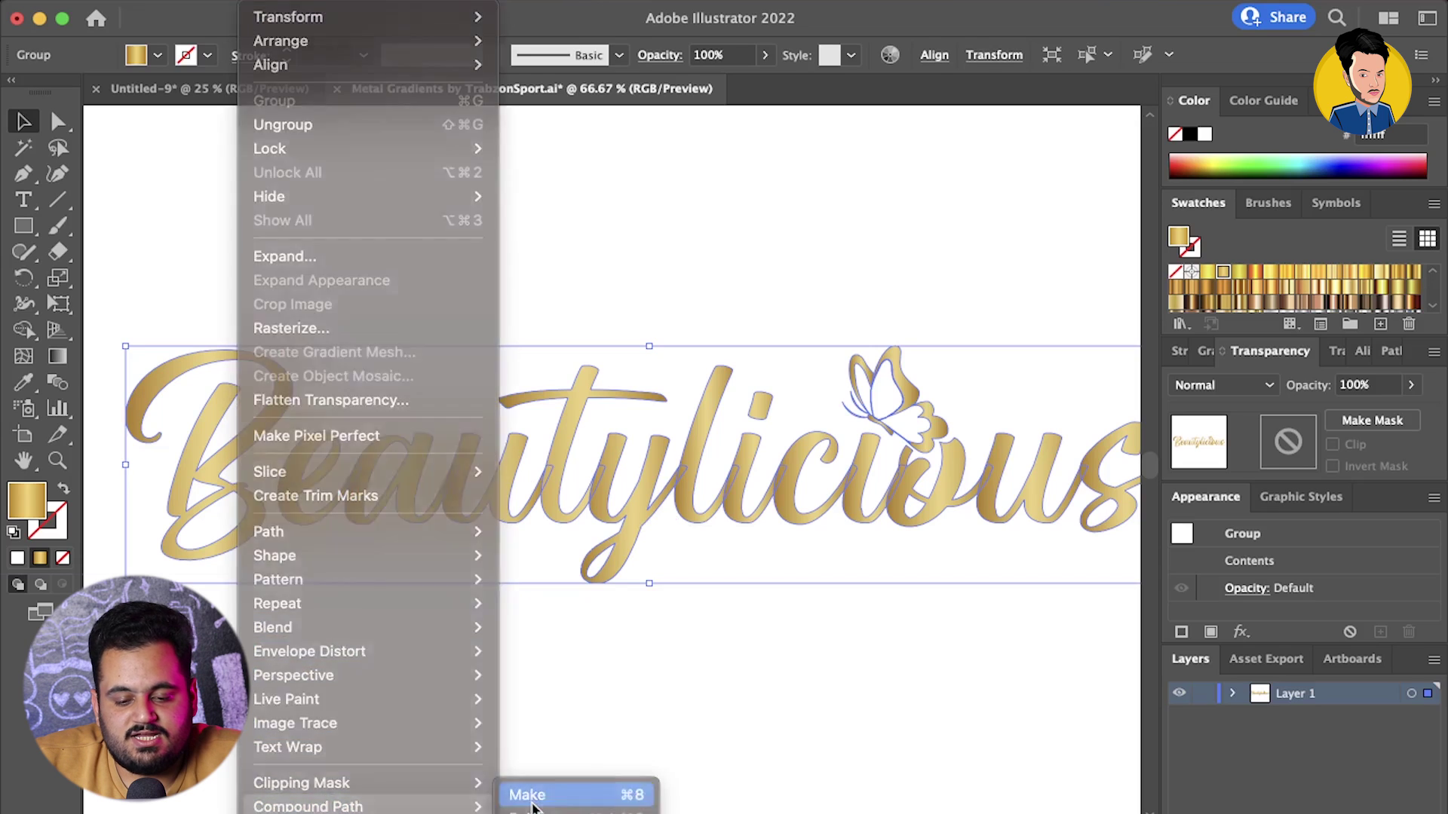
left_click(744, 668)
scroll(724, 641, "down", 1)
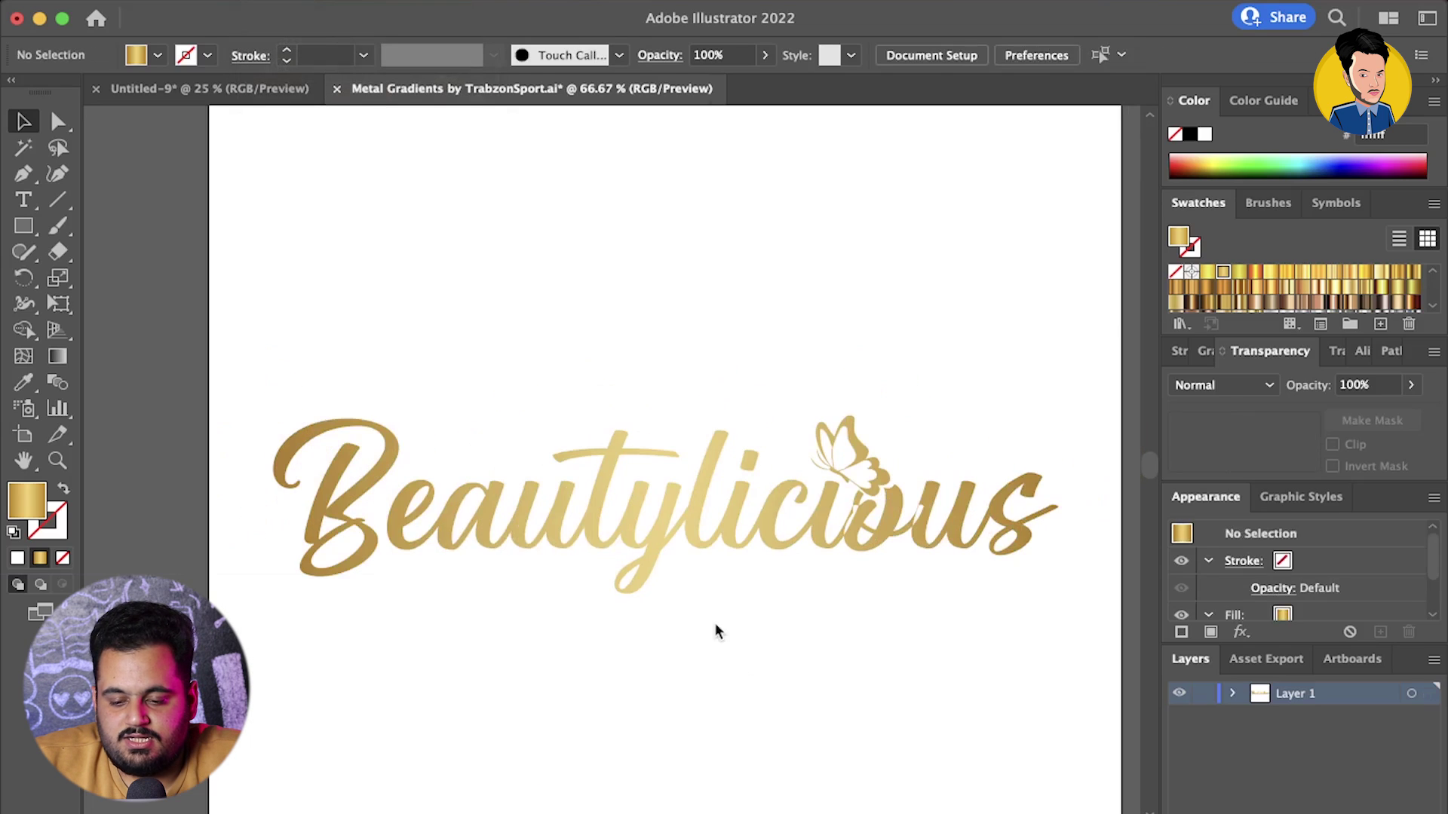
Unite all lettering and butterfly shapes with Pathfinder, then make the result a compound path
key("super+a")
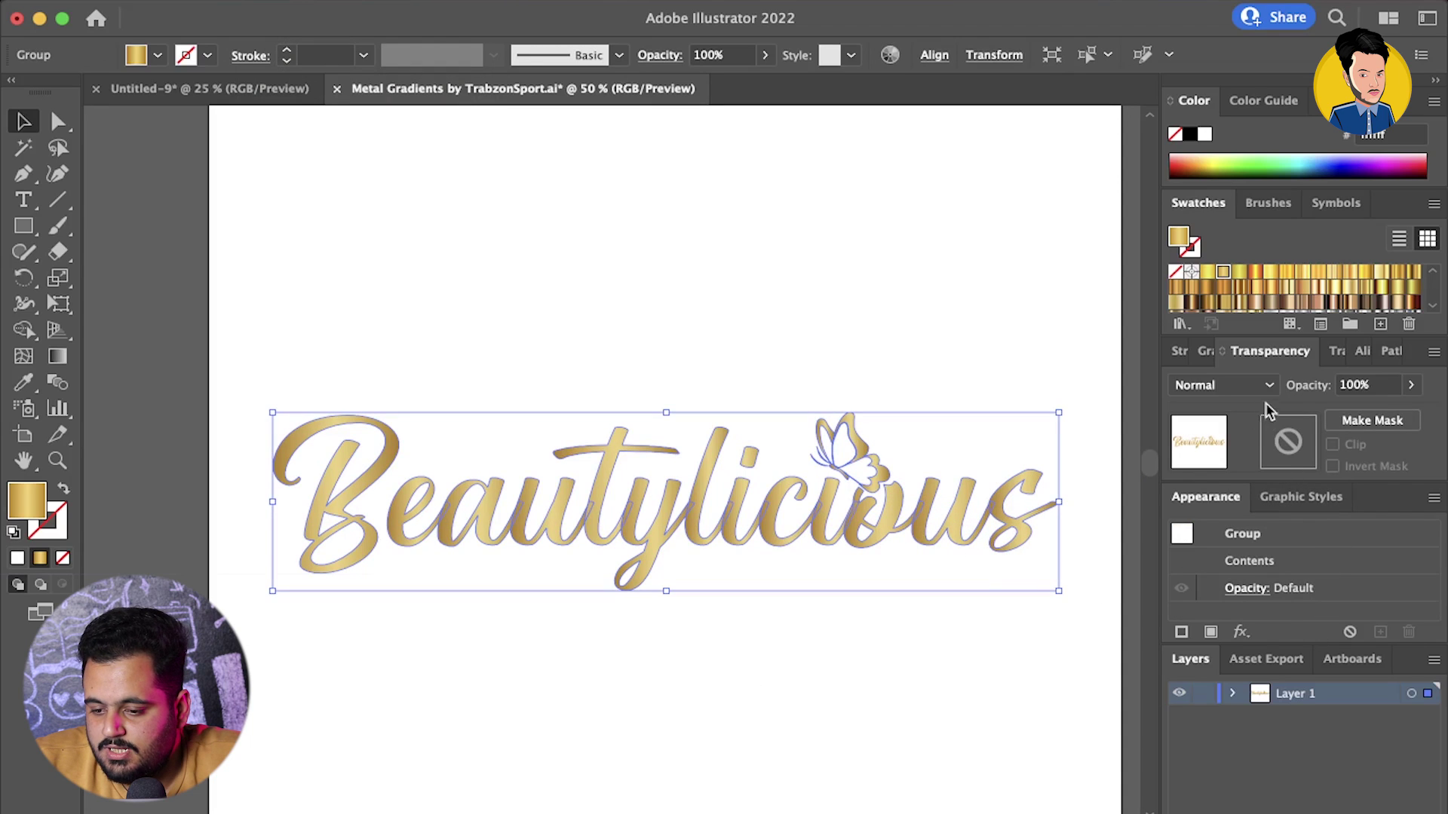
left_click(1388, 350)
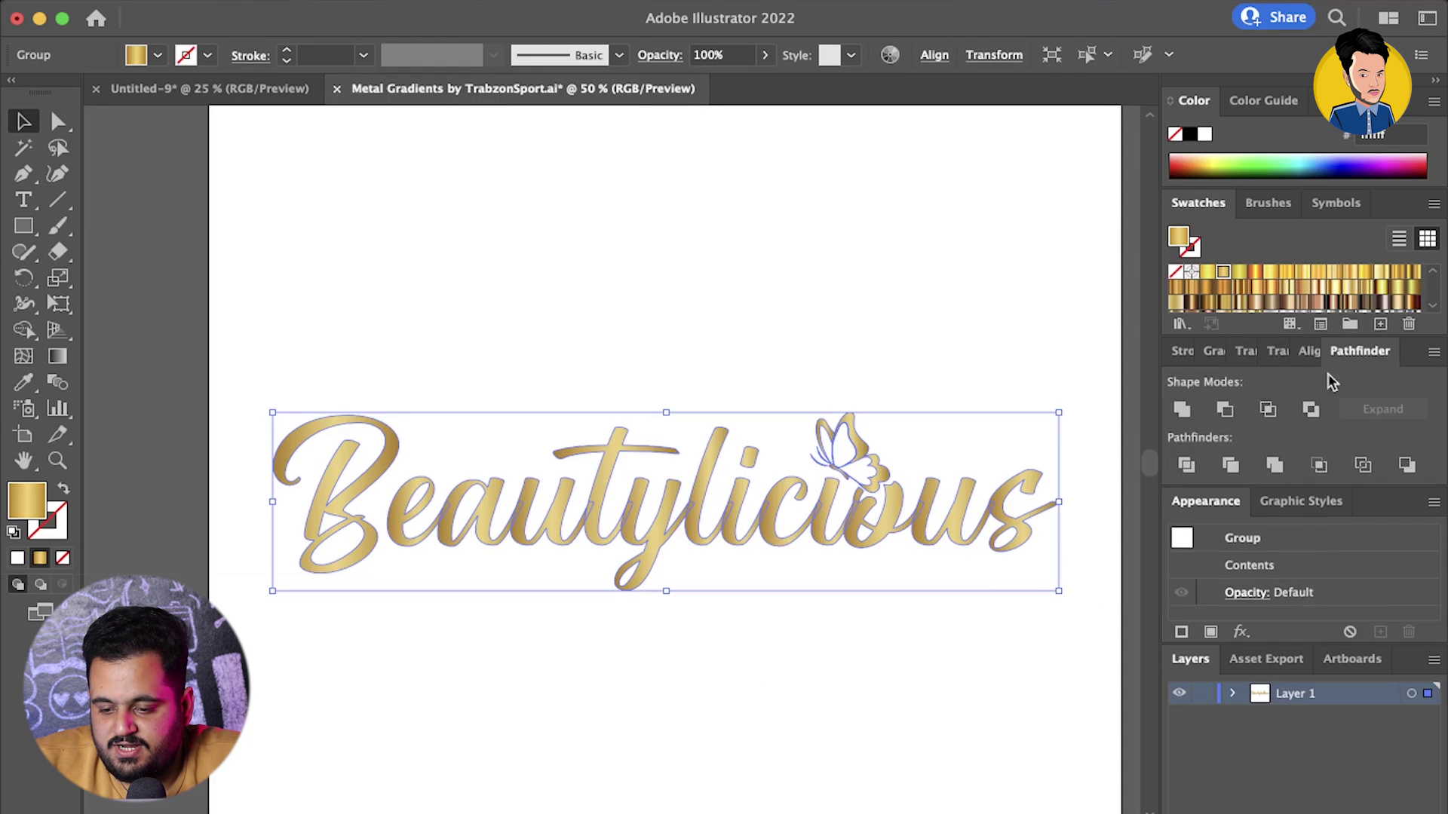
left_click(1183, 410)
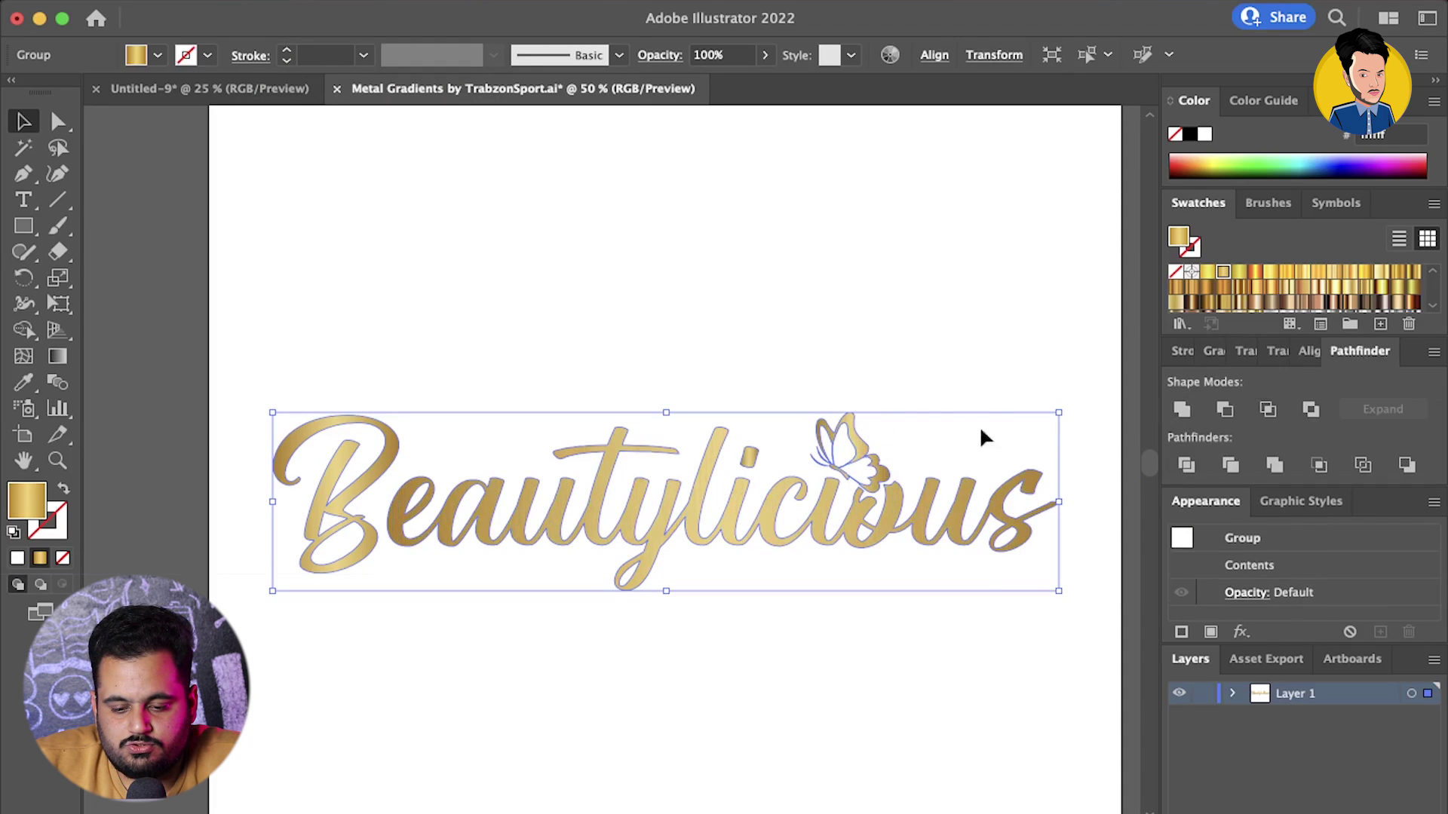
left_click(920, 398)
left_click(875, 524)
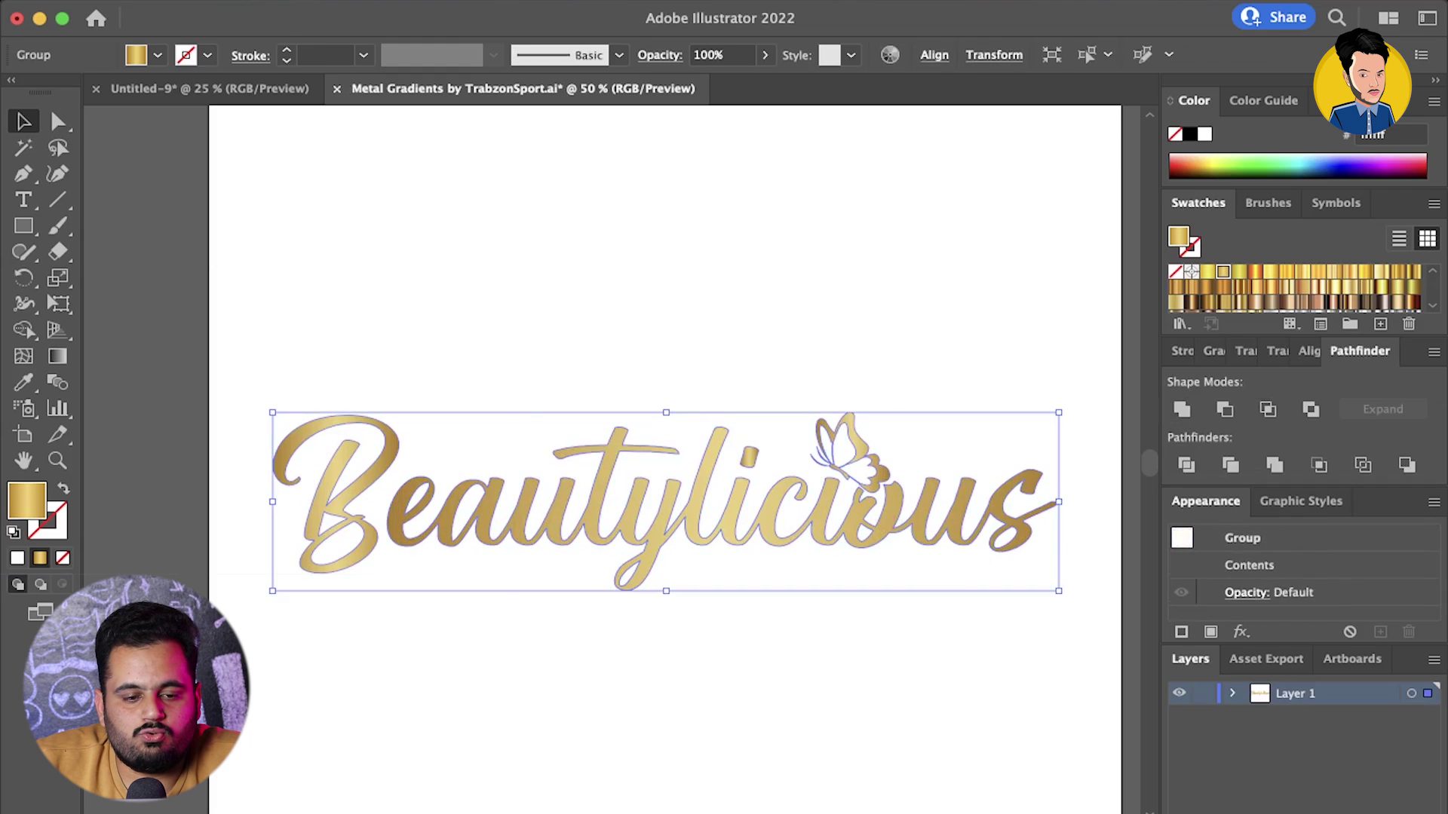
left_click(260, 2)
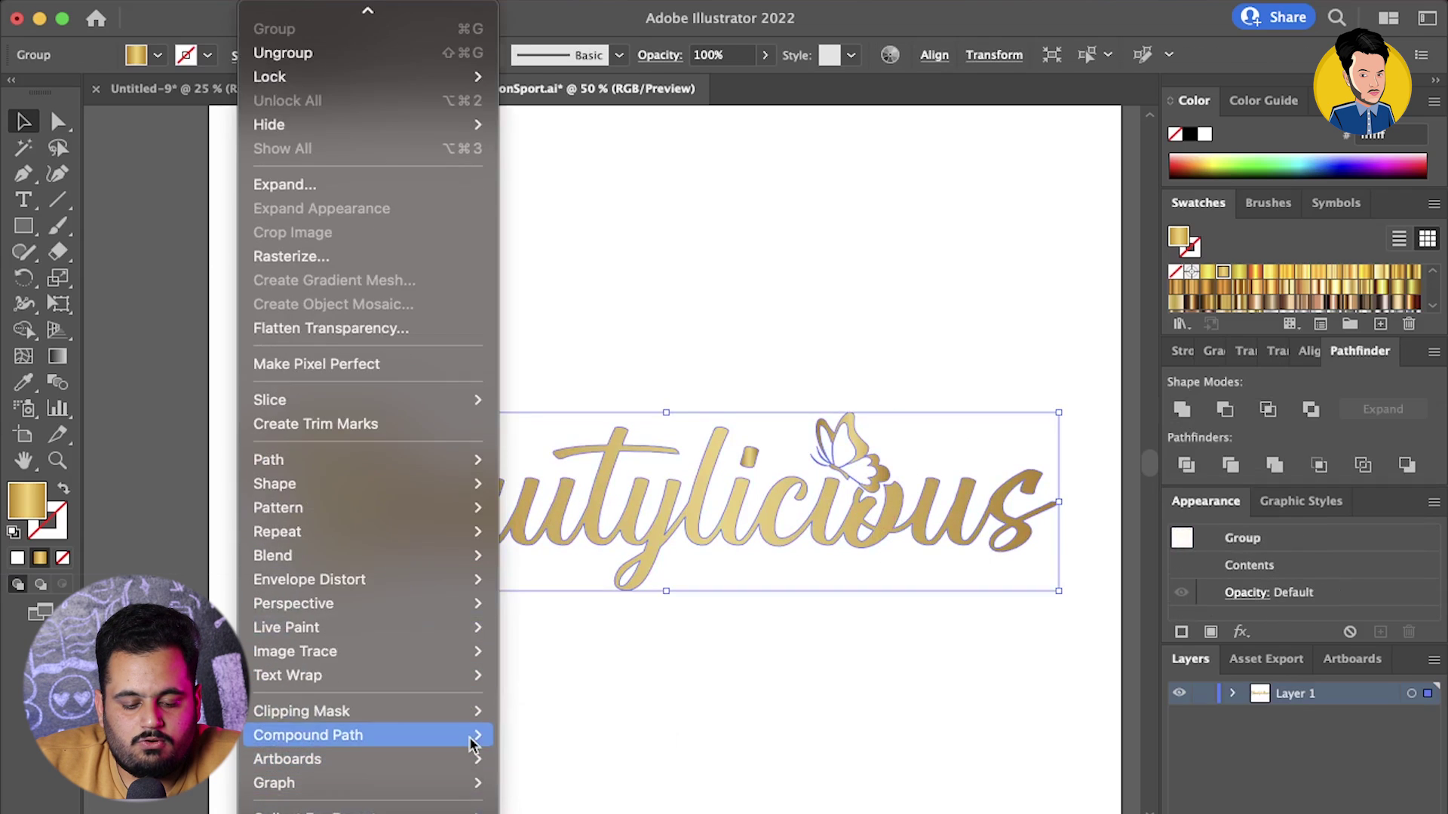
mouse_move(308, 736)
left_click(543, 733)
left_click(436, 473)
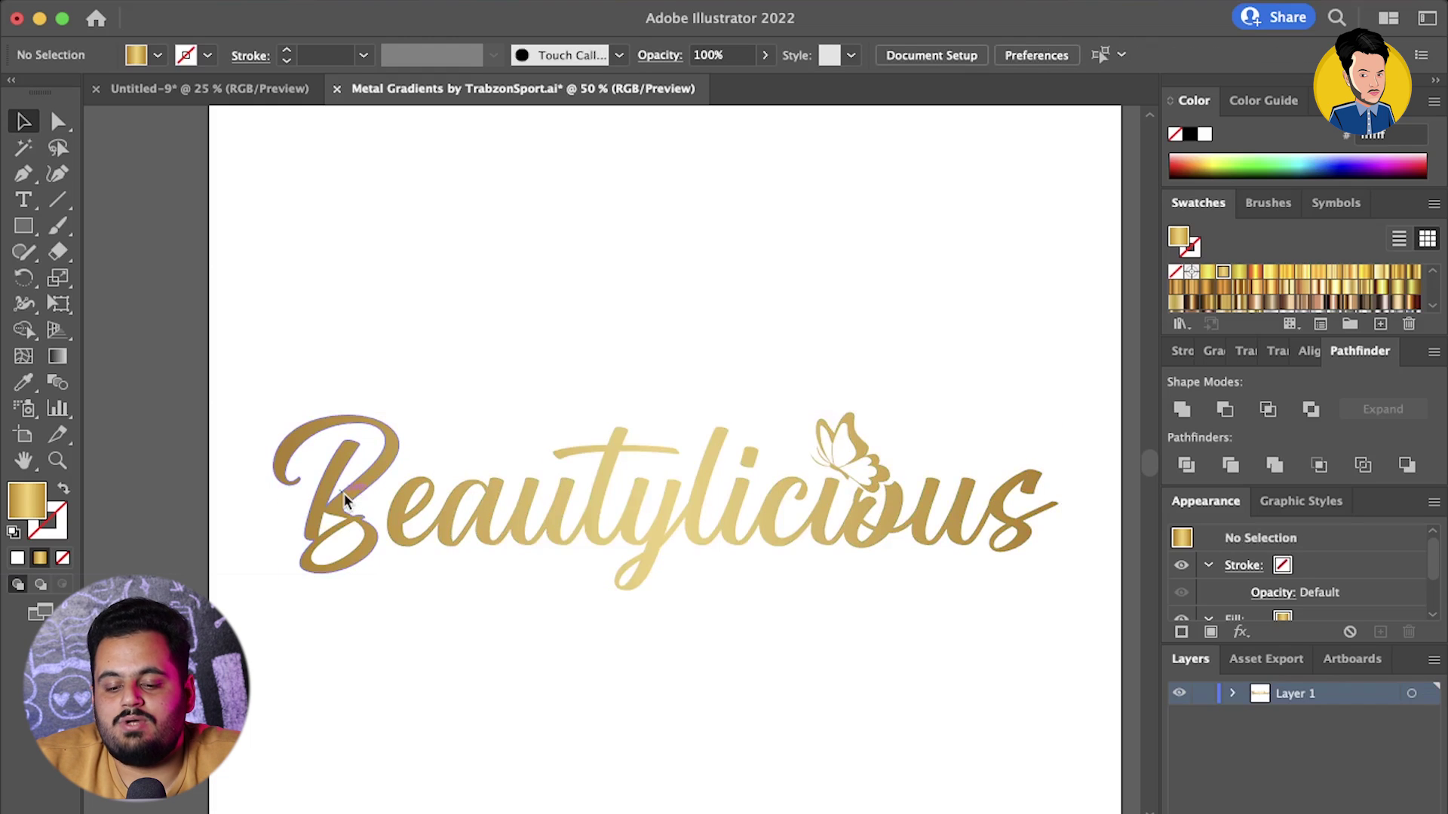
Cut the Beautylicious compound path and return to the Untitled-9 tagline document
left_click(445, 551)
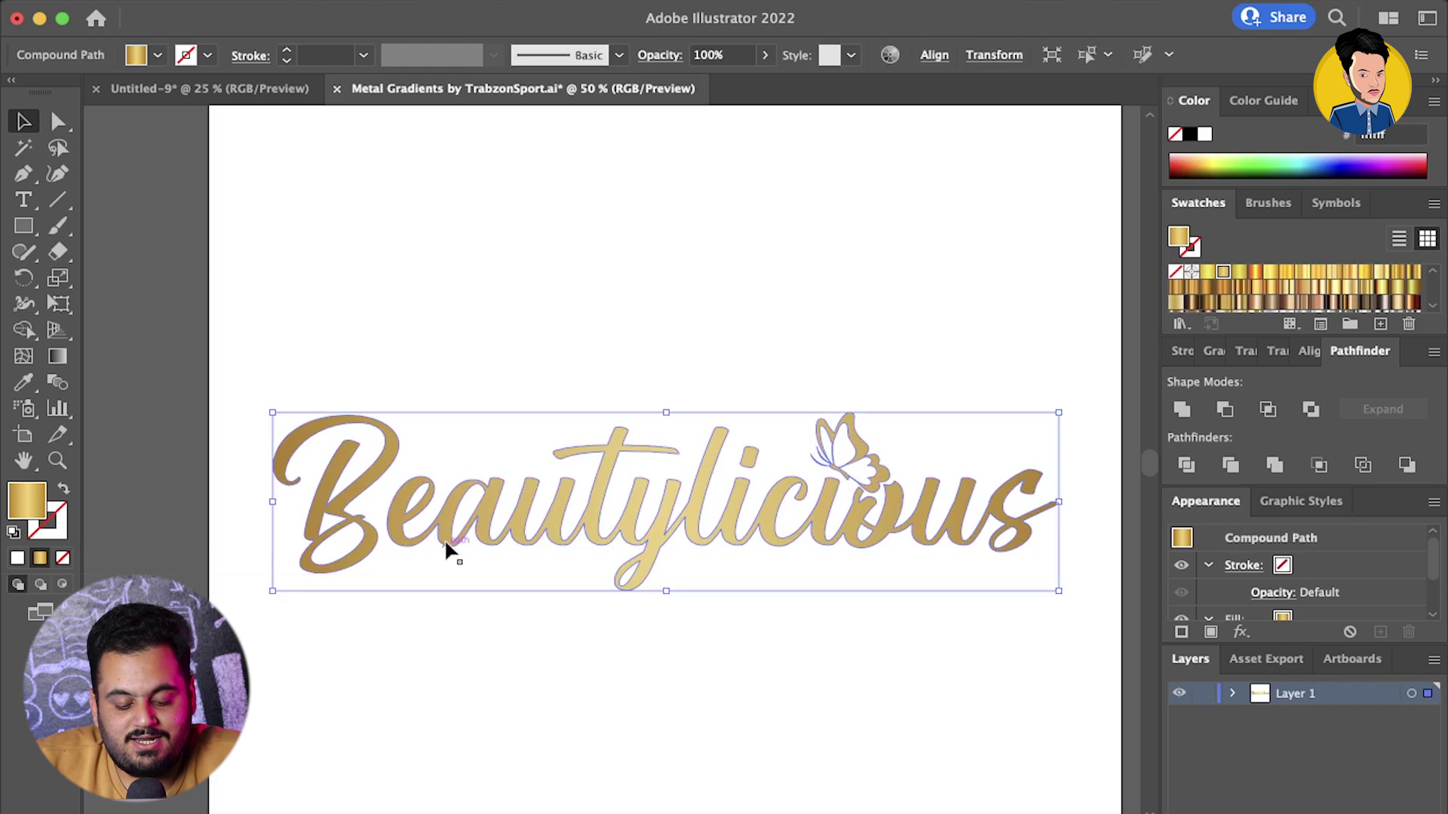
key("ctrl+x")
left_click(269, 88)
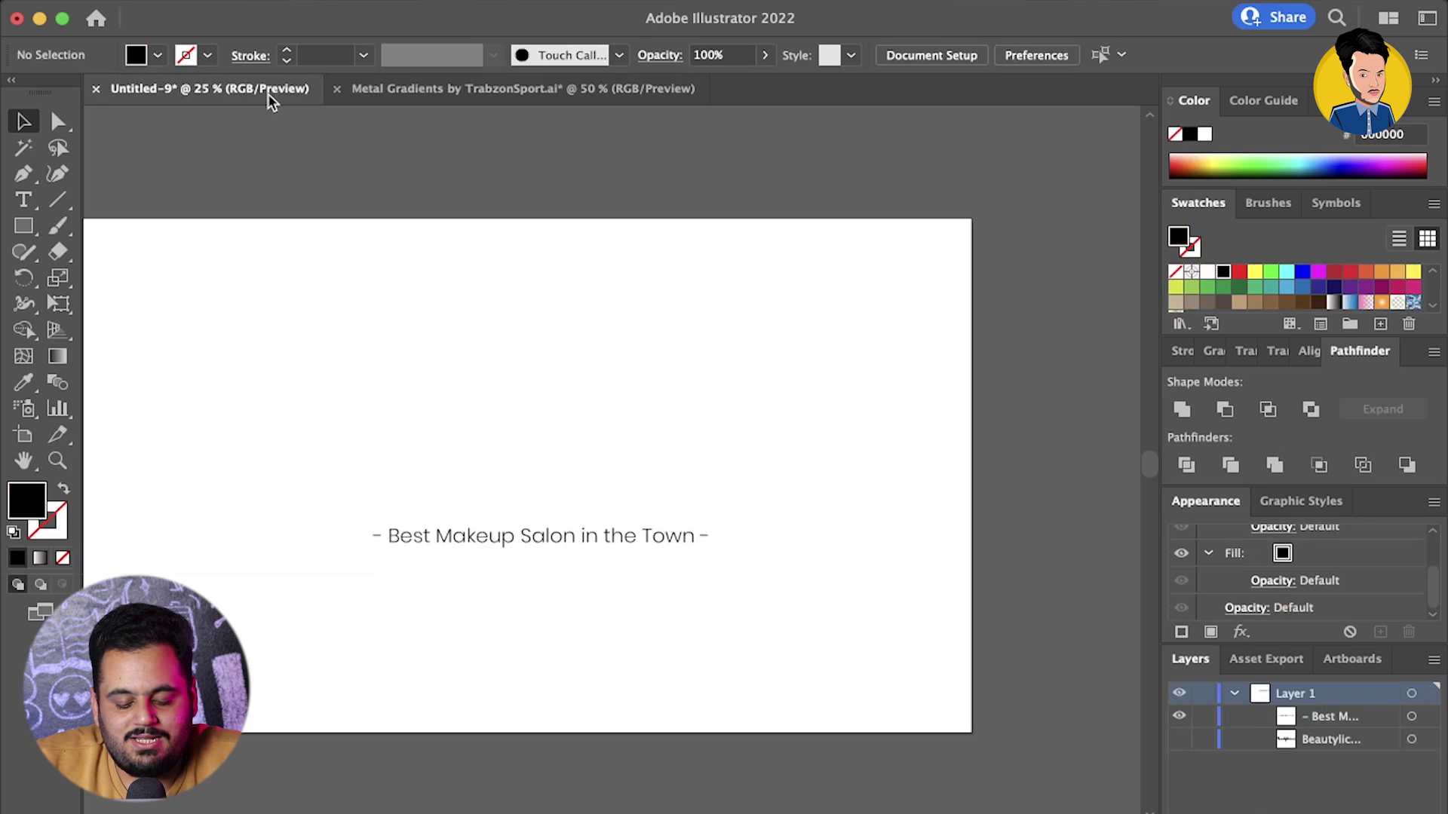
Paste the gold wordmark above the tagline and centre both horizontally
key("ctrl+v")
left_click_drag(725, 498, 650, 518)
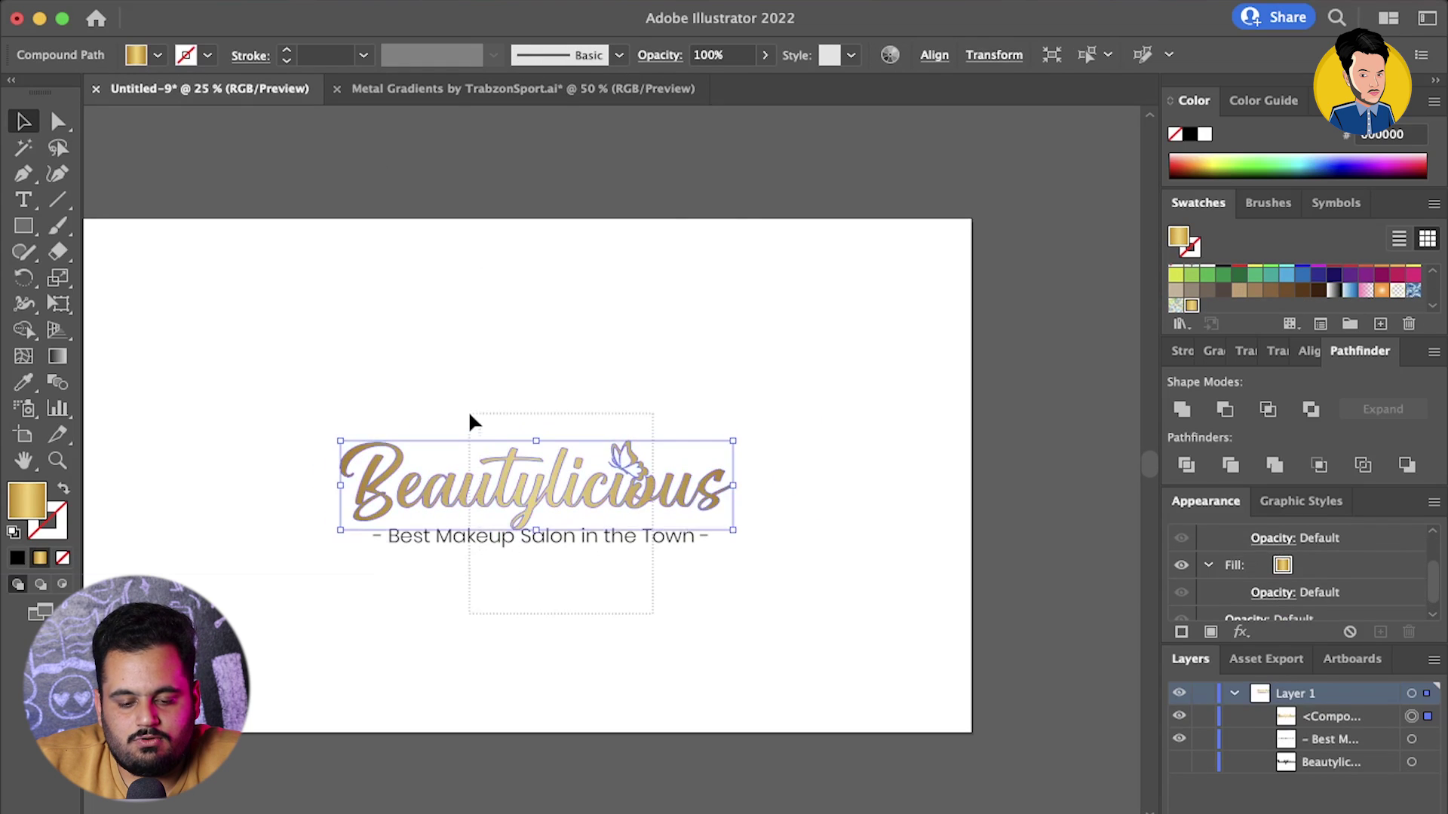
left_click_drag(743, 607, 469, 415)
left_click(799, 54)
left_click(736, 252)
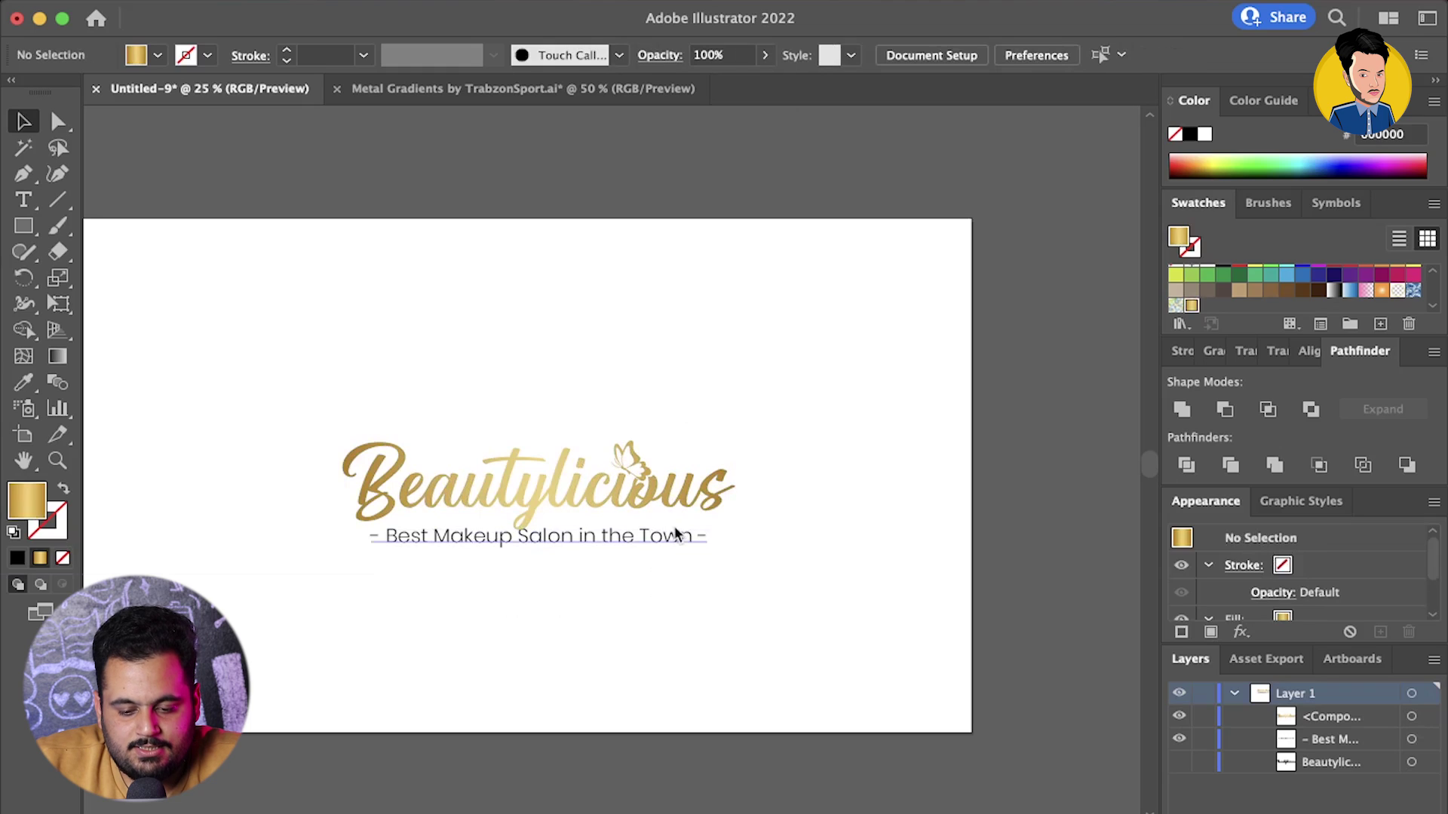
Lower the tagline slightly, group it with the wordmark, and fit the artboard in view
left_click_drag(675, 537, 673, 544)
left_click_drag(549, 370, 674, 594)
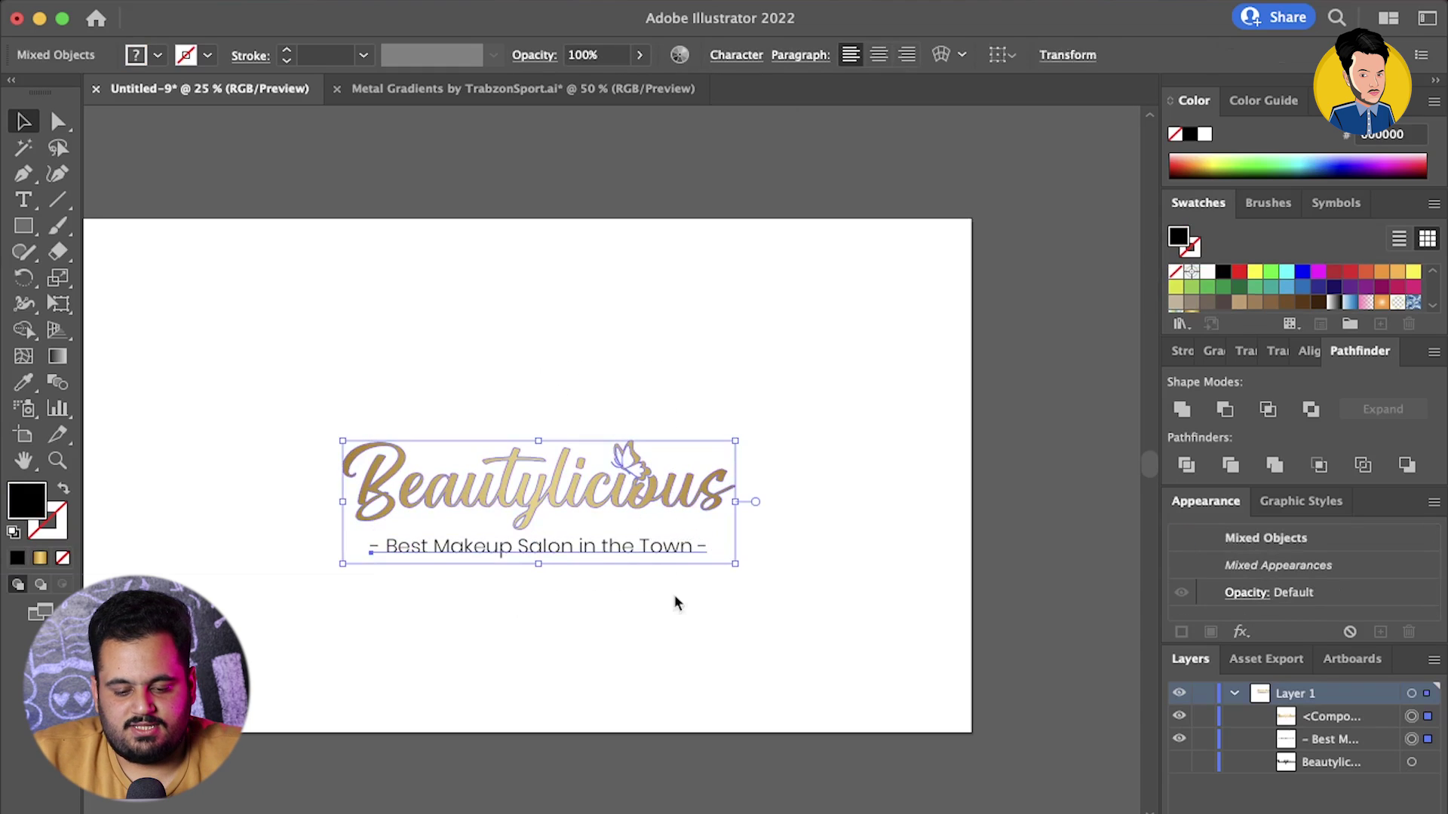
key("ctrl+g")
key("ctrl+0")
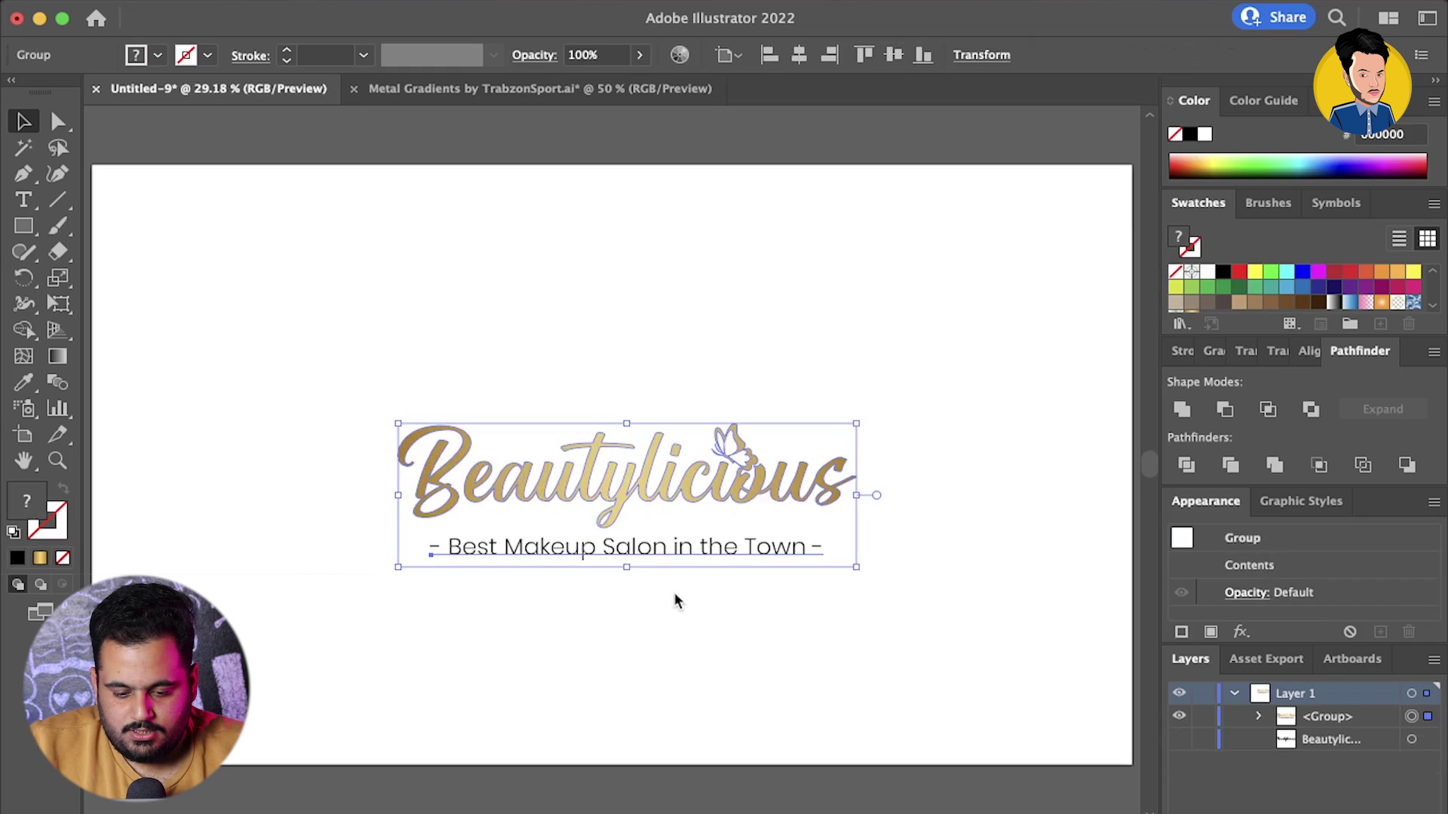
Draw a rectangle covering the whole artboard and move the logo group above it in Layers
left_click(30, 232)
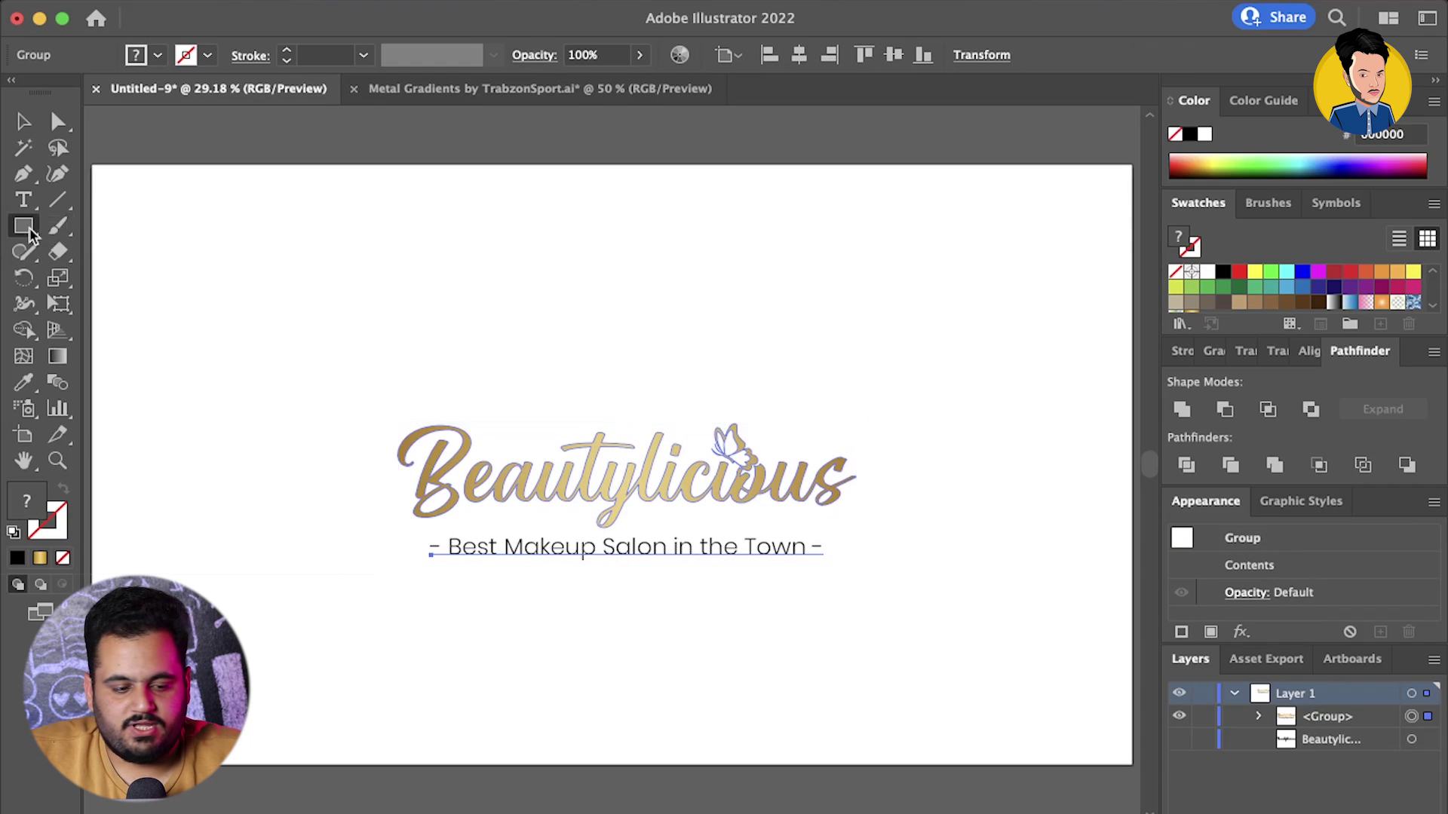
left_click_drag(92, 166, 1131, 764)
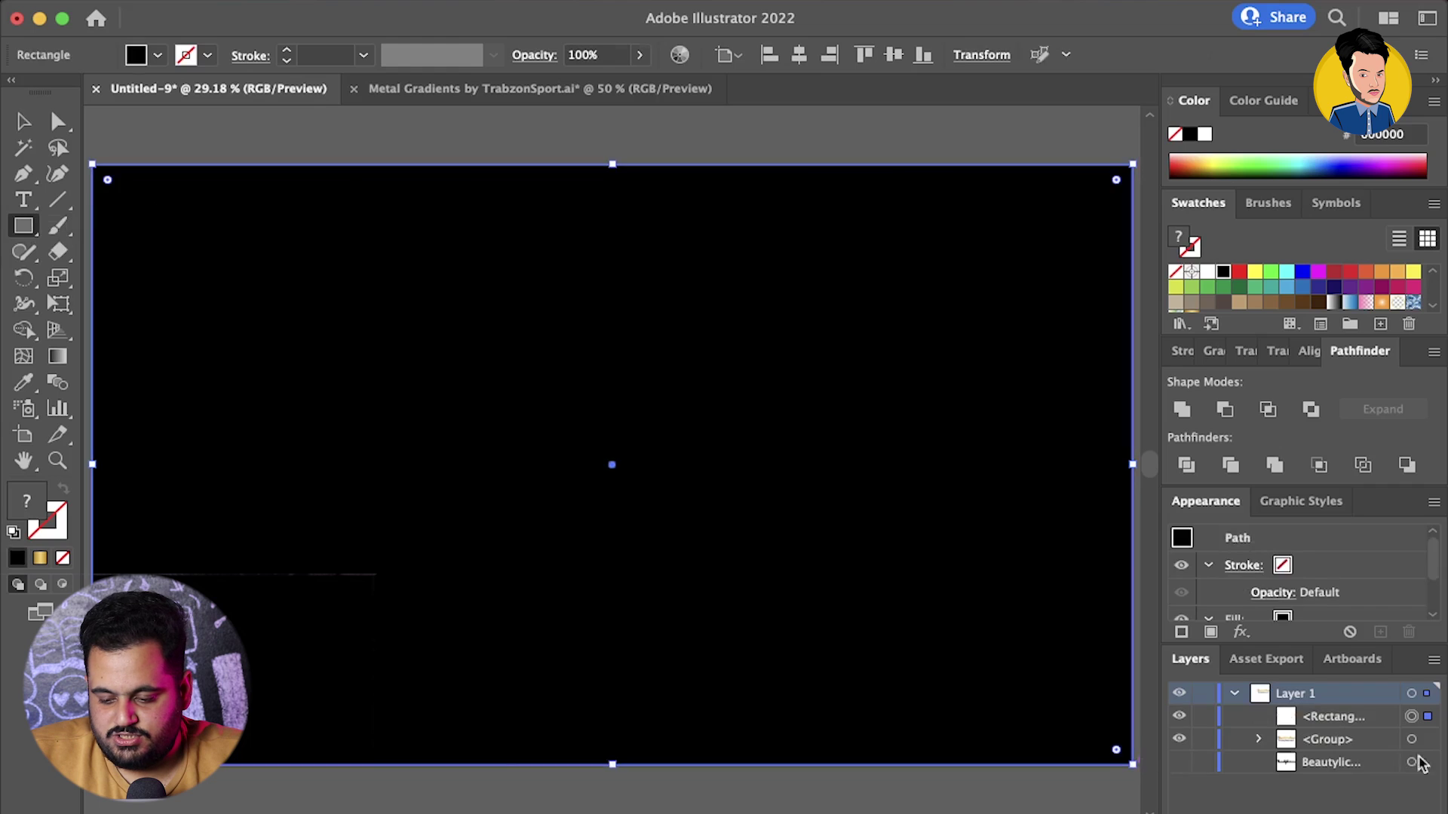
left_click_drag(1370, 746, 1358, 706)
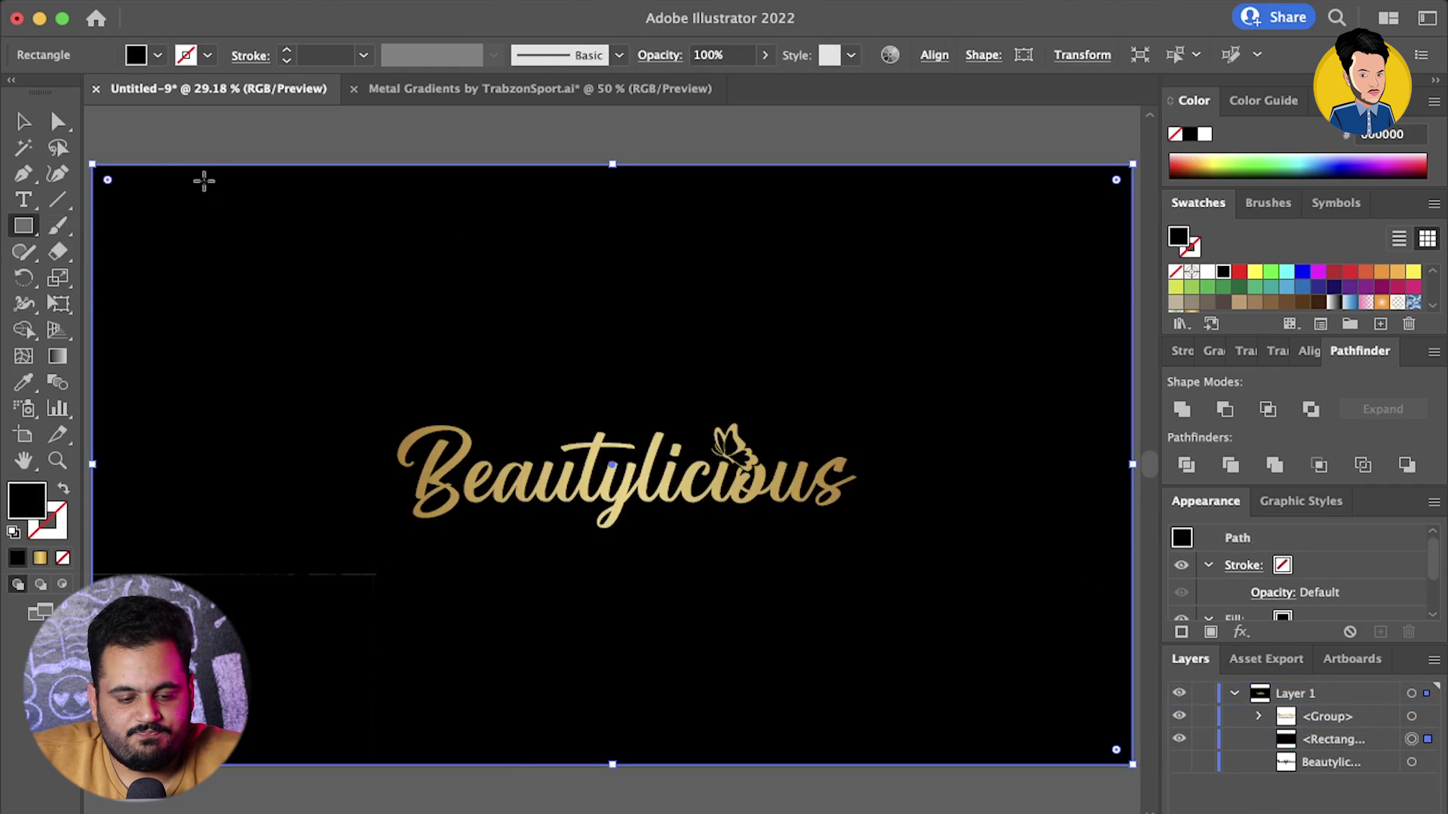
left_click(22, 120)
left_click(364, 158)
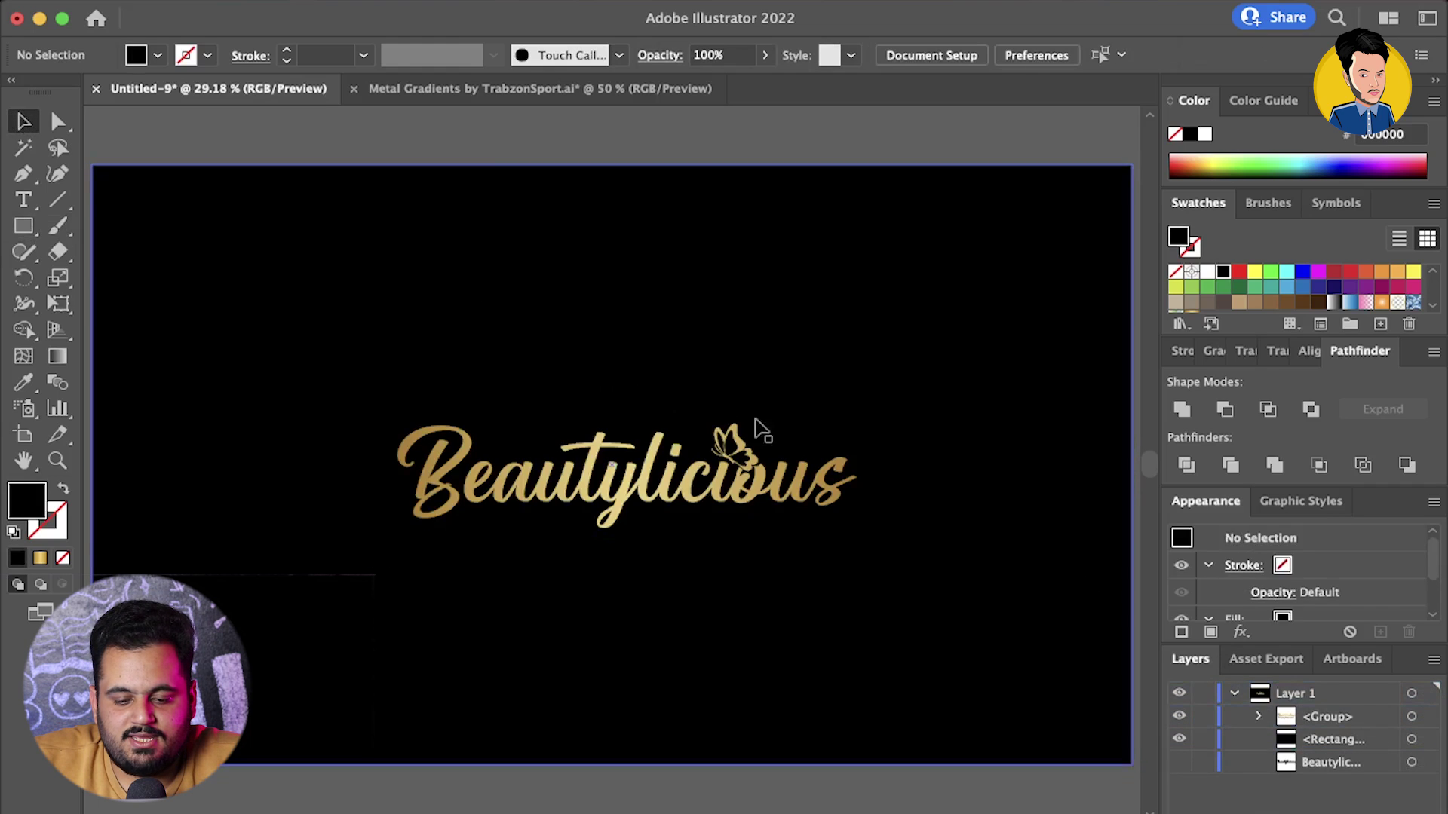
Colour the tagline white using the white swatch
left_click(785, 556)
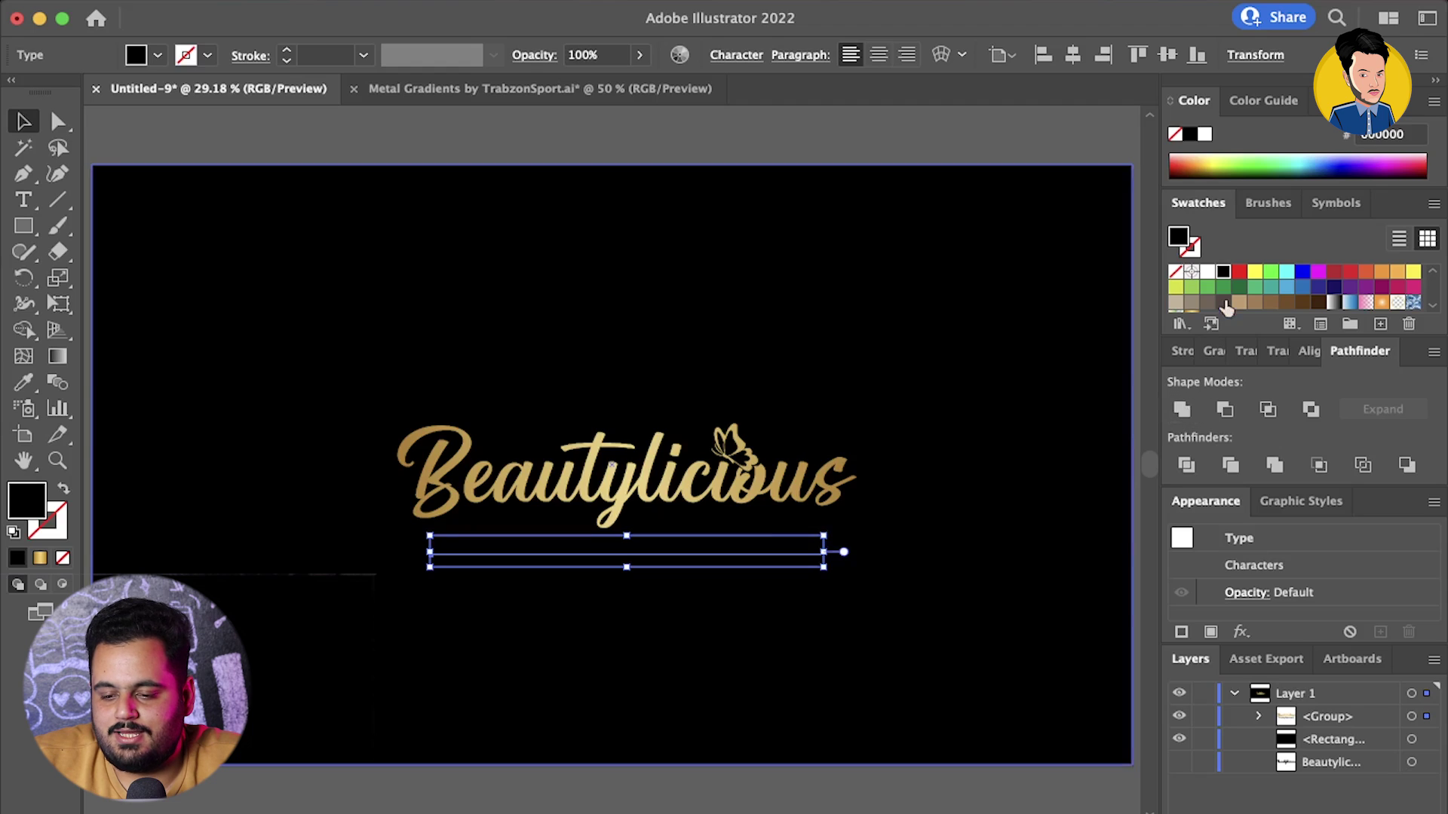
left_click(1208, 273)
left_click(886, 460)
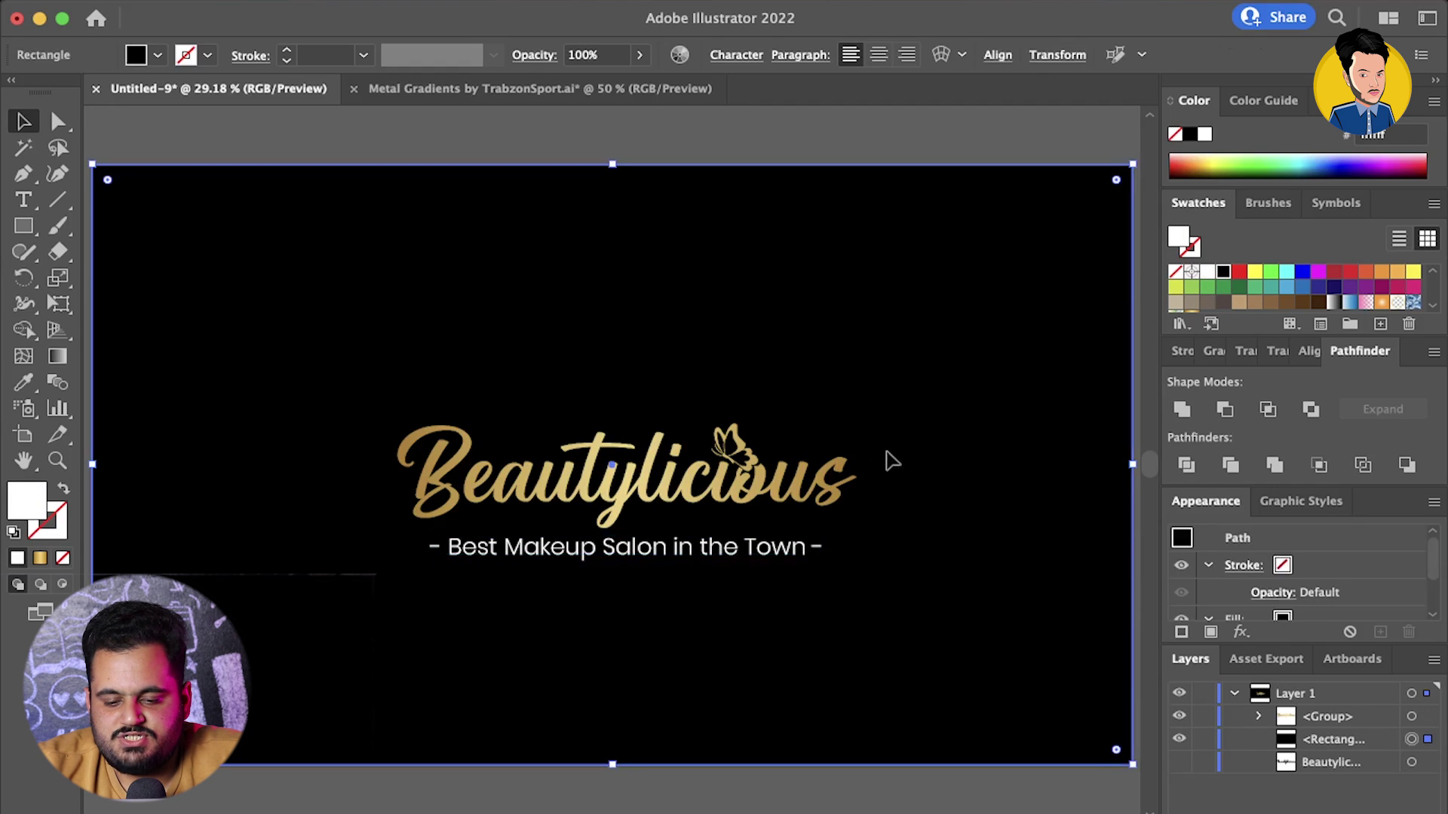
scroll(1196, 284, "down", 3)
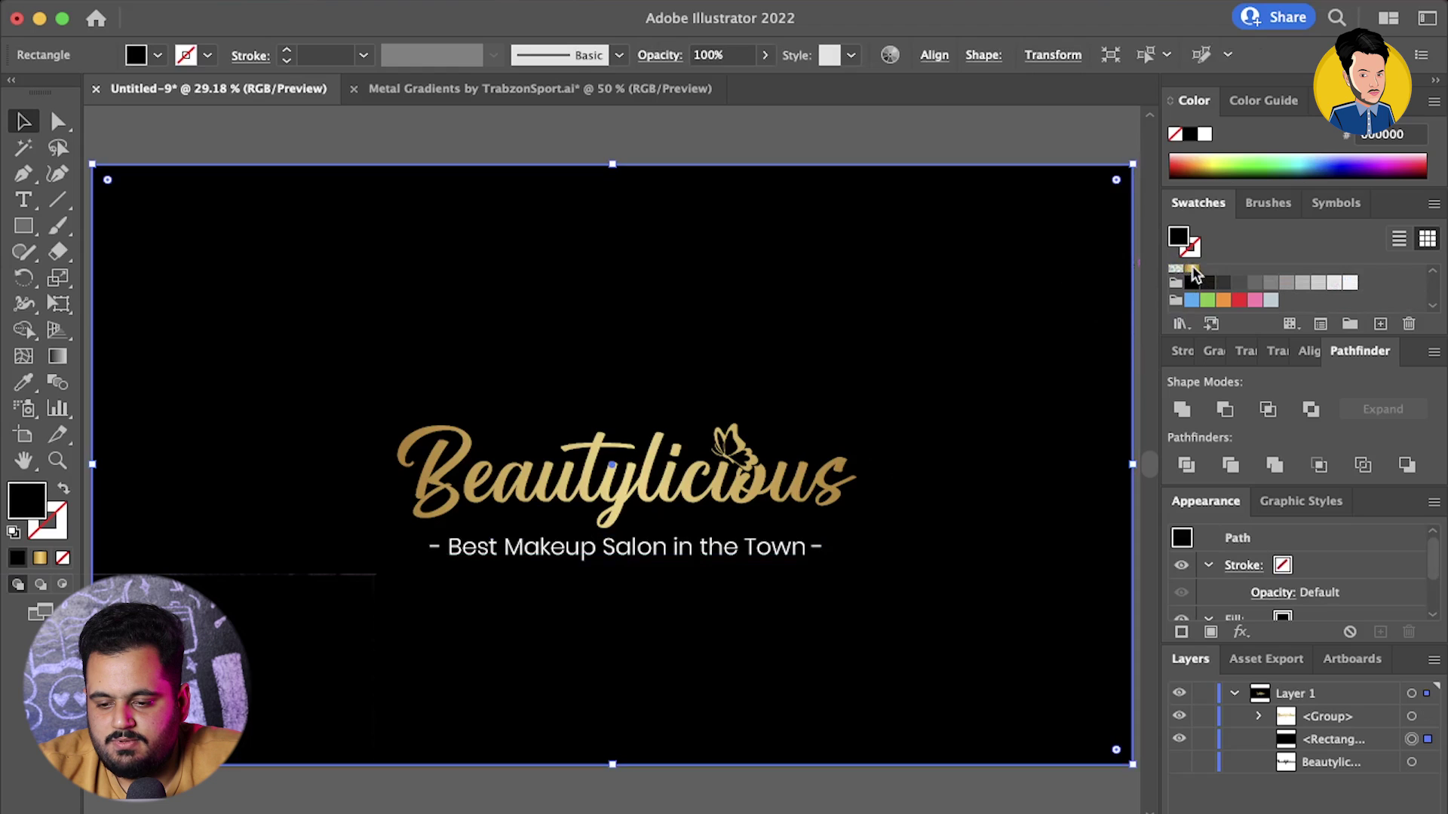
Give the rectangle a gradient, remove its middle stop, and set the right stop to black
left_click(1214, 350)
left_click(1190, 388)
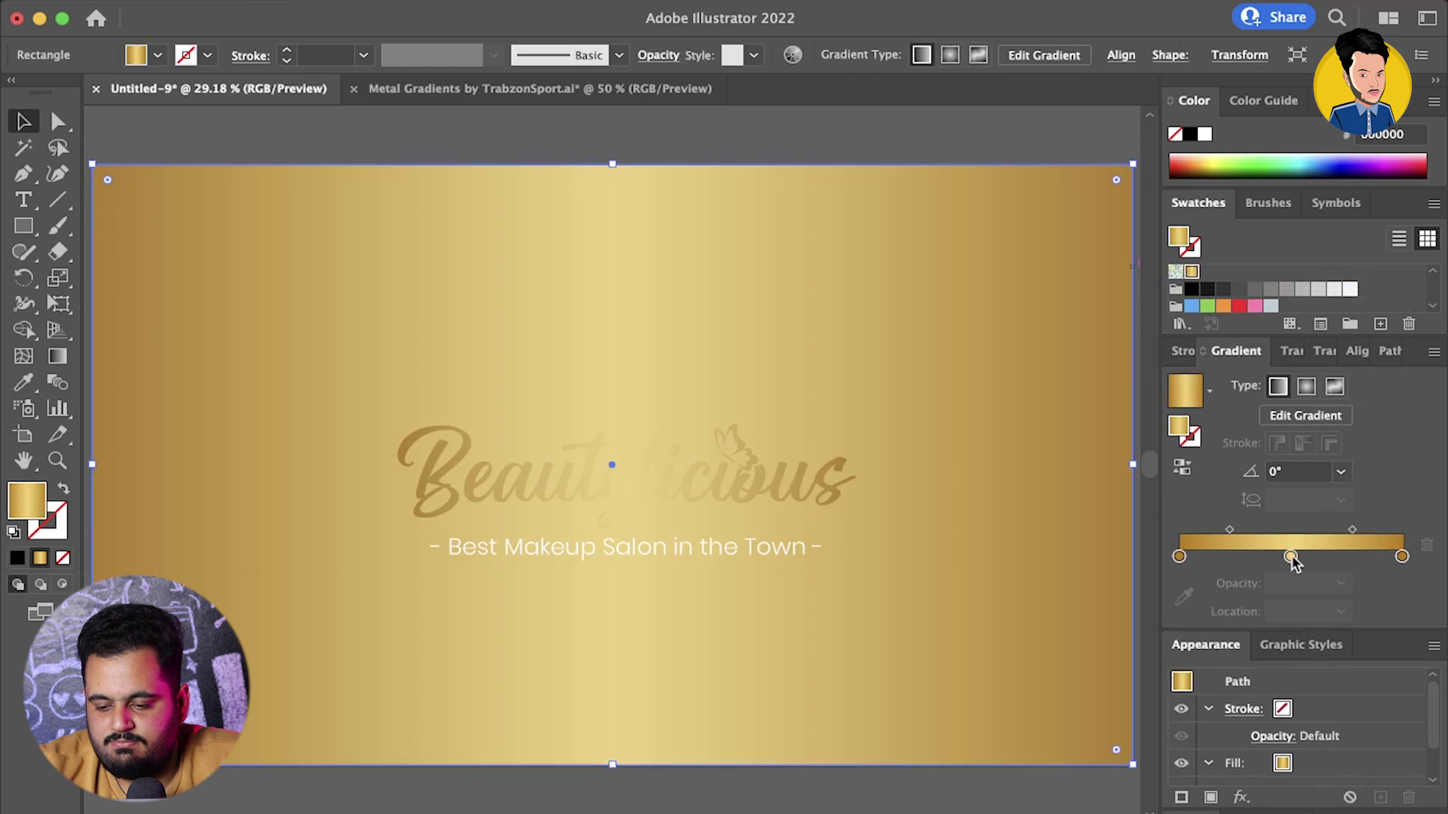
left_click(1291, 557)
left_click(1427, 545)
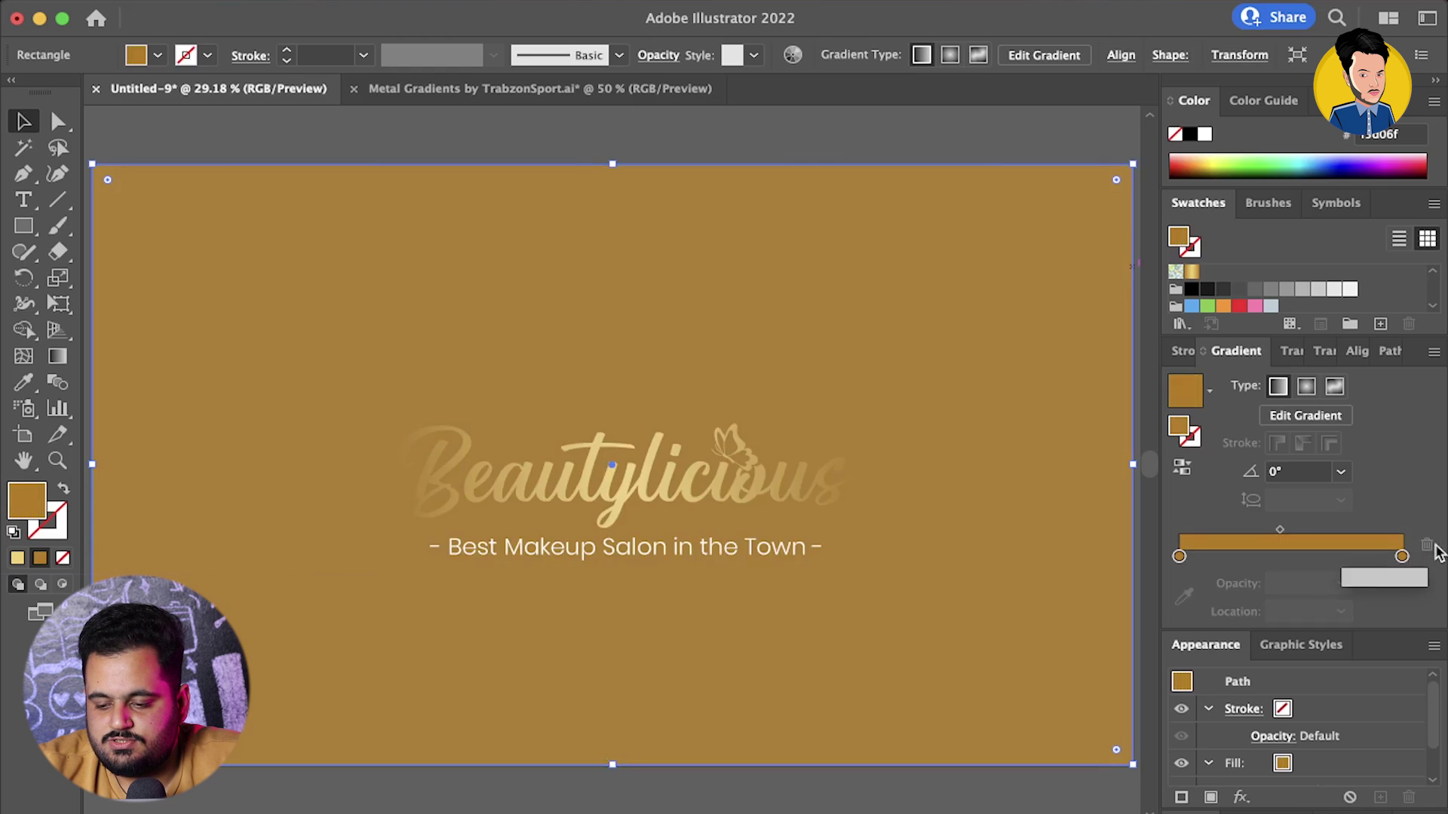
left_click(1401, 557)
double_click(1401, 556)
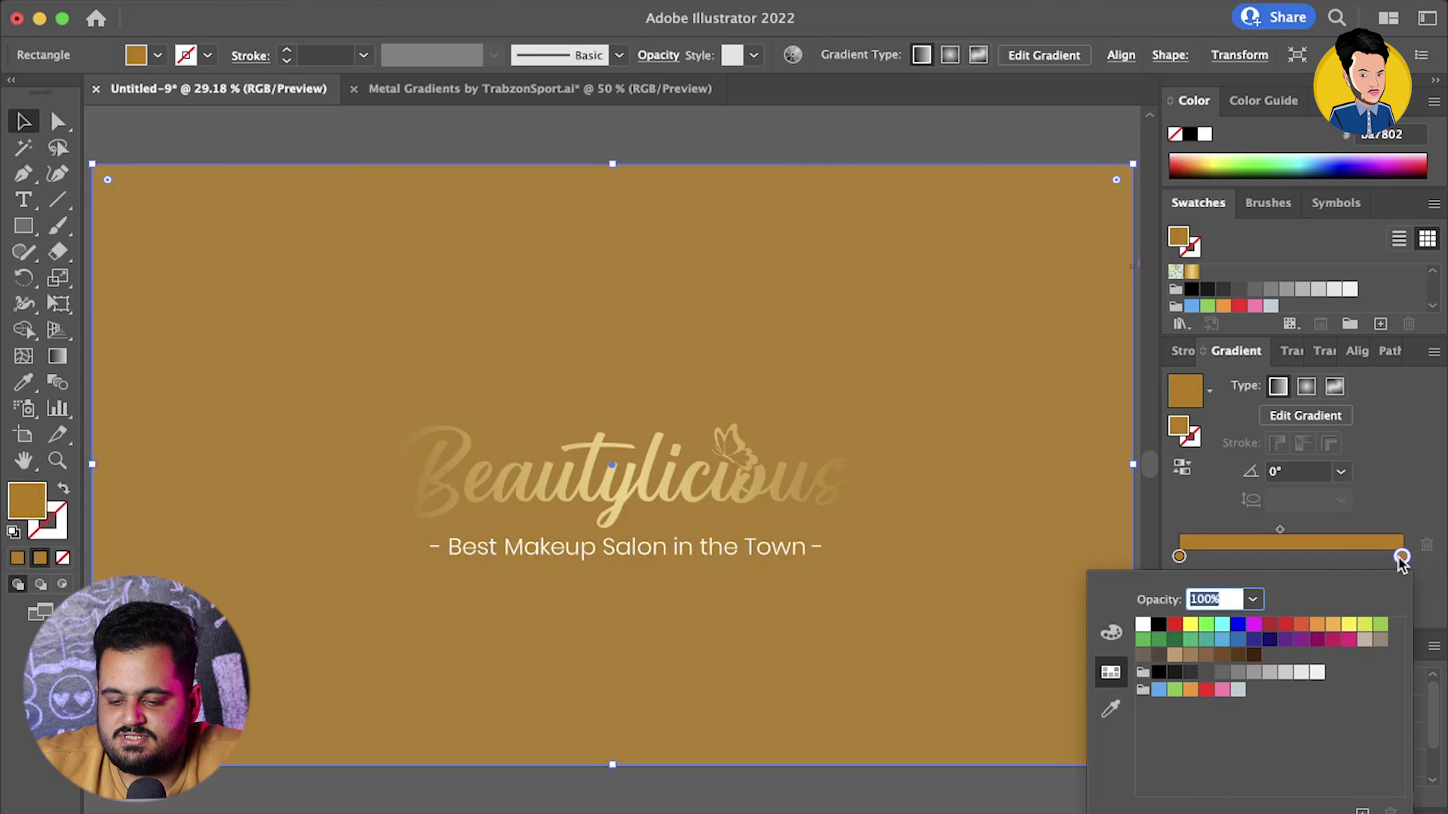
left_click(1161, 671)
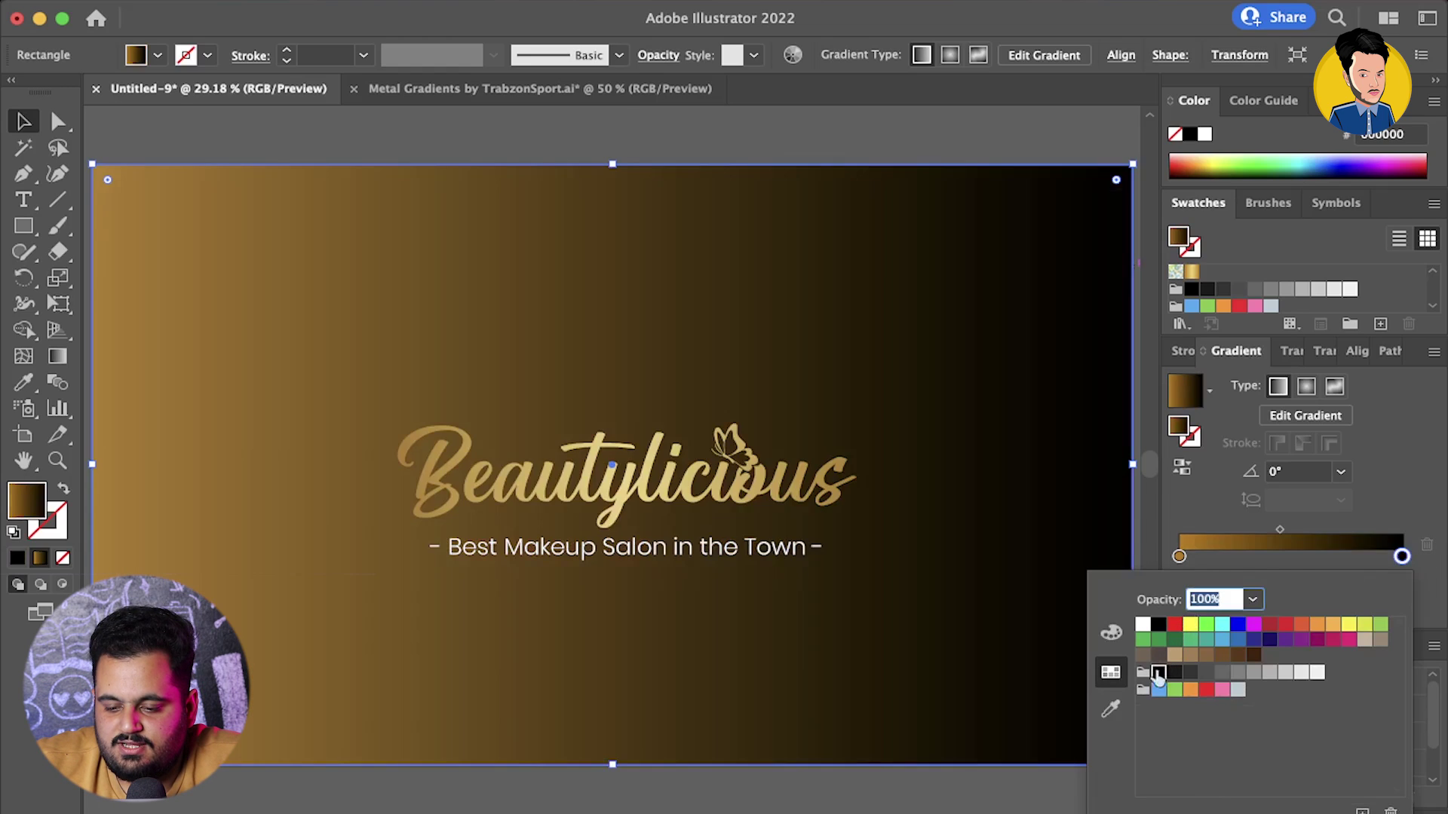
Set the left gradient stop to dark grey and switch the gradient to Radial
double_click(1178, 558)
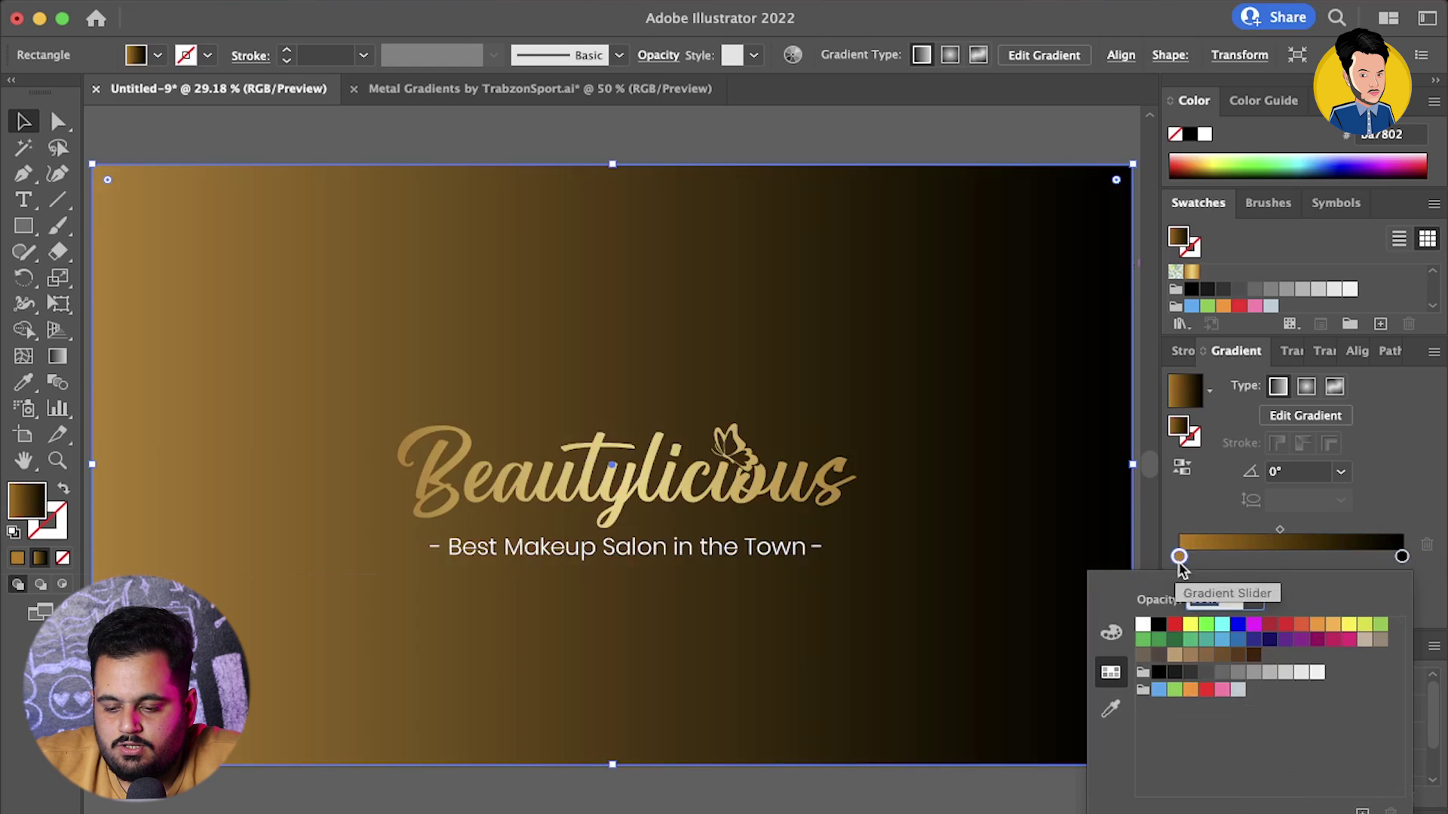
left_click(1192, 672)
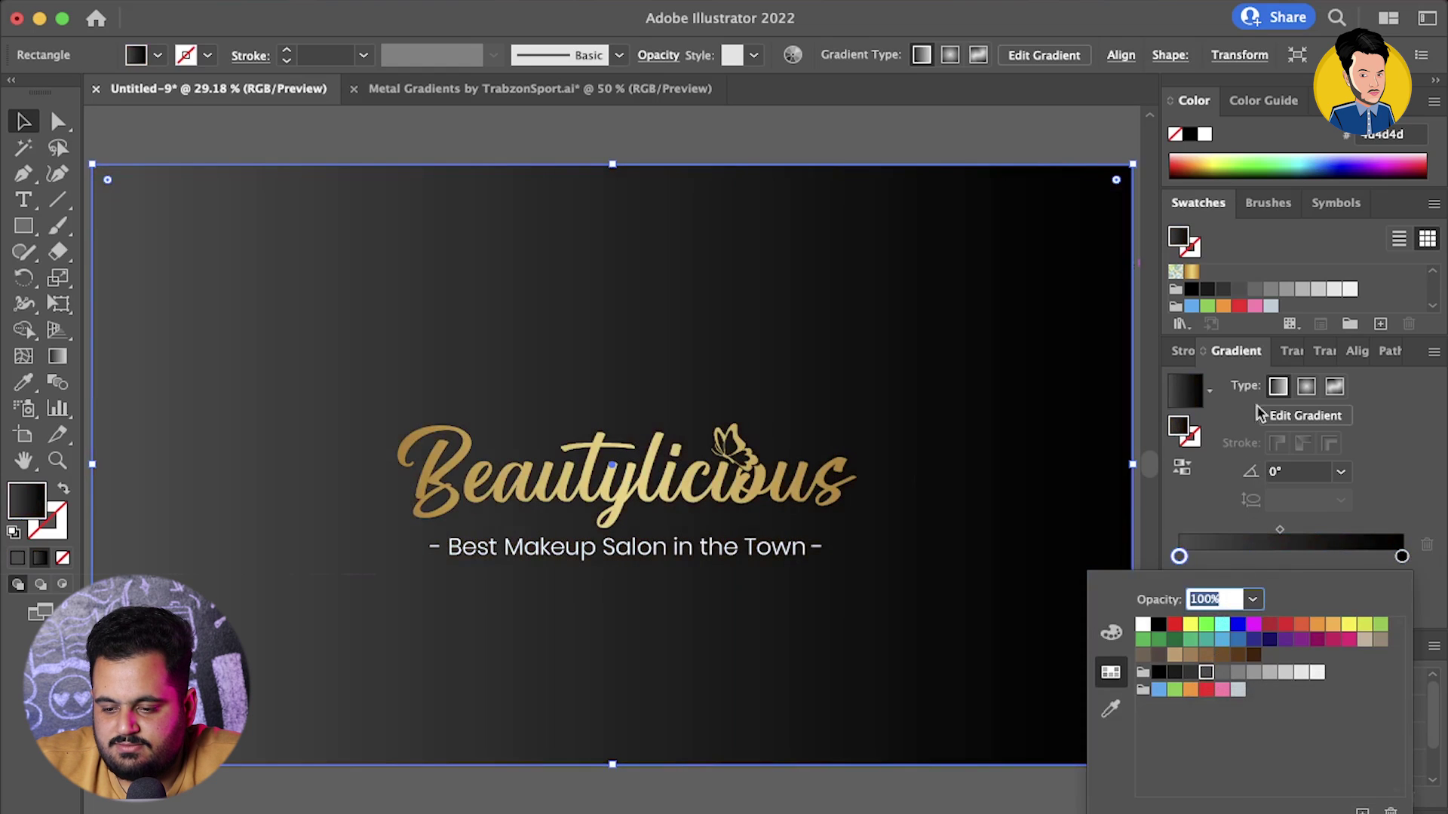
left_click(1306, 386)
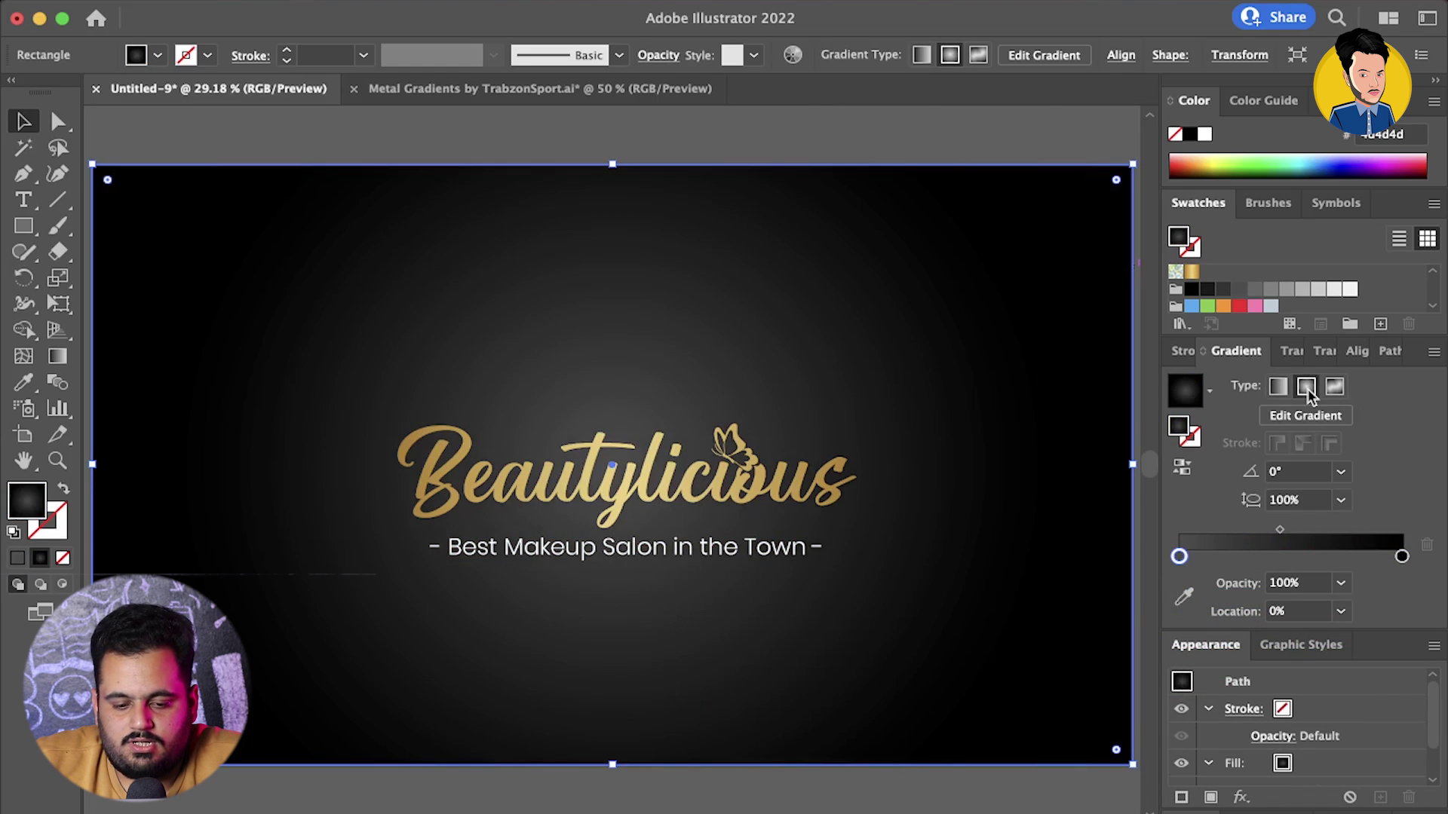
left_click(762, 133)
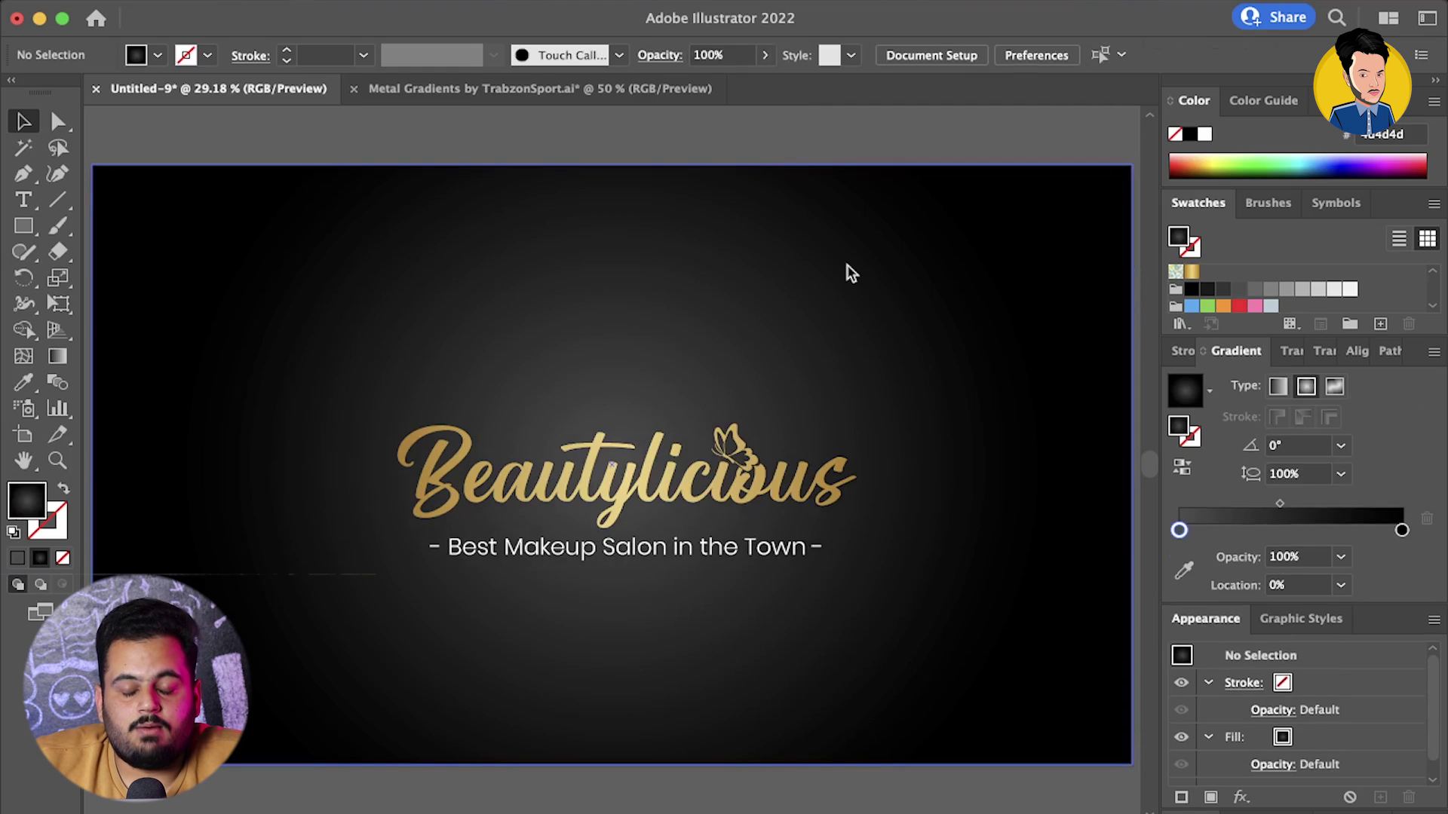